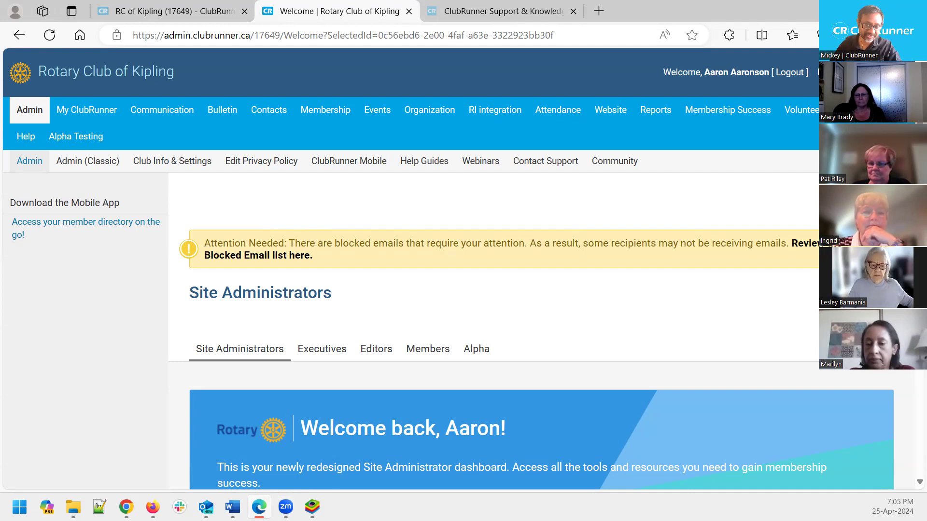
Open the Kipling club's public home page in a new browser tab and switch to it
left_click_drag(335, 297, 222, 299)
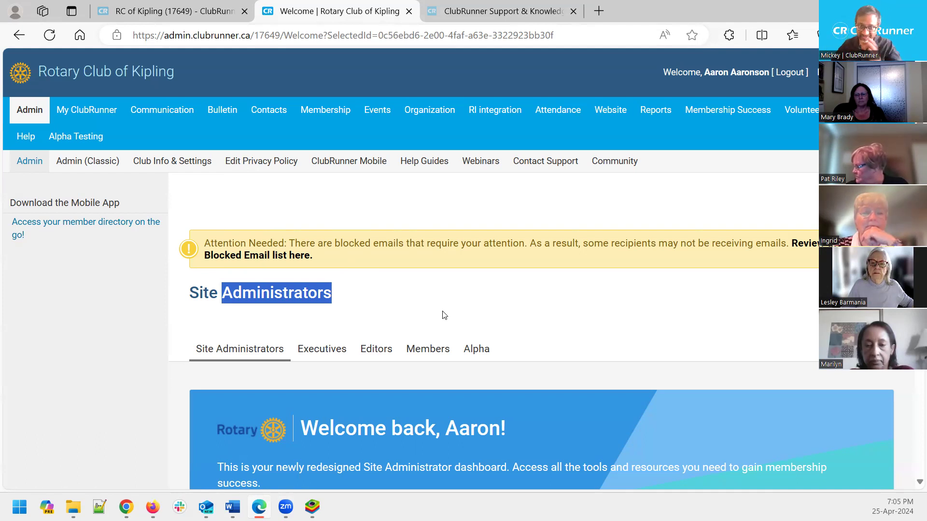
left_click(411, 182)
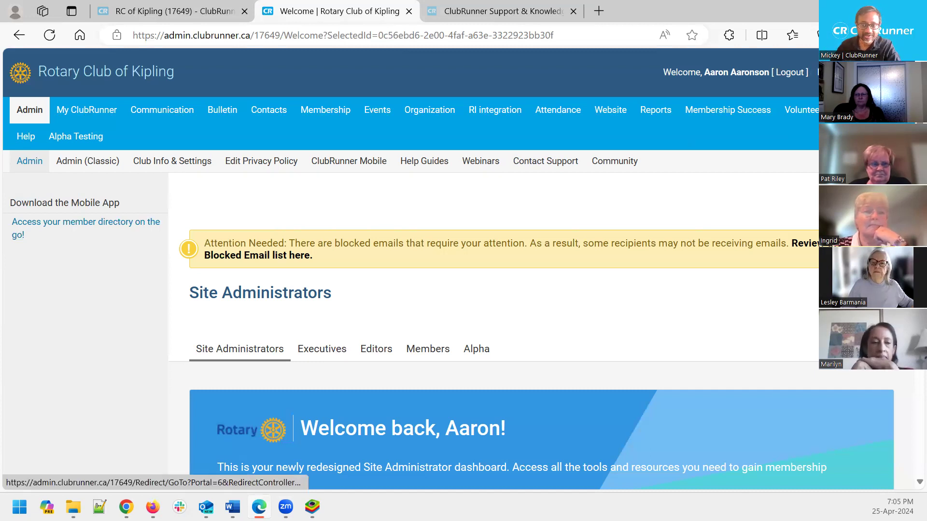
right_click(821, 73)
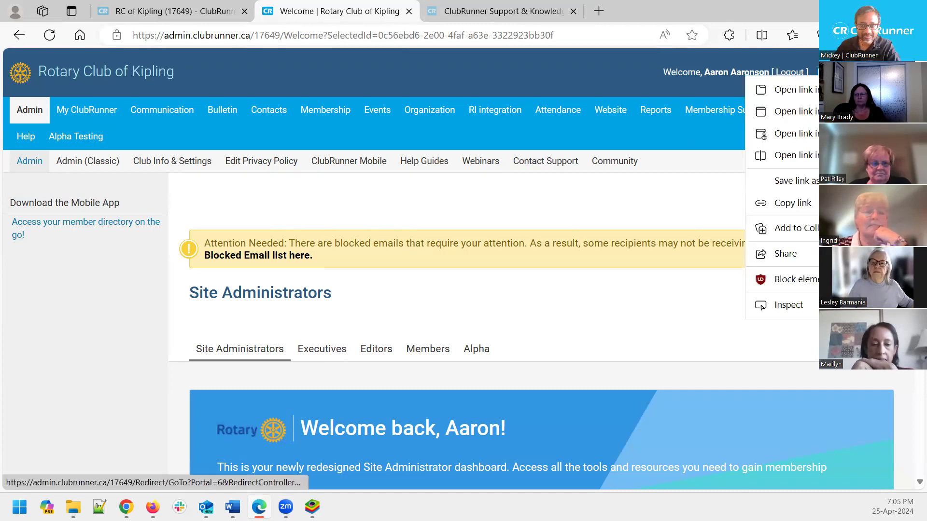
left_click(812, 91)
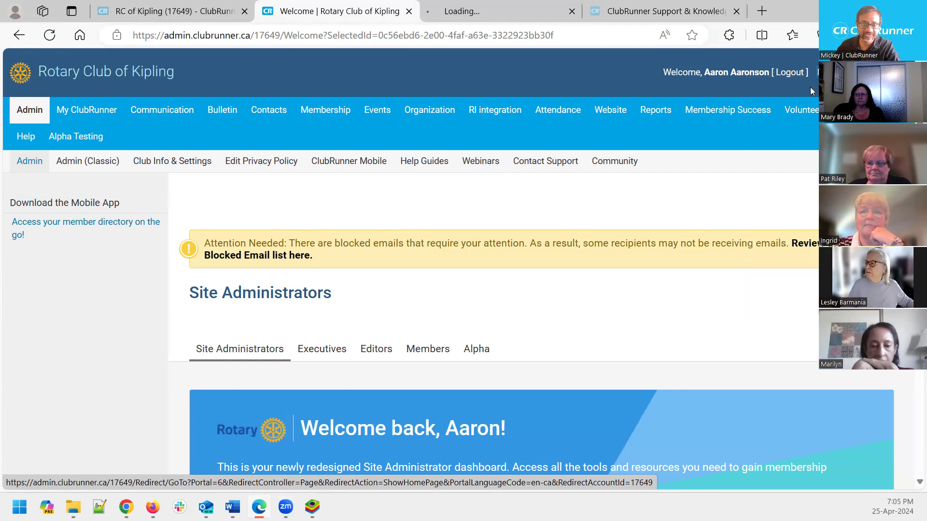
left_click(491, 10)
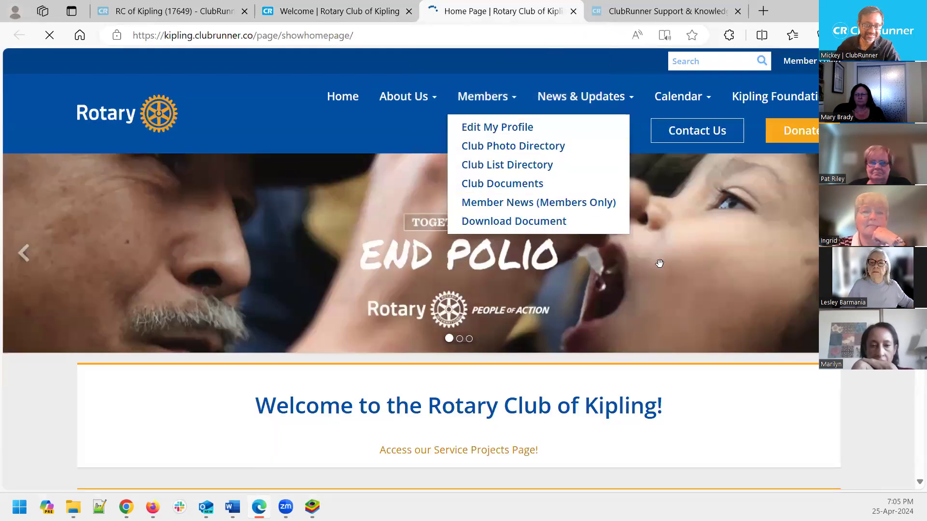
Scroll through the club home page, then return to the admin dashboard tab
scroll(837, 393, "down", 3)
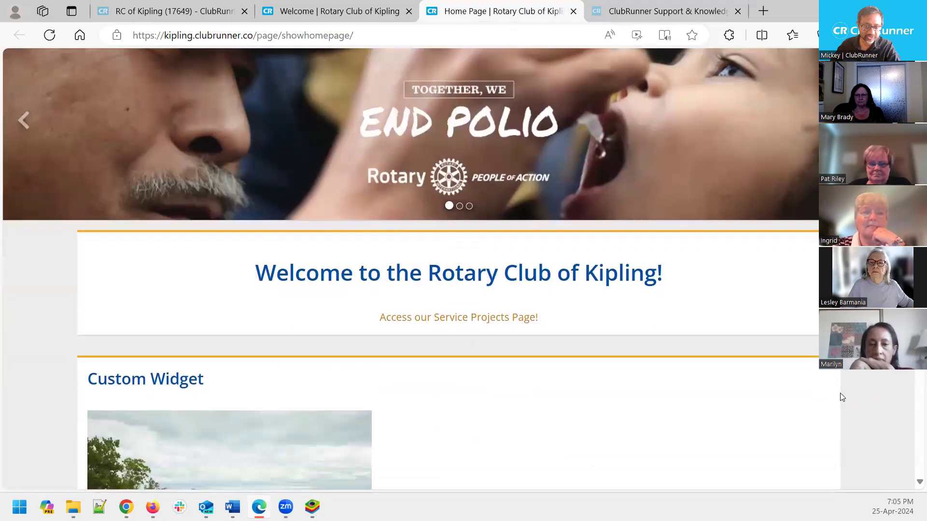
scroll(842, 397, "down", 6)
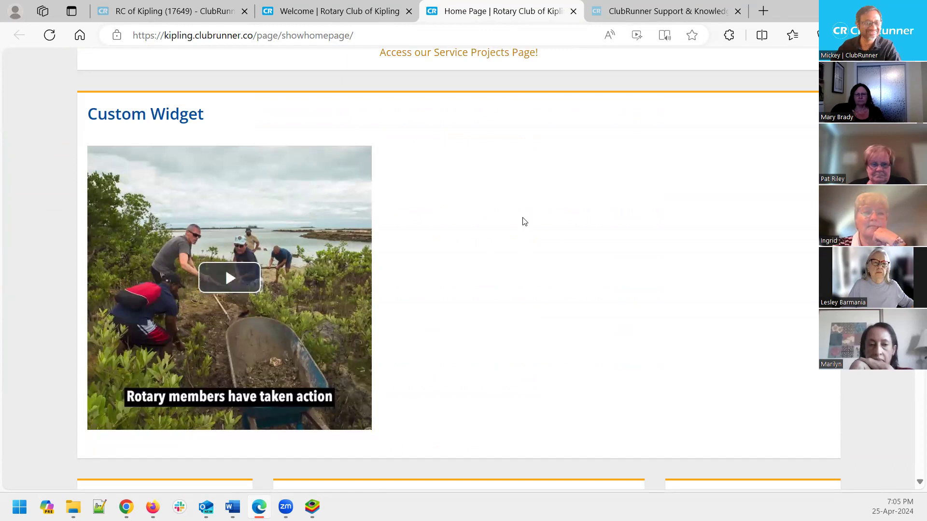
scroll(357, 310, "down", 6)
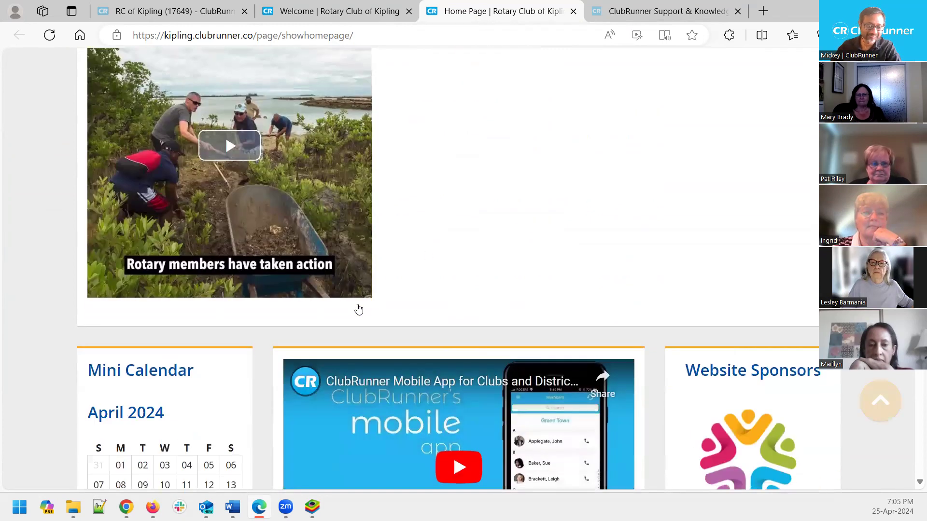
scroll(424, 354, "down", 3)
scroll(424, 354, "up", 6)
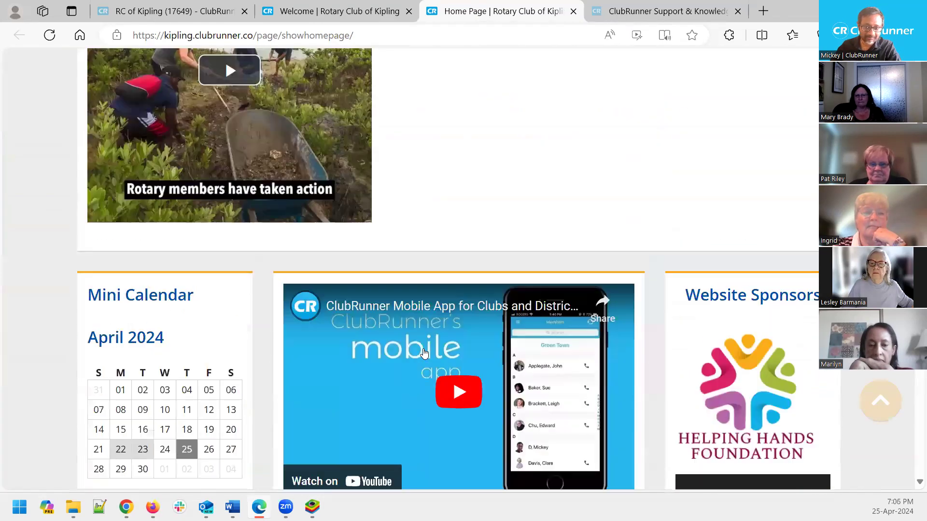
scroll(424, 353, "up", 10)
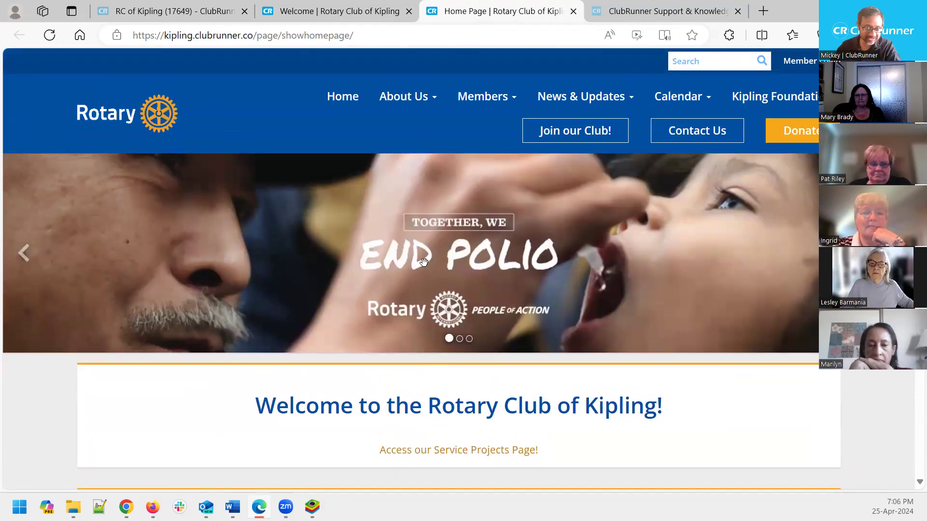
left_click(347, 12)
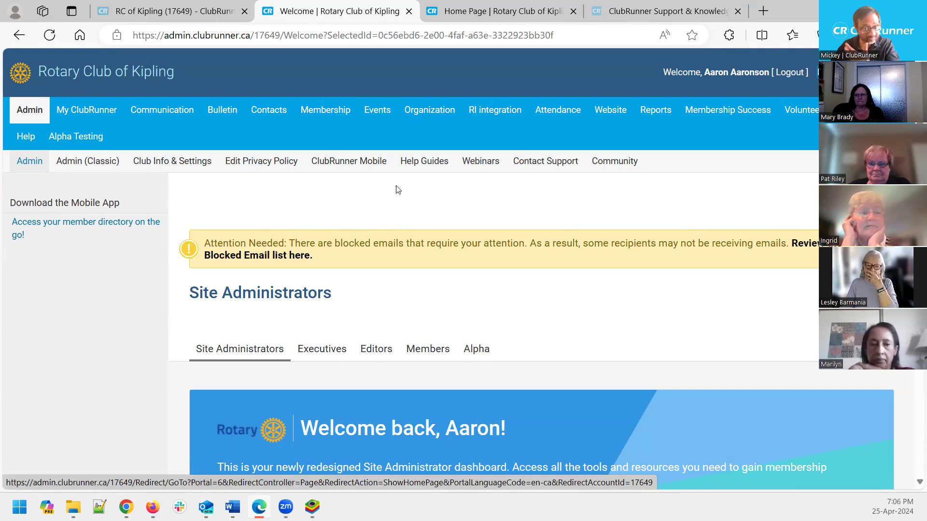
Glance at the Home Page tab again and come back to the Welcome dashboard
left_click(470, 13)
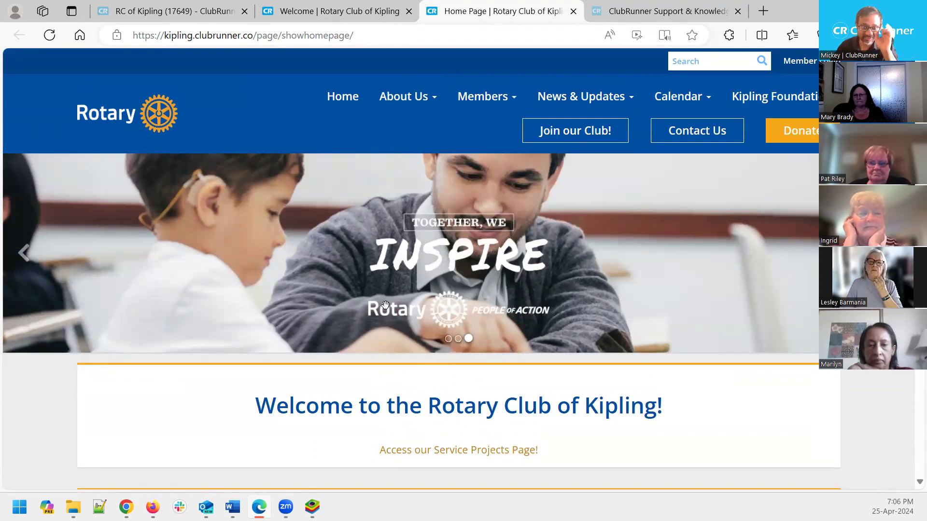
scroll(385, 305, "down", 3)
scroll(385, 305, "up", 3)
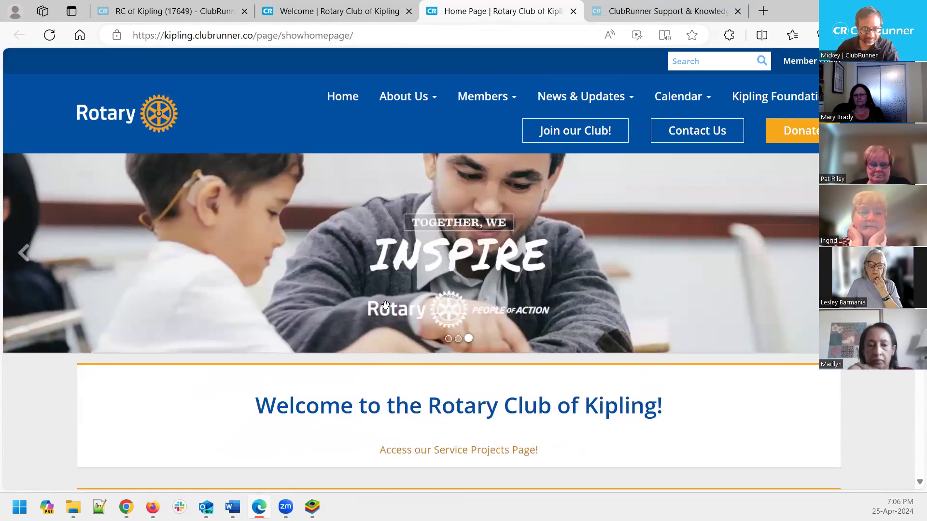
left_click(353, 10)
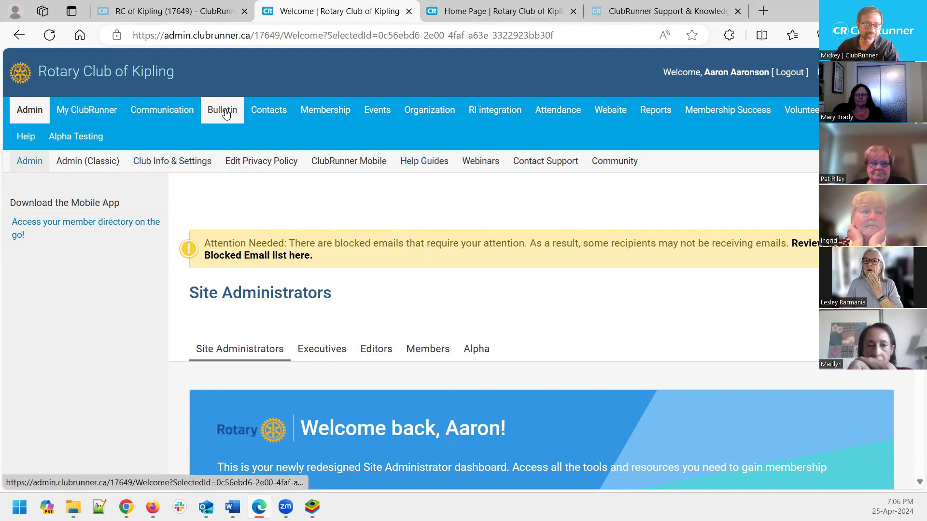
Show the Membership and Events menus, then bring up the Website menu options
mouse_move(612, 117)
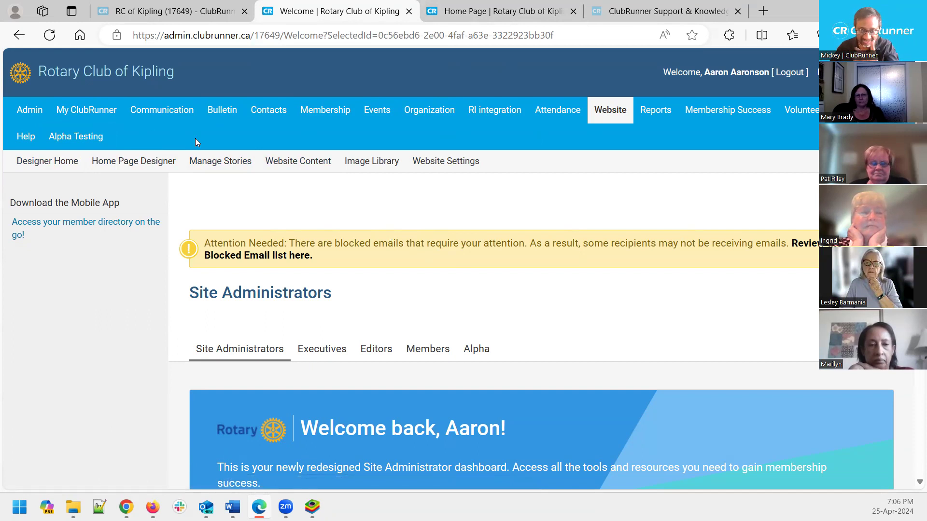
left_click(325, 110)
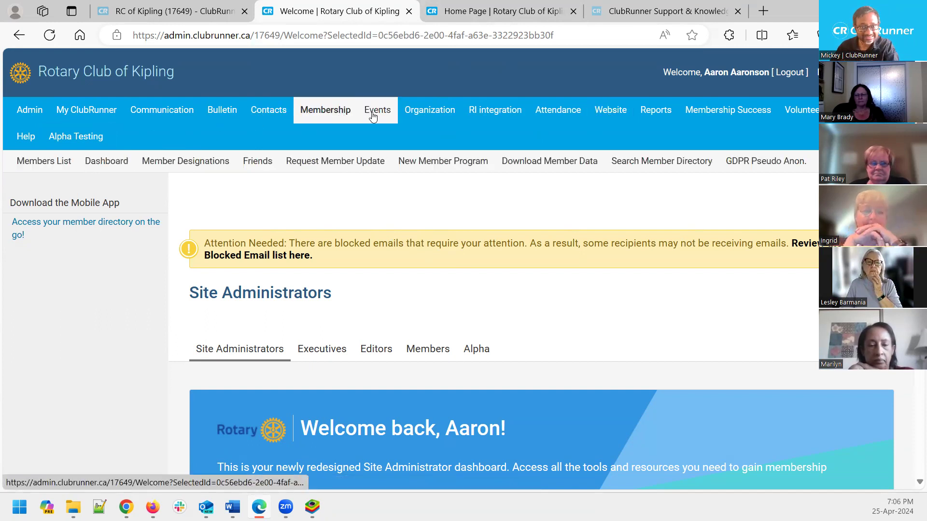
left_click(375, 113)
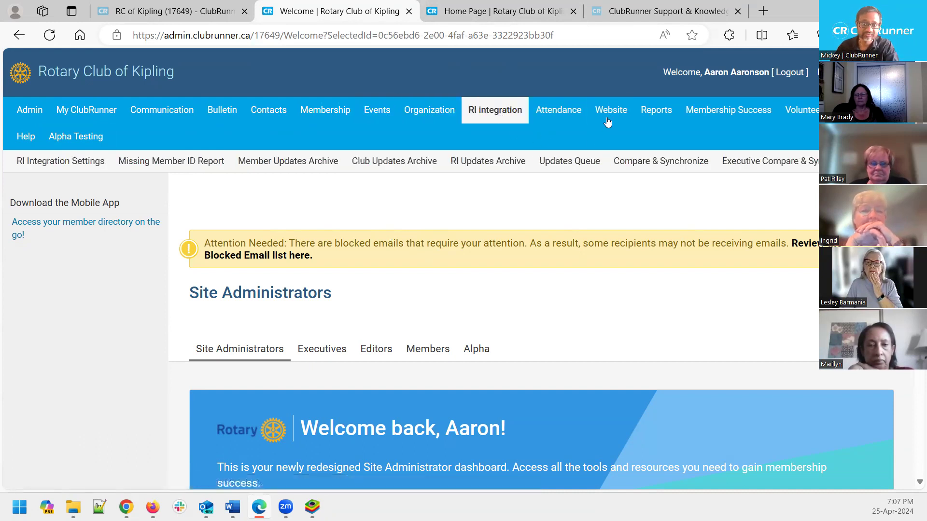
mouse_move(612, 120)
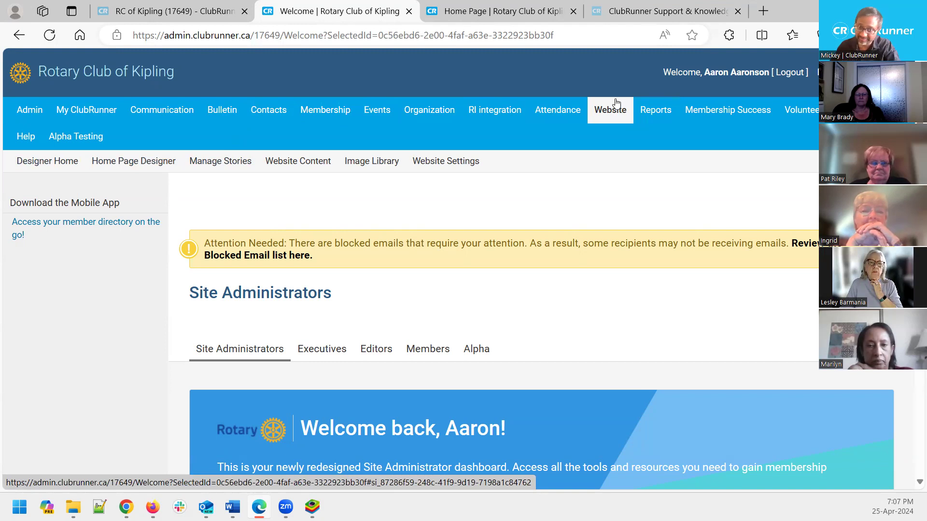
Open Designer Home from the Website menu
left_click(51, 164)
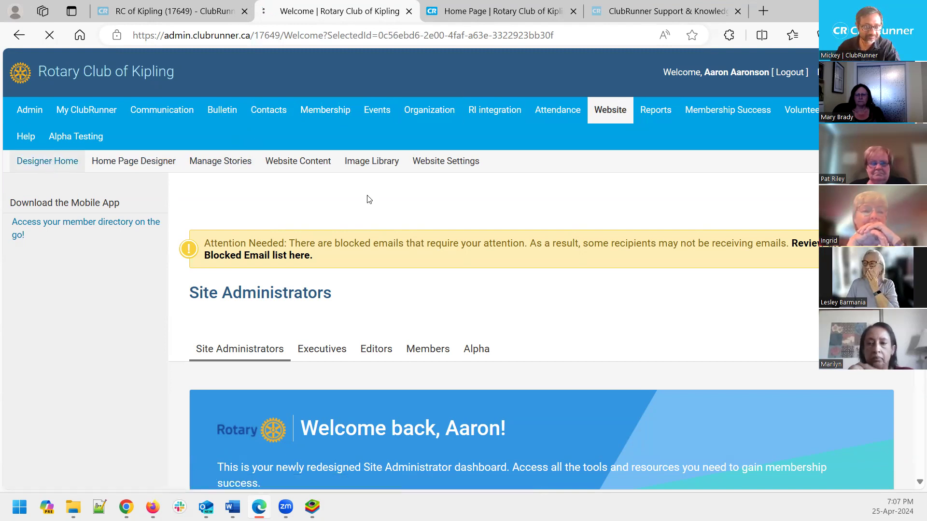
scroll(457, 240, "down", 1)
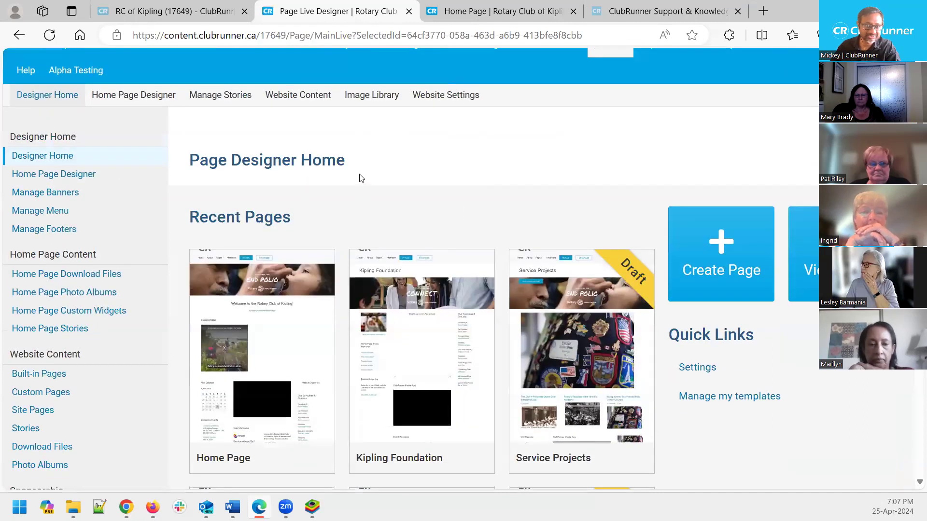
left_click_drag(345, 160, 191, 158)
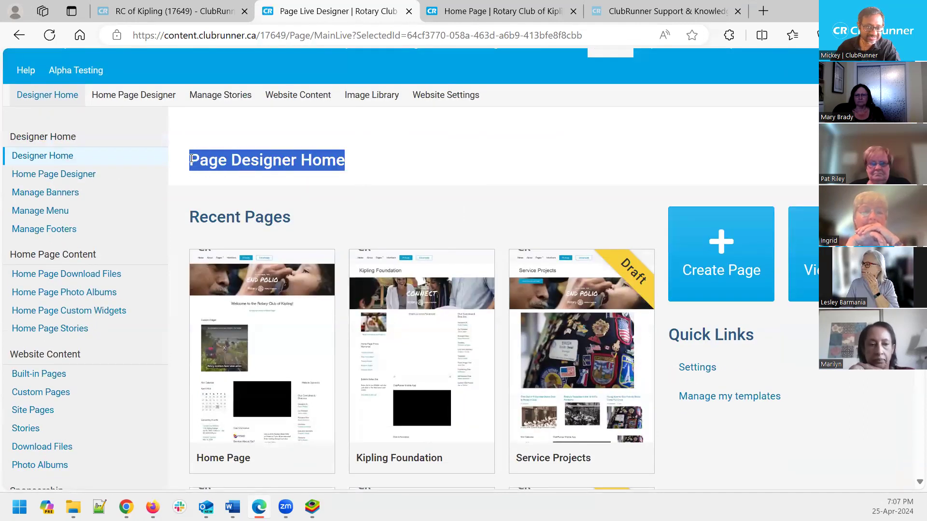
left_click(415, 180)
Browse the Recent Pages cards such as Home Page, Kipling Foundation and Service Projects
scroll(454, 185, "down", 1)
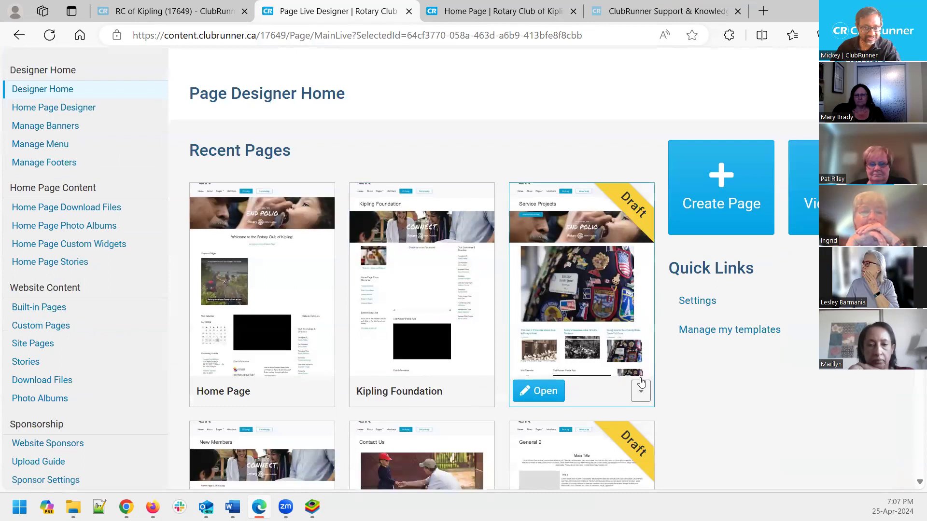
scroll(678, 393, "down", 1)
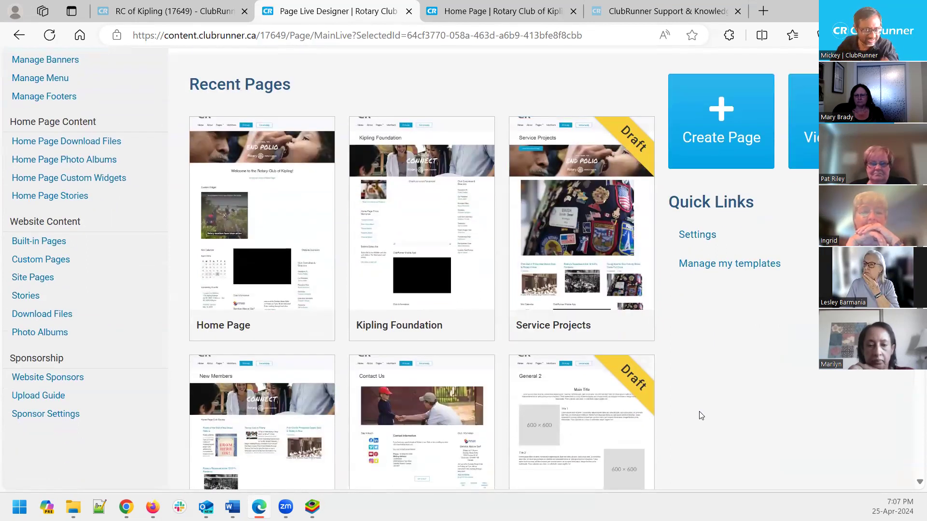
scroll(700, 415, "down", 2)
scroll(701, 416, "up", 4)
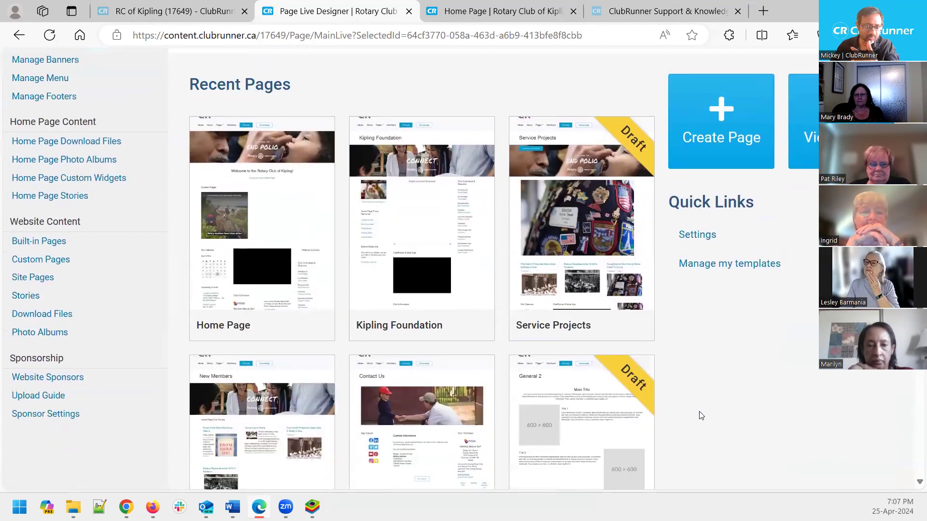
scroll(696, 415, "down", 1)
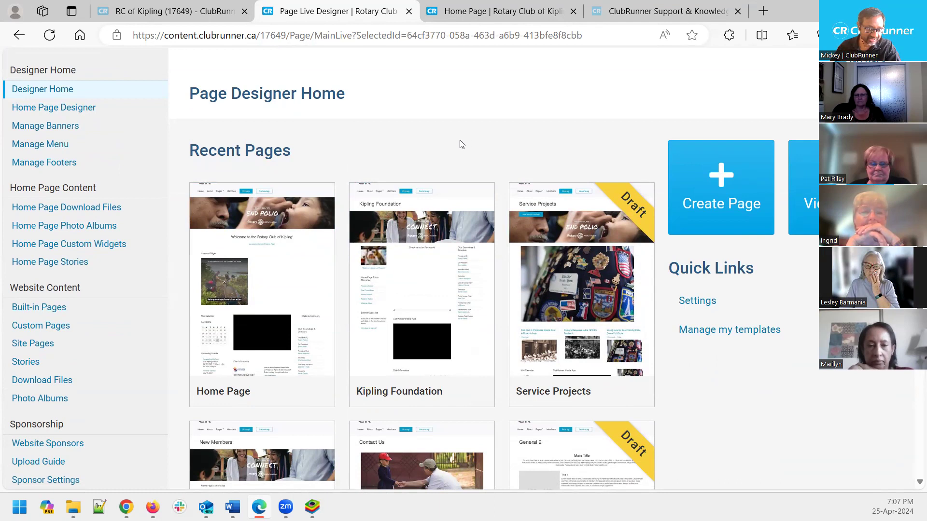
mouse_move(261, 292)
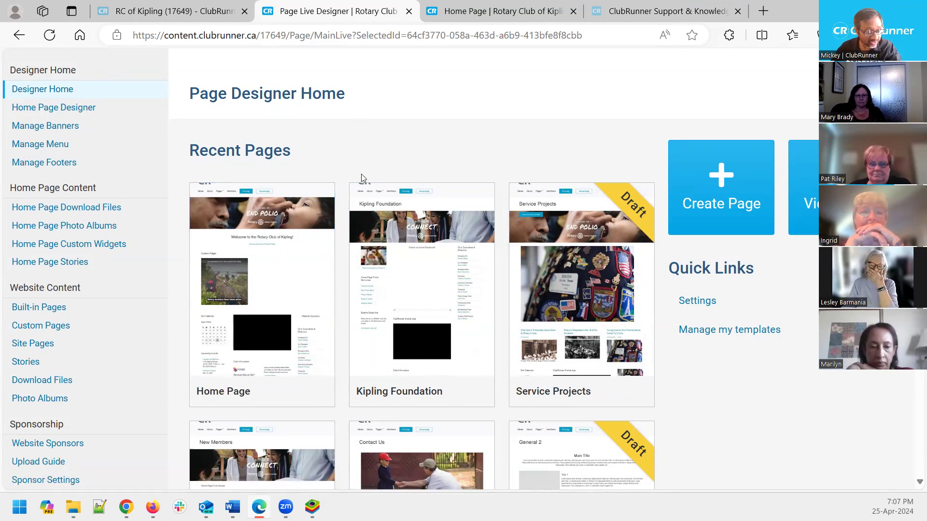
scroll(362, 178, "up", 3)
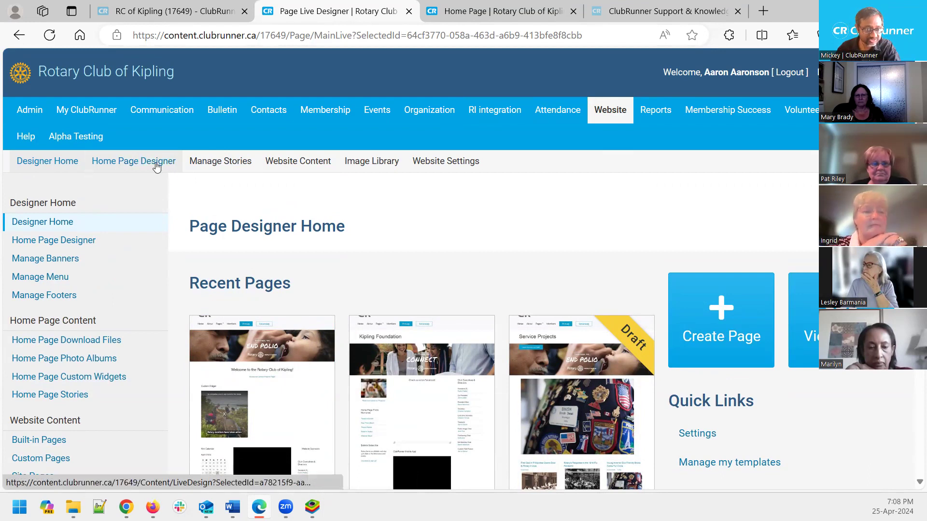
scroll(243, 201, "down", 1)
scroll(244, 201, "down", 1)
mouse_move(226, 343)
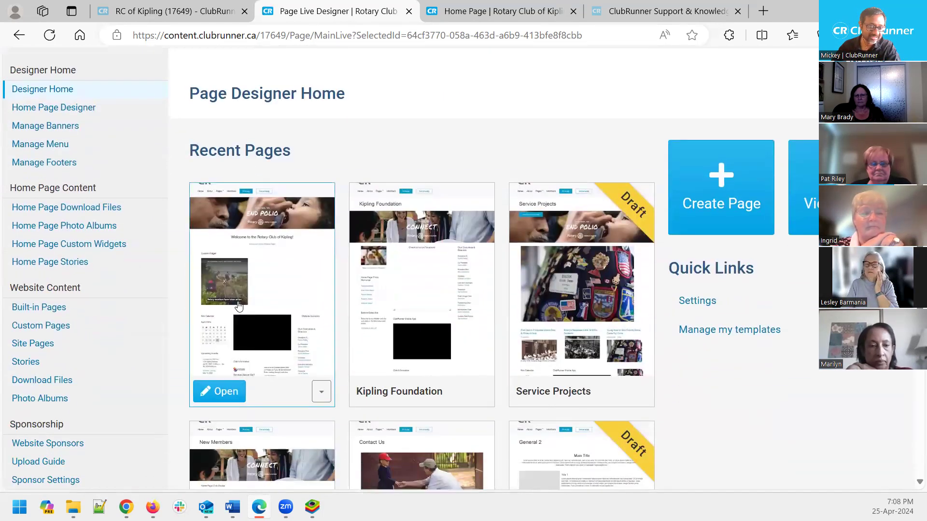
left_click(223, 393)
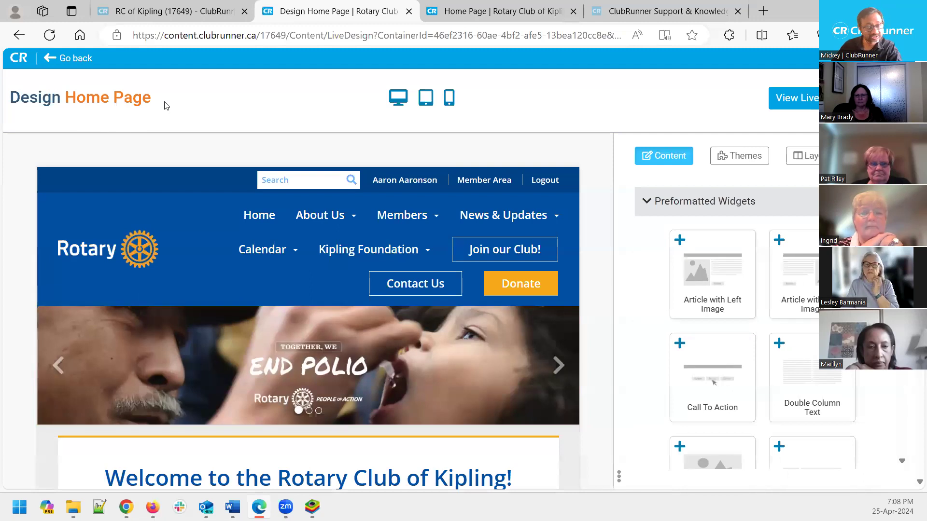
left_click_drag(160, 105, 65, 103)
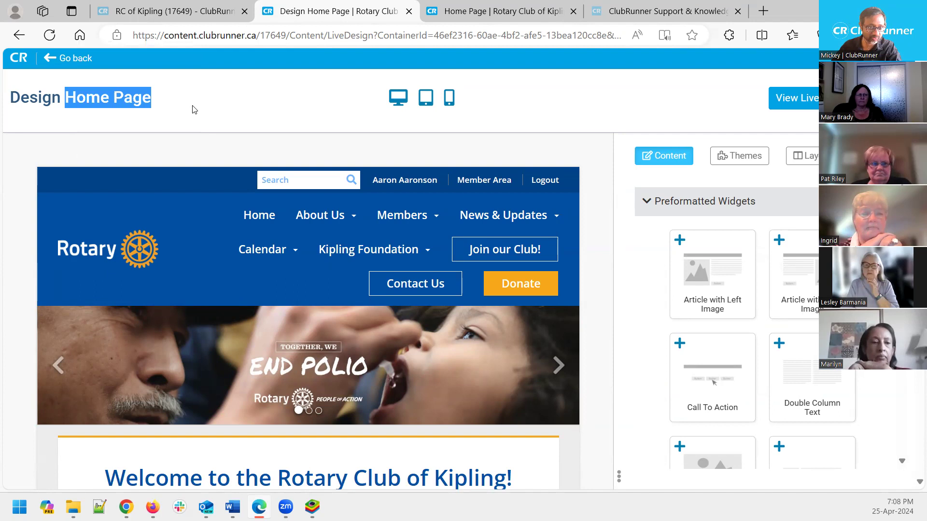
key("ctrl+shift+period")
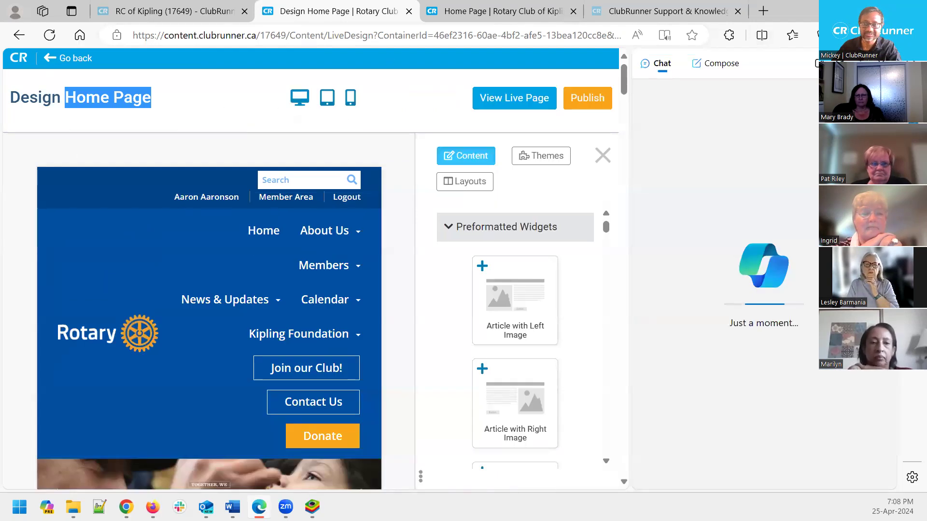
key("ctrl+shift+period")
left_click(143, 102)
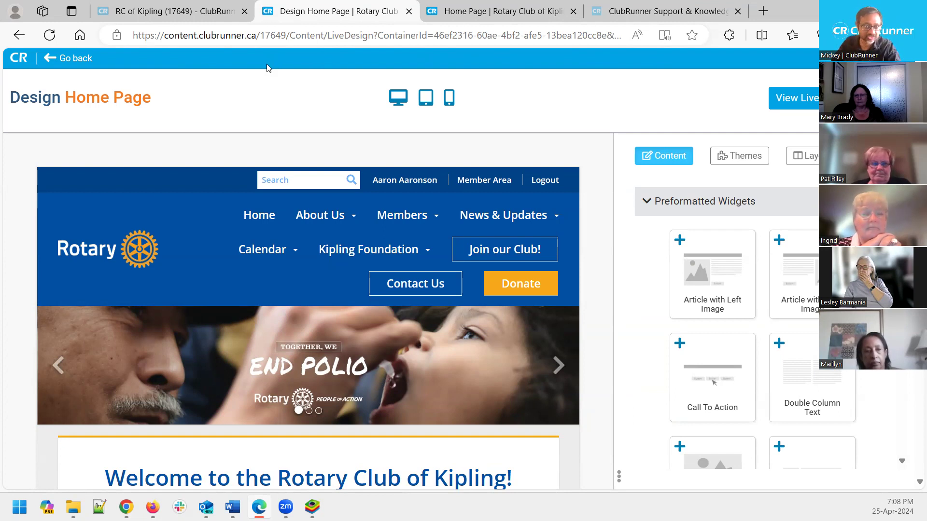
left_click(81, 58)
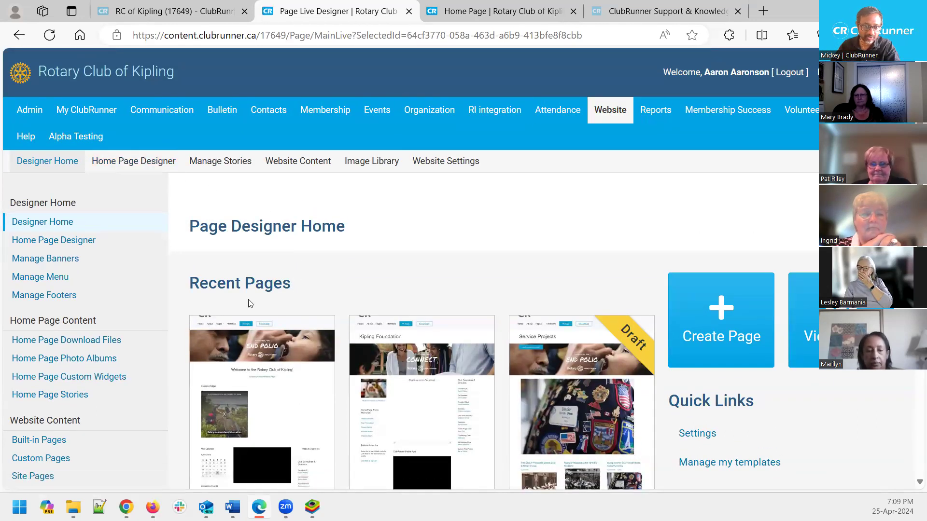
scroll(250, 304, "down", 1)
left_click(219, 458)
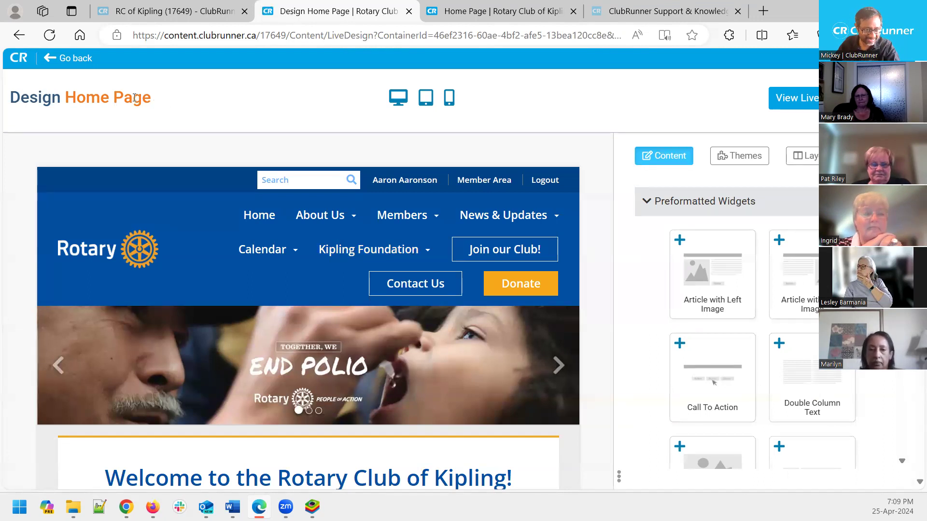
left_click_drag(152, 98, 65, 98)
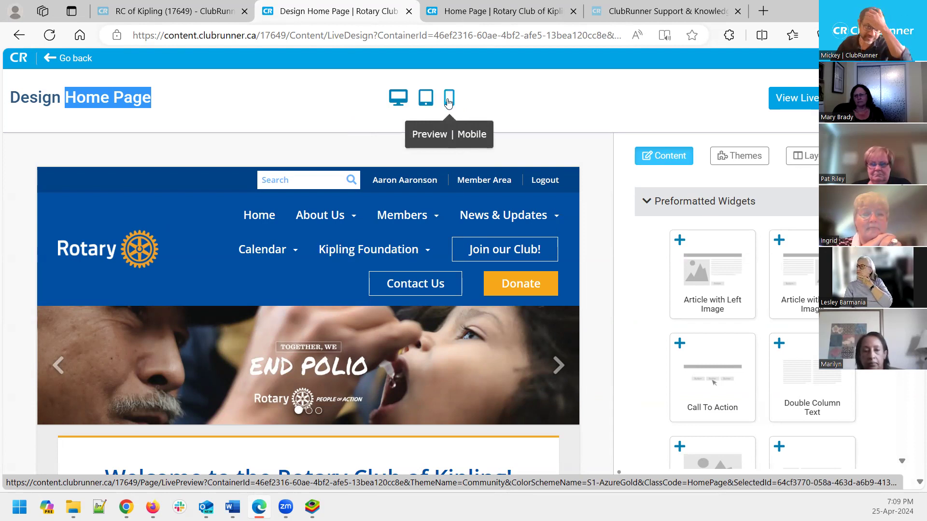
Preview the home page at desktop size and scroll through it
left_click(397, 97)
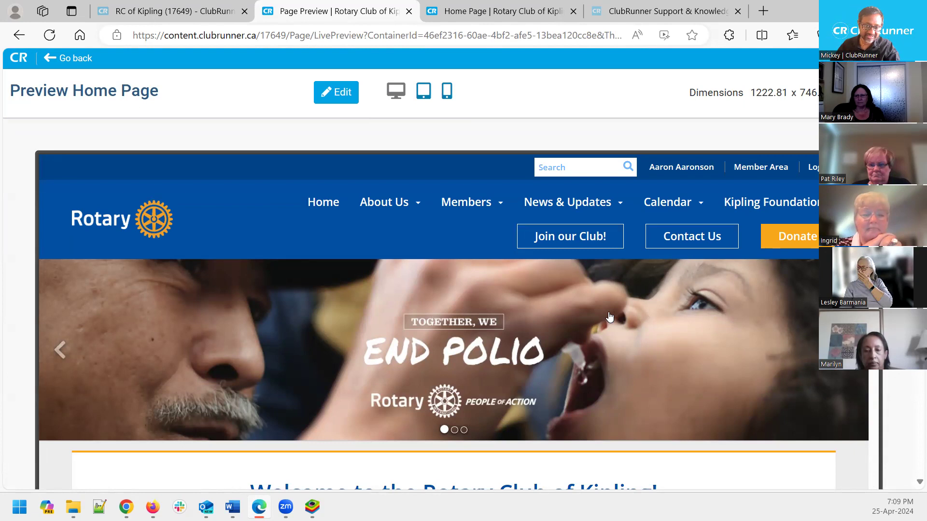
scroll(610, 317, "down", 10)
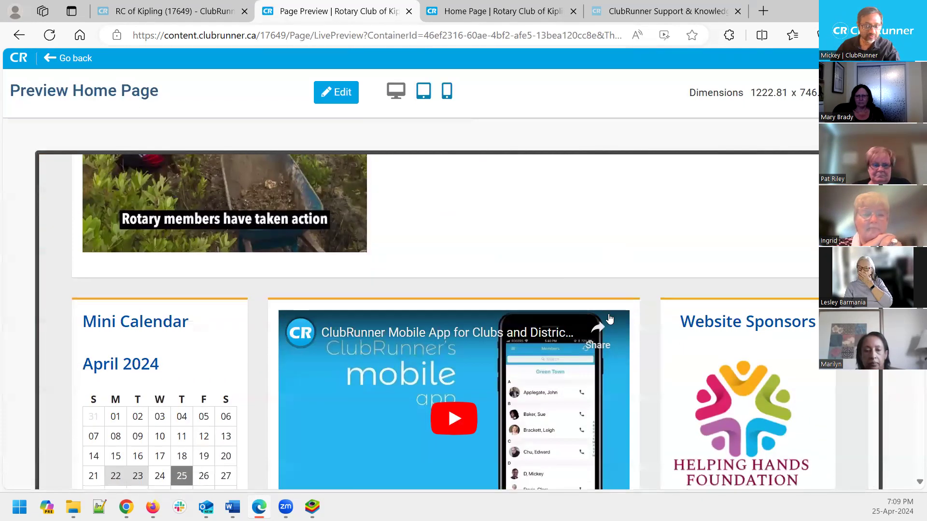
scroll(612, 321, "up", 10)
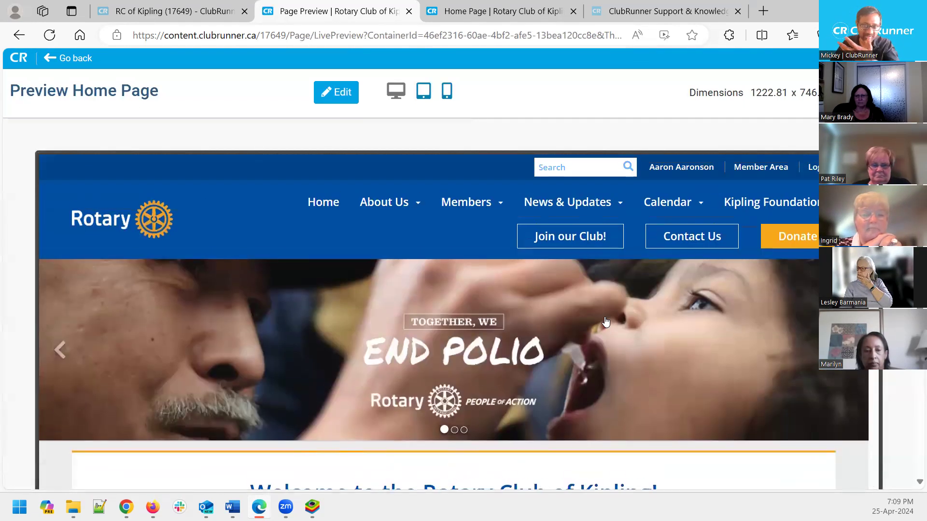
Switch the preview to tablet size and scroll through the layout
left_click(423, 92)
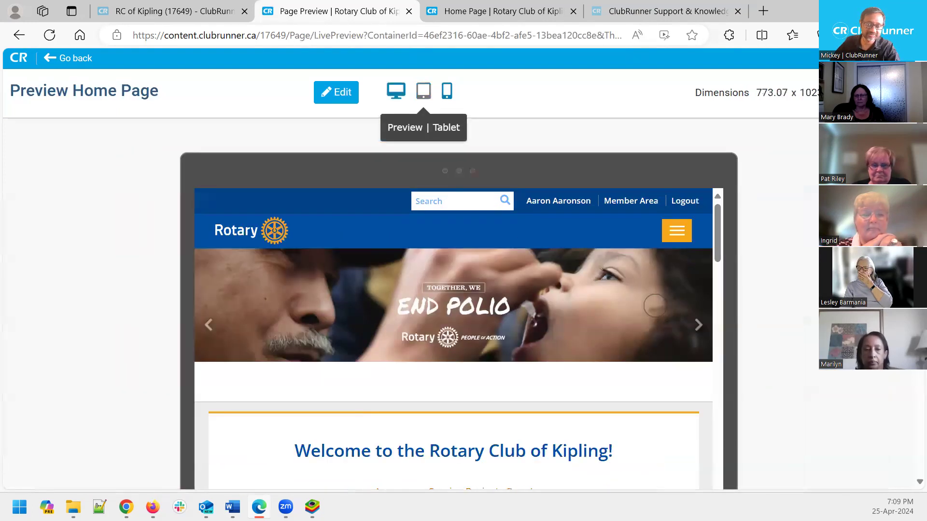
scroll(761, 329, "down", 3)
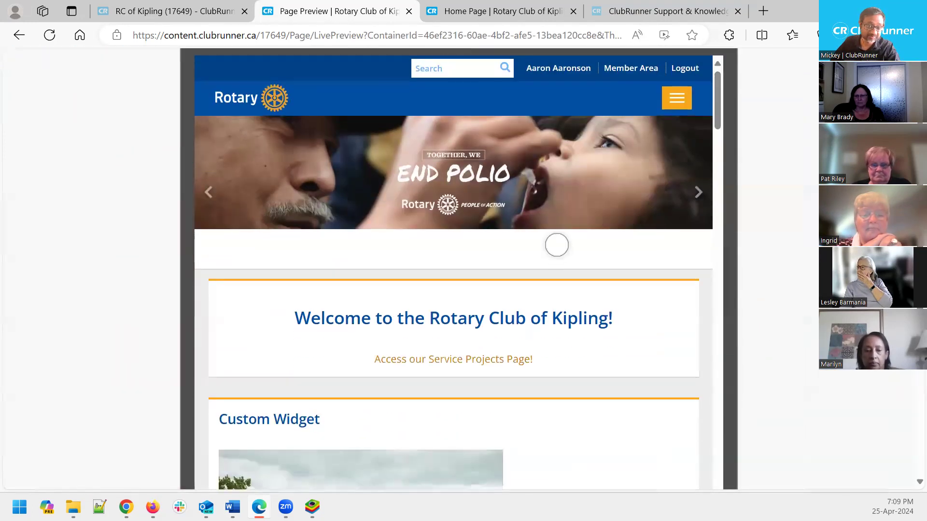
scroll(569, 273, "up", 2)
left_click_drag(571, 374, 580, 407)
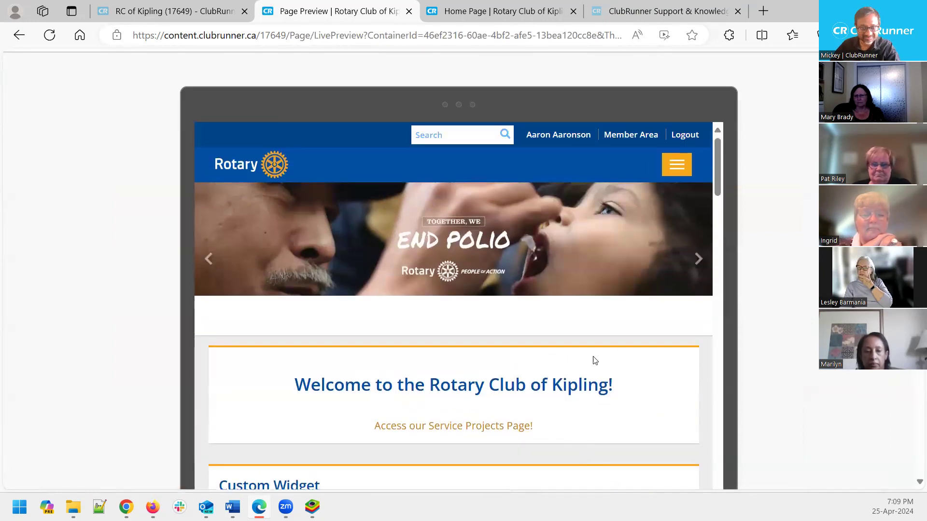
scroll(594, 360, "down", 5)
scroll(563, 293, "up", 3)
scroll(563, 293, "up", 3)
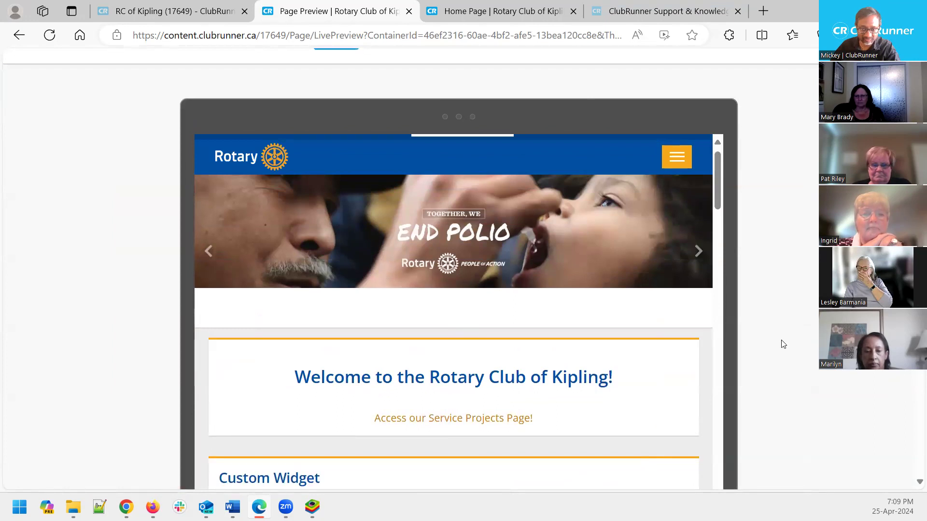
scroll(780, 340, "up", 1)
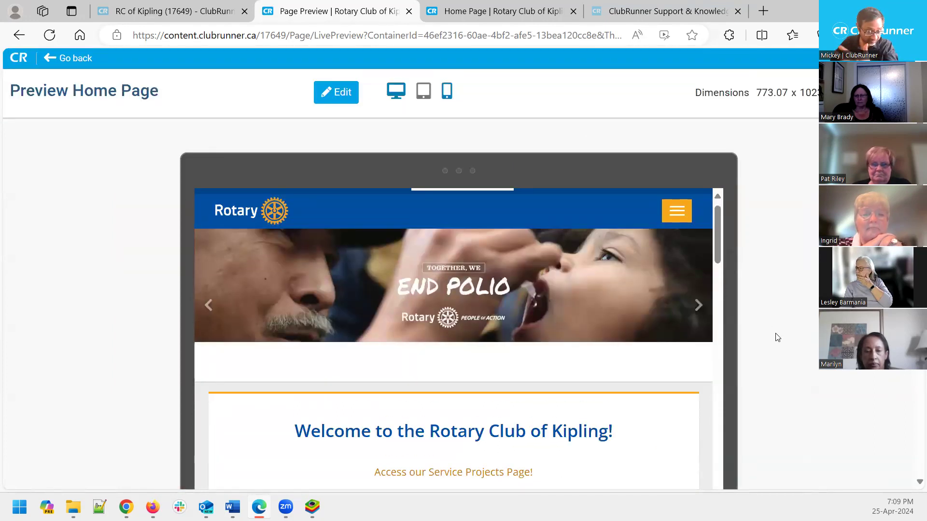
Switch the preview to mobile size and scroll the welcome message and Custom Widget
left_click(447, 92)
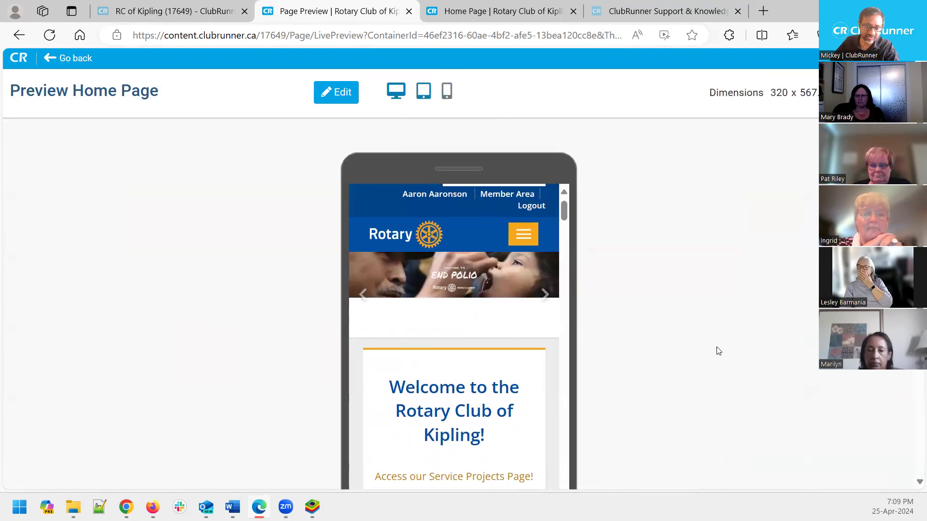
scroll(719, 351, "down", 1)
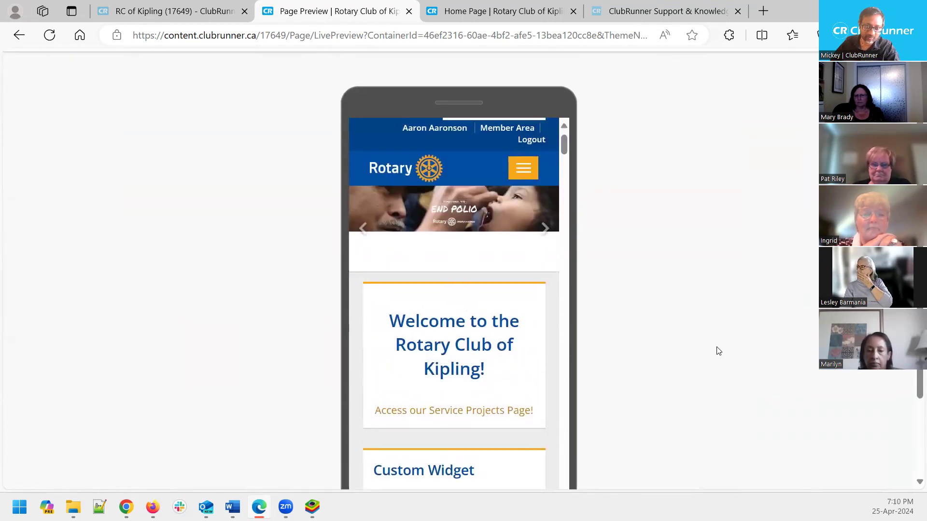
scroll(458, 271, "down", 1)
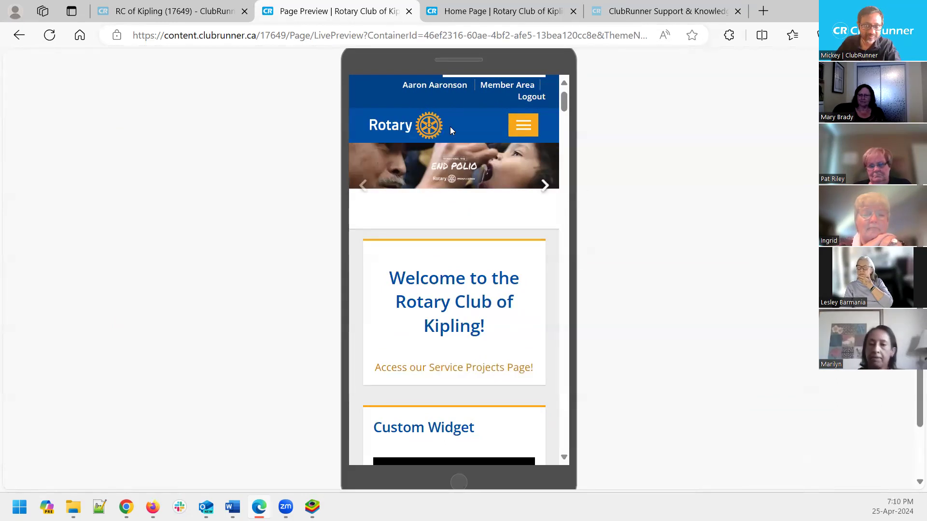
scroll(445, 232, "up", 1)
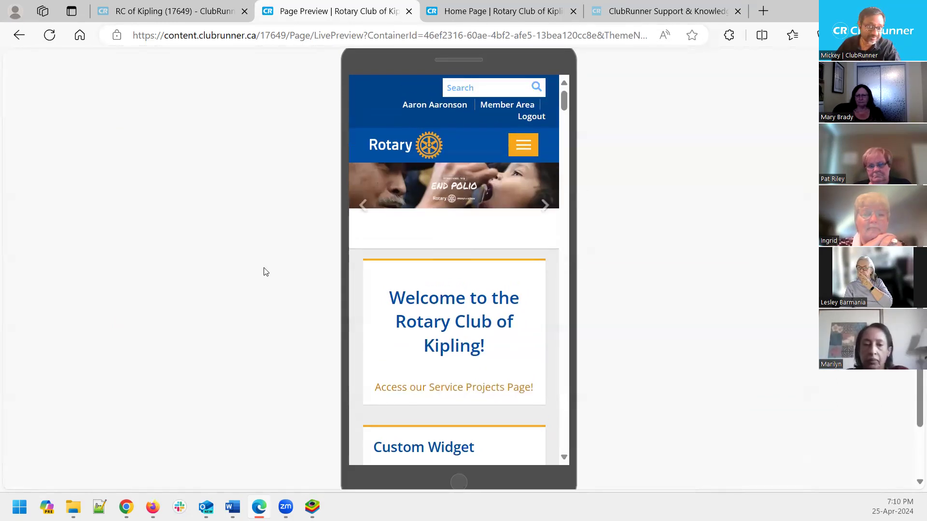
scroll(264, 269, "up", 3)
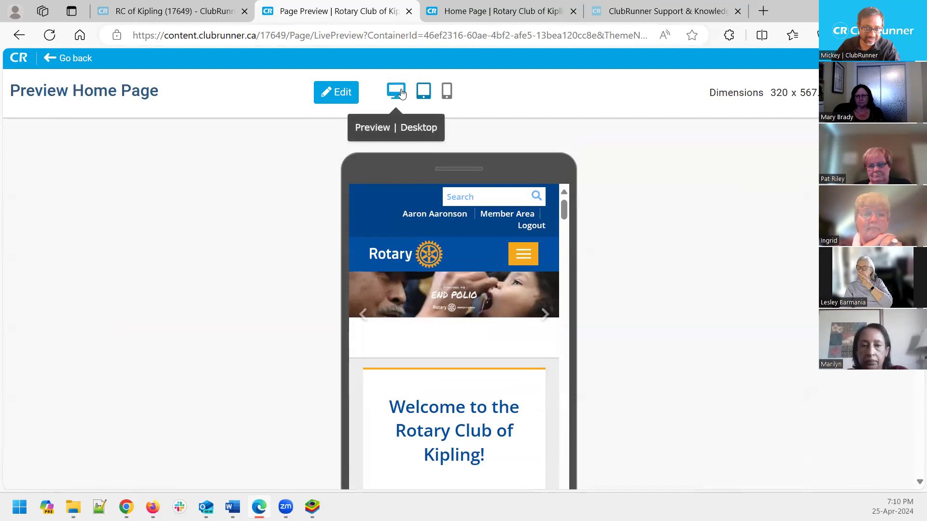
left_click(395, 91)
scroll(699, 284, "down", 10)
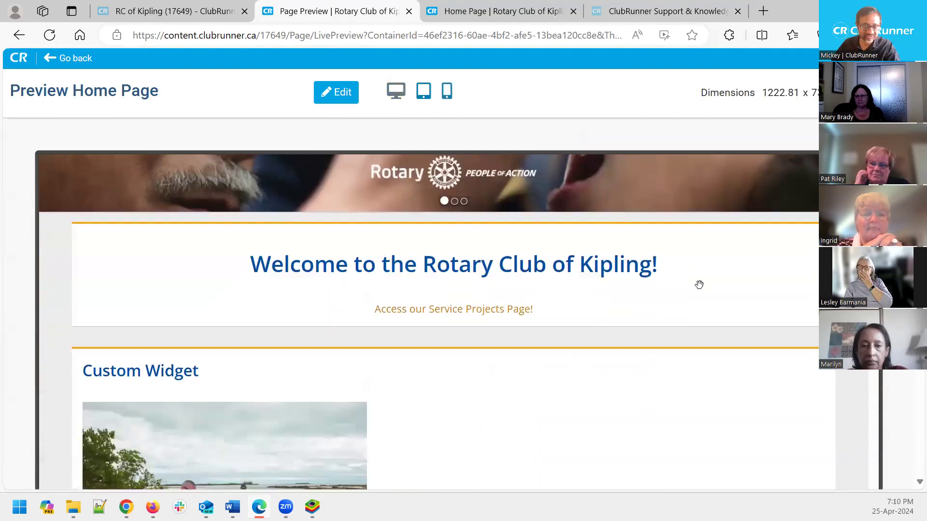
scroll(699, 289, "up", 10)
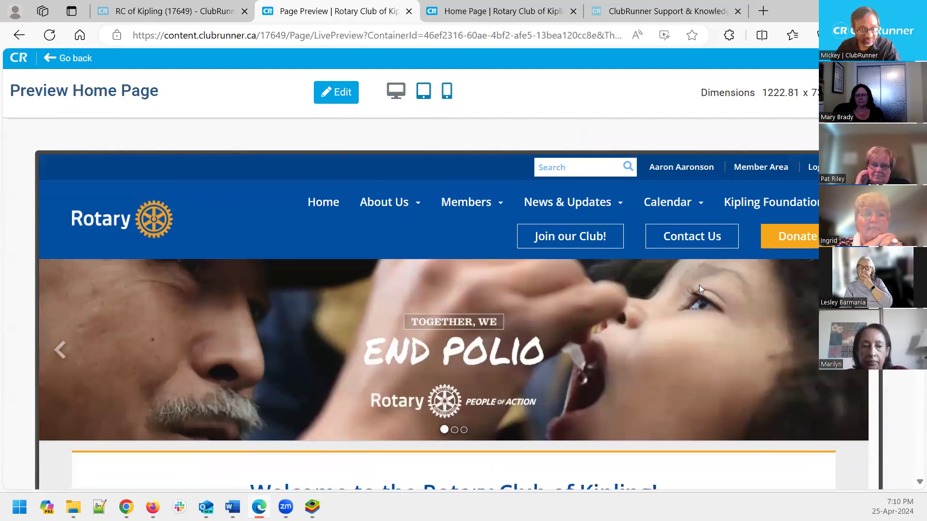
left_click(448, 94)
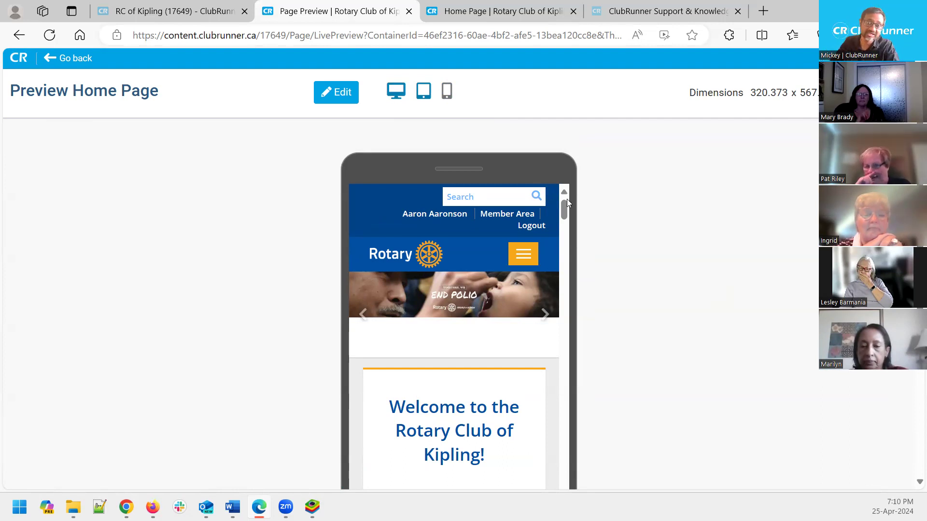
scroll(602, 250, "down", 2)
scroll(609, 252, "down", 1)
scroll(618, 252, "up", 1)
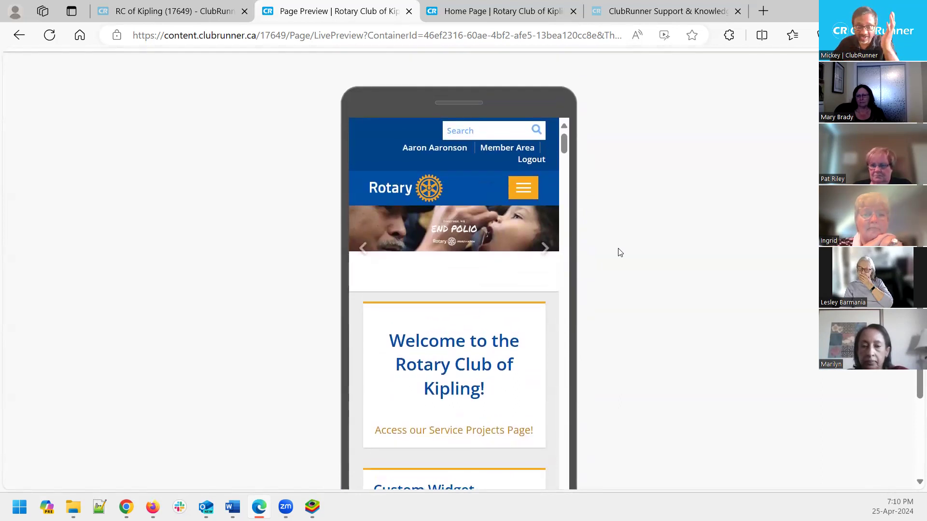
scroll(620, 252, "down", 1)
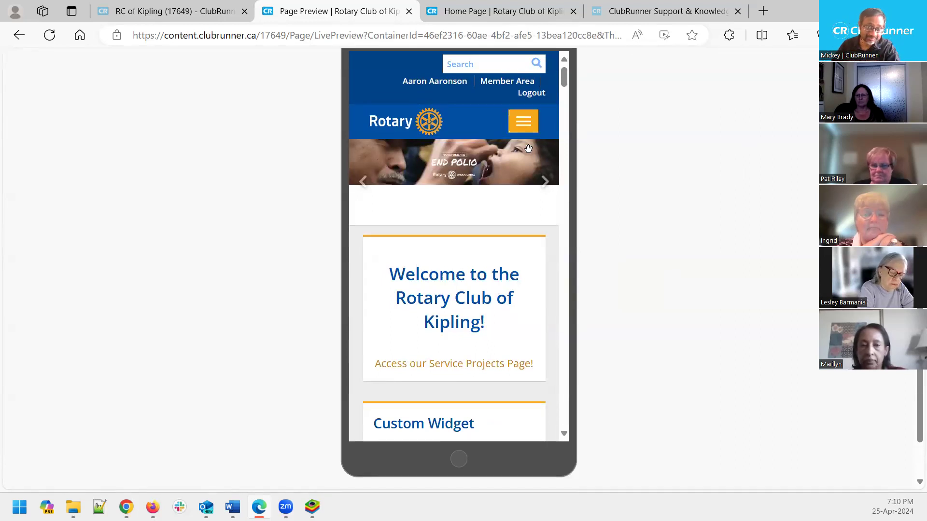
double_click(502, 298)
scroll(503, 170, "down", 3)
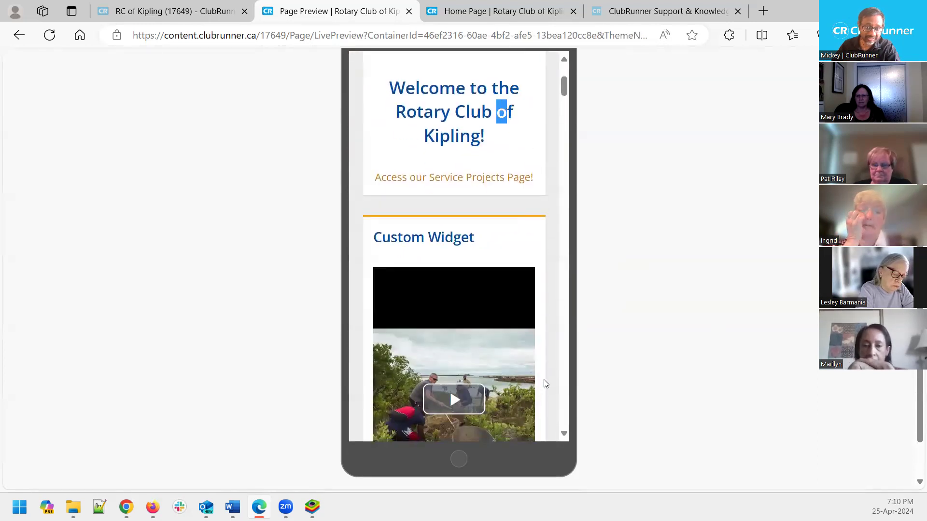
scroll(543, 379, "down", 4)
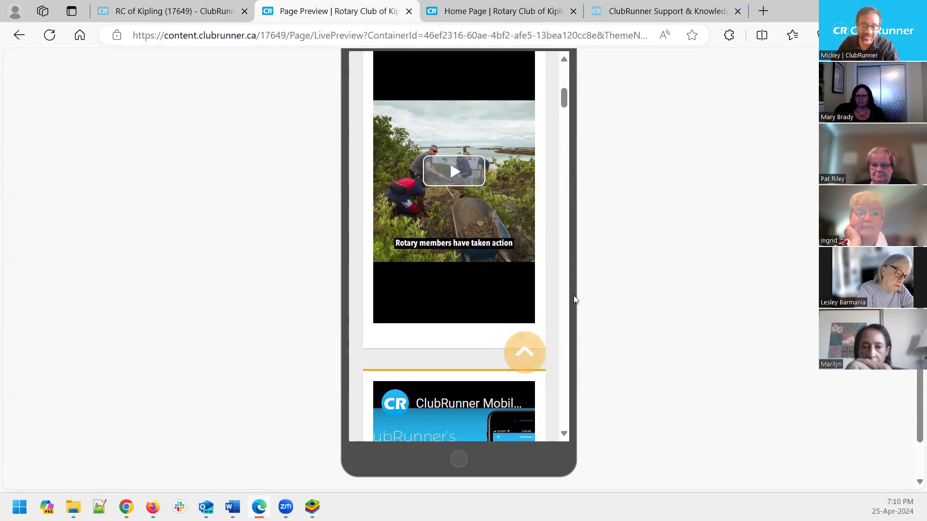
scroll(699, 314, "up", 3)
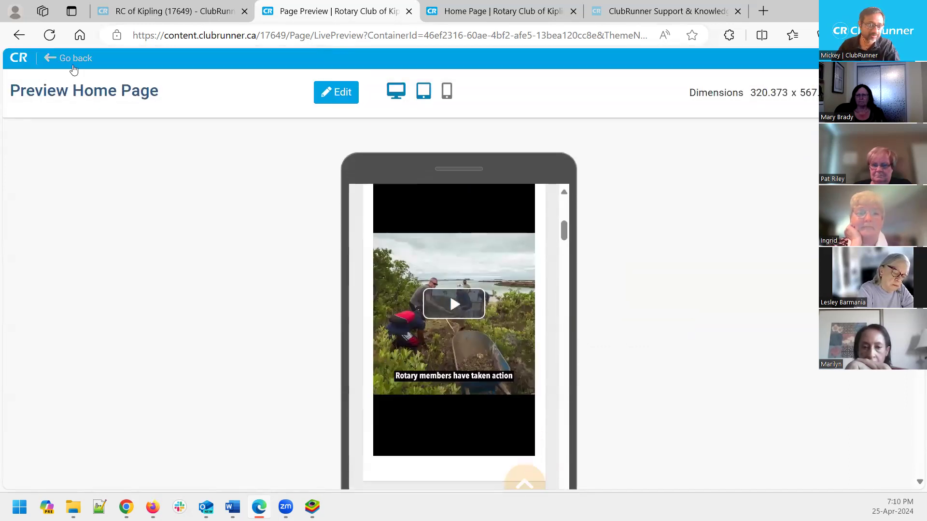
From the home page design editor, open the live Kipling club site in a new tab
left_click(73, 59)
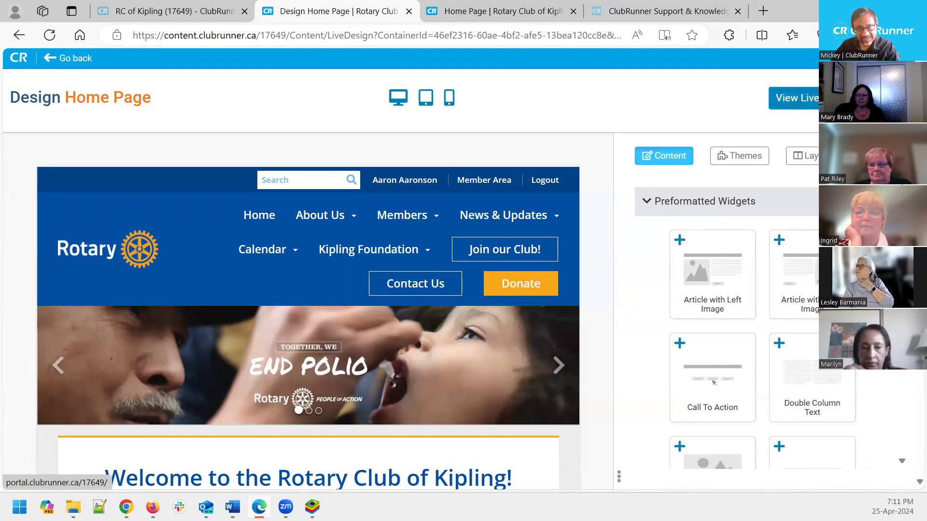
left_click(816, 102)
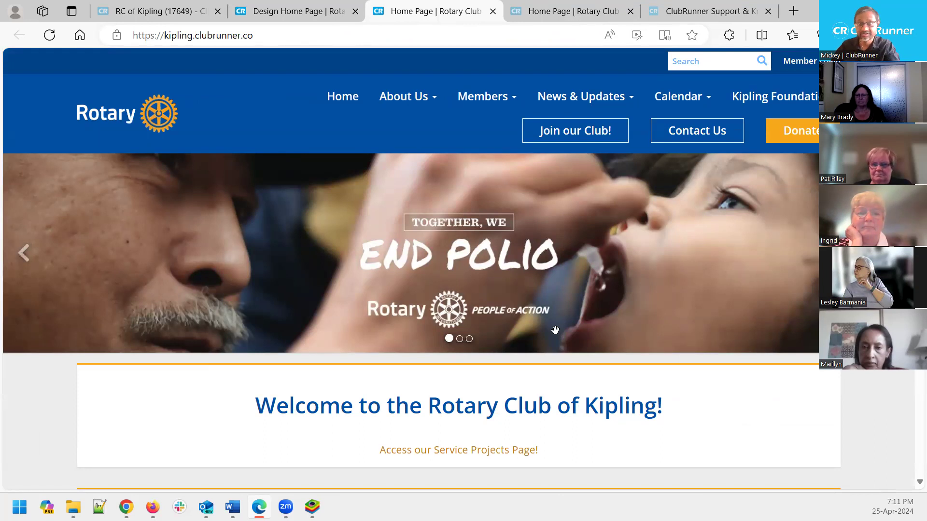
Close the duplicate live Home Page tab and go back to the Design Home Page editor
left_click(566, 13)
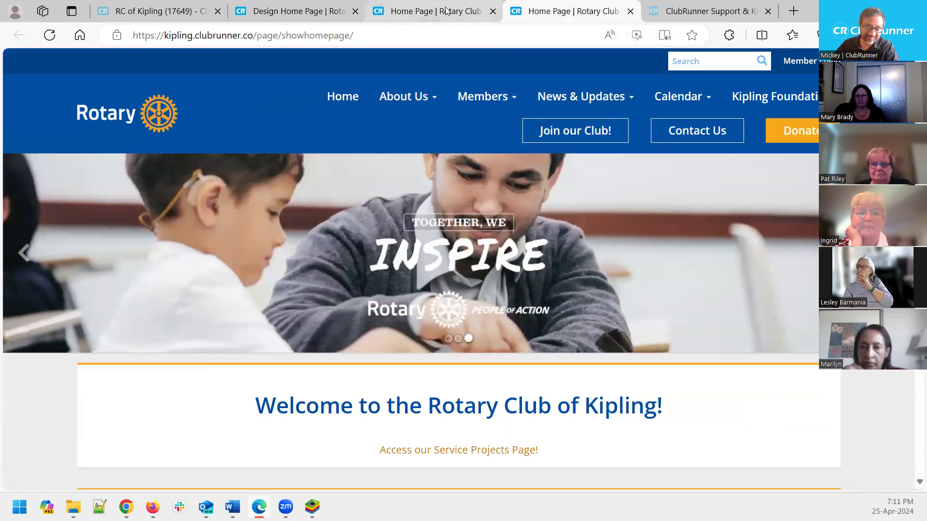
left_click(446, 10)
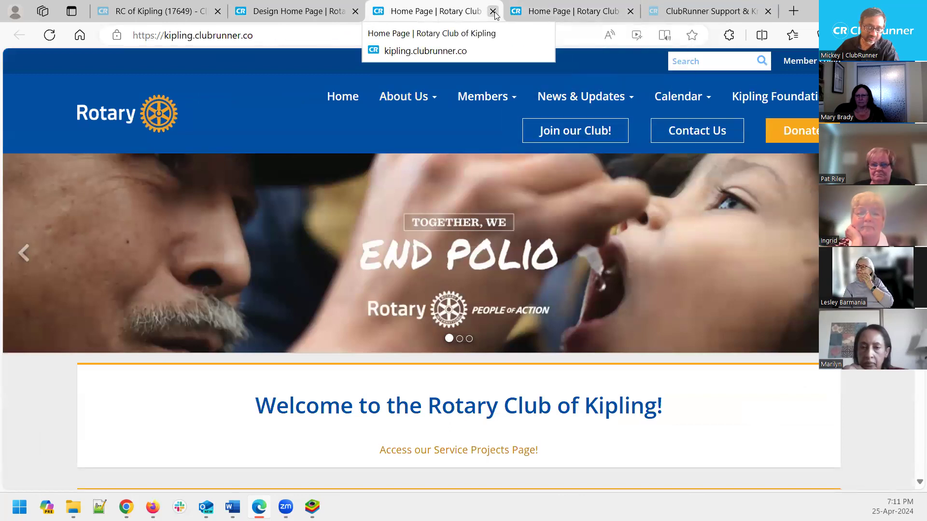
left_click(493, 11)
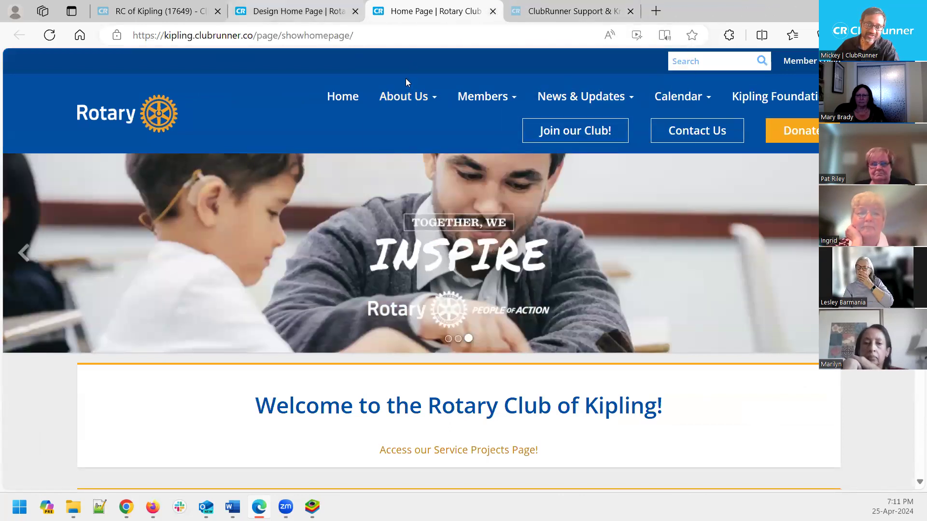
mouse_move(408, 96)
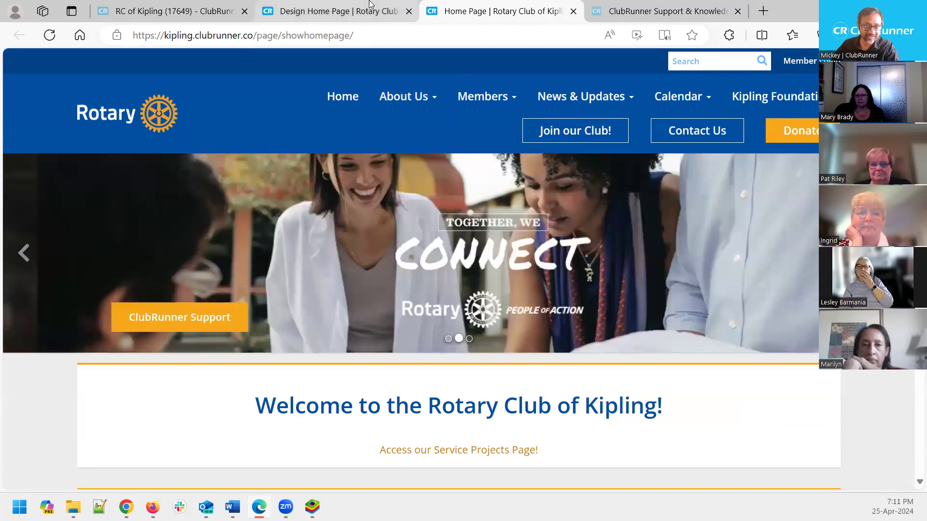
left_click(370, 11)
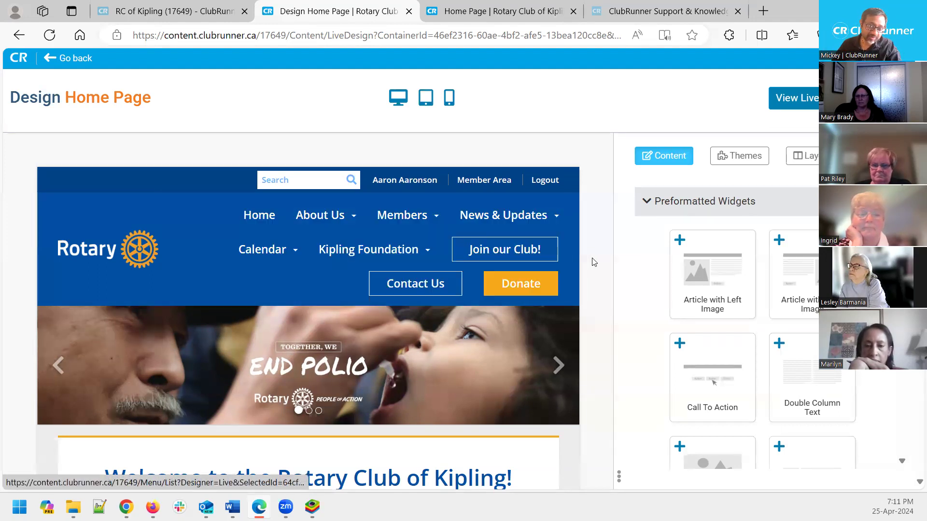
scroll(598, 303, "down", 3)
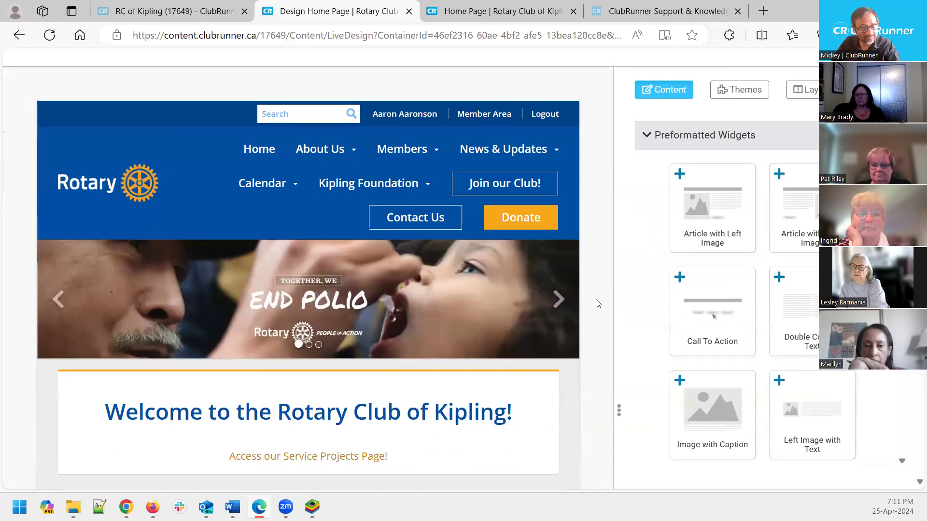
scroll(597, 303, "up", 3)
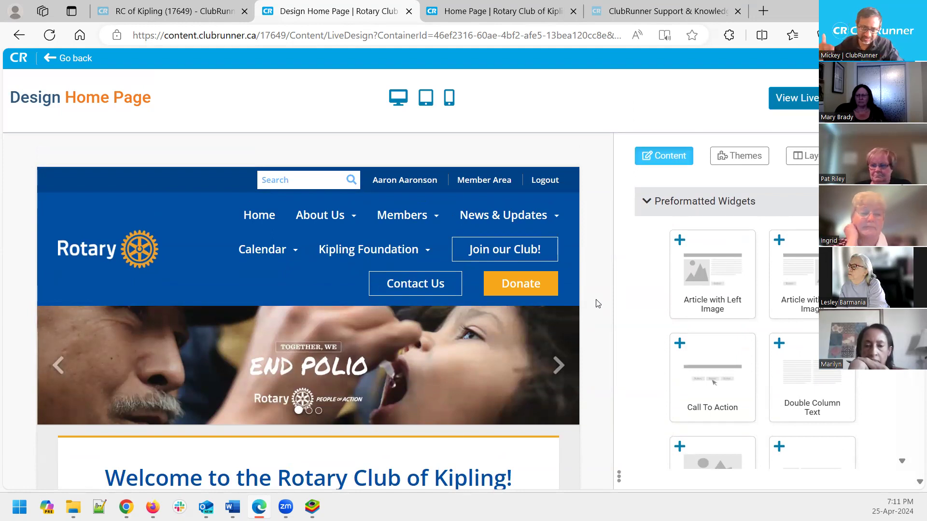
scroll(565, 329, "down", 1)
scroll(565, 330, "down", 2)
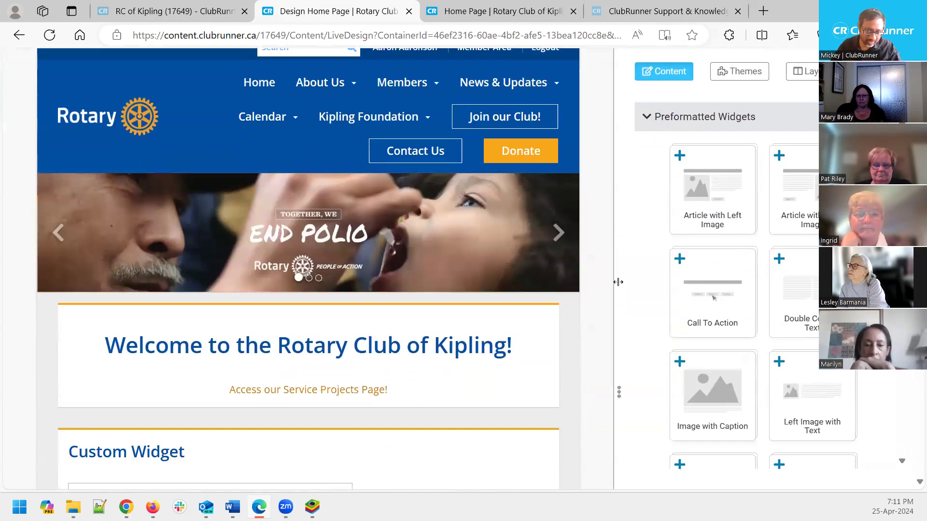
scroll(565, 330, "up", 3)
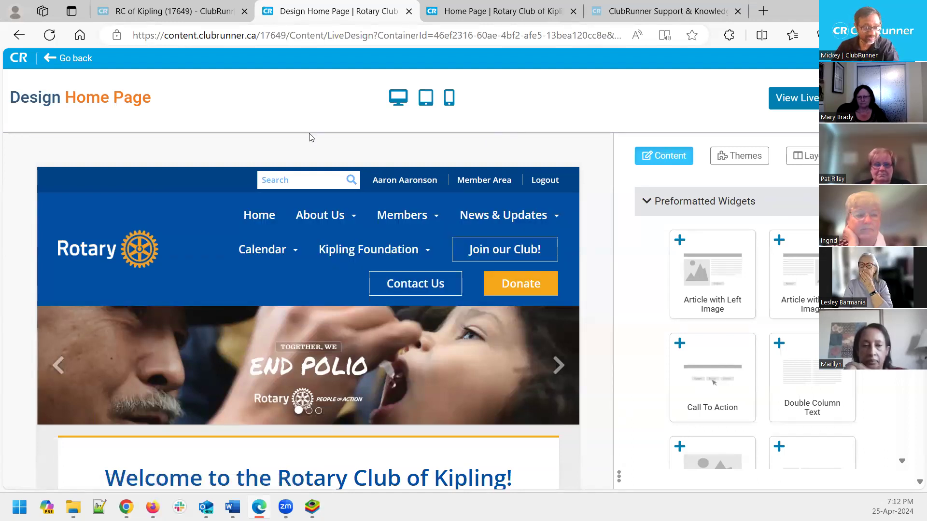
mouse_move(138, 250)
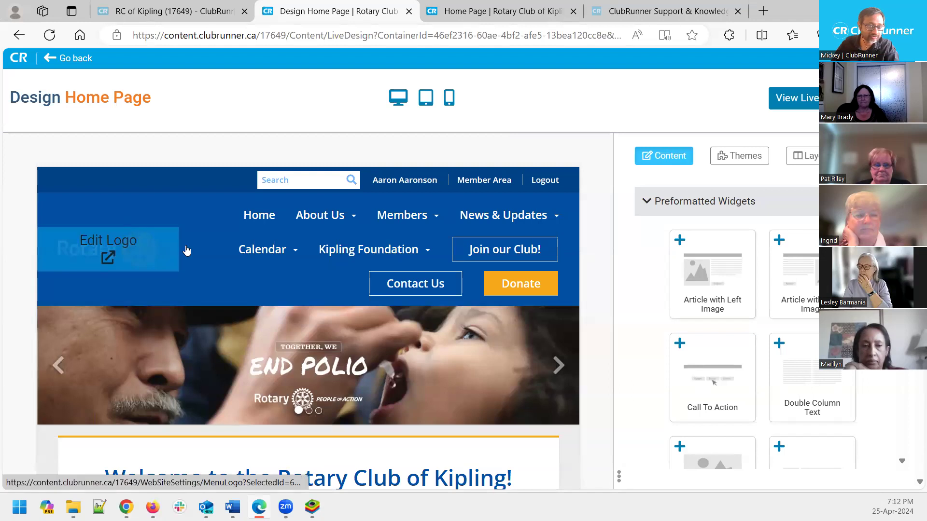
mouse_move(278, 356)
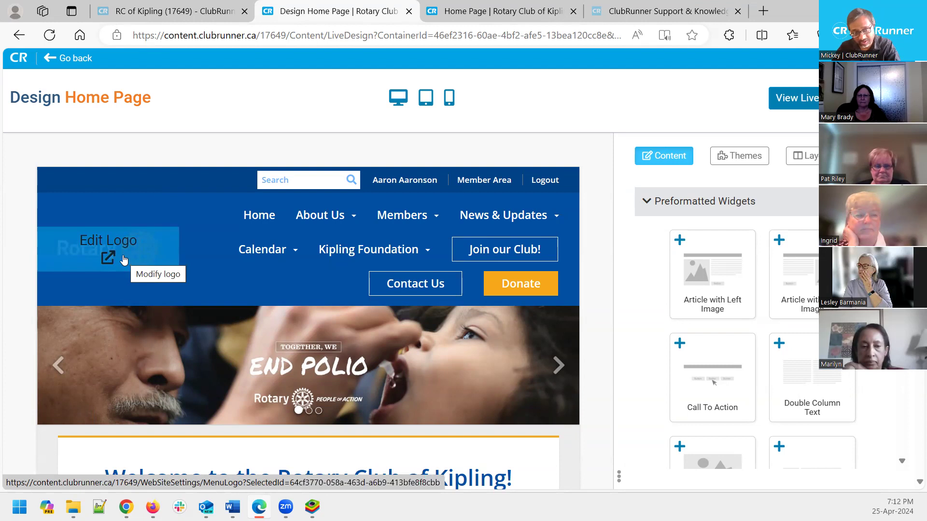
mouse_move(360, 258)
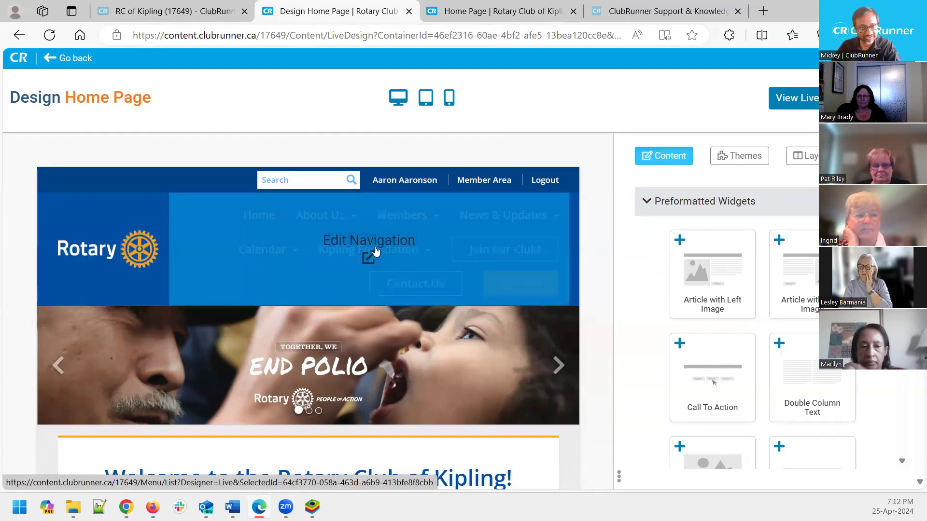
mouse_move(324, 331)
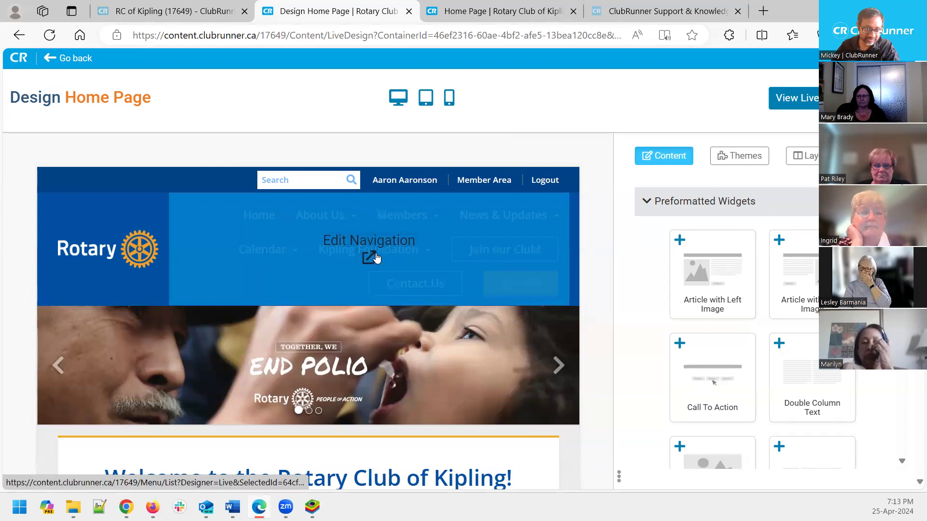
left_click(375, 256)
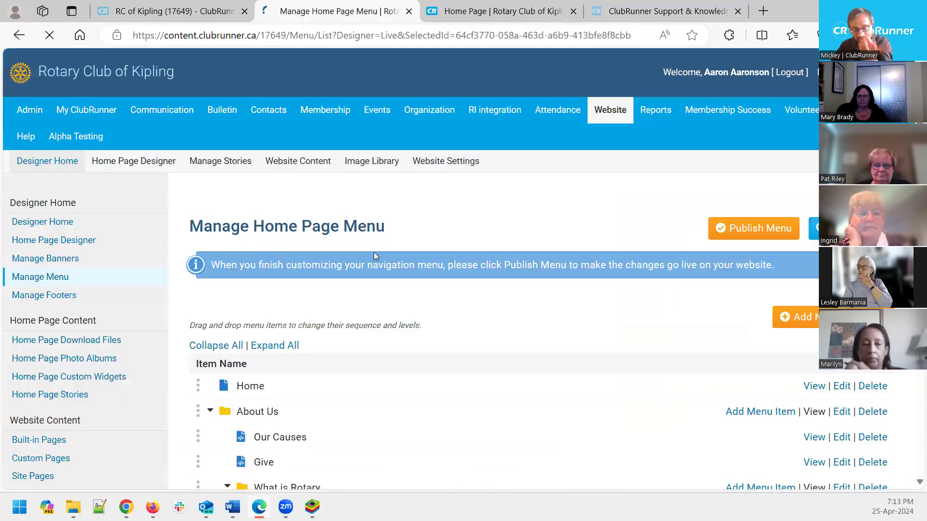
scroll(518, 308, "down", 4)
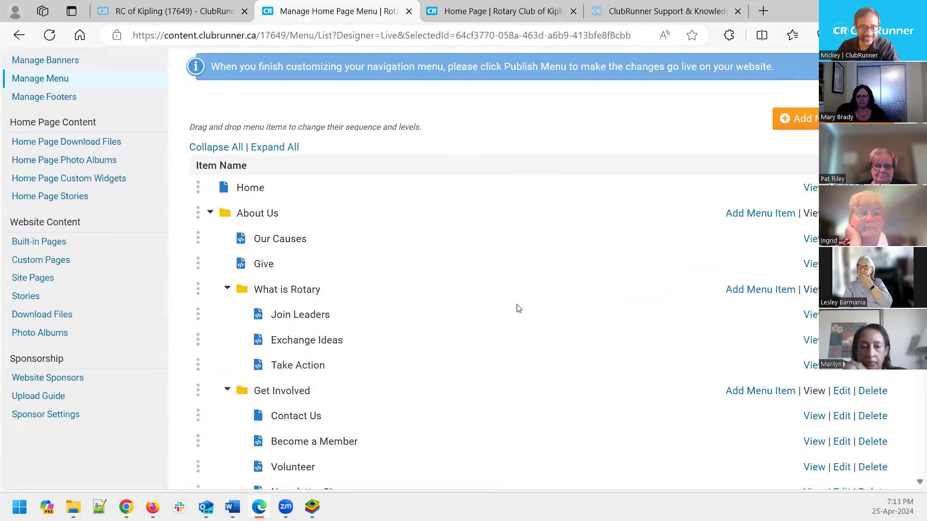
scroll(398, 371, "down", 4)
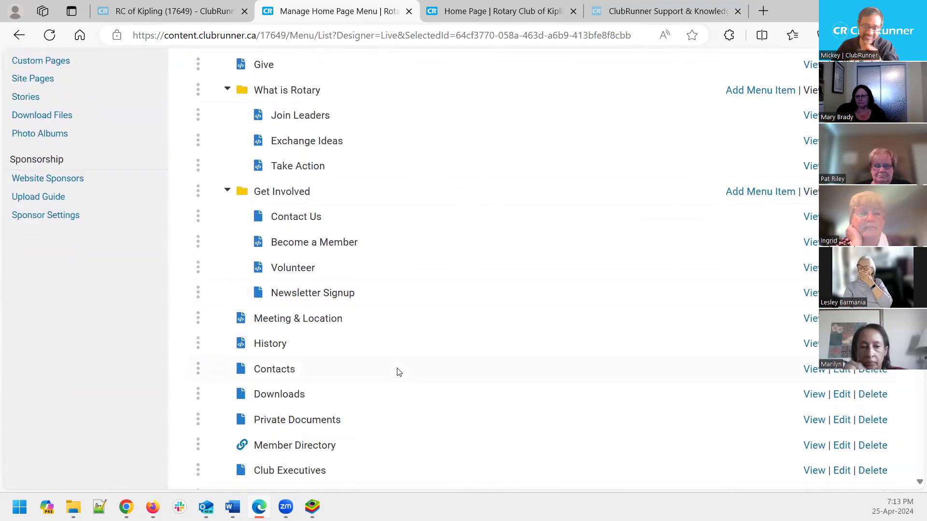
scroll(398, 372, "up", 7)
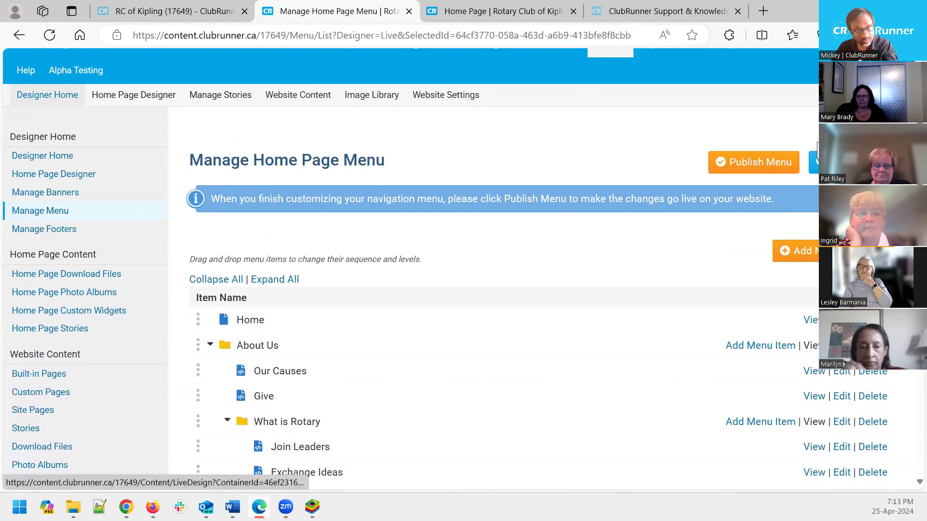
left_click(818, 154)
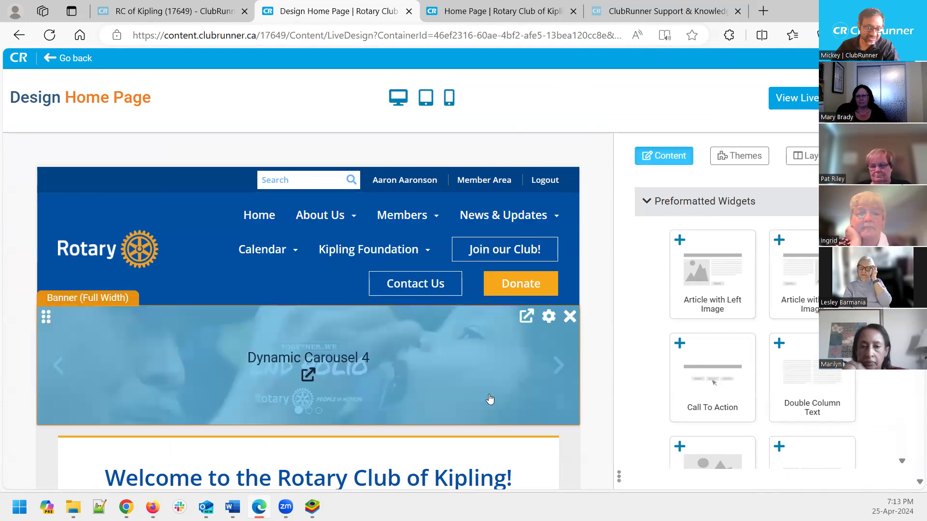
scroll(489, 386, "down", 5)
scroll(490, 399, "down", 1)
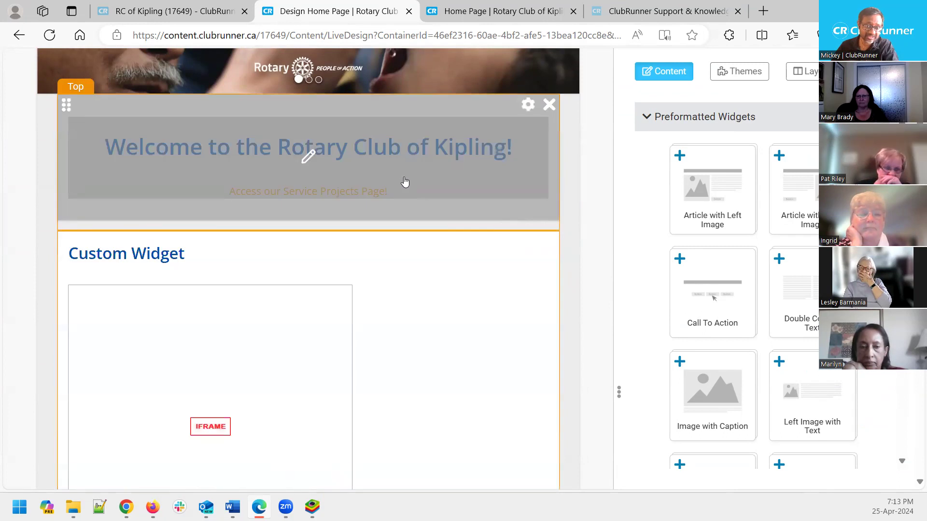
left_click(422, 193)
left_click(422, 193)
type("Mickey!")
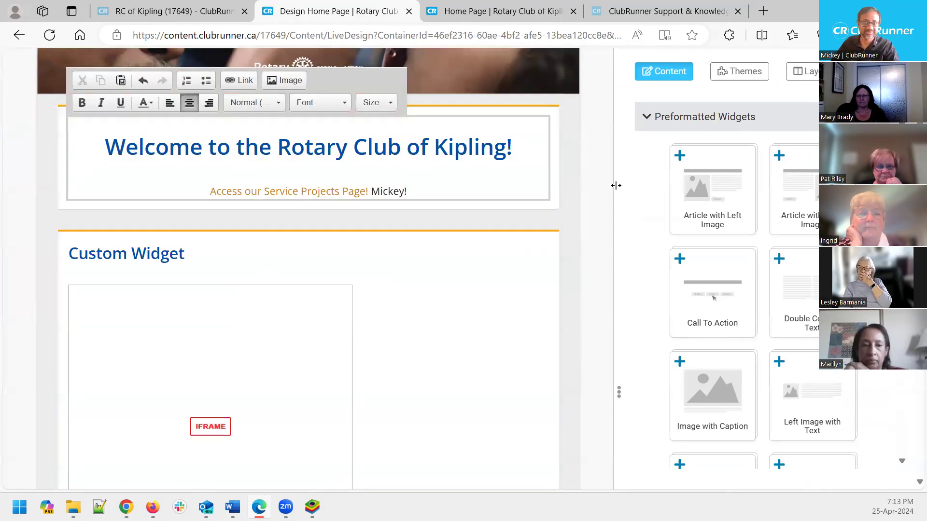
left_click(586, 186)
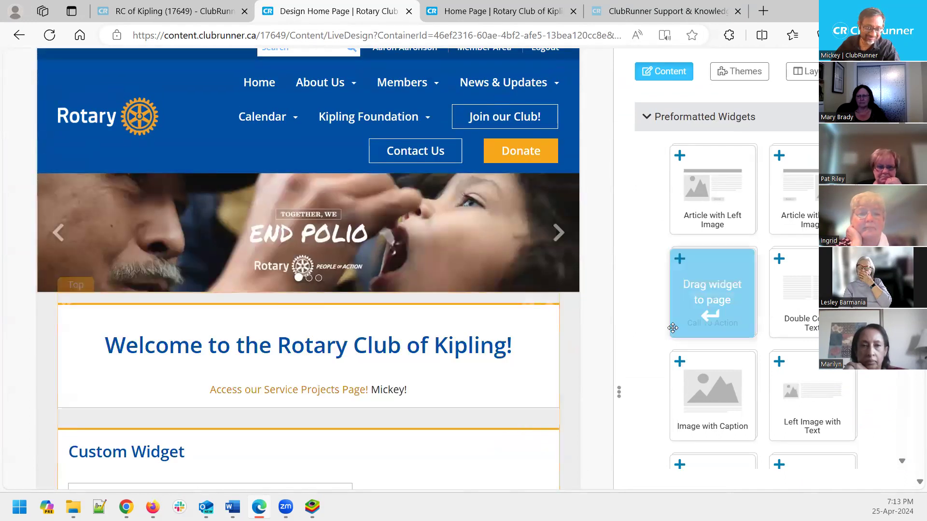
scroll(614, 245, "up", 2)
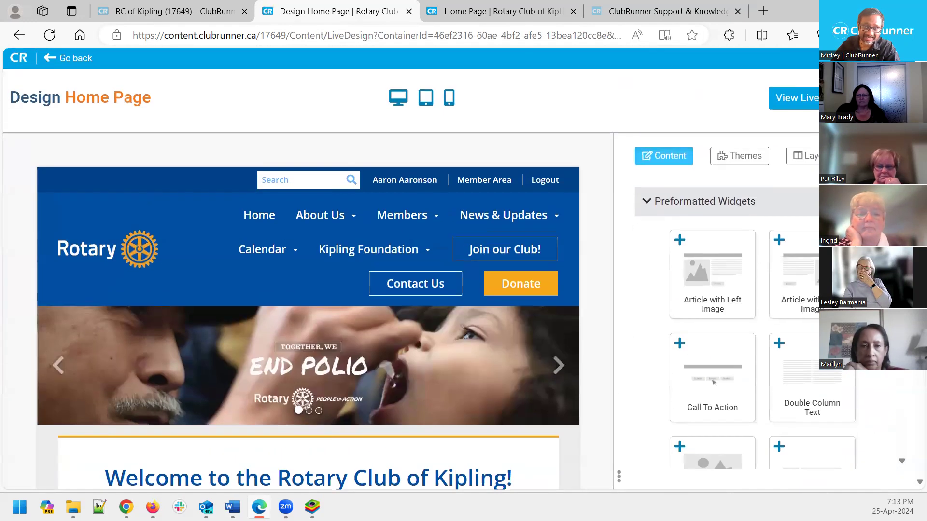
scroll(579, 256, "down", 3)
scroll(579, 256, "up", 3)
scroll(540, 237, "down", 2)
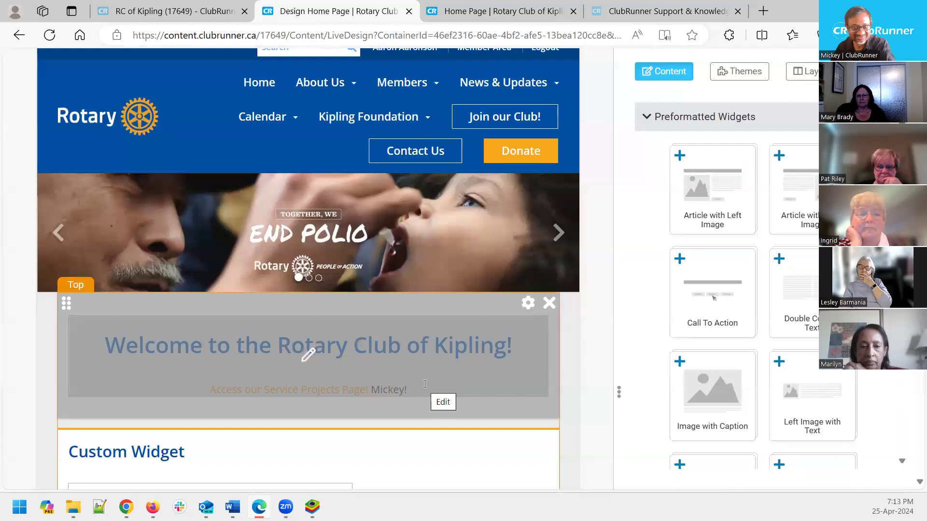
left_click(424, 389)
key("BackSpace")
key("BackSpace")
key("BackSpace")
key("BackSpace")
key("BackSpace")
key("BackSpace")
key("BackSpace")
key("BackSpace")
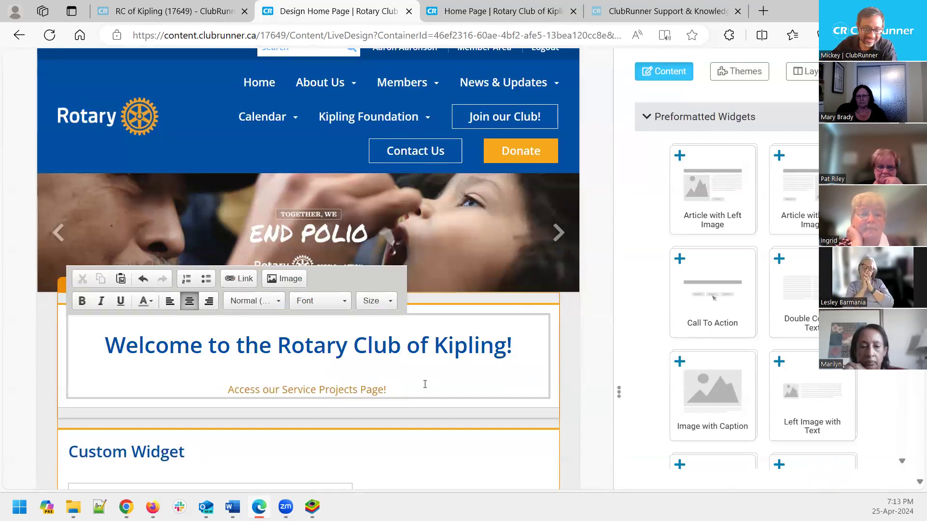
left_click(597, 335)
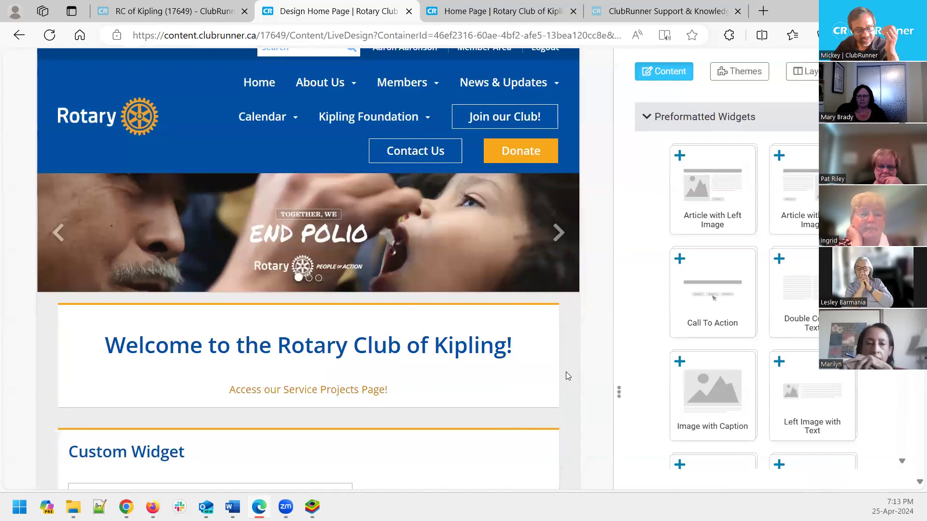
scroll(567, 375, "down", 5)
scroll(568, 376, "down", 2)
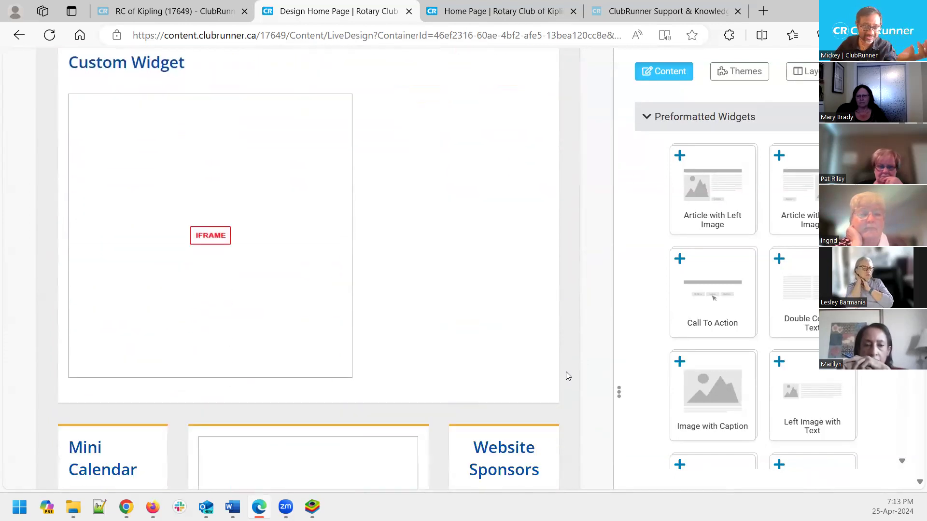
scroll(567, 376, "down", 5)
scroll(567, 372, "down", 3)
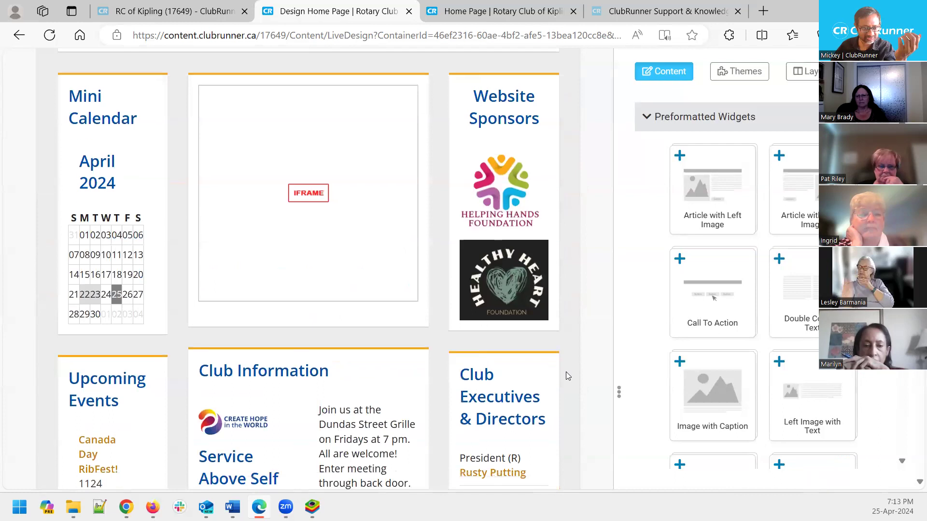
scroll(568, 376, "down", 1)
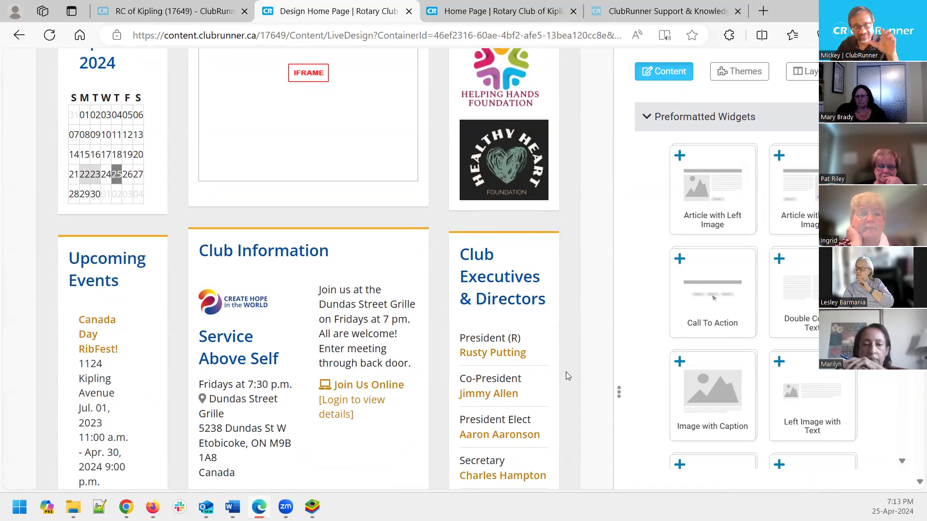
scroll(566, 376, "up", 2)
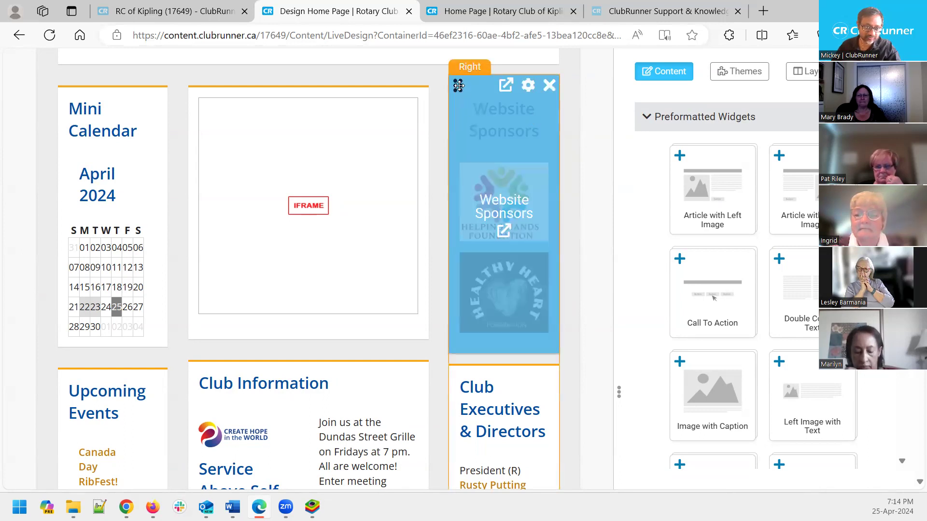
left_click_drag(341, 101, 536, 116)
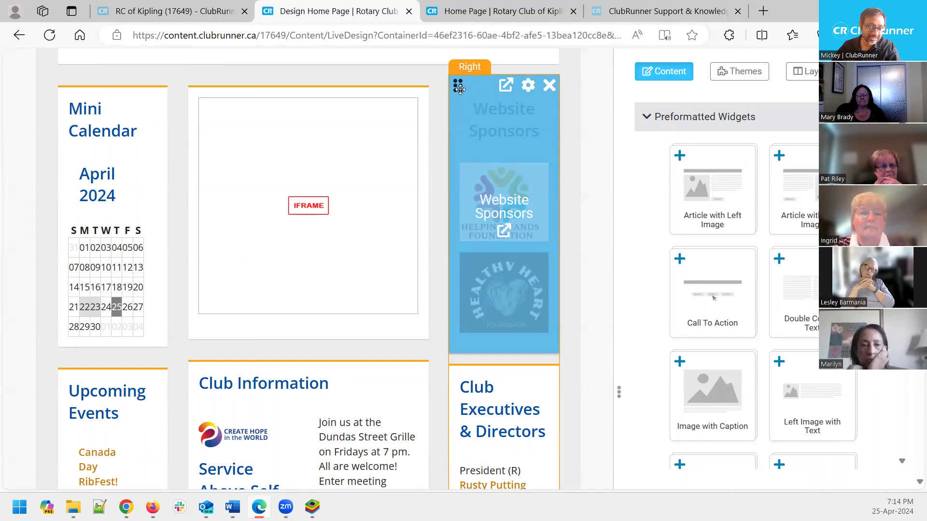
left_click_drag(459, 88, 123, 97)
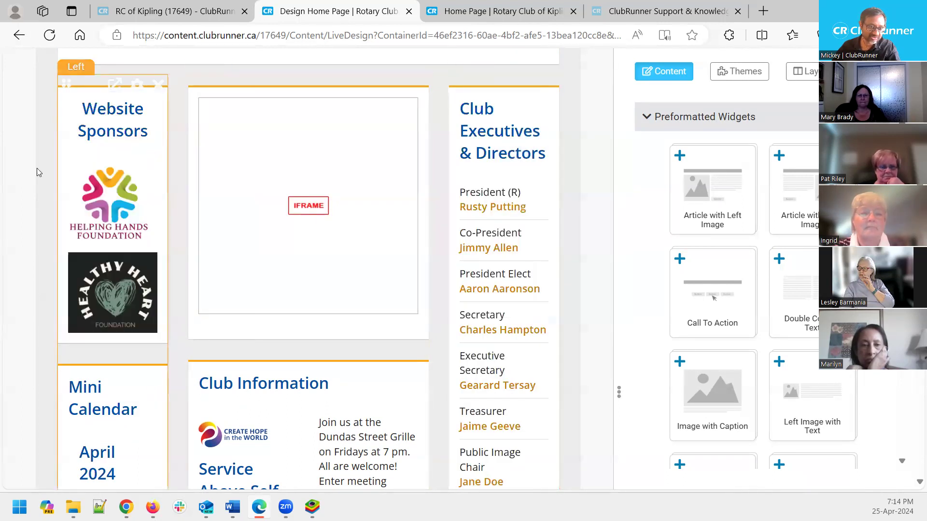
left_click_drag(115, 90, 531, 94)
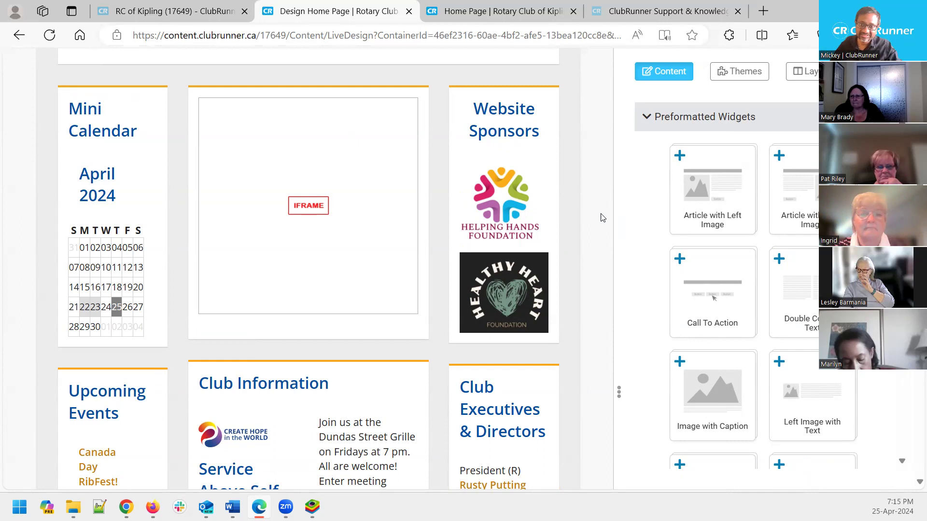
scroll(634, 229, "up", 3)
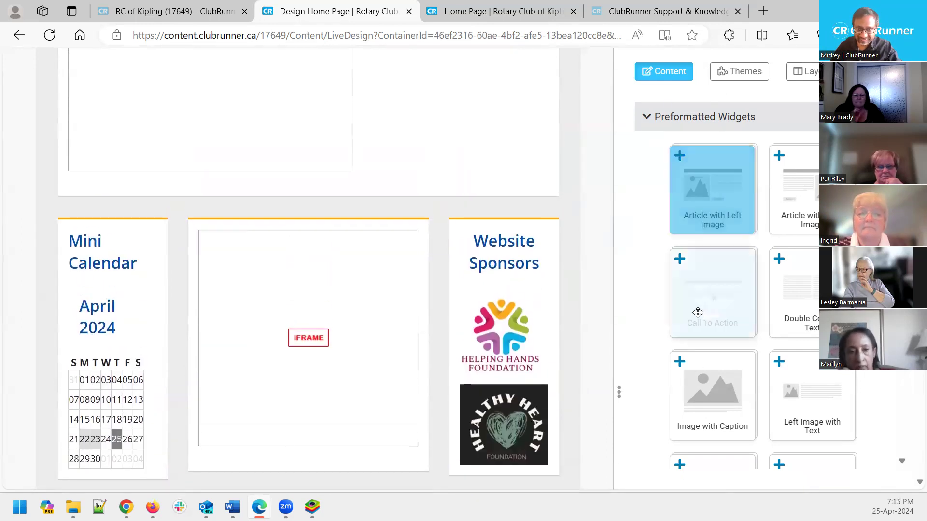
left_click(647, 118)
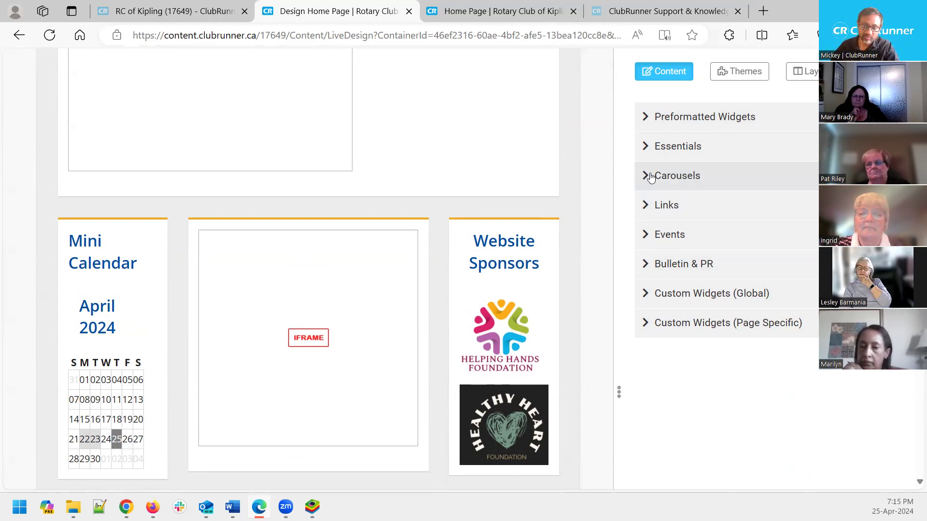
left_click(650, 178)
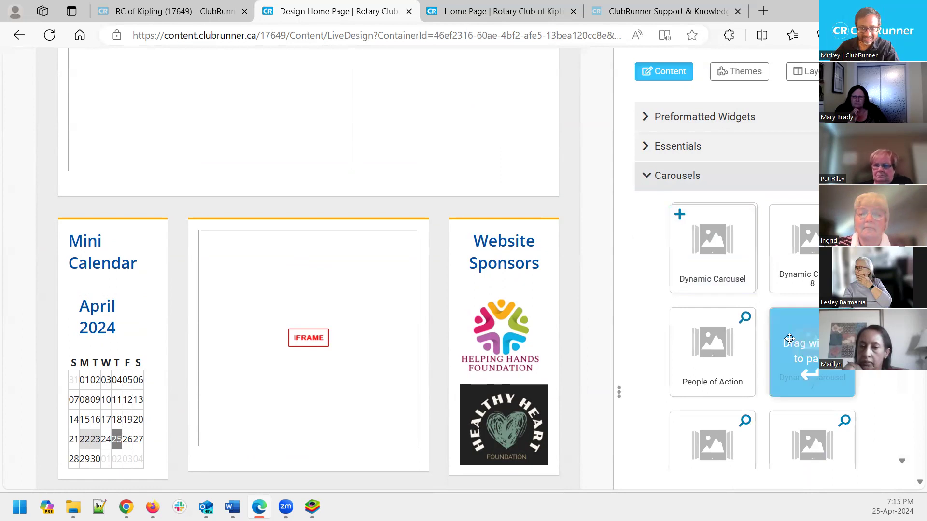
scroll(801, 348, "down", 3)
scroll(772, 328, "up", 3)
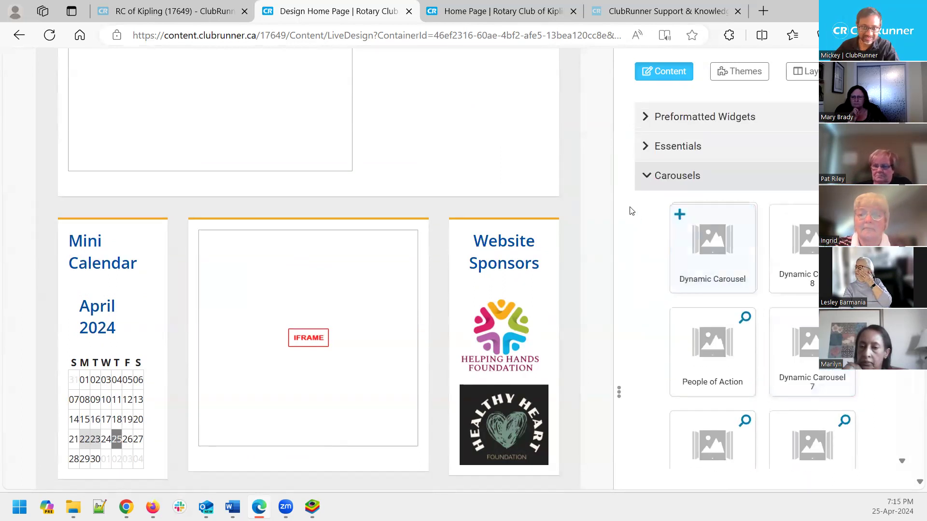
left_click(651, 179)
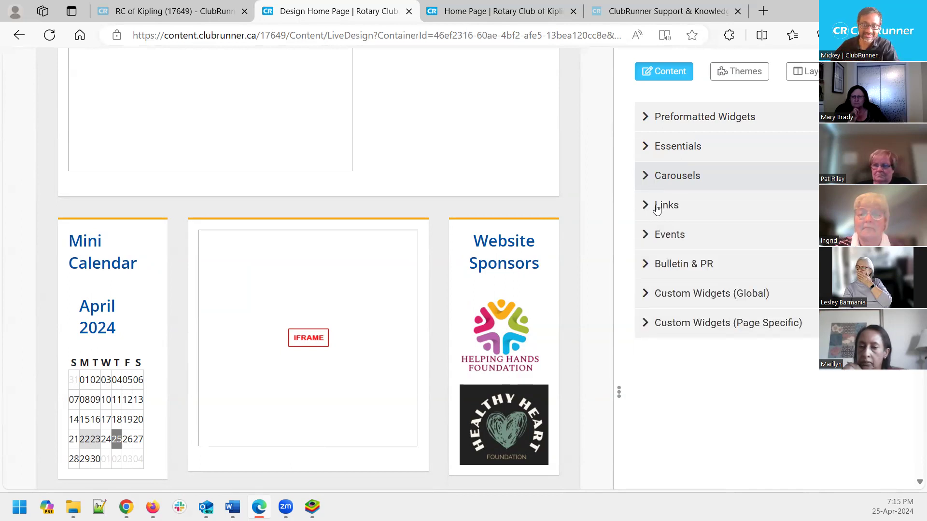
left_click(647, 120)
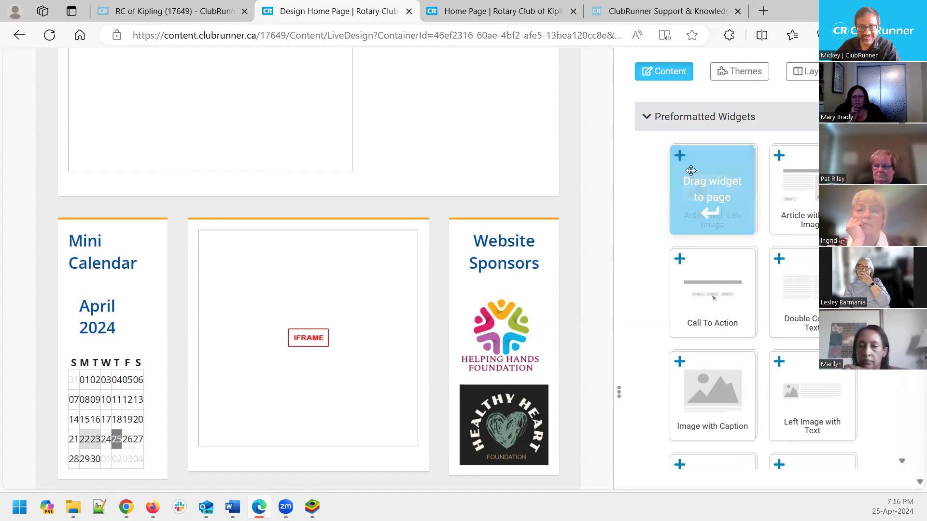
Place an Article with Left Image widget in the Main column and head it 'Tile'
left_click_drag(713, 182, 362, 243)
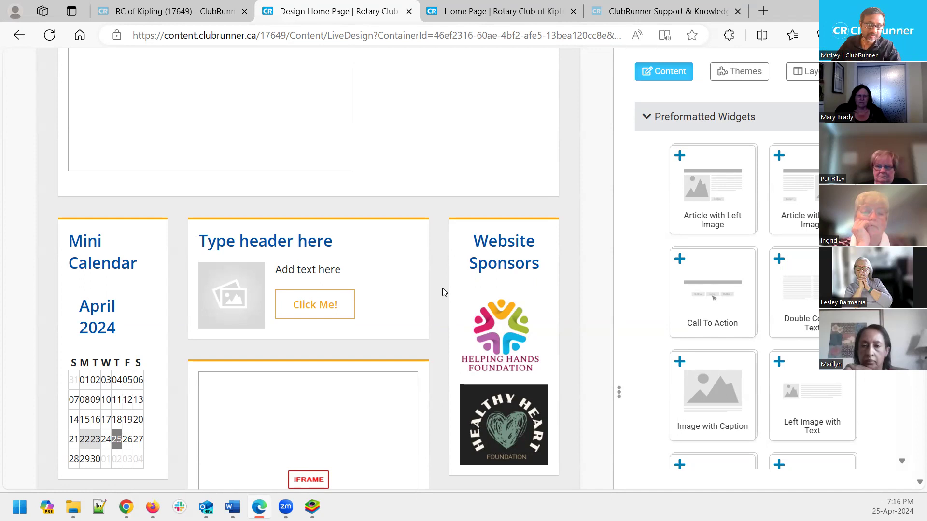
left_click(278, 241)
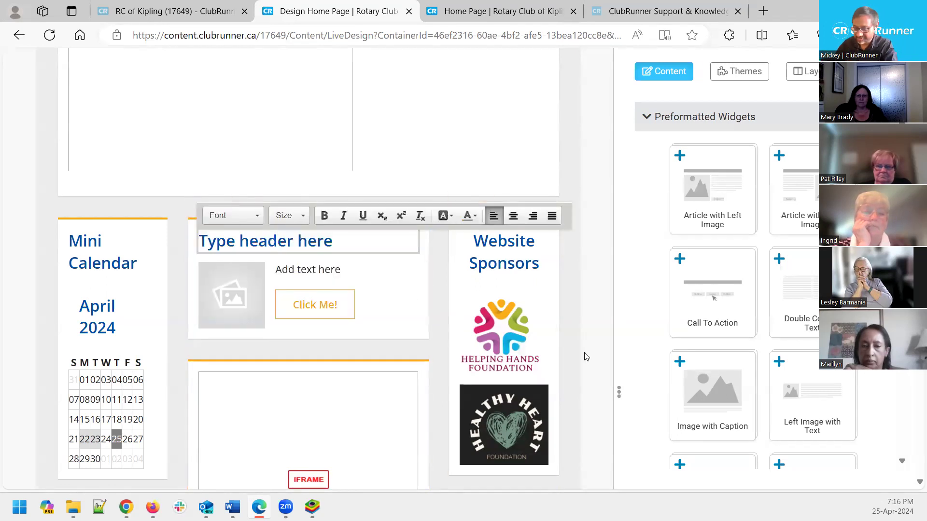
key("ctrl+a")
type("T")
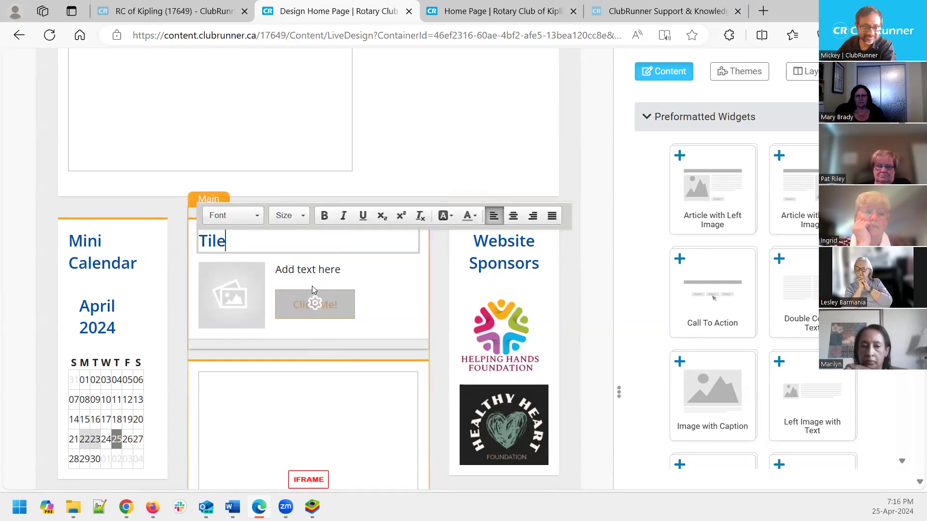
Replace the widget's placeholder body text with the presenter's first name
left_click(315, 267)
key("ctrl+a")
type("Mick")
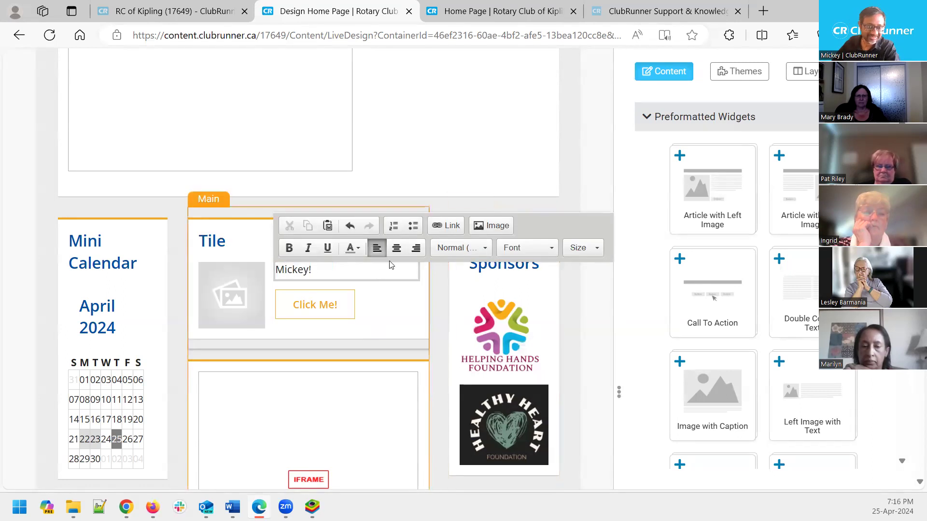
left_click(246, 232)
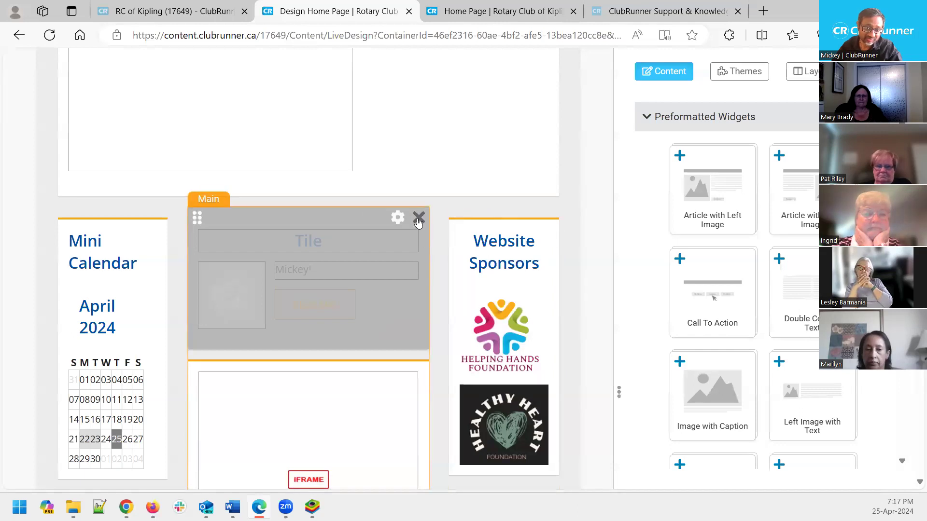
Delete the Tile widget from the Main column
left_click(418, 219)
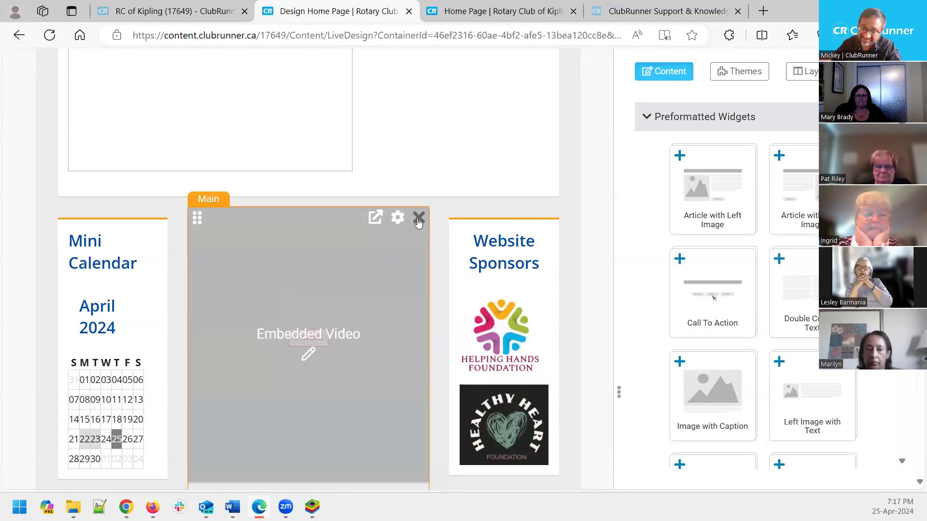
scroll(791, 299, "down", 5)
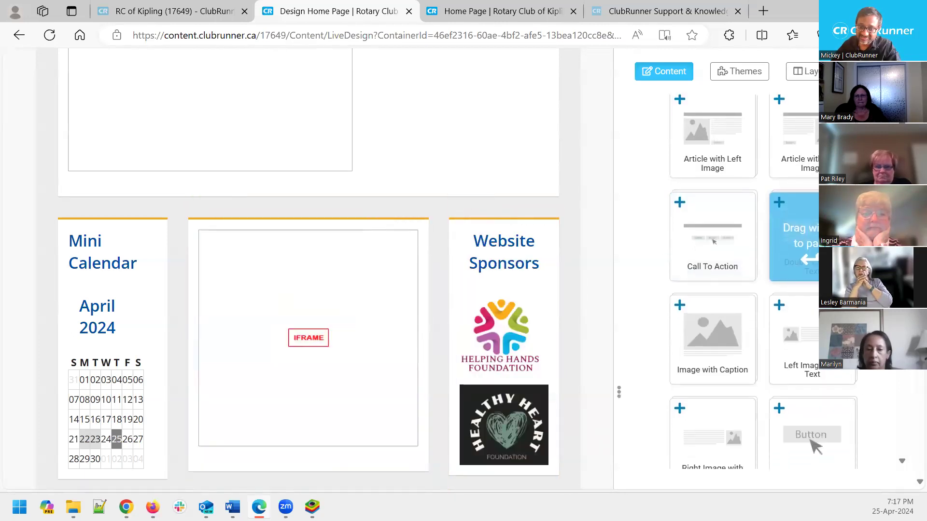
scroll(792, 241, "down", 6)
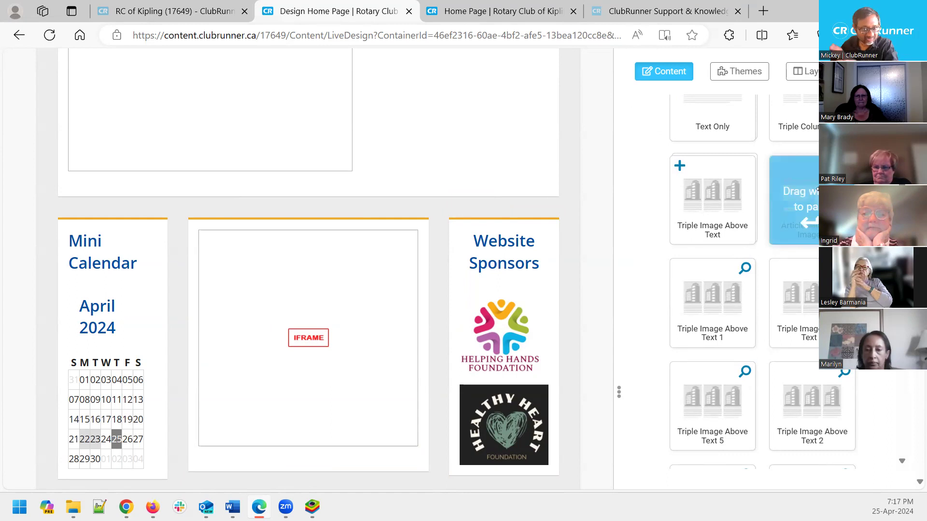
Place an Article with Right Image 1 widget in Main above the iframe
left_click_drag(817, 189, 352, 252)
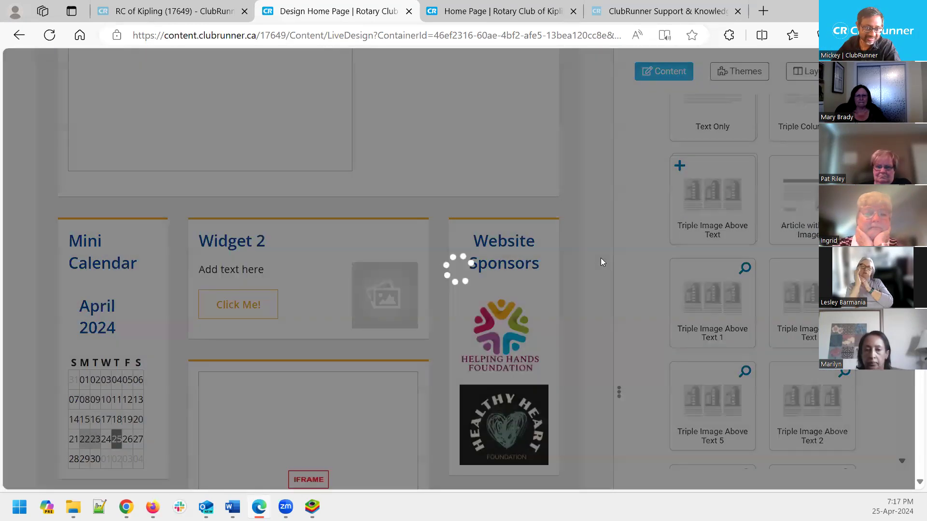
scroll(603, 251, "up", 2)
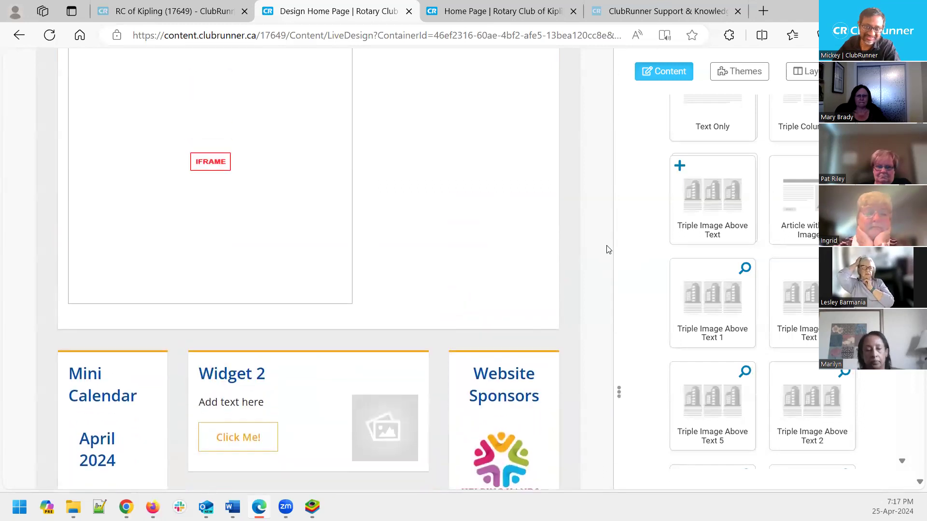
scroll(607, 249, "down", 2)
scroll(700, 257, "up", 8)
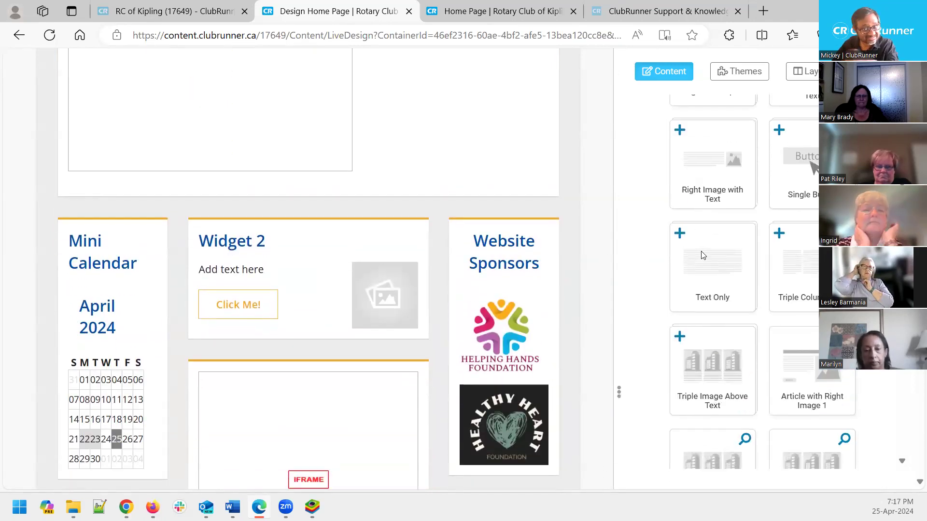
scroll(703, 255, "up", 1)
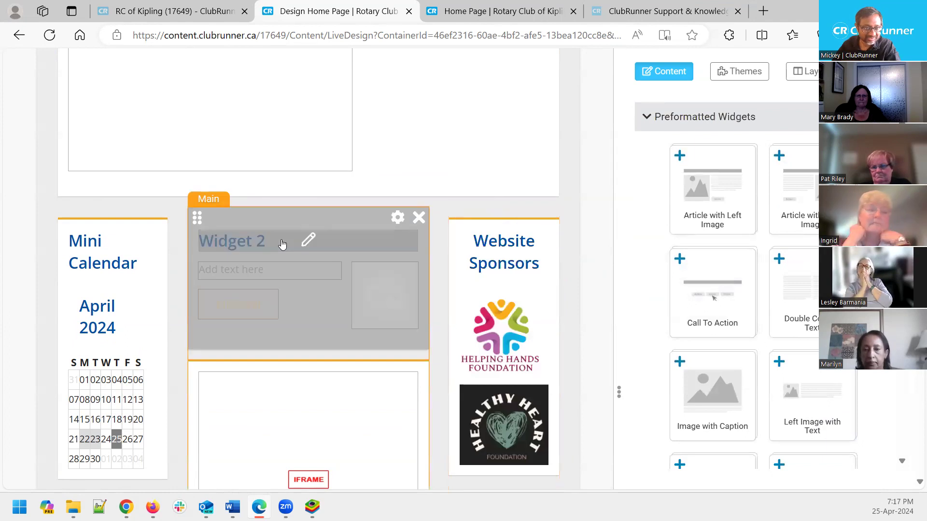
Change the Widget 2 heading to 'Title' and centre it
left_click(290, 241)
key("ctrl+a")
type("Ti")
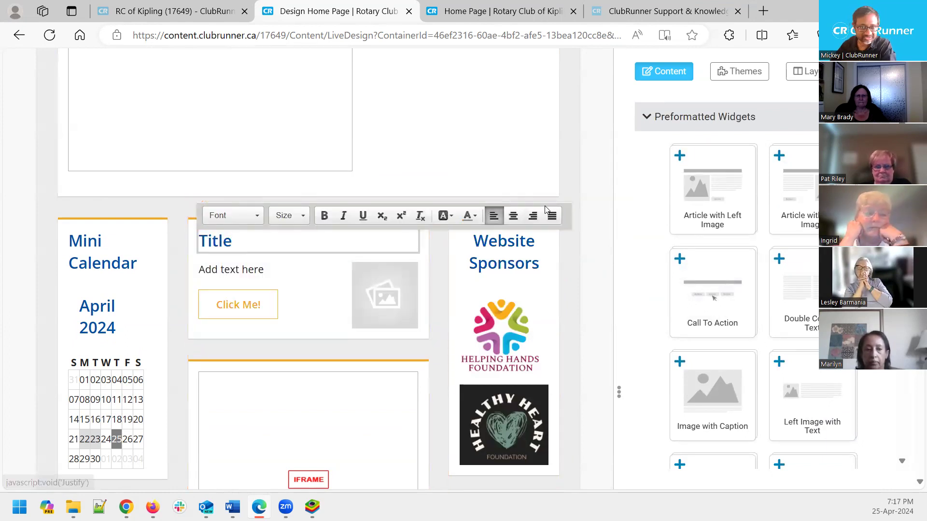
left_click(513, 216)
Replace the widget's body text with 'Wrong widget' and close the editor
left_click(236, 271)
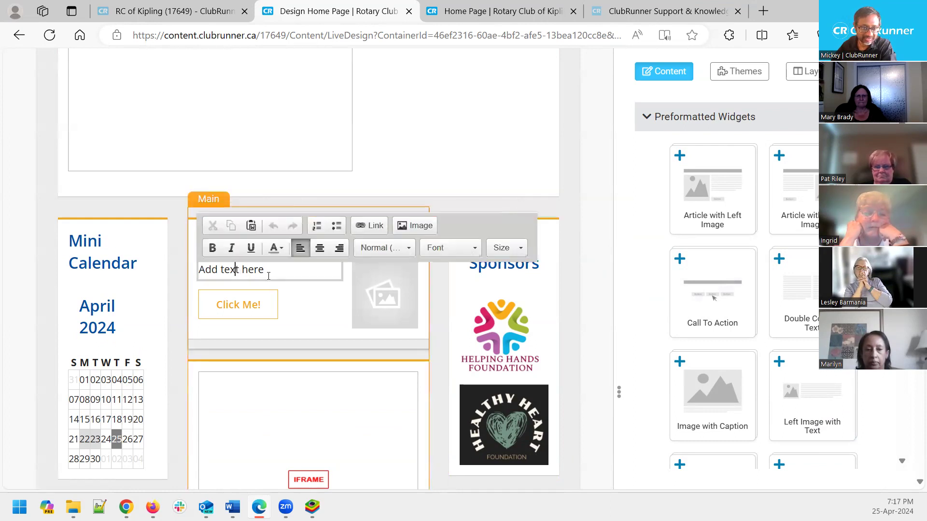
key("ctrl+a")
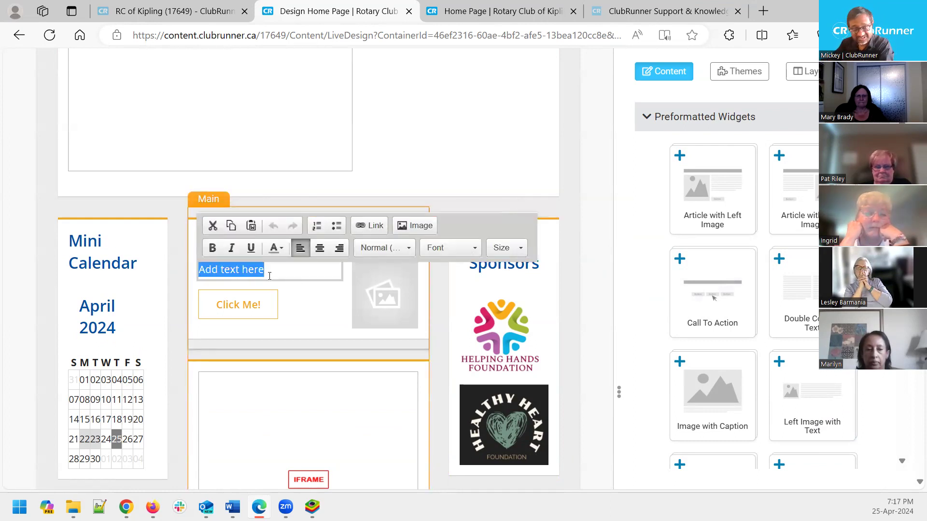
type("We")
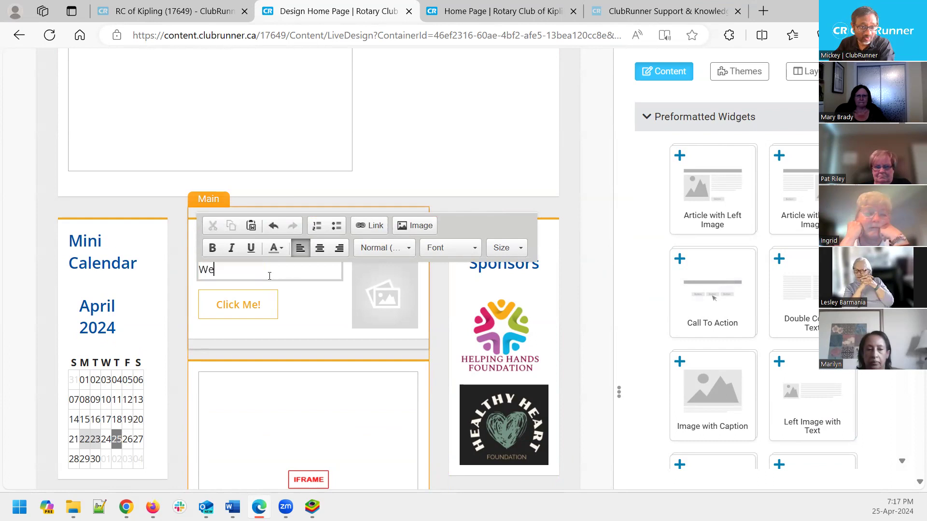
type("rong widge")
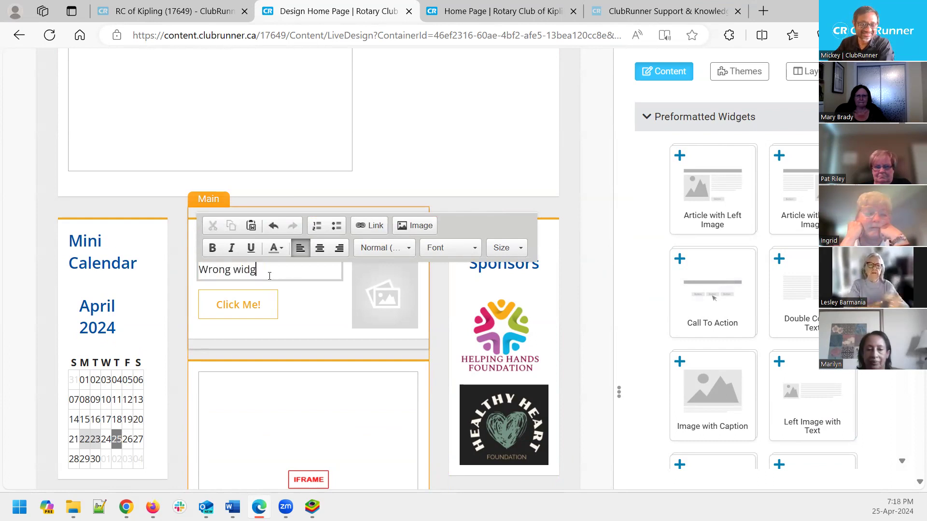
left_click(603, 231)
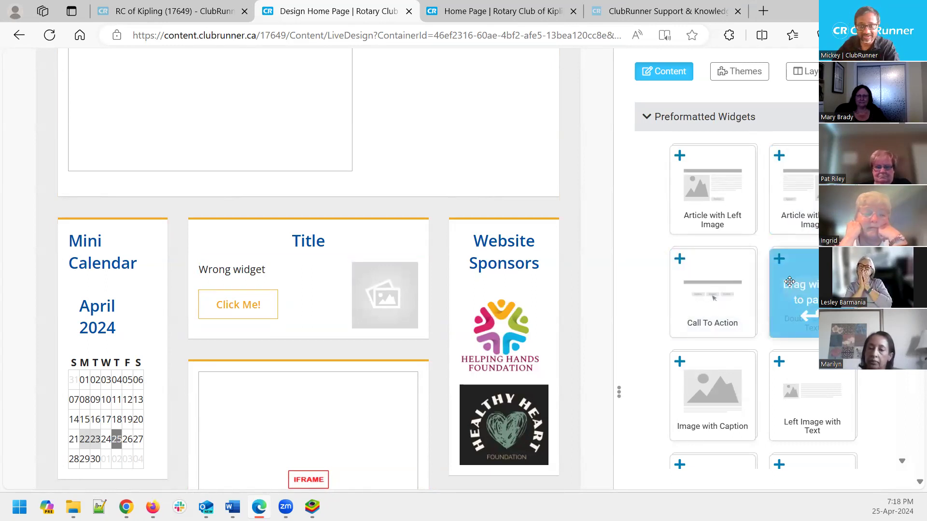
scroll(789, 294, "down", 7)
scroll(789, 294, "down", 6)
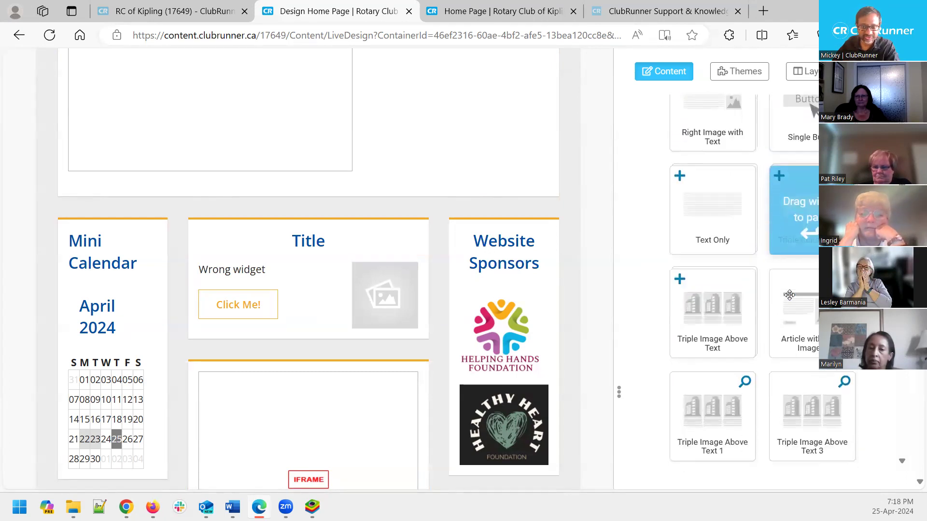
scroll(789, 296, "down", 2)
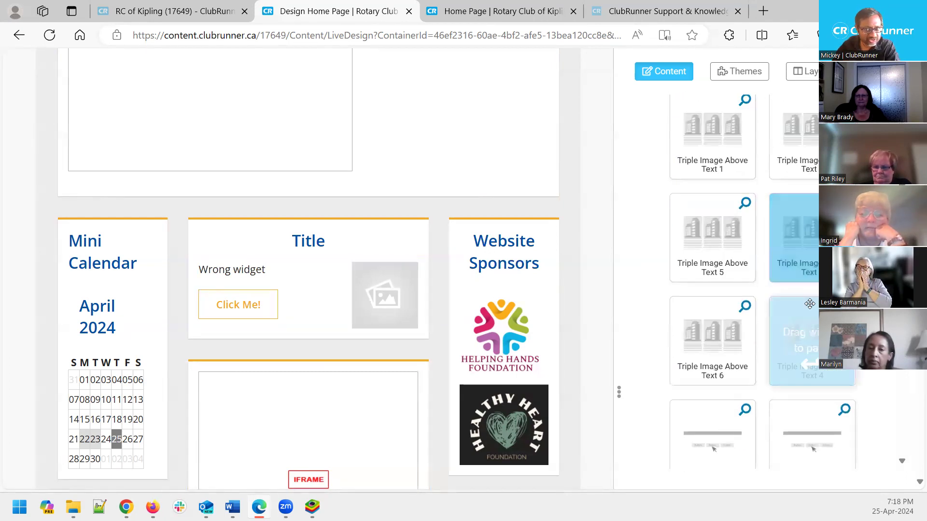
scroll(789, 295, "up", 2)
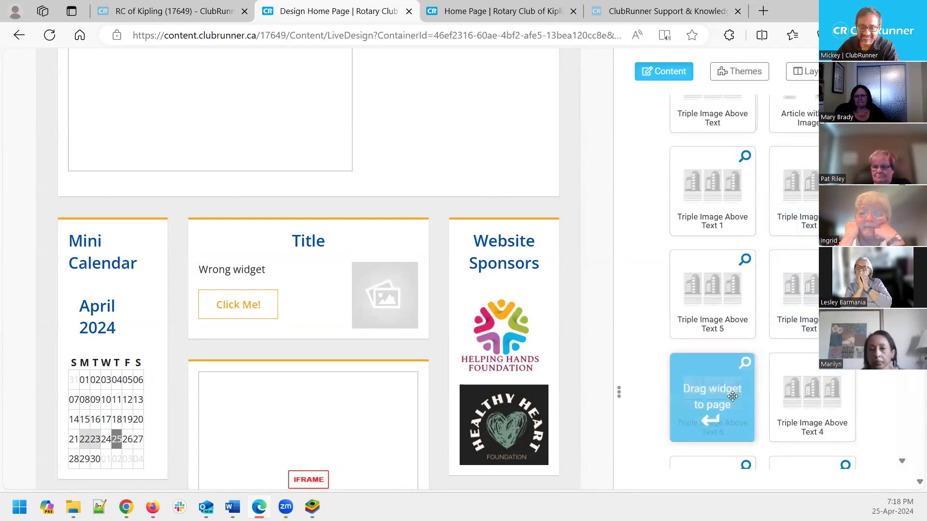
scroll(797, 400, "down", 1)
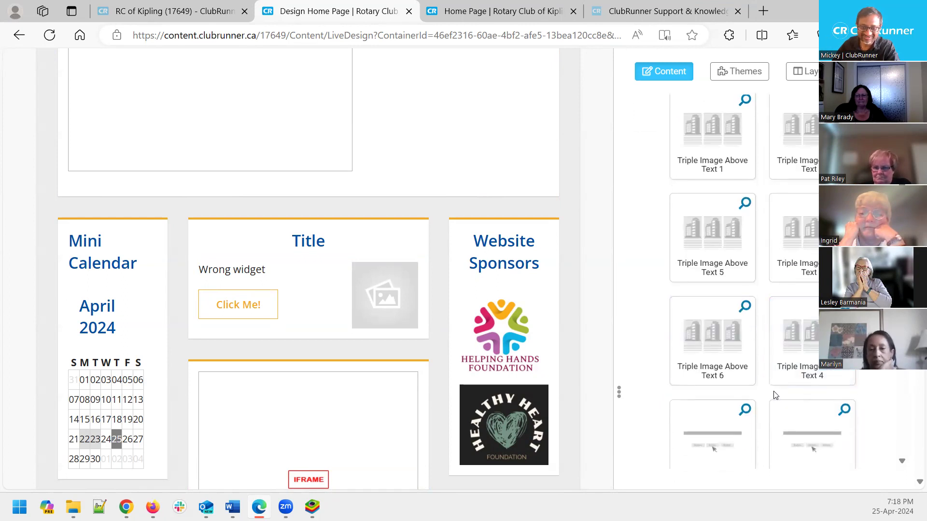
scroll(796, 400, "up", 1)
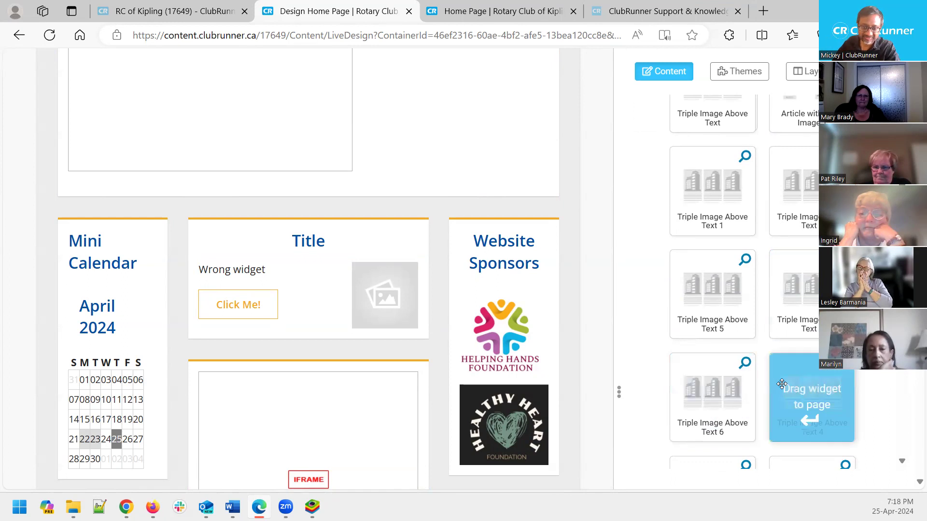
left_click(744, 362)
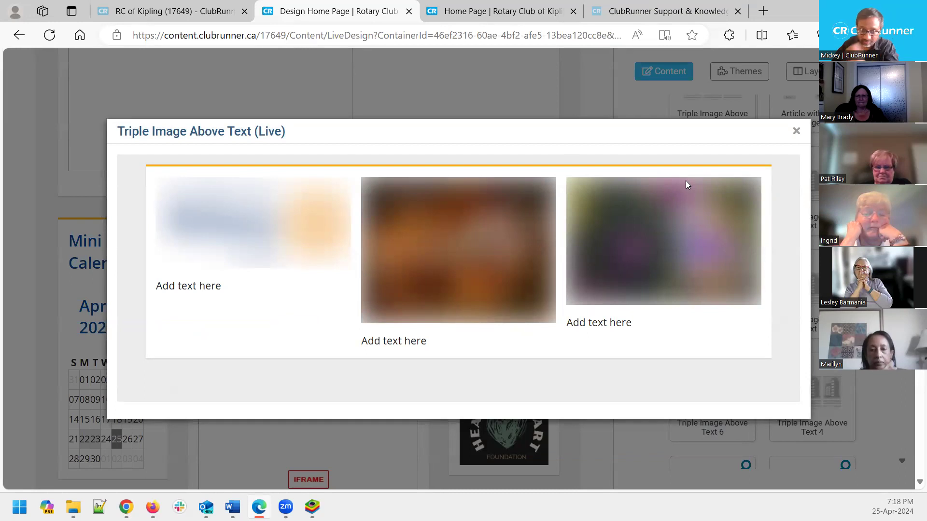
left_click(796, 131)
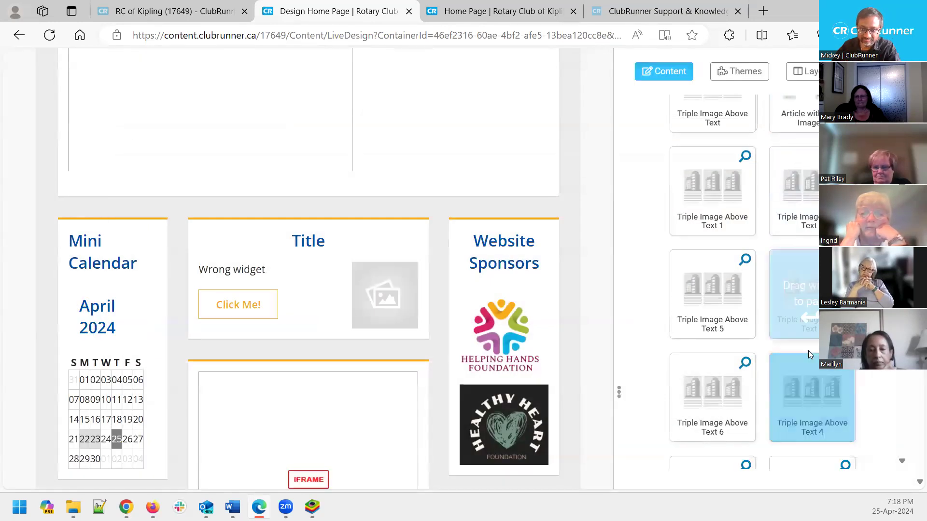
left_click(746, 261)
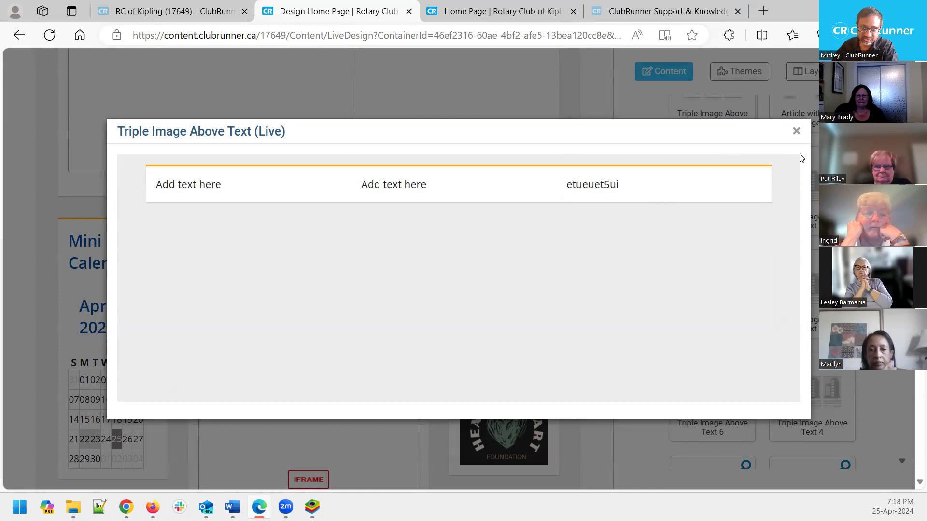
left_click(795, 133)
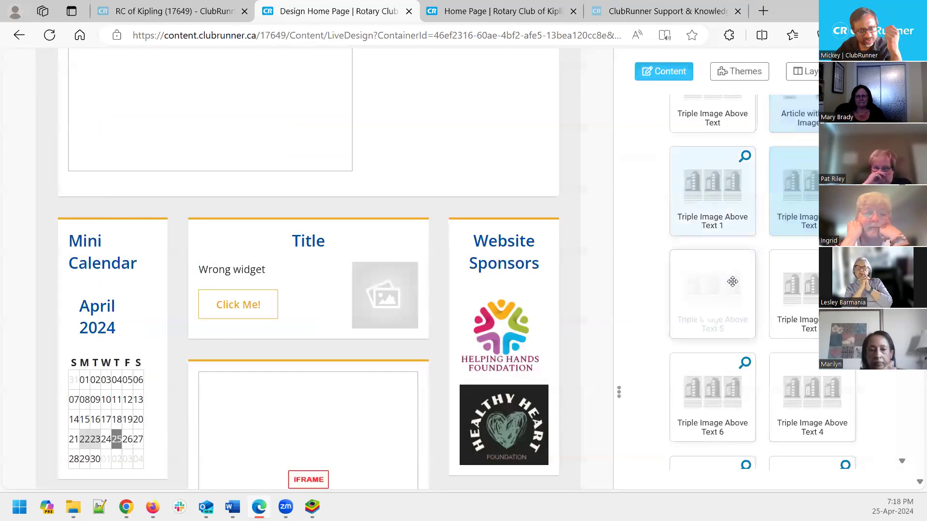
left_click_drag(733, 283, 430, 228)
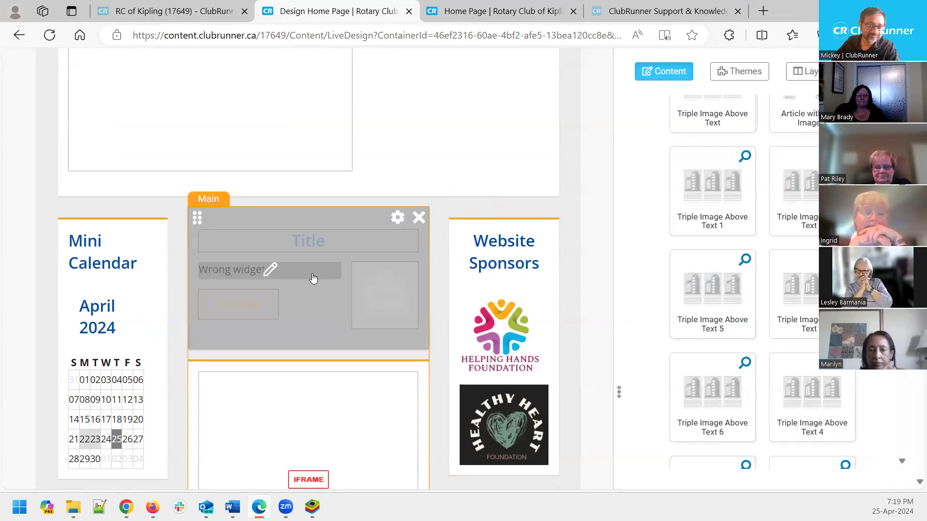
Delete the 'Wrong widget' Title block, collapse Preformatted Widgets, and return to the page top
left_click(418, 221)
scroll(712, 227, "up", 3)
scroll(711, 226, "up", 10)
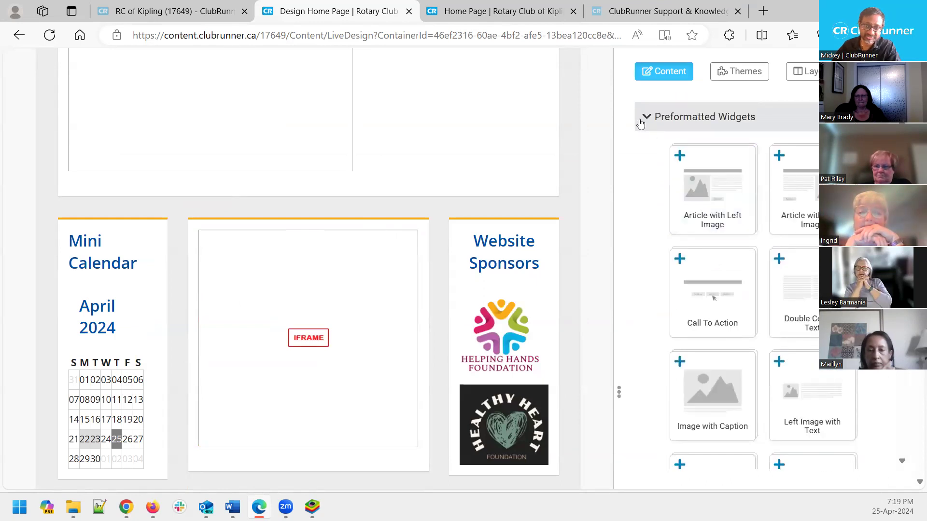
left_click(641, 121)
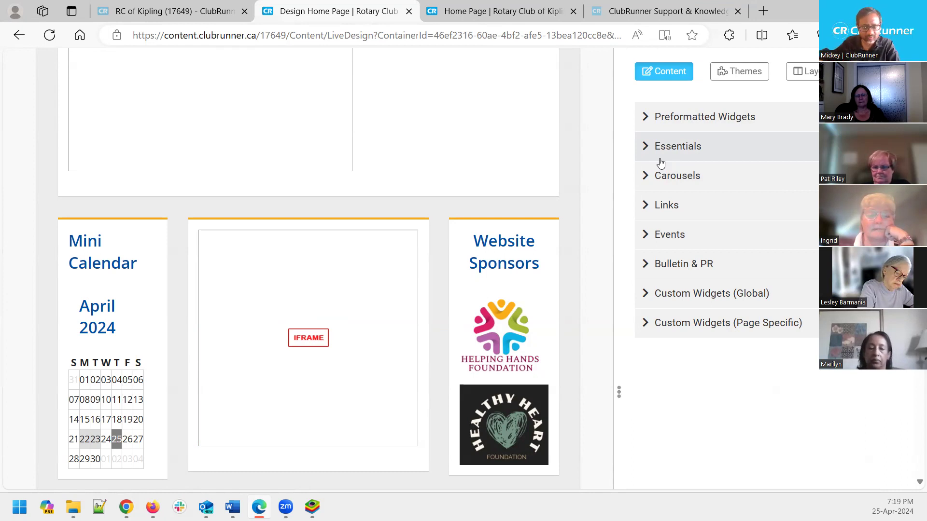
scroll(595, 256, "up", 10)
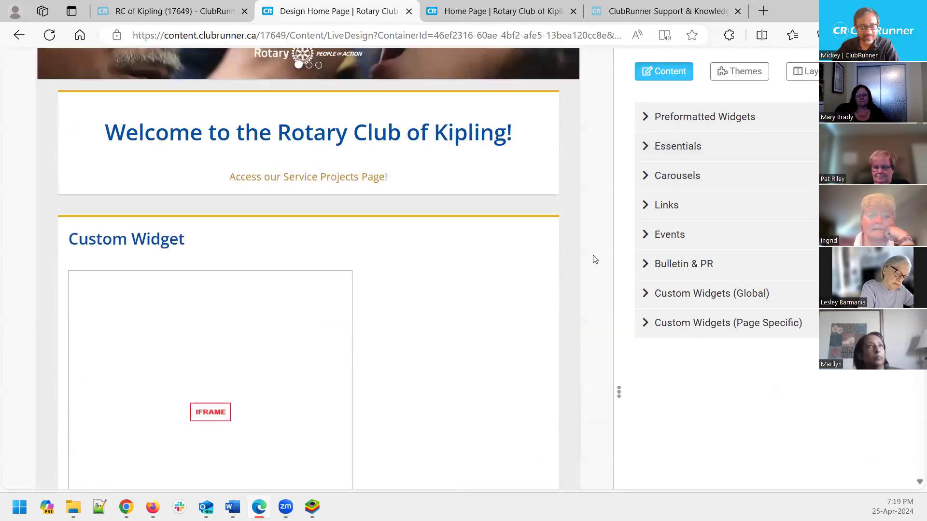
scroll(595, 259, "up", 5)
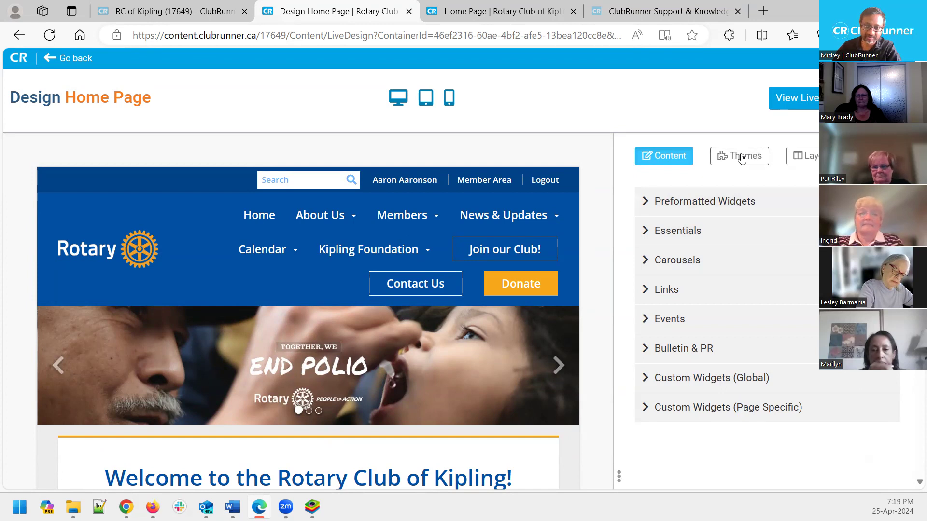
Show the site themes and browse the Cloud, Community, Elegant, Impression and Midcentury cards
left_click(741, 158)
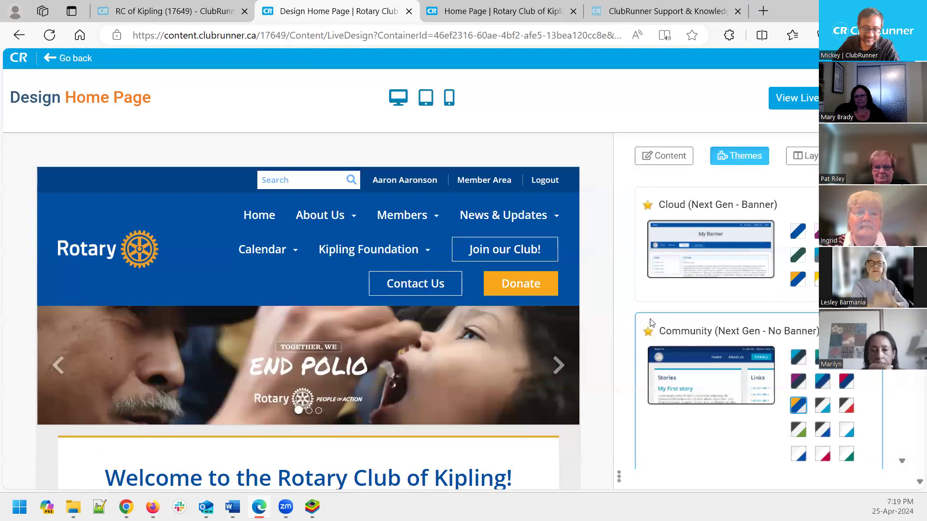
scroll(815, 287, "down", 1)
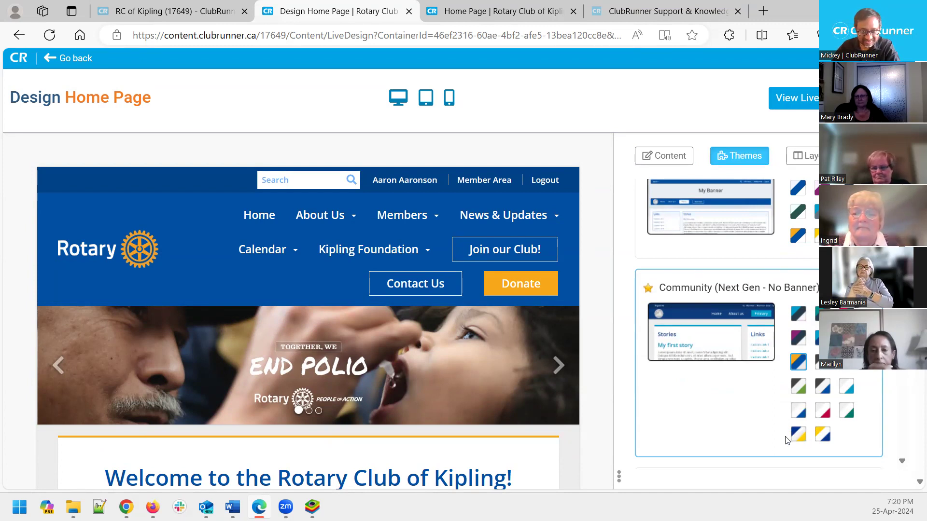
scroll(734, 408, "up", 1)
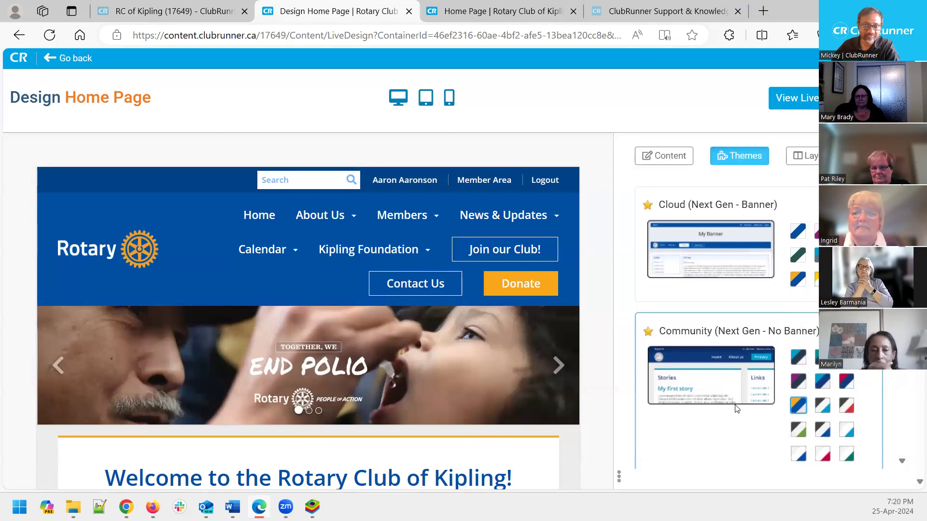
scroll(763, 378, "down", 7)
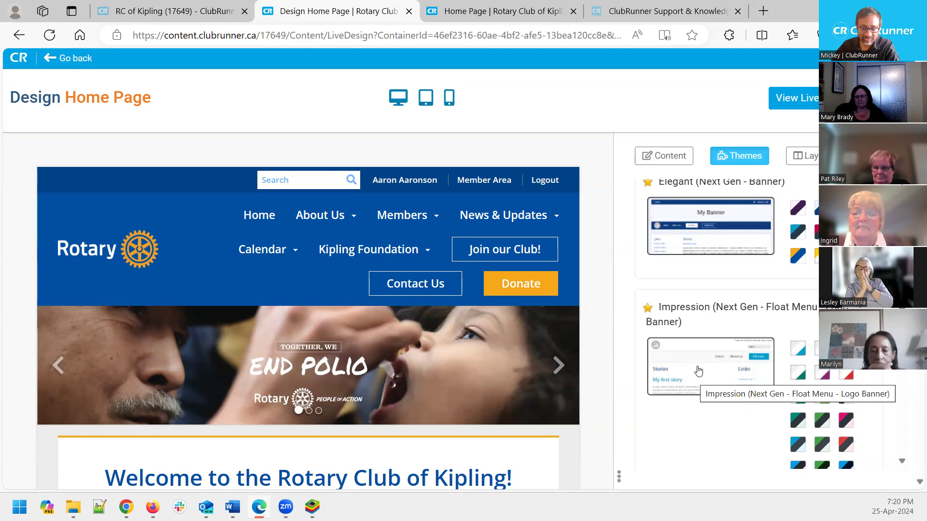
scroll(796, 343, "down", 2)
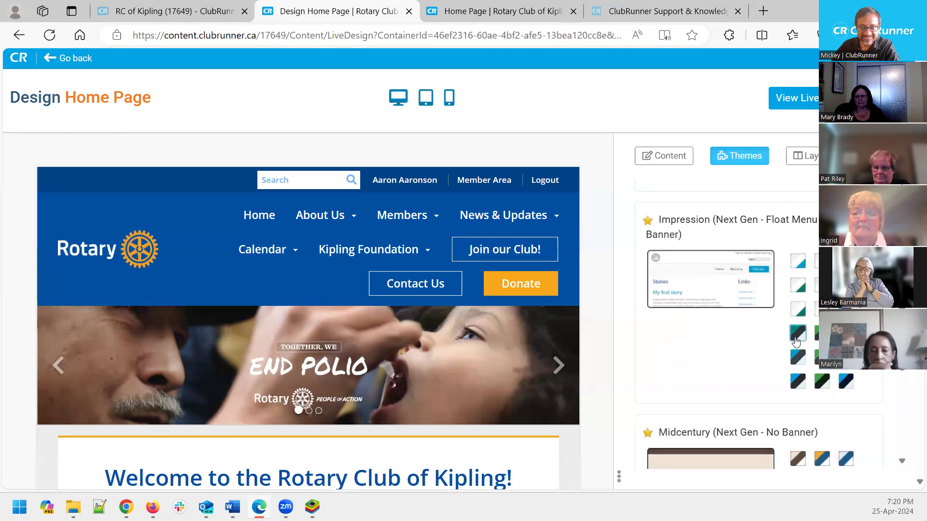
scroll(797, 343, "up", 1)
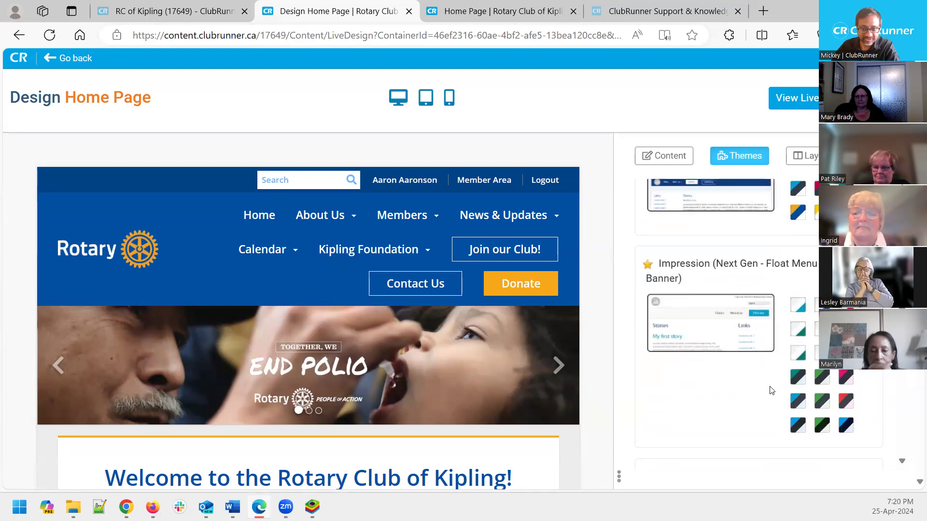
Apply the Impression theme, then switch it to the dark grey and blue variant
left_click(700, 326)
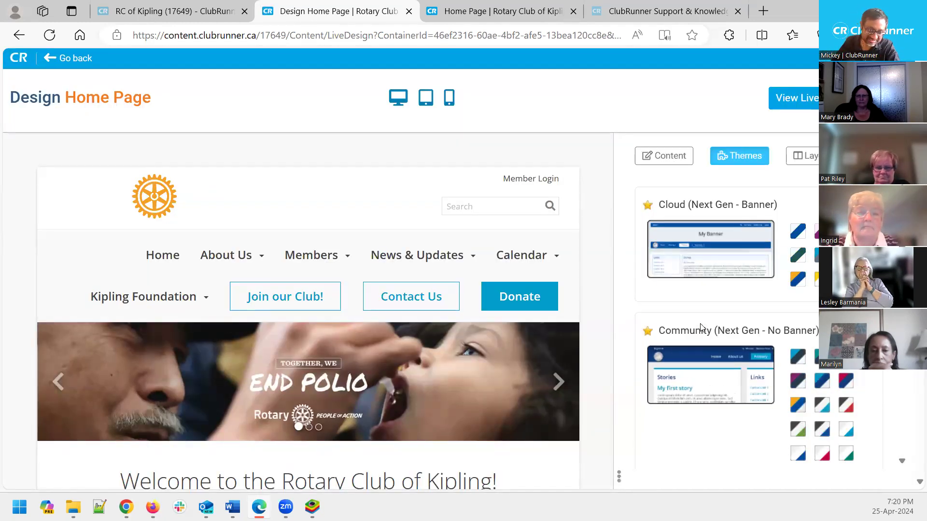
scroll(610, 304, "down", 1)
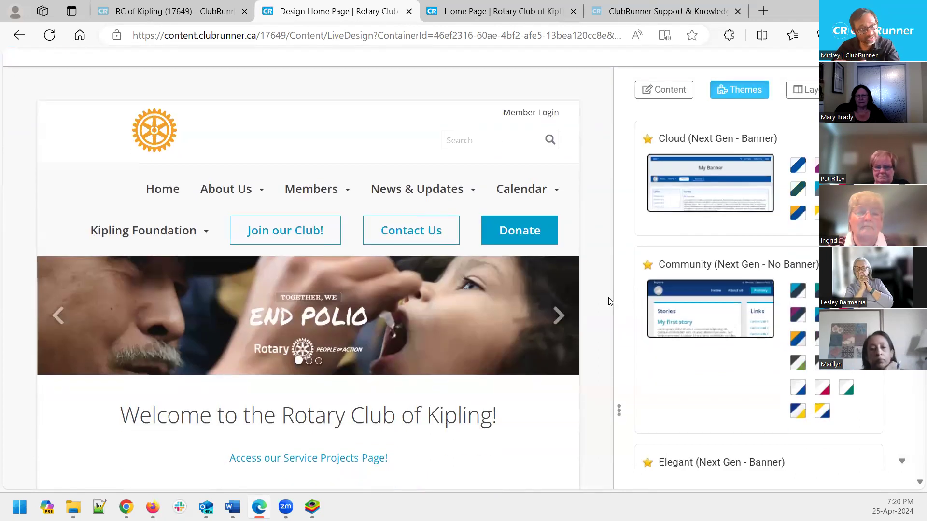
scroll(610, 301, "down", 2)
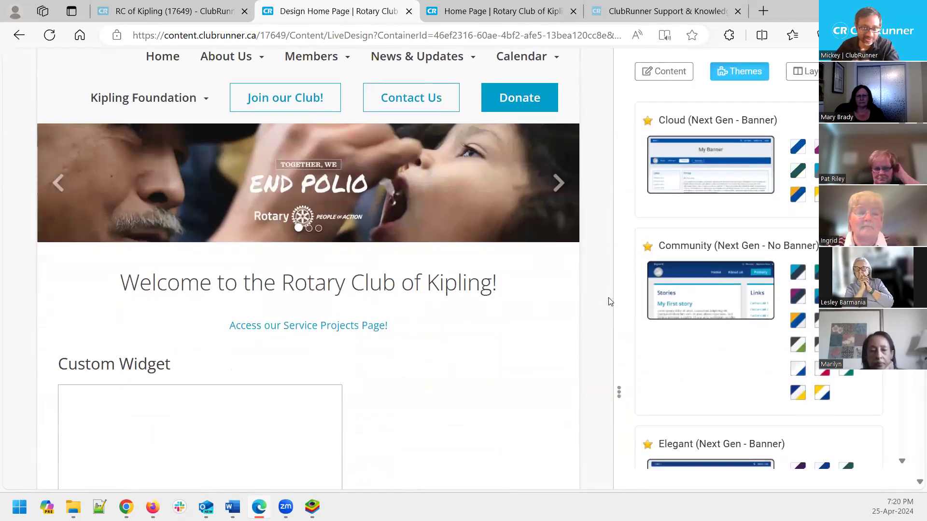
scroll(609, 301, "up", 3)
scroll(727, 371, "down", 6)
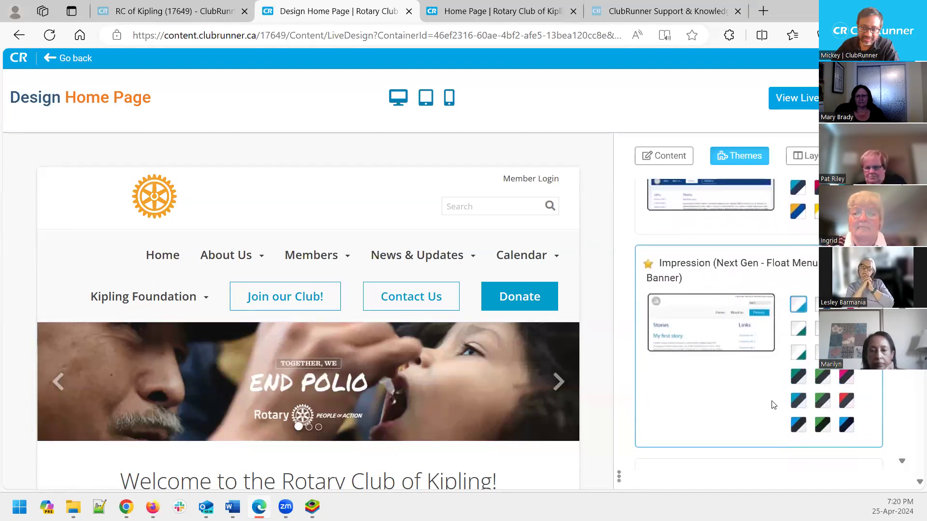
left_click(799, 424)
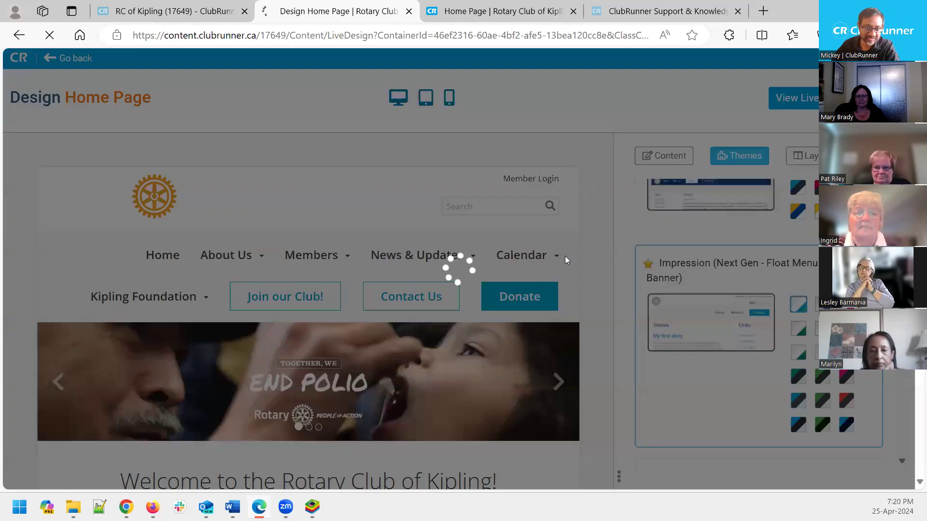
mouse_move(564, 257)
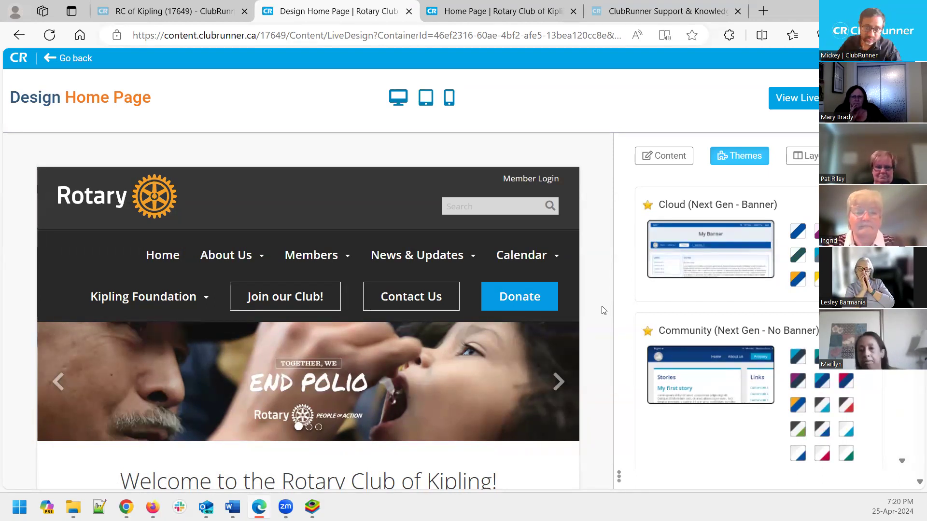
Browse further down the theme list and apply the navy theme with a yellow Donate button
scroll(744, 357, "down", 3)
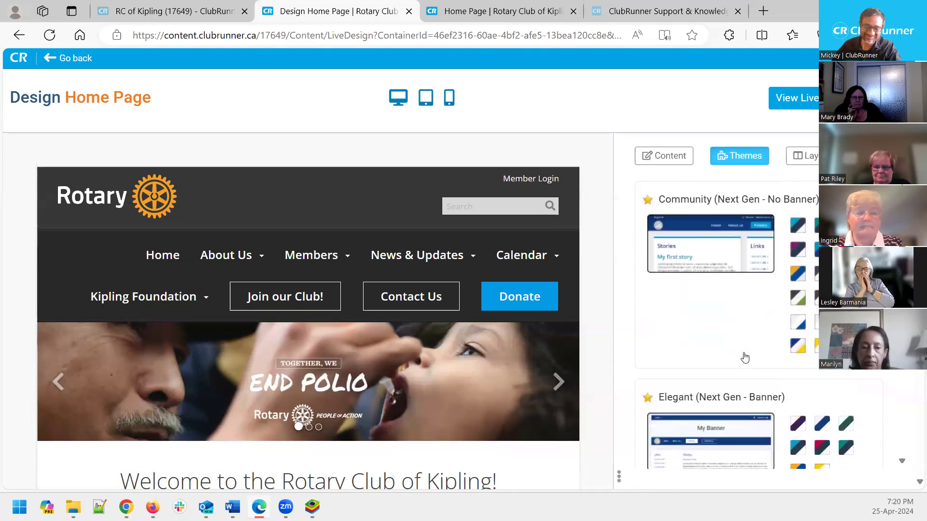
scroll(744, 357, "down", 2)
scroll(751, 360, "down", 4)
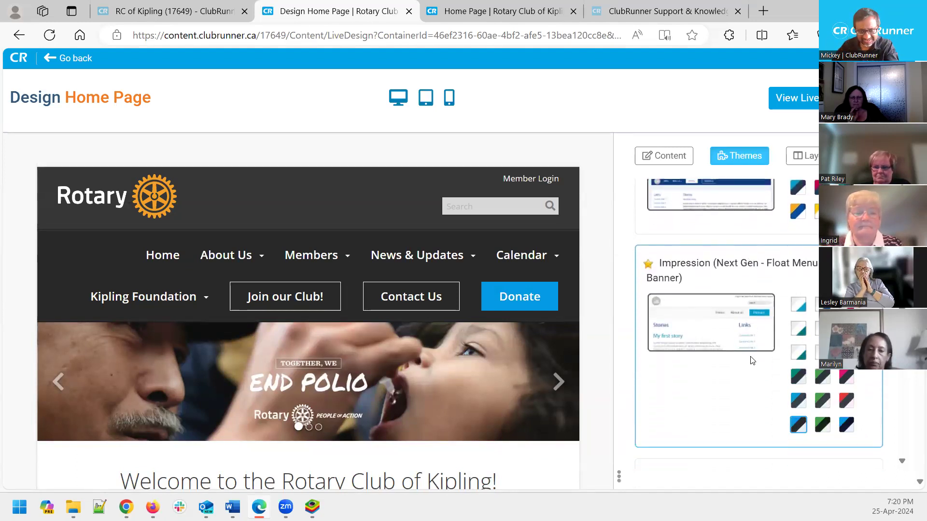
scroll(750, 360, "down", 2)
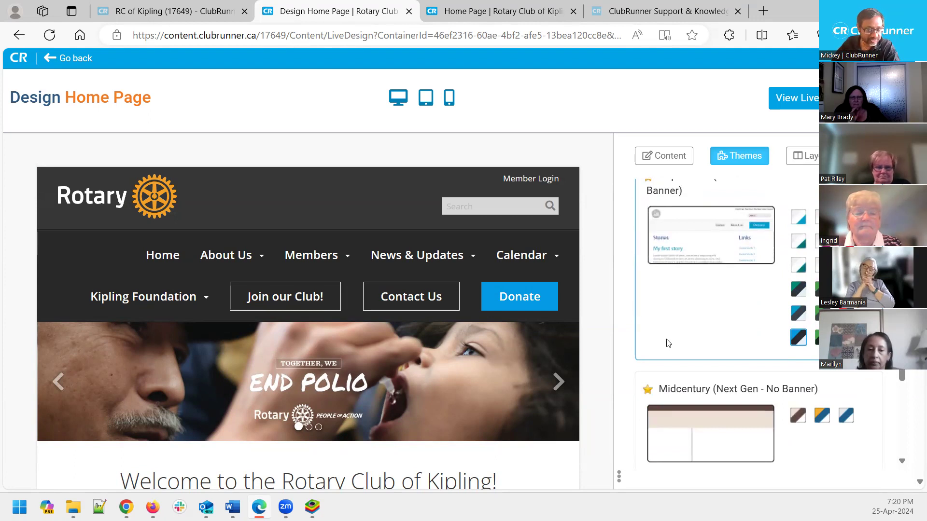
scroll(668, 343, "down", 1)
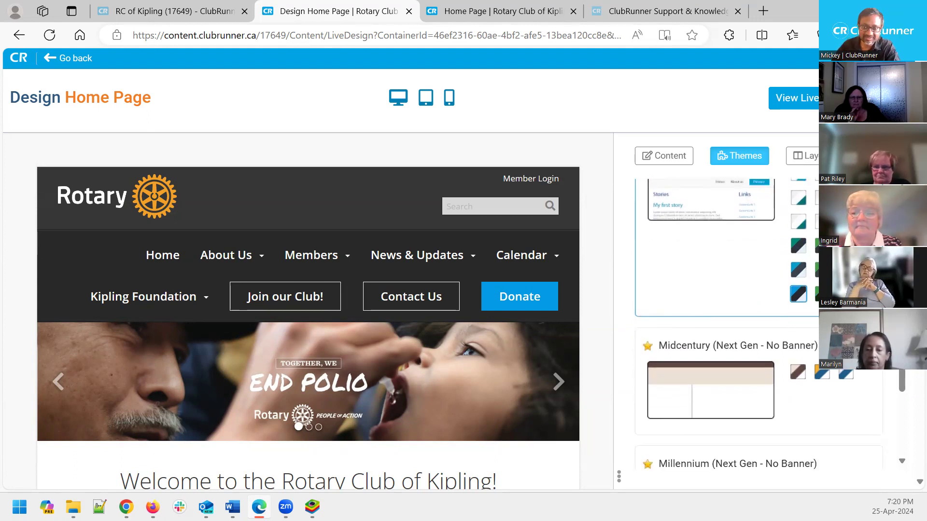
scroll(673, 256, "up", 2)
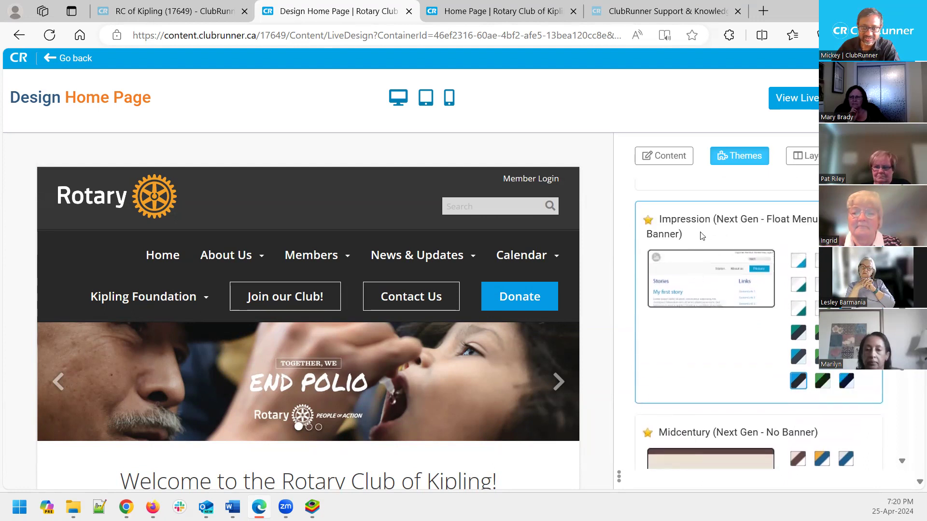
scroll(752, 295, "down", 5)
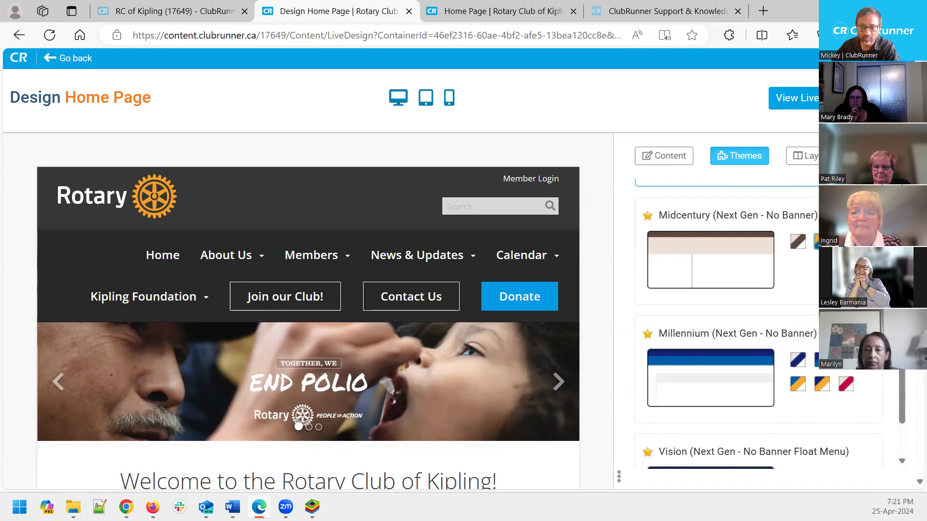
left_click(671, 285)
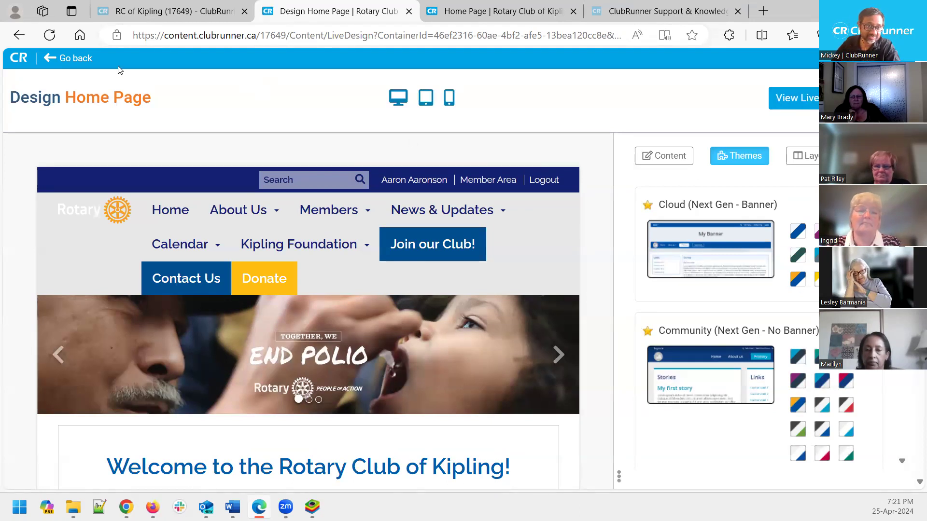
Return to Page Designer Home and reopen the Home Page in the designer
left_click(72, 59)
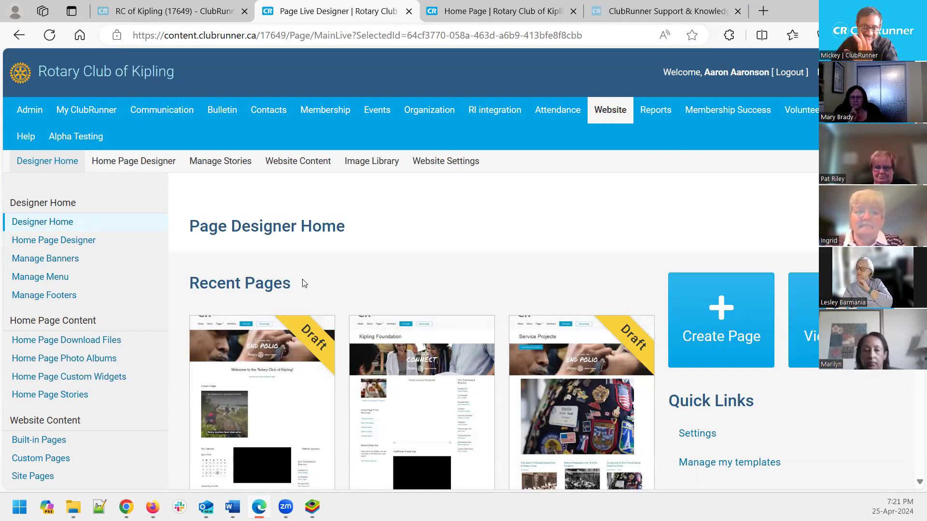
scroll(304, 283, "down", 4)
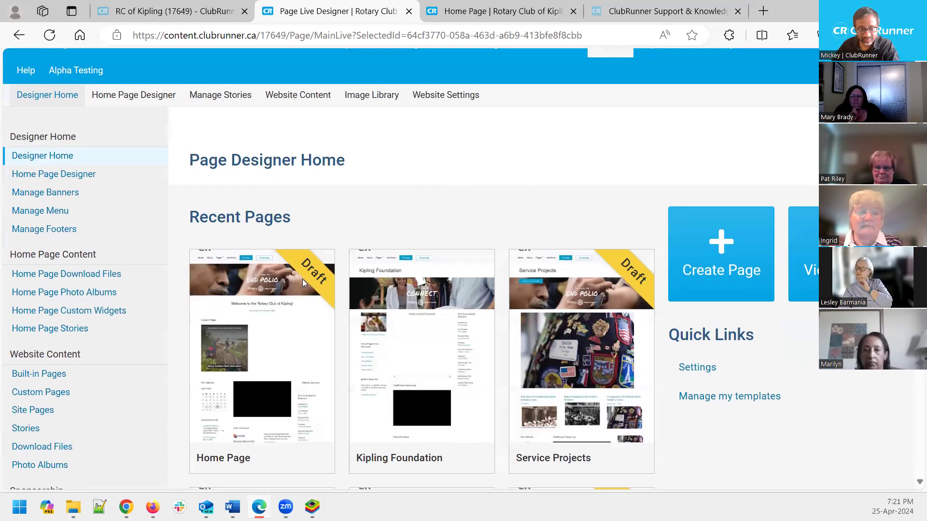
left_click(221, 329)
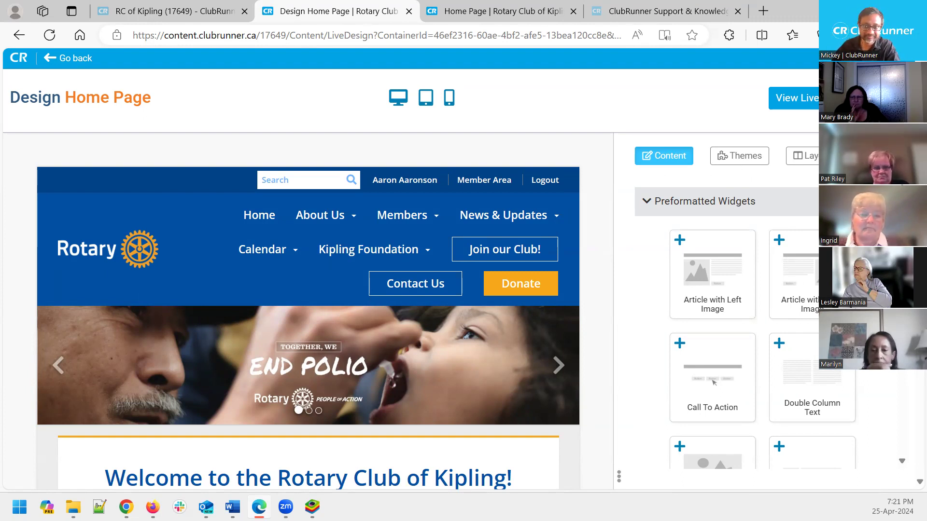
Review the layout options (Full Width Top Band above Three Columns), then return to the Page Designer dashboard
left_click(811, 160)
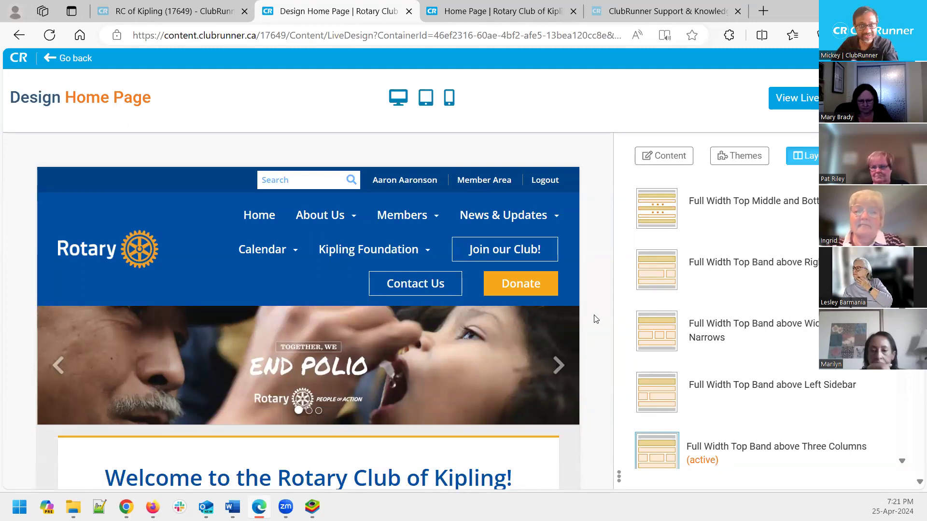
scroll(596, 319, "down", 3)
scroll(596, 319, "up", 3)
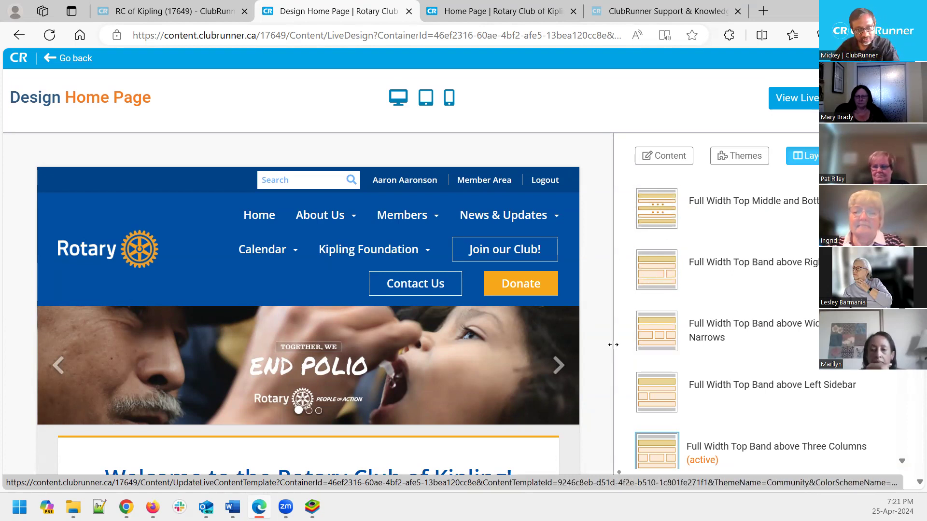
scroll(603, 345, "down", 3)
scroll(602, 346, "up", 3)
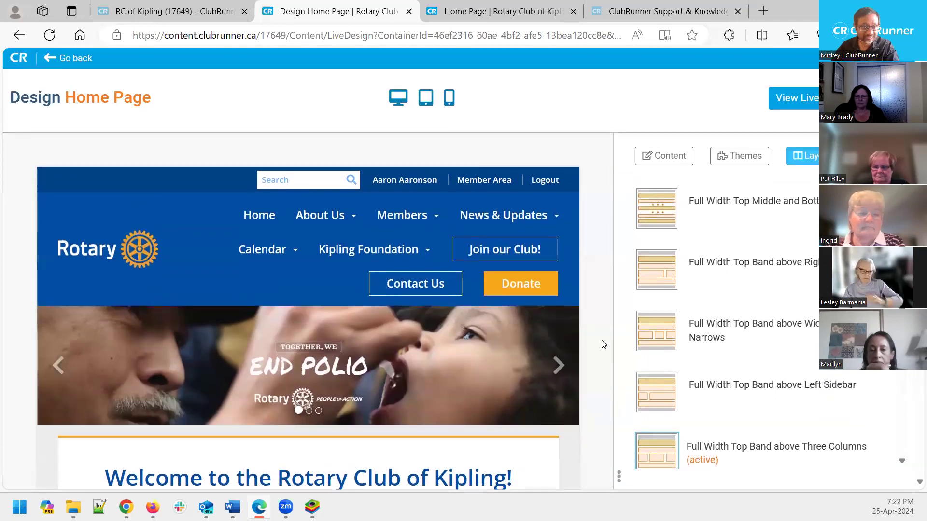
scroll(602, 345, "down", 4)
scroll(602, 344, "up", 4)
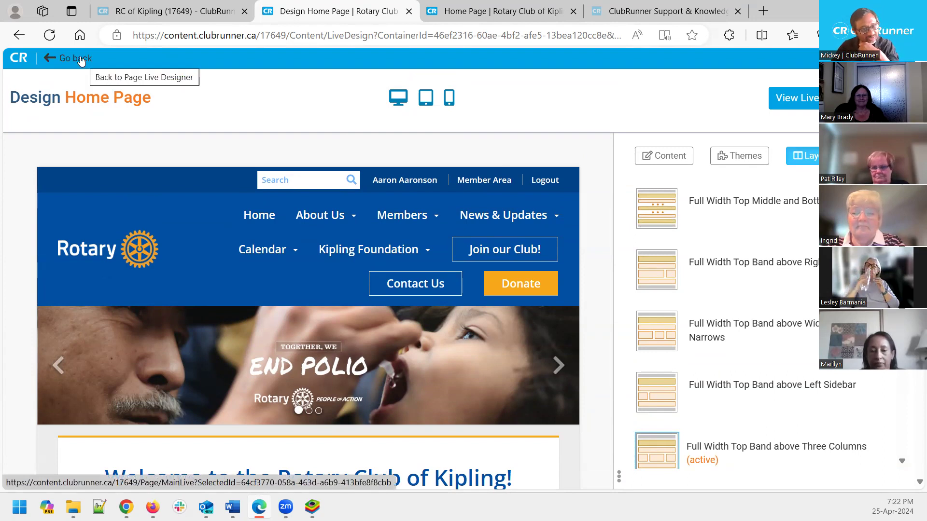
left_click(65, 63)
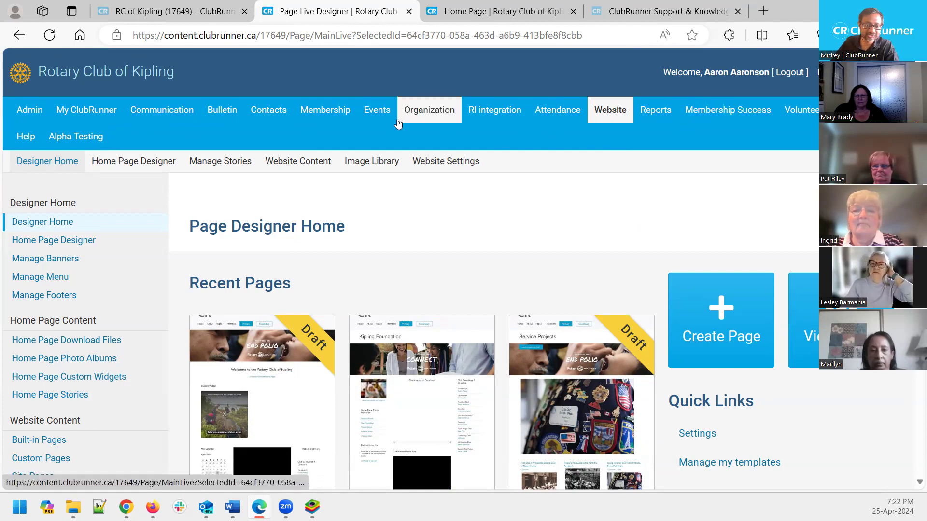
Open the Cloud Events ticketing section from the Events menu
mouse_move(381, 110)
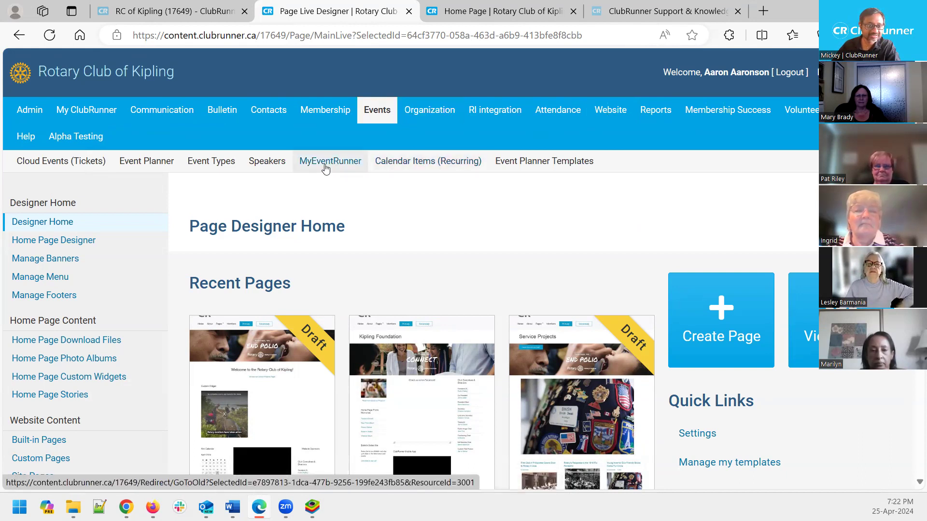
left_click(82, 166)
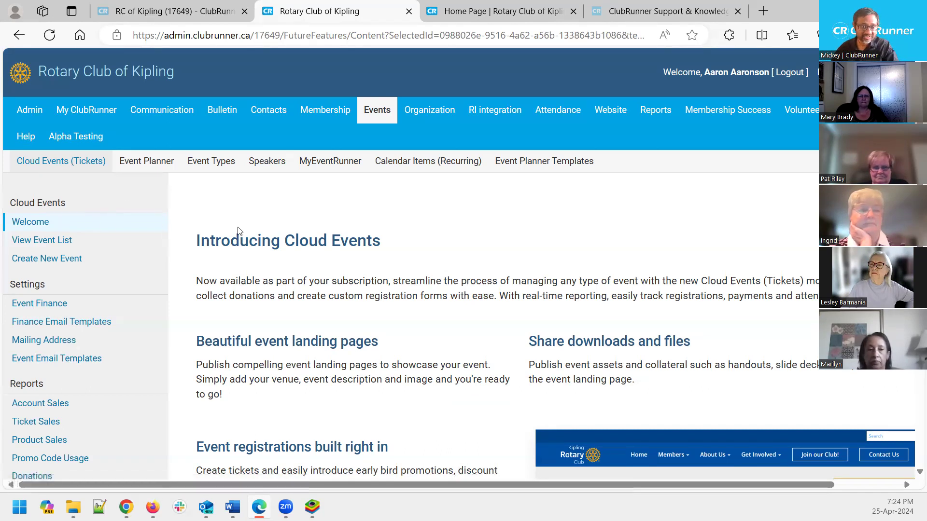
From the event list, open the Canada Day RibFest! public event page via its Manage menu
left_click(62, 243)
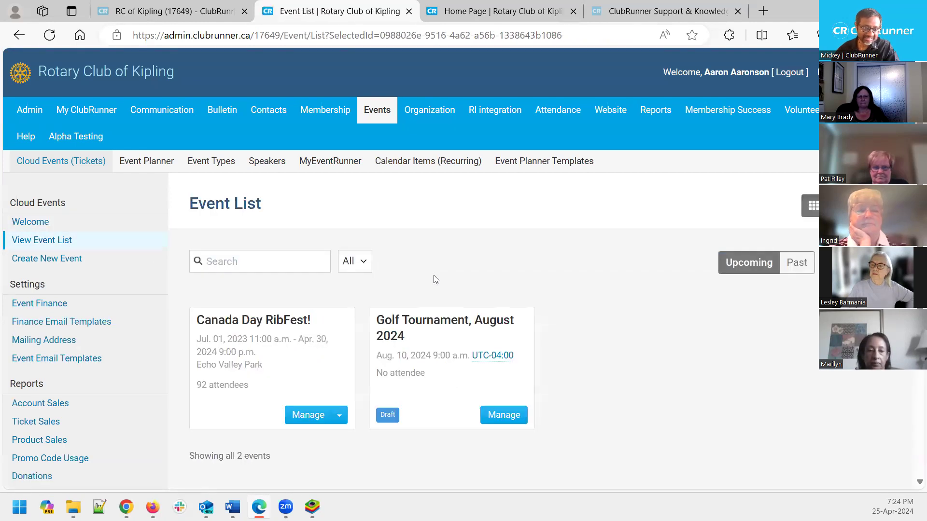
scroll(436, 280, "down", 1)
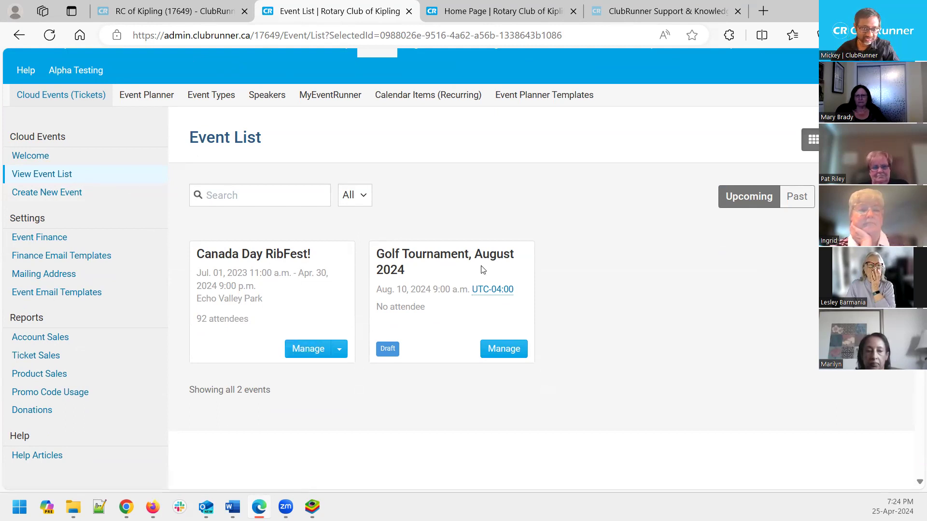
left_click(338, 349)
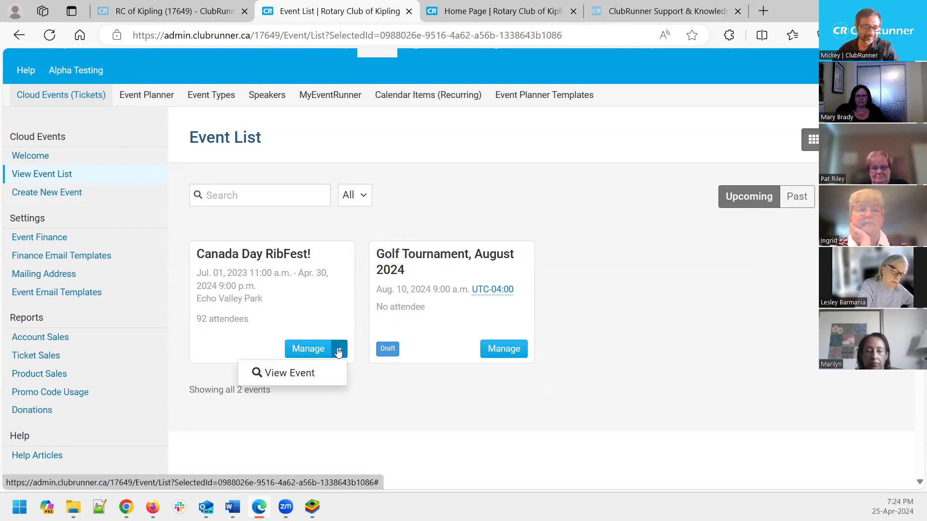
left_click(302, 378)
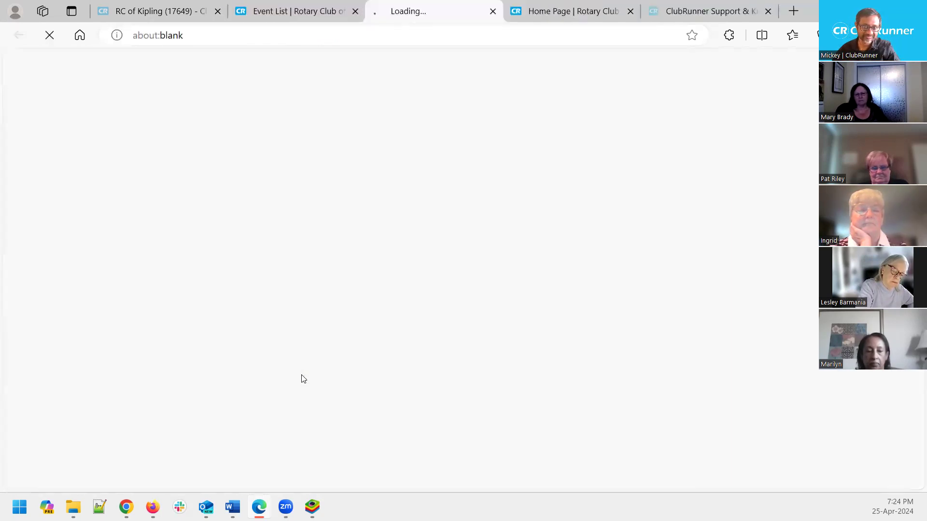
Review the RibFest event's start date and time and its Ticket Prices section
scroll(539, 242, "down", 1)
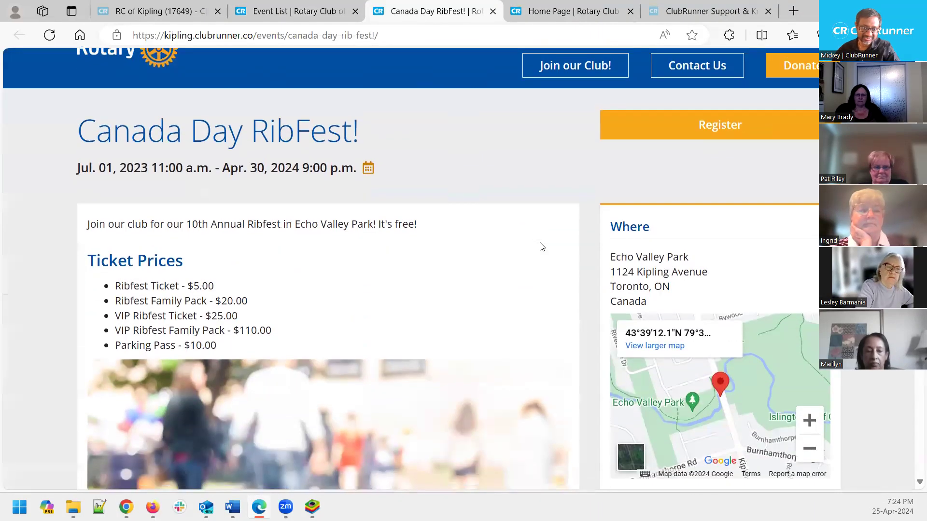
scroll(539, 242, "up", 1)
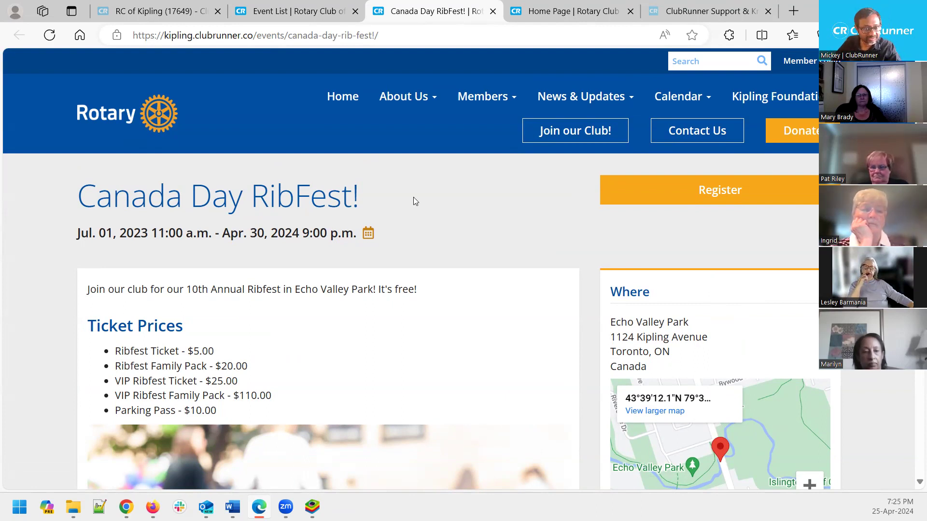
left_click_drag(85, 233, 213, 233)
left_click(508, 237)
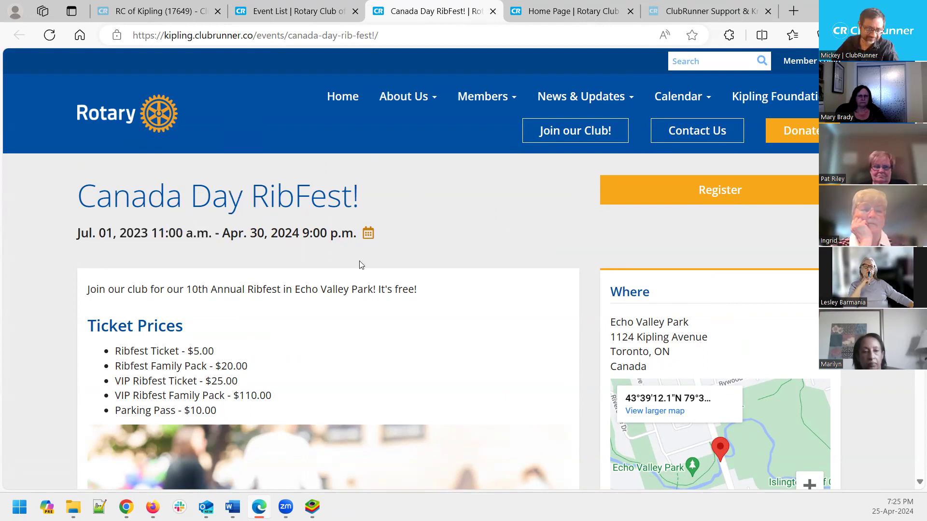
scroll(289, 260, "down", 3)
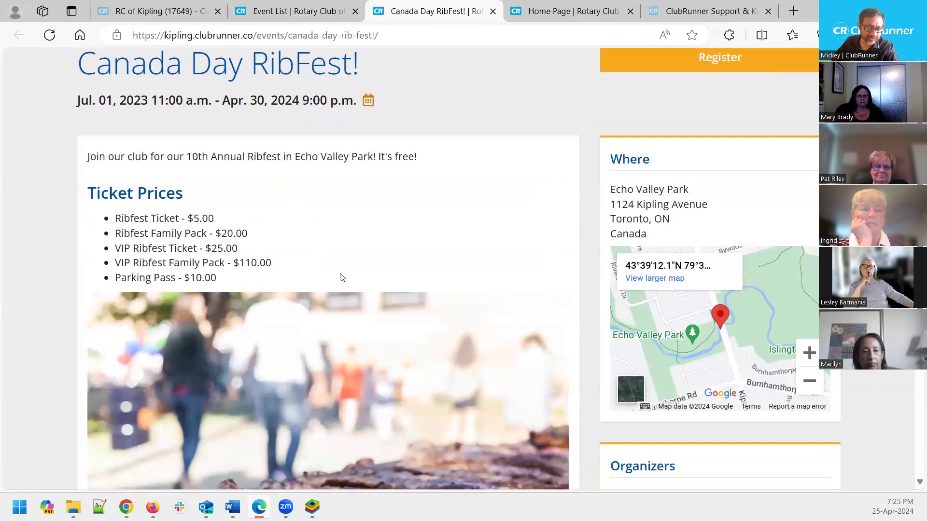
scroll(341, 277, "down", 1)
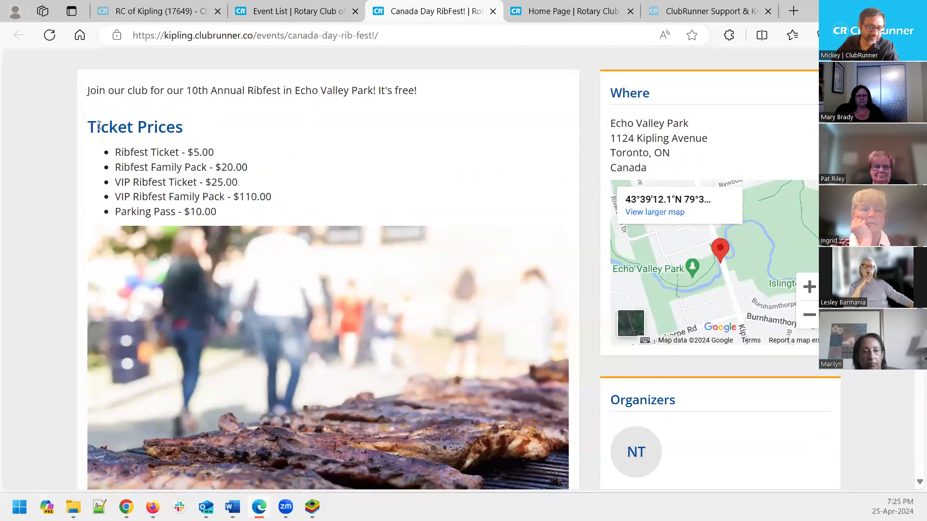
left_click_drag(88, 126, 200, 131)
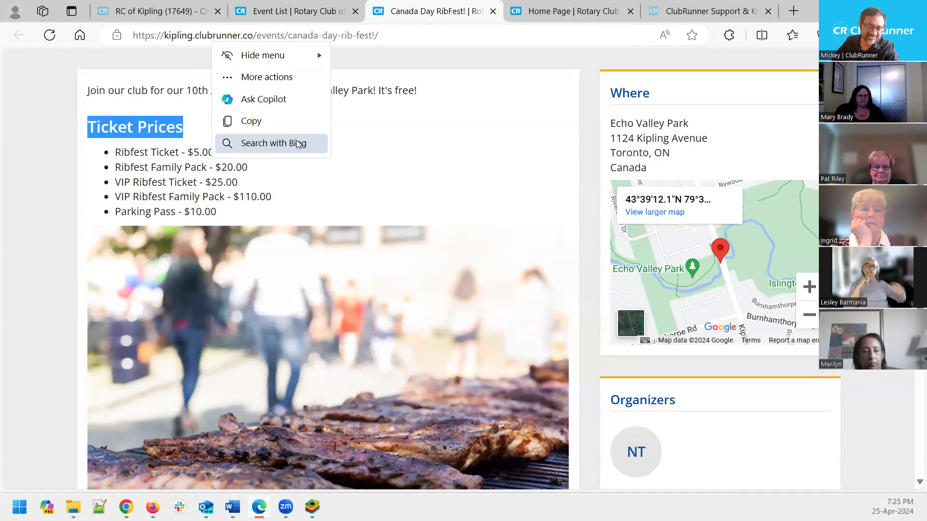
left_click(404, 169)
Look over the RibFest organizer's contact details
scroll(408, 172, "down", 1)
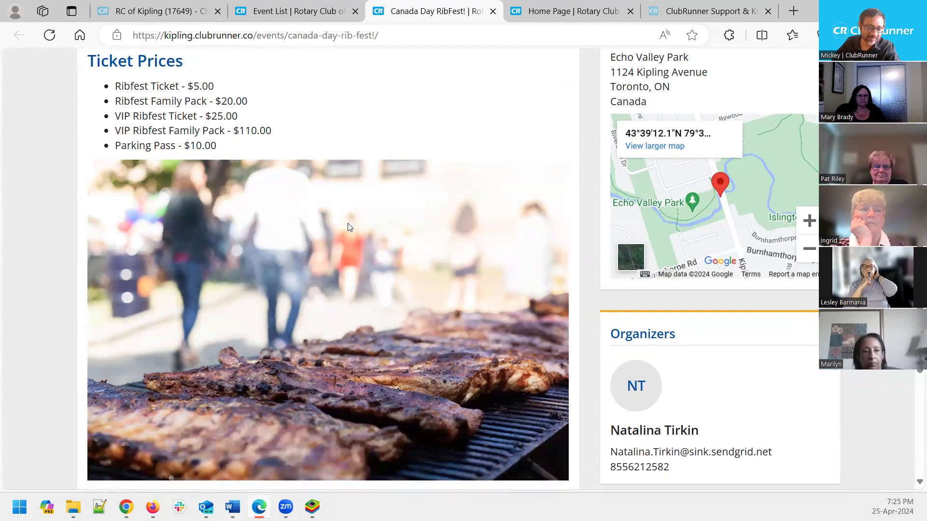
scroll(397, 259, "down", 1)
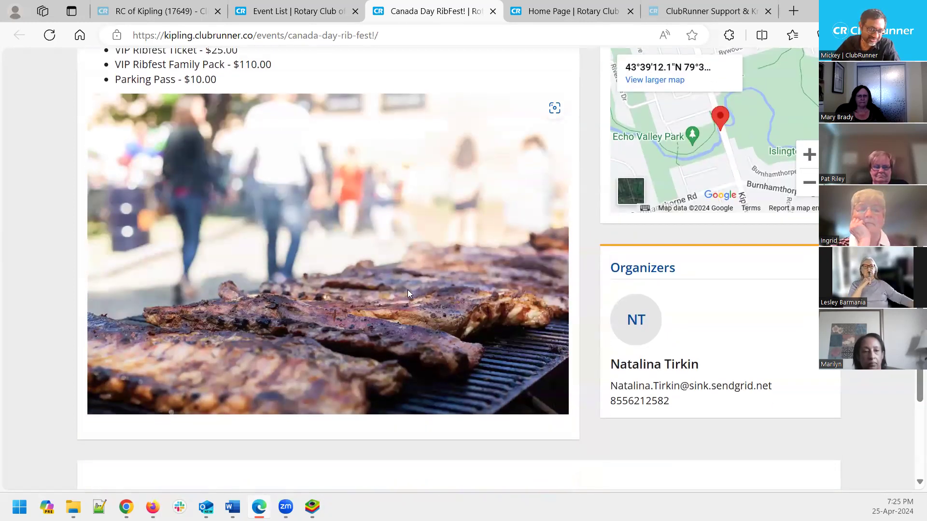
scroll(408, 290, "up", 2)
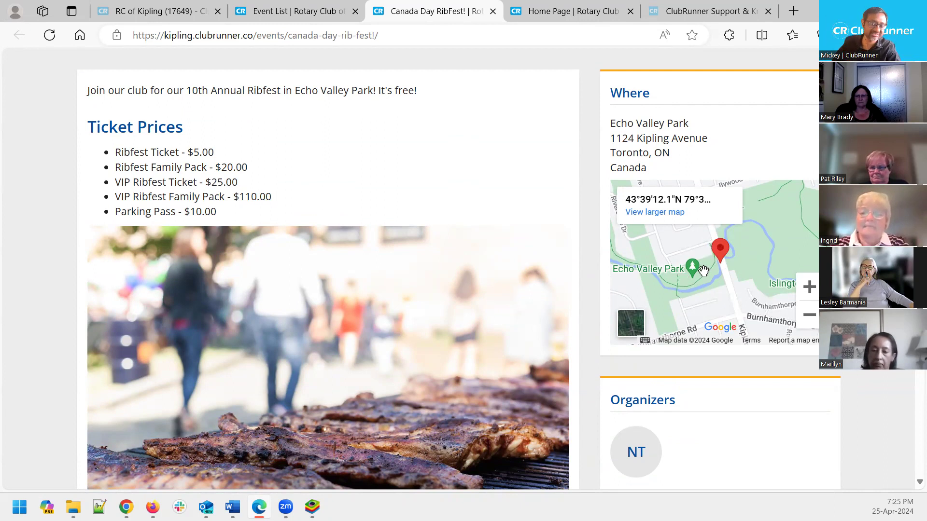
scroll(700, 274, "down", 3)
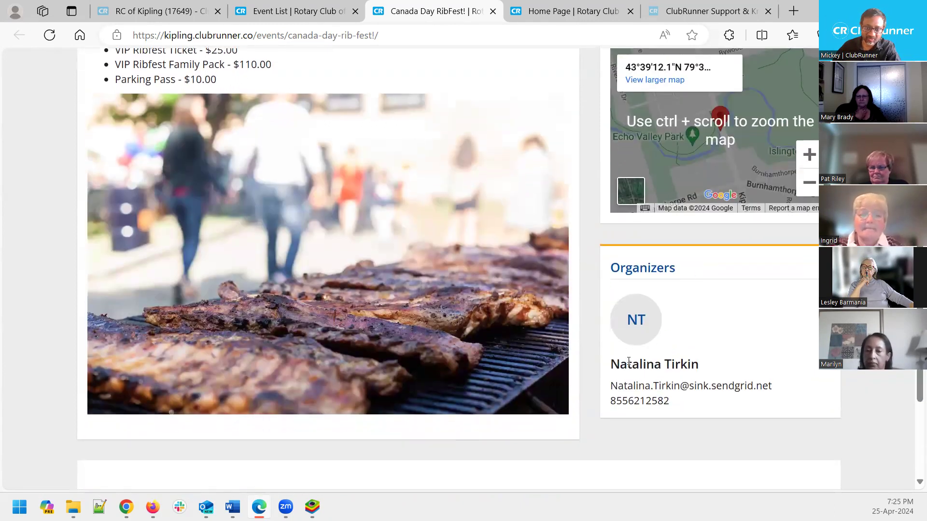
left_click_drag(612, 364, 698, 404)
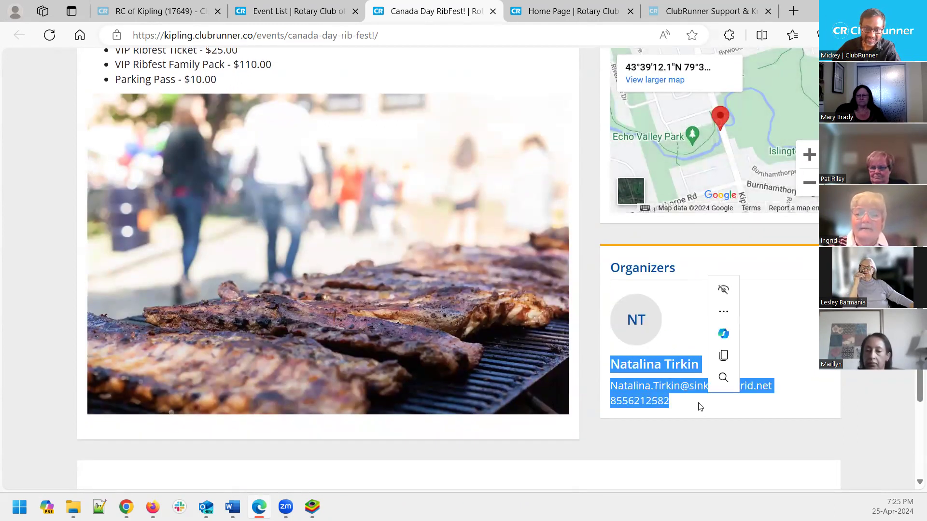
scroll(811, 367, "up", 2)
left_click(810, 367)
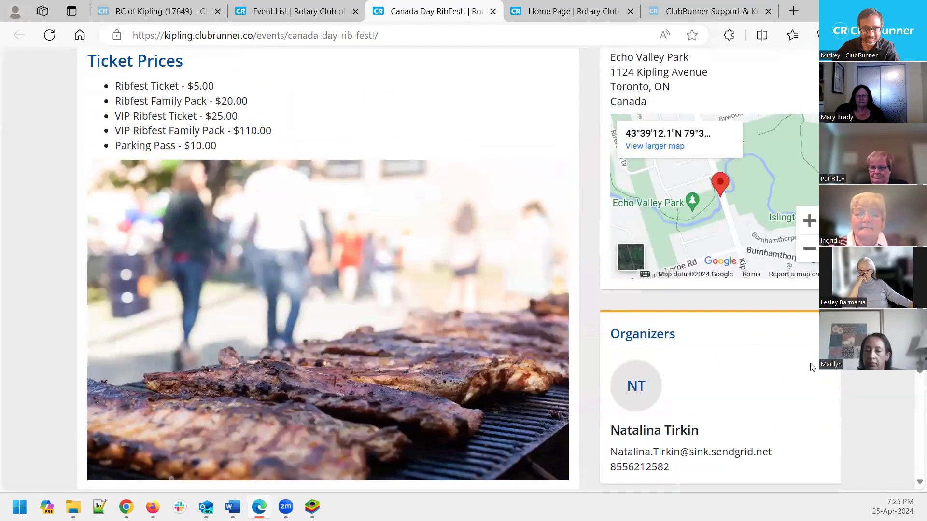
Open the Registration window listing Ribfest Ticket, VIP Ticket and Family Pack
scroll(699, 425, "down", 2)
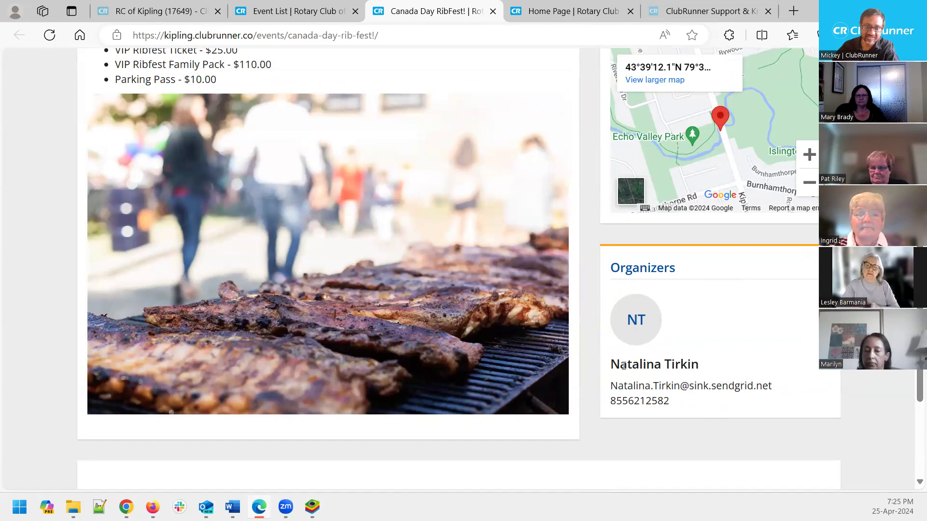
scroll(713, 359, "up", 7)
scroll(714, 357, "up", 2)
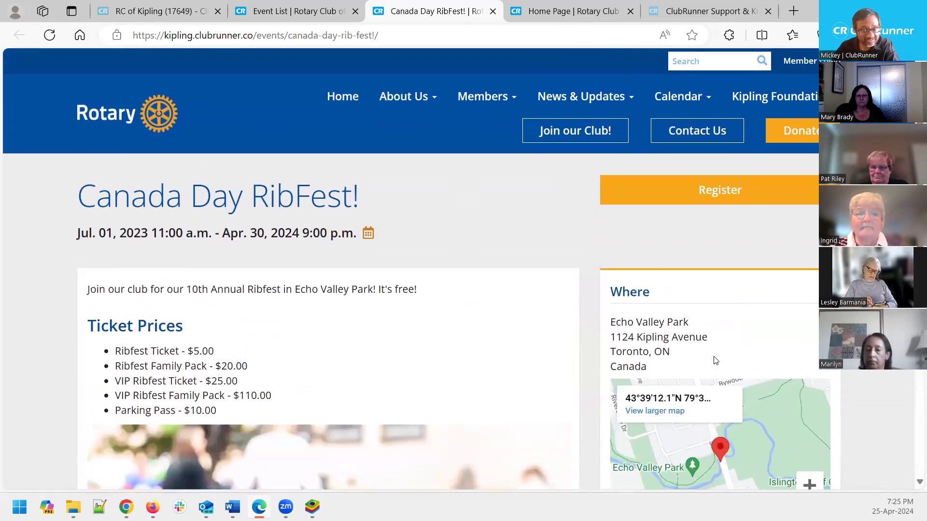
scroll(540, 407, "down", 4)
scroll(540, 410, "down", 5)
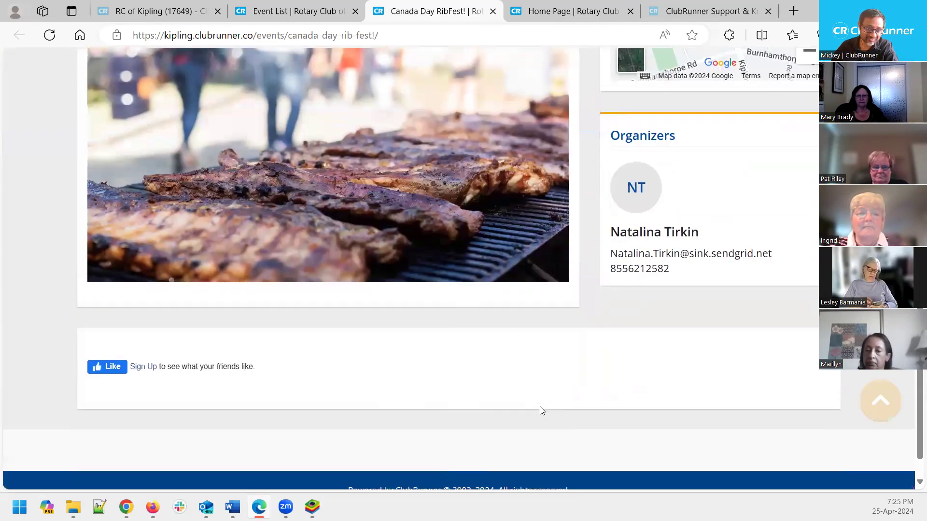
scroll(540, 411, "up", 7)
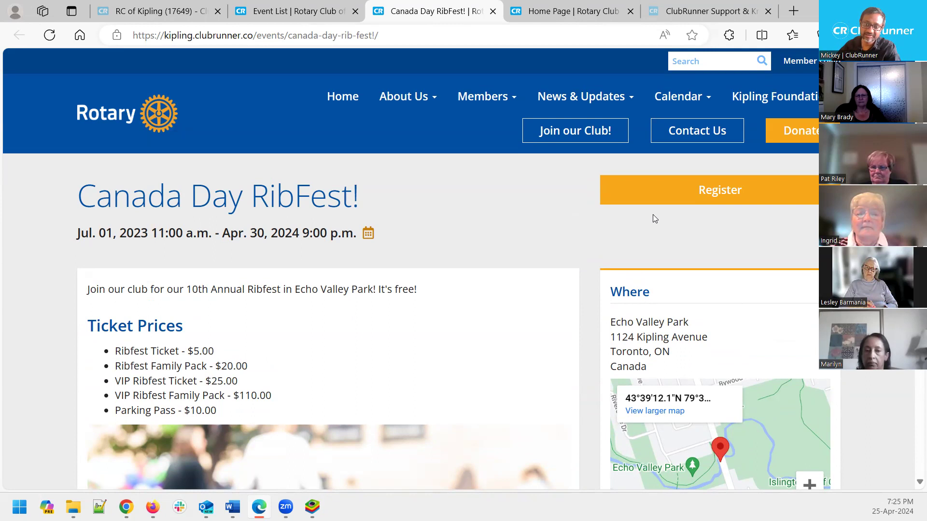
left_click(673, 194)
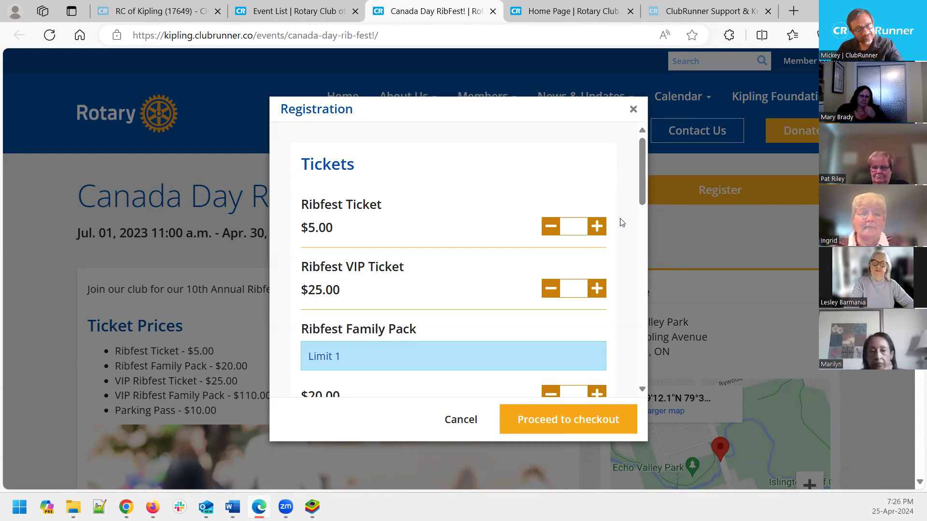
Add one $5.00 Ribfest Ticket and one $25.00 VIP Ticket, then scroll to Products & Add-ons
left_click(596, 227)
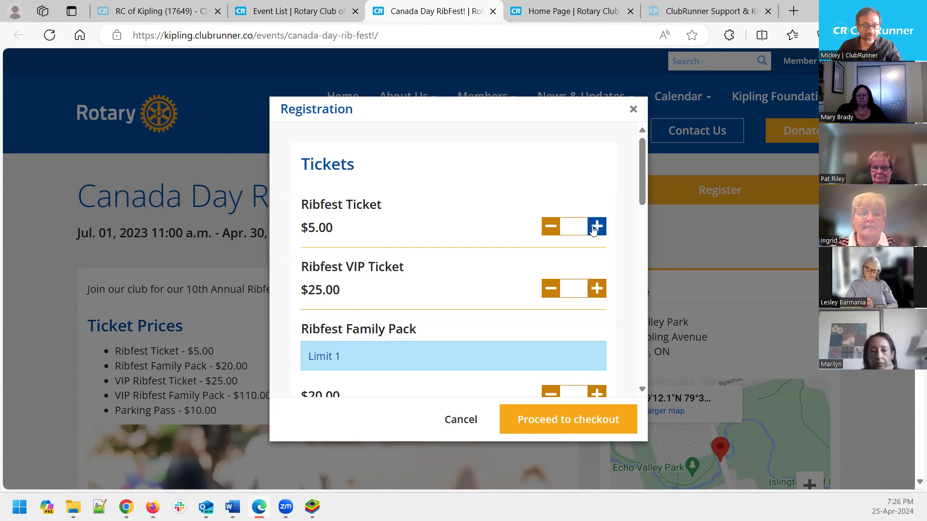
left_click(596, 289)
scroll(597, 290, "down", 2)
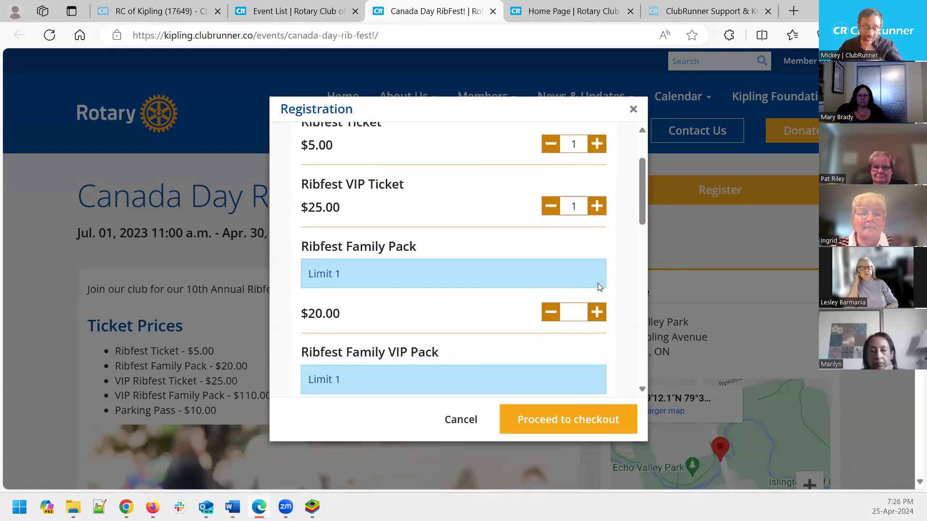
scroll(598, 287, "down", 2)
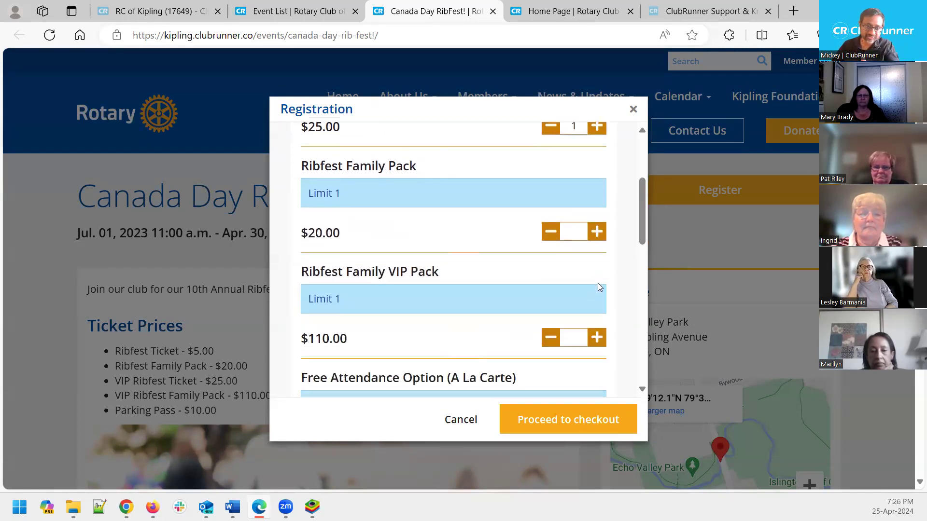
scroll(599, 287, "down", 2)
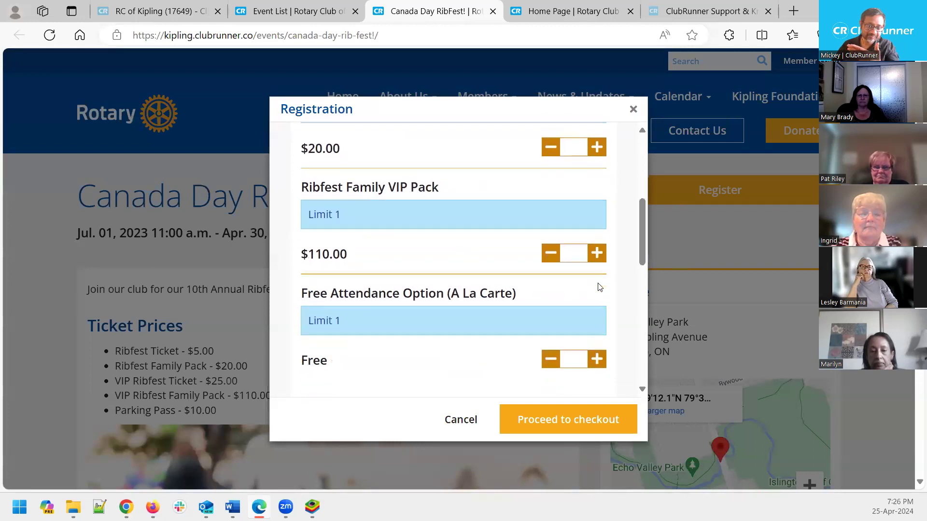
scroll(599, 287, "down", 1)
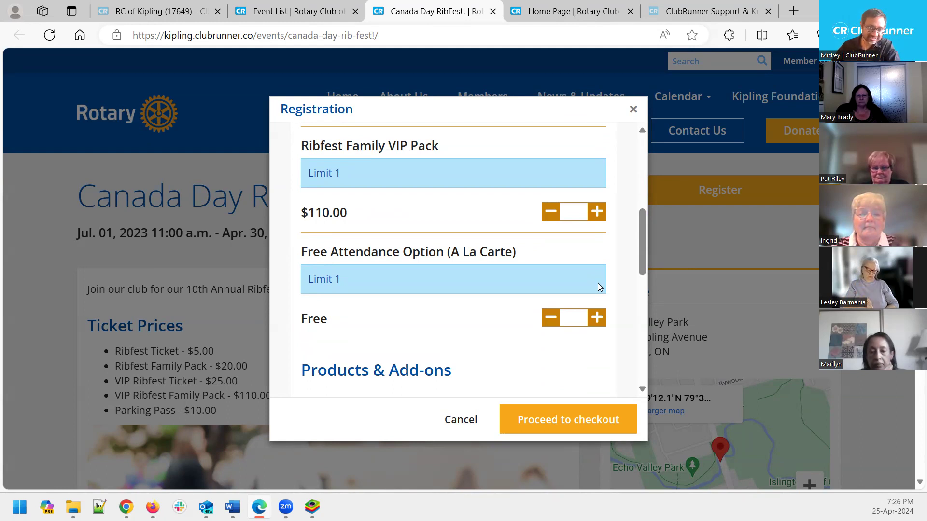
scroll(598, 283, "down", 2)
scroll(597, 283, "down", 3)
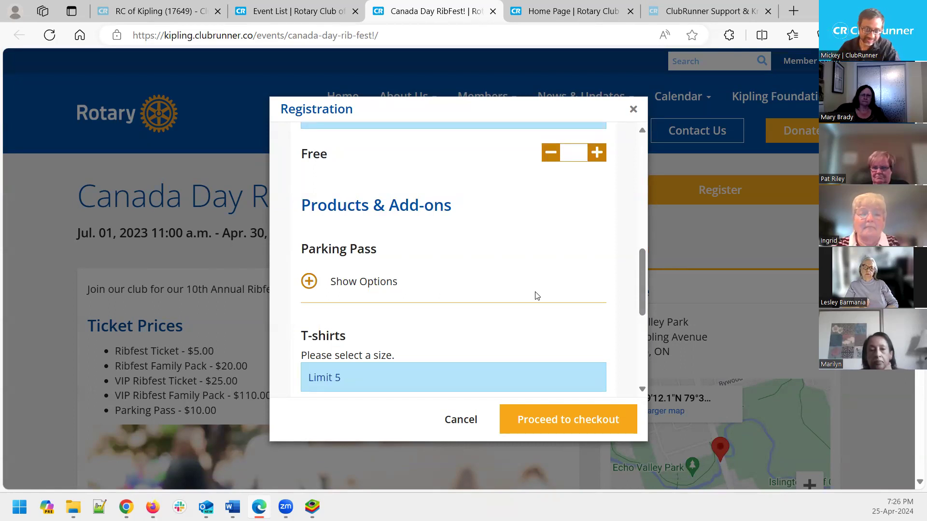
Add one Parking Pass, noting that 73 passes remain
left_click(309, 282)
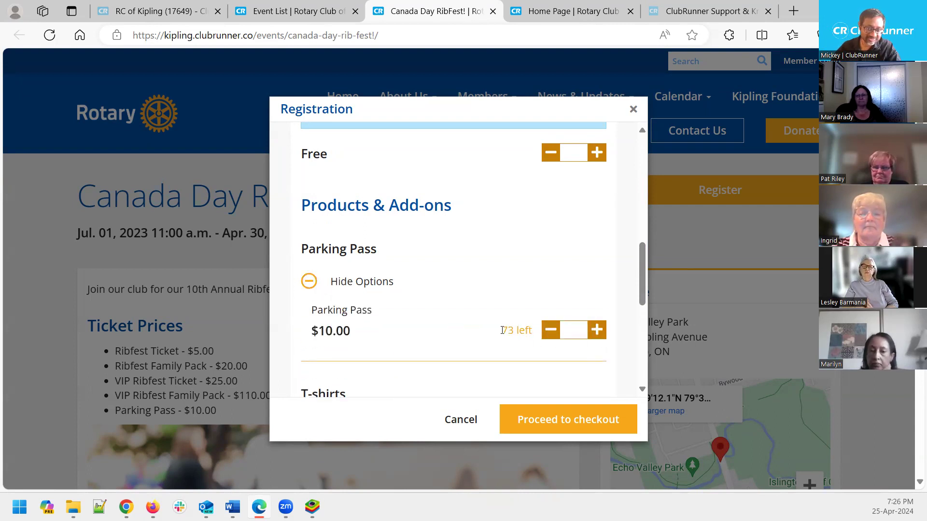
left_click_drag(502, 330, 535, 331)
left_click(499, 268)
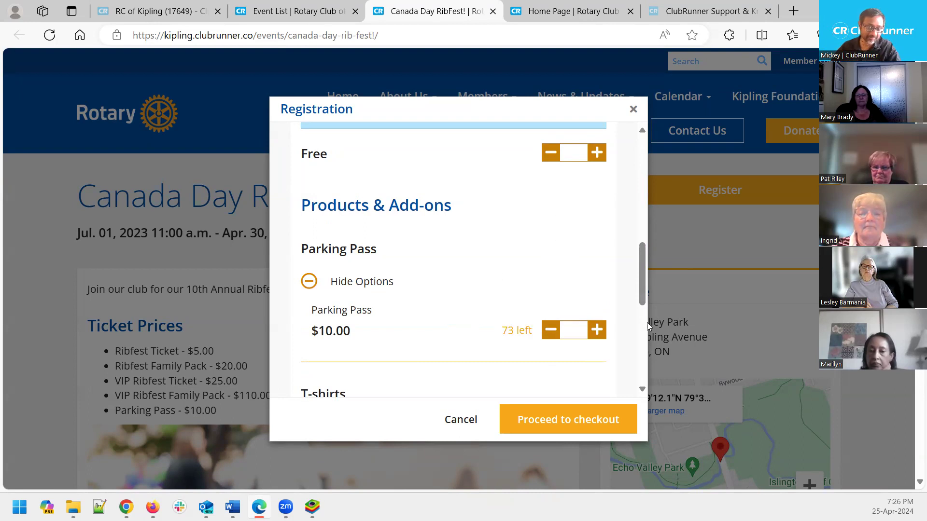
left_click(550, 330)
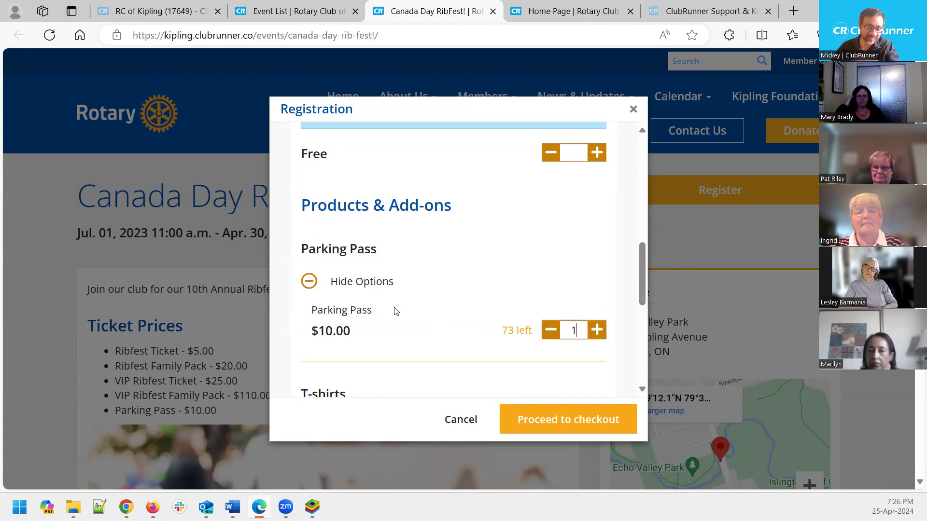
scroll(427, 310, "down", 1)
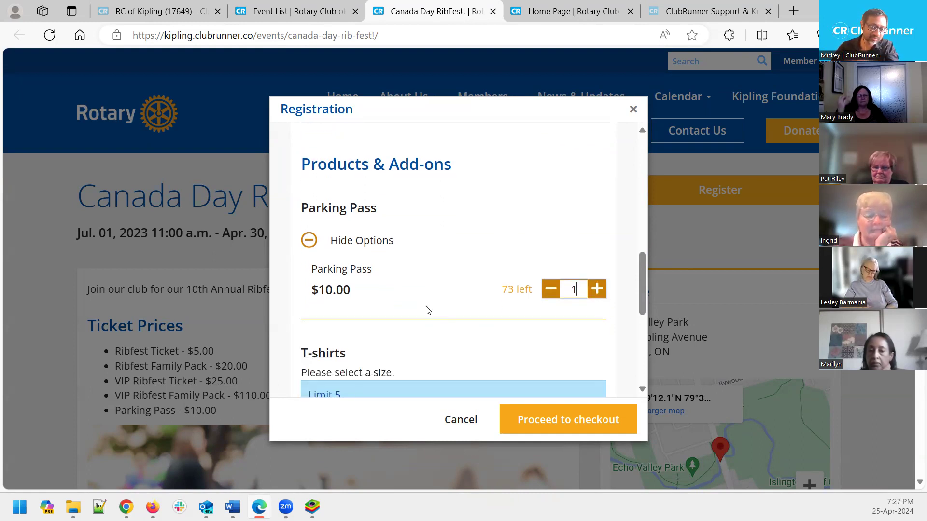
scroll(426, 310, "down", 1)
scroll(469, 295, "down", 1)
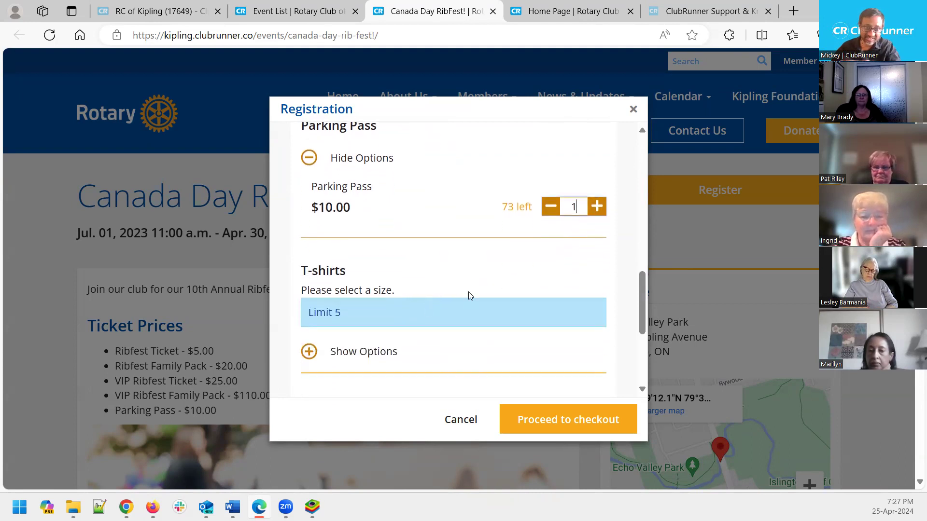
scroll(469, 292, "down", 2)
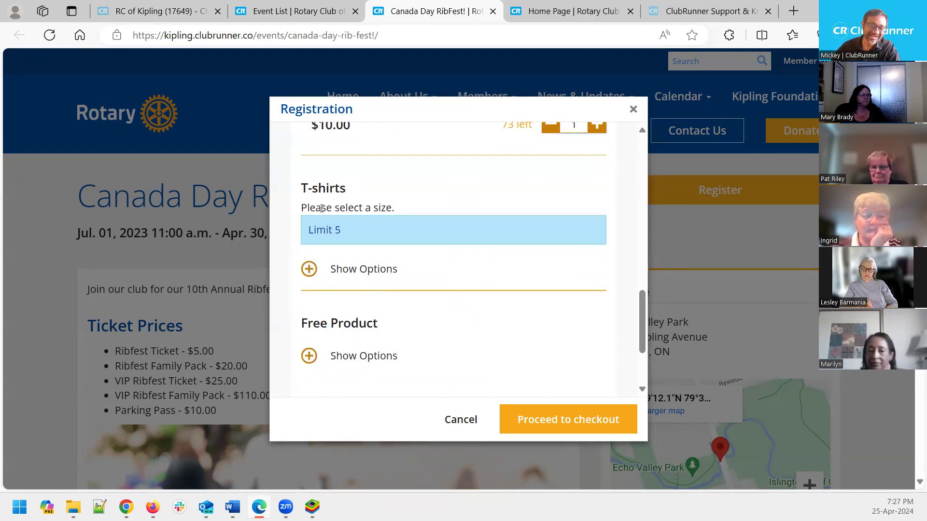
Expand the T-shirt size options and add one Med T-shirt
left_click(309, 268)
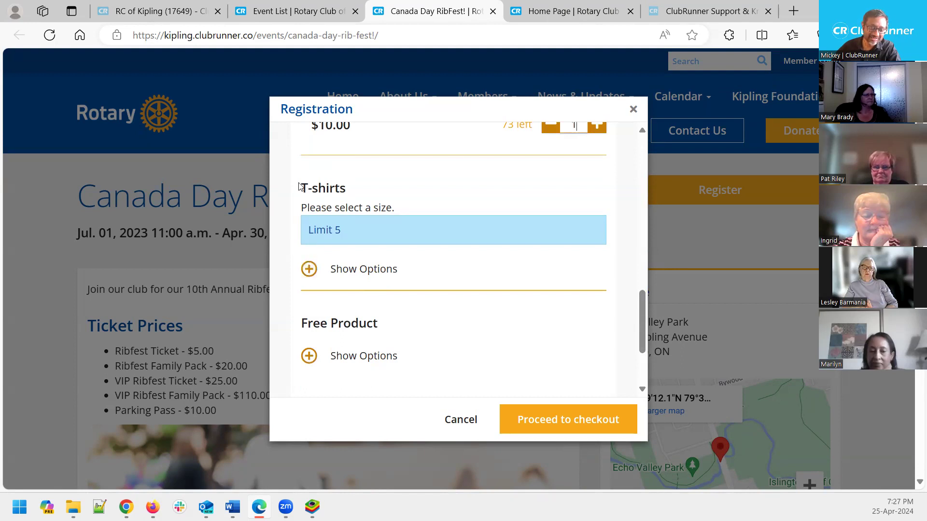
left_click_drag(300, 189, 350, 188)
left_click(430, 185)
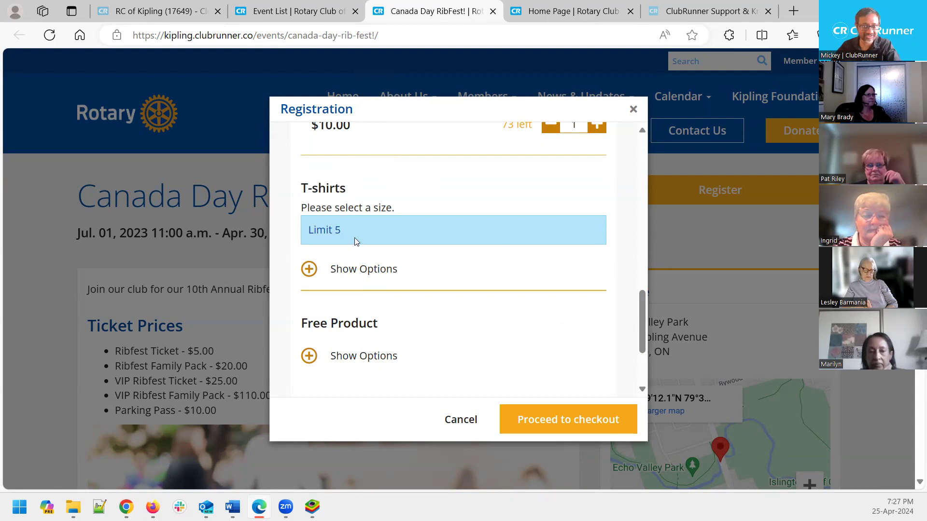
left_click(309, 268)
scroll(481, 285, "down", 1)
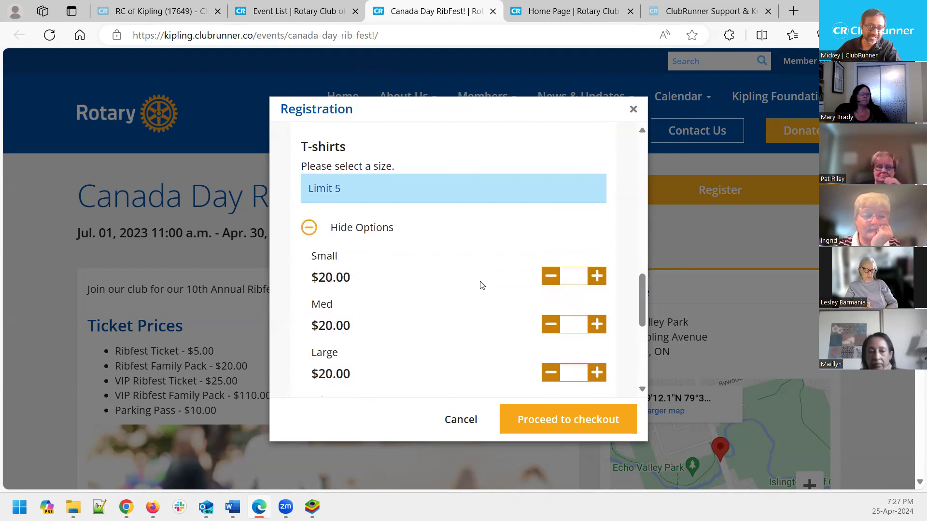
left_click(597, 324)
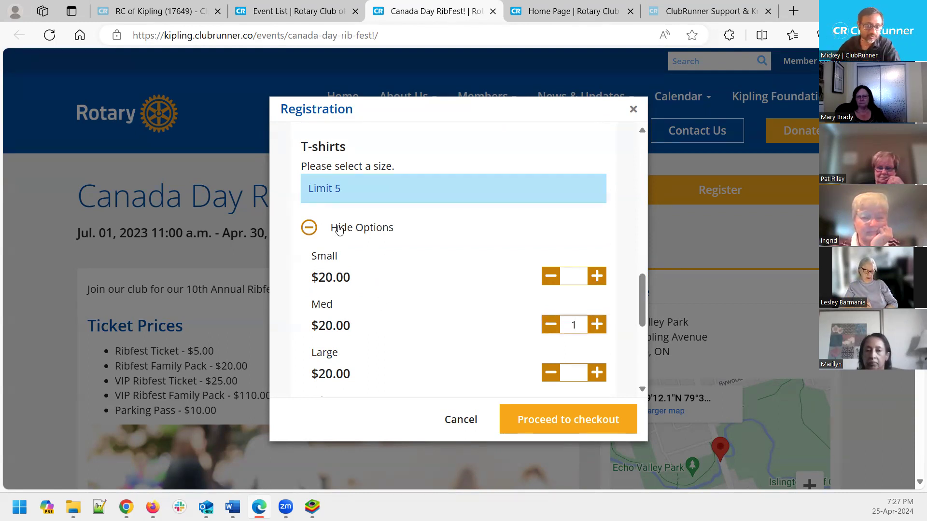
scroll(494, 319, "down", 4)
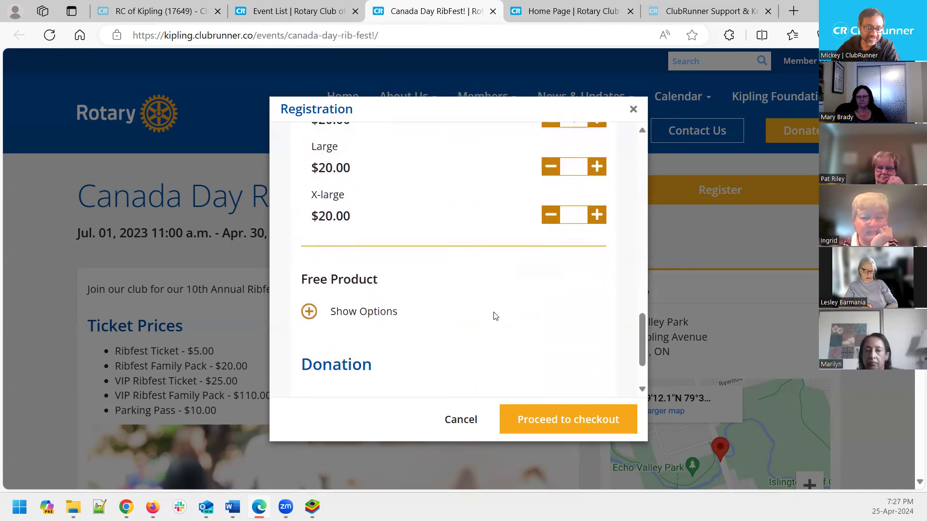
scroll(437, 314, "down", 2)
Enter 5 in the Donation amount field
left_click(323, 349)
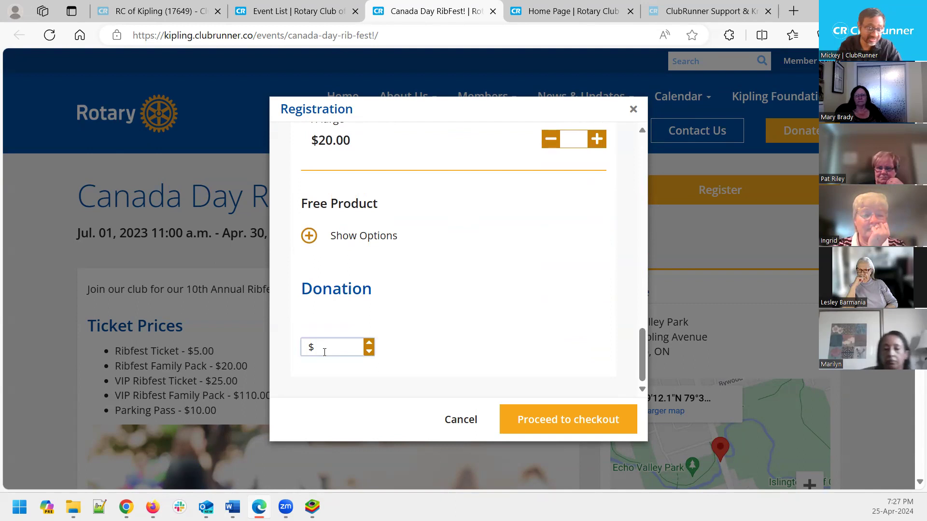
type("5")
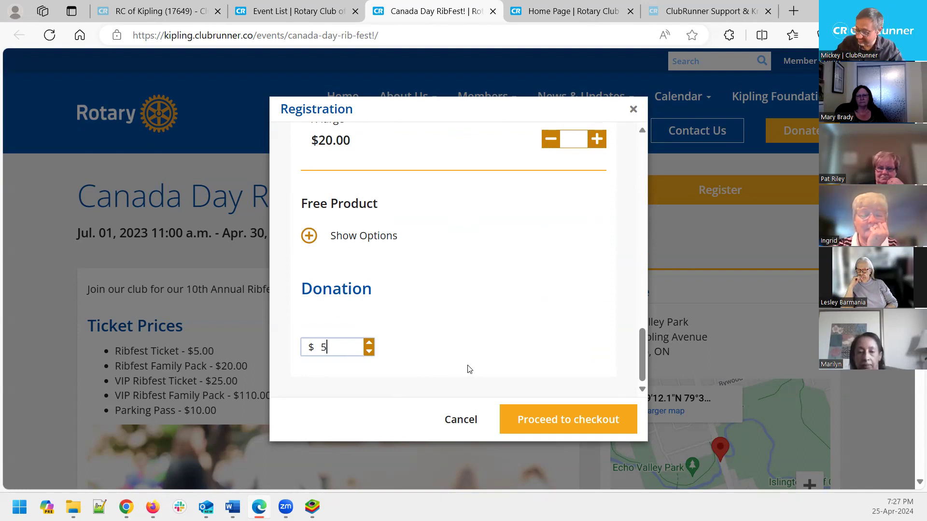
type("5")
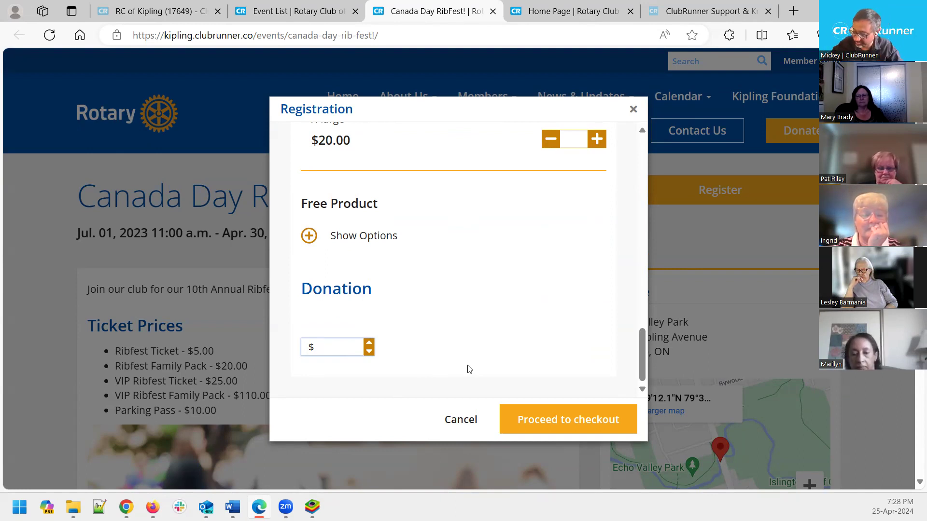
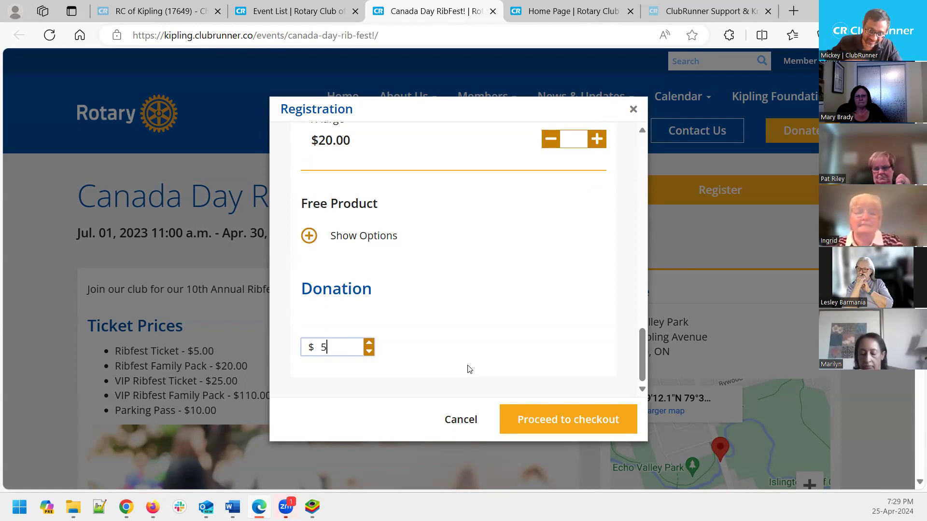
Check out the RibFest order and pay by Check, showing eTransfer instructions and a $65.00 total
left_click(558, 414)
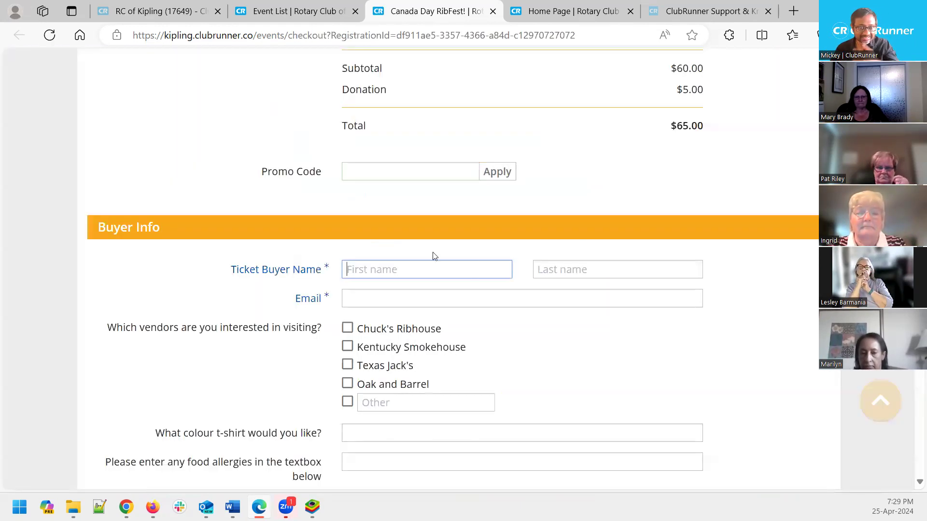
scroll(511, 323, "up", 6)
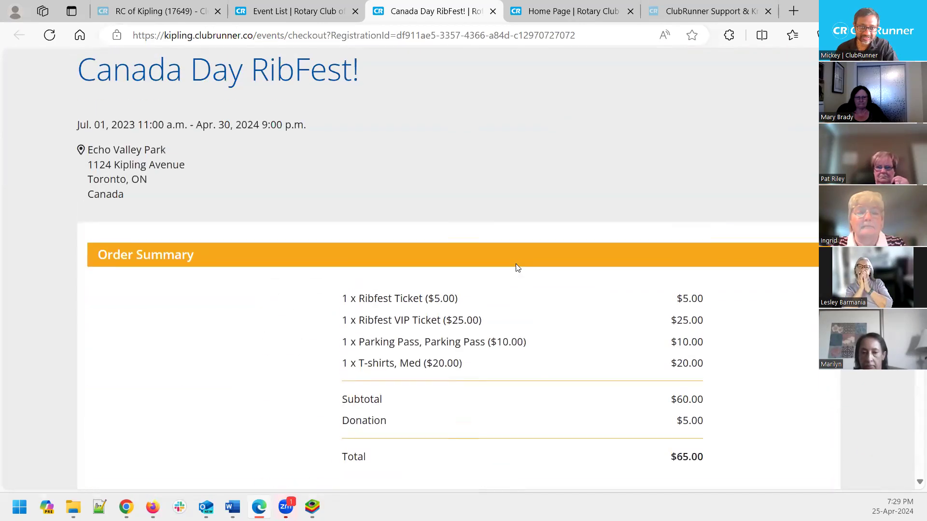
scroll(516, 268, "down", 12)
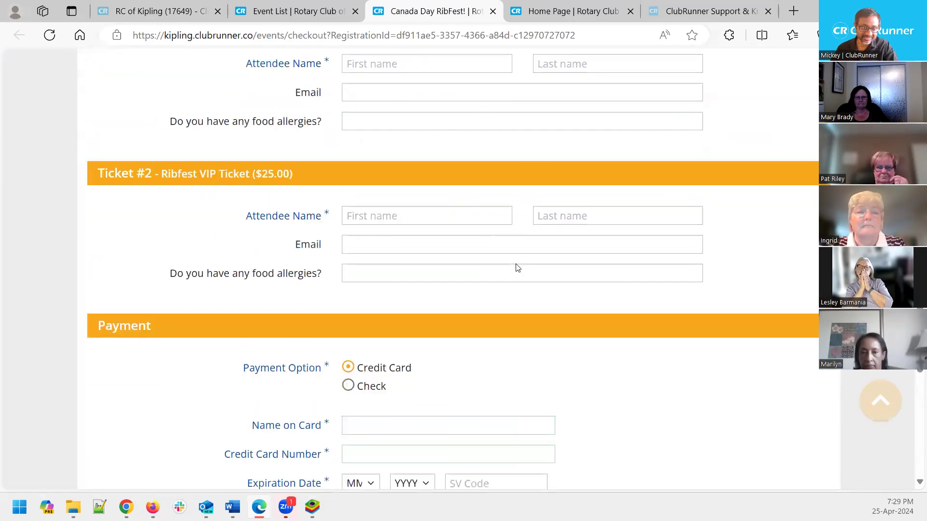
scroll(517, 268, "down", 8)
scroll(516, 268, "up", 4)
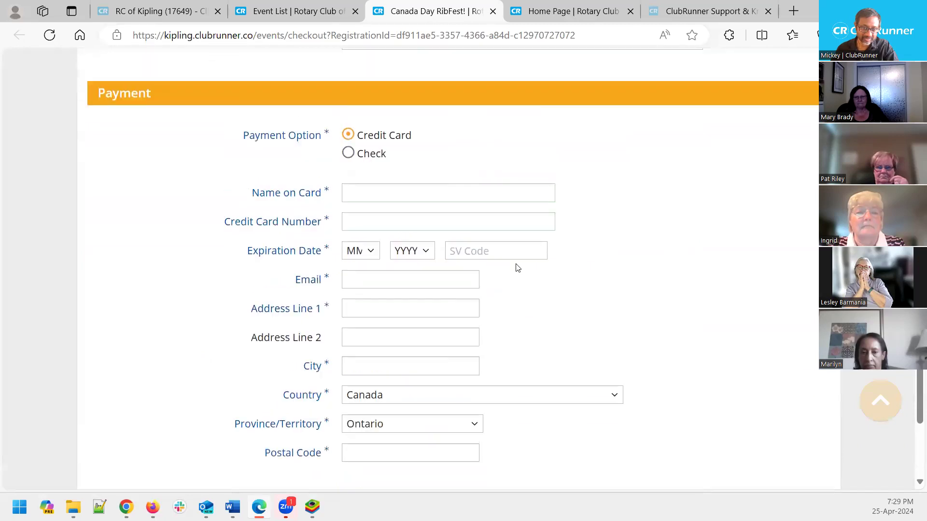
scroll(517, 268, "up", 4)
scroll(517, 267, "up", 9)
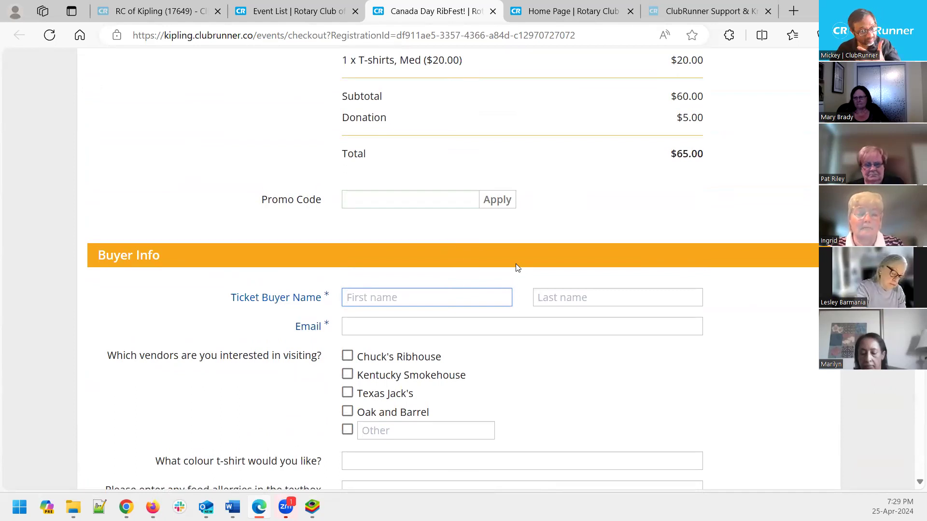
scroll(516, 264, "down", 1)
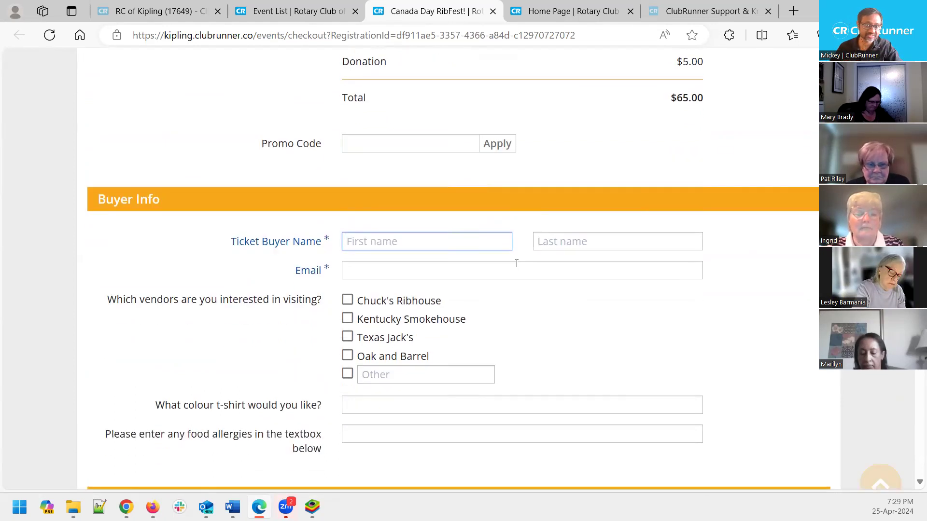
scroll(516, 264, "down", 5)
scroll(516, 263, "down", 7)
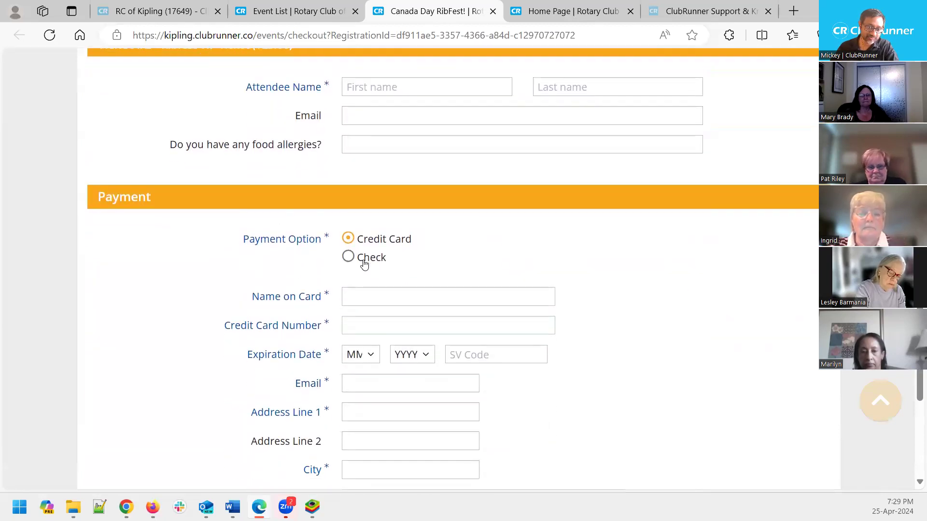
left_click(364, 262)
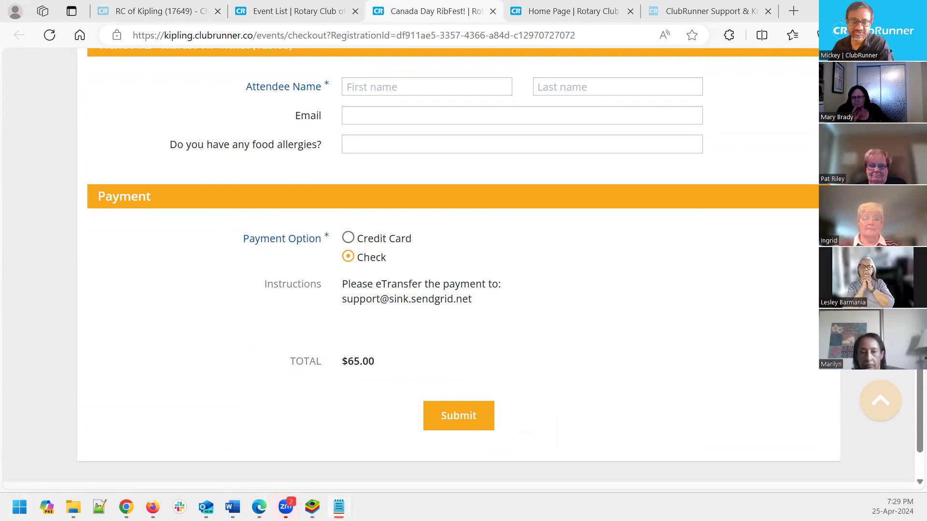
Note in Notepad that Bambora is CR's Canadian payment provider, needed only for online cc payments
type("Bambora ")
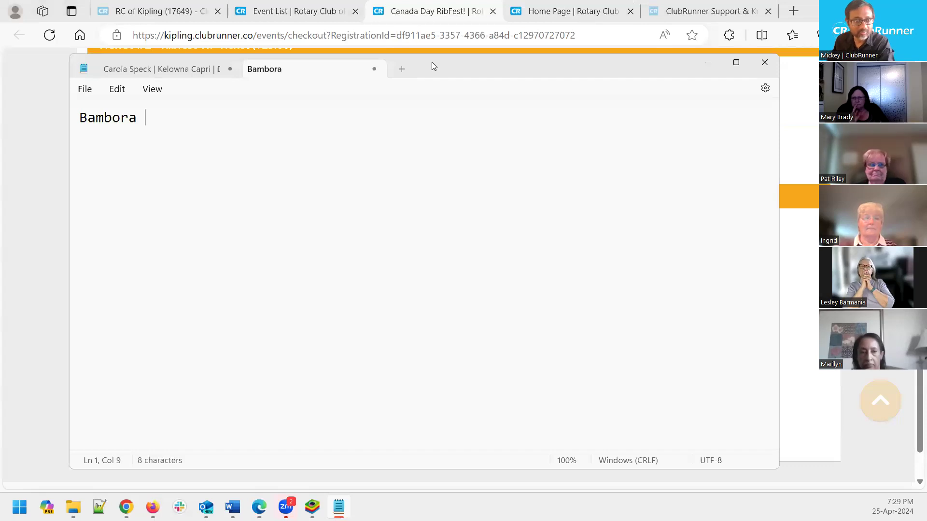
type("is CR's ")
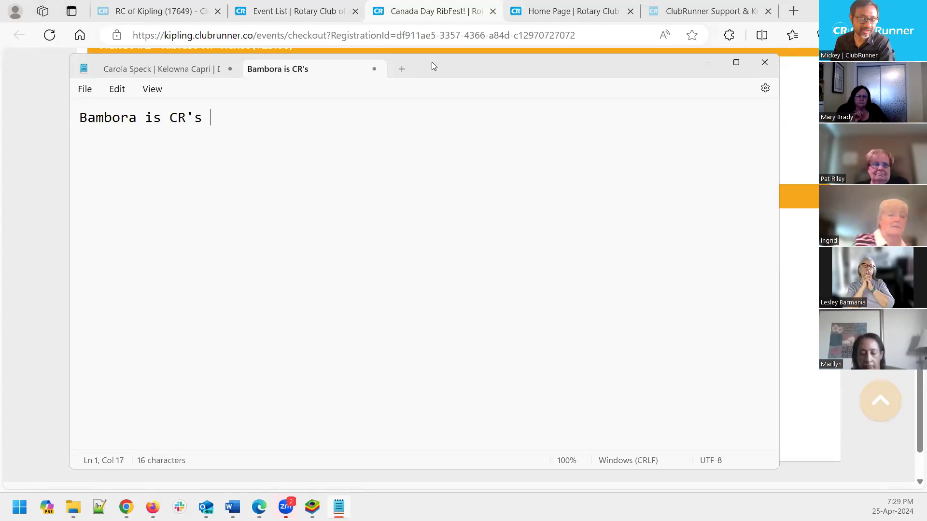
type("online payment ")
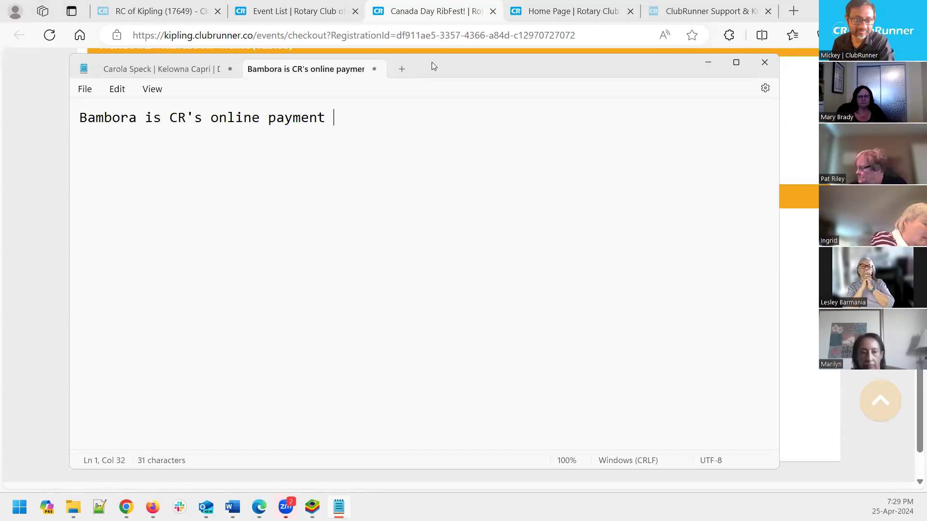
type("provider in ")
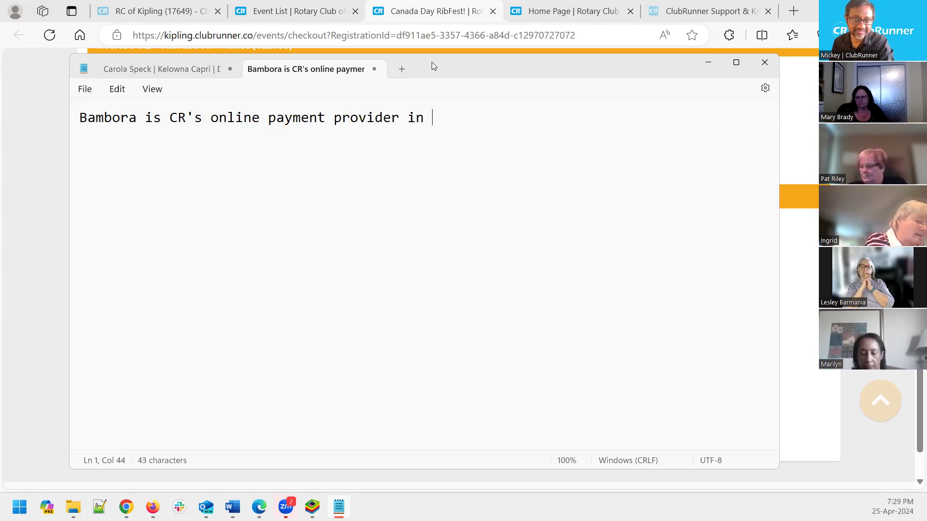
type("Canada")
key("BackSpace")
key("BackSpace")
type("ada")
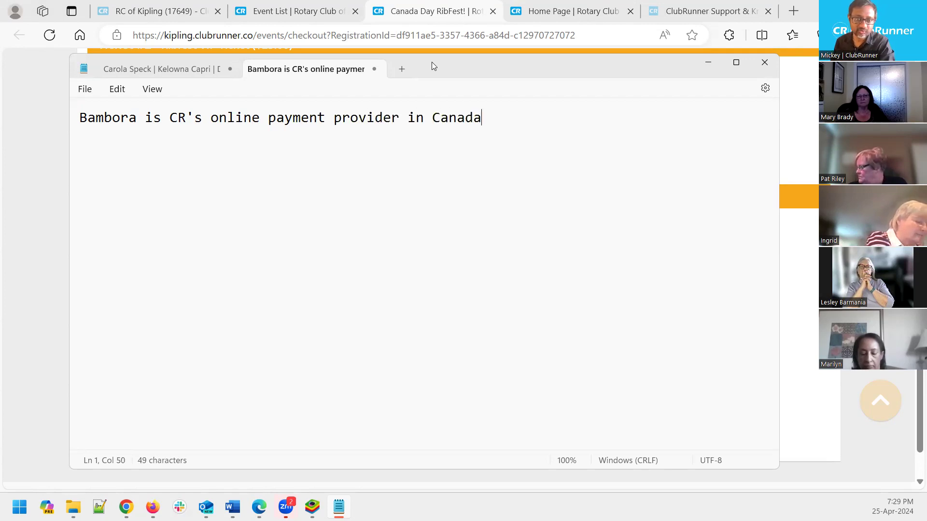
type(" - so you")
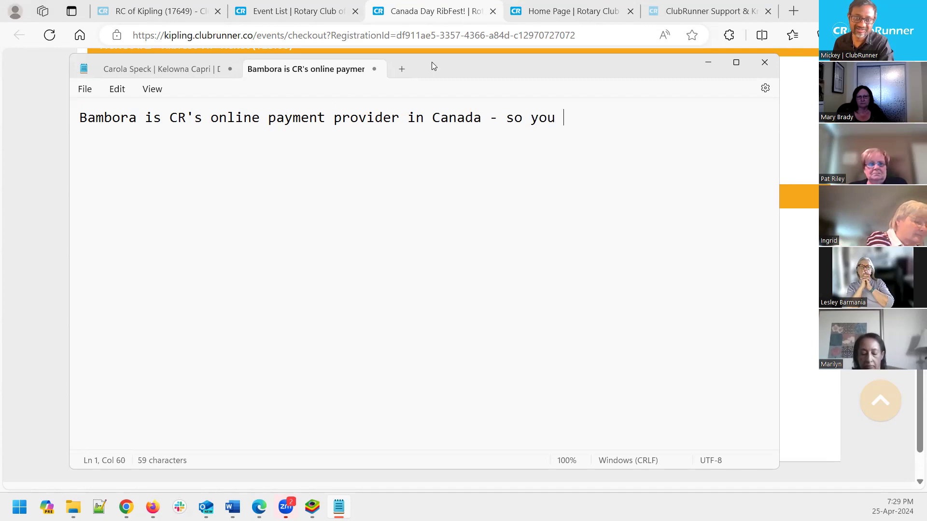
type("r club must sign")
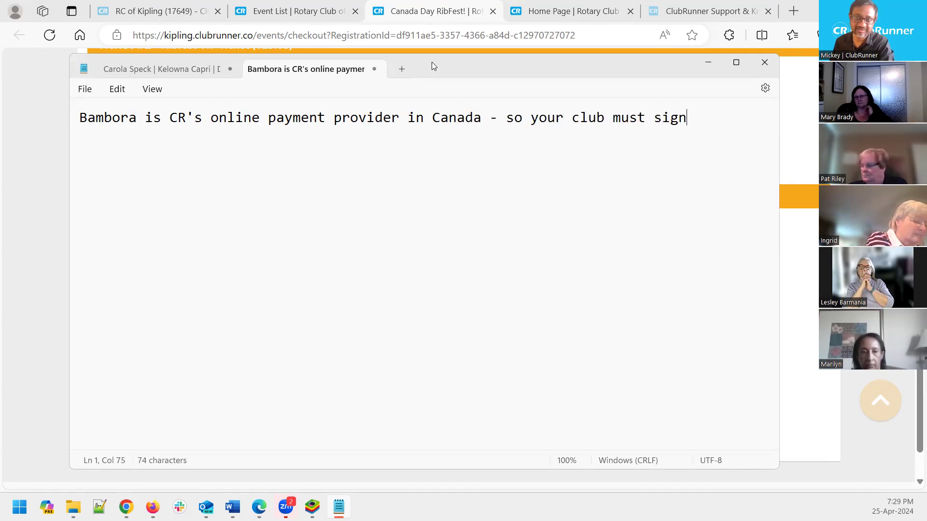
type(" up for Bambora.")
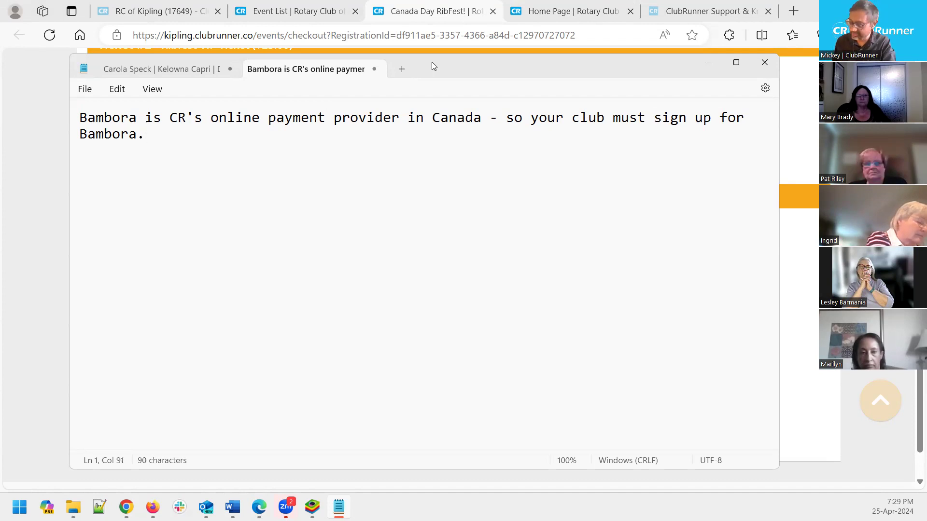
key("BackSpace")
type("(only i")
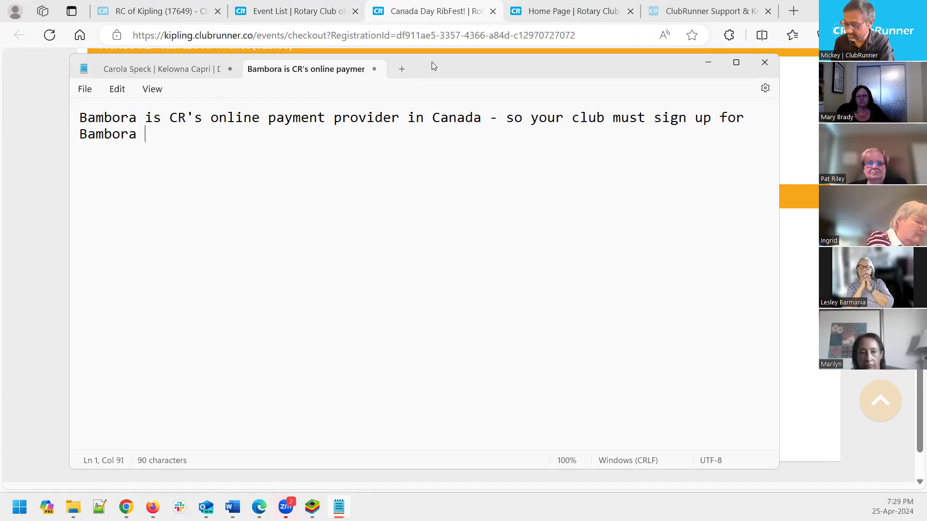
key("BackSpace")
type("f yo")
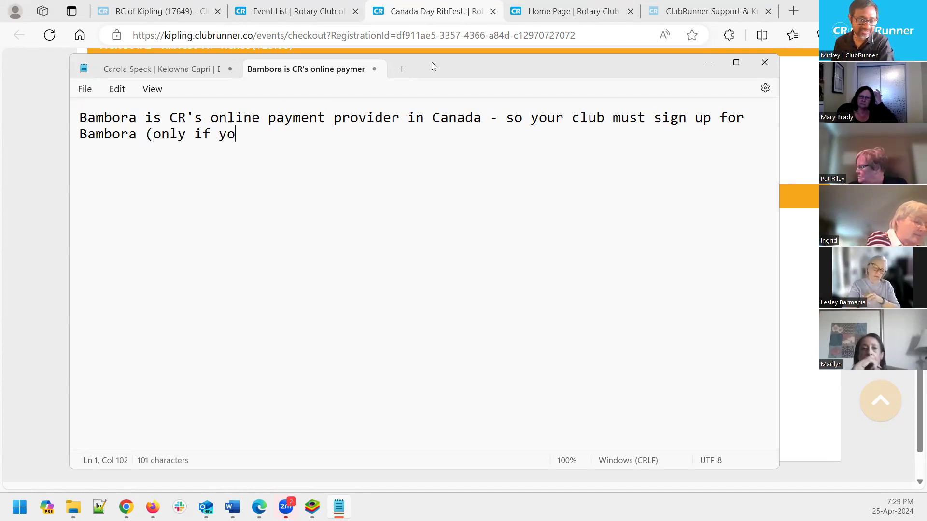
type("u need online cc payments)")
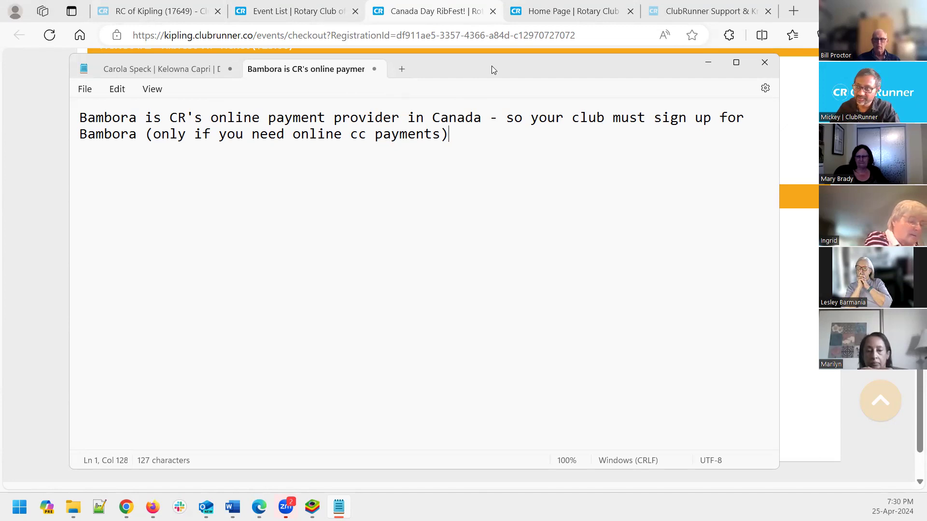
key("alt+Tab")
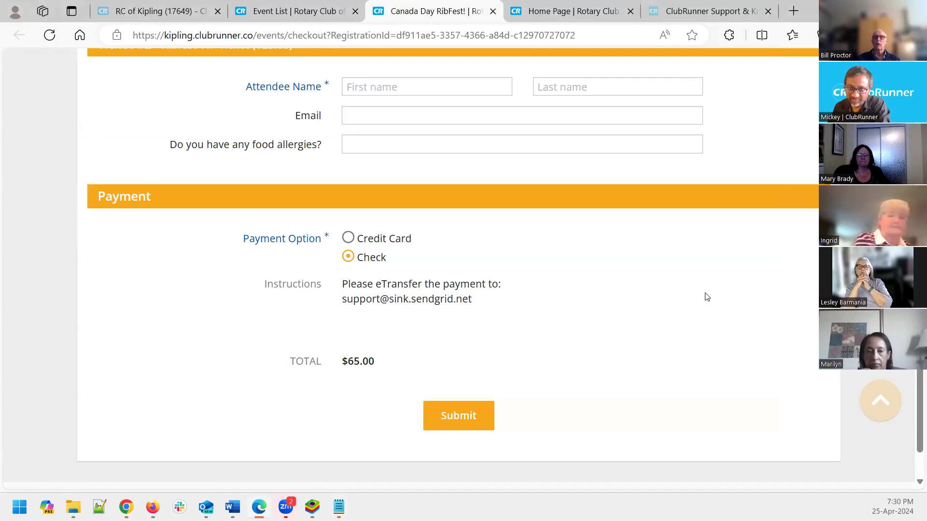
left_click(802, 16)
type("club")
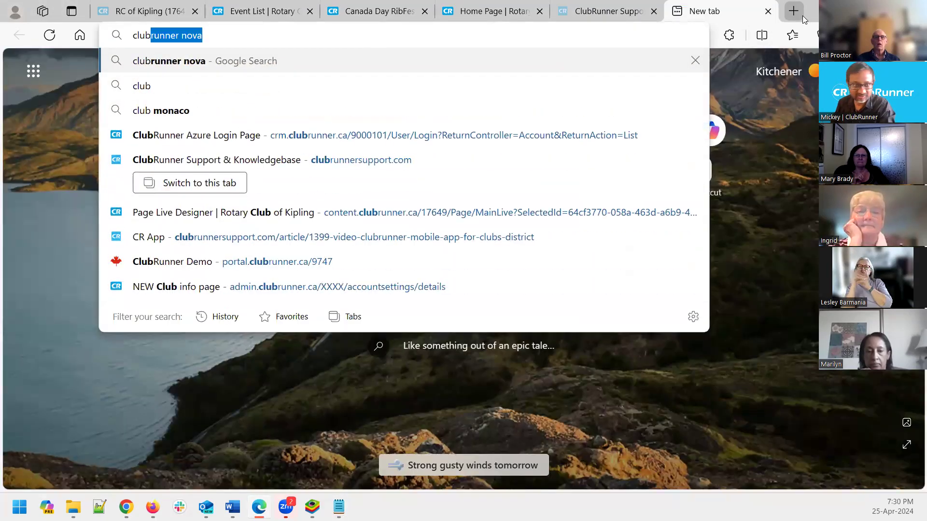
type("runner ba")
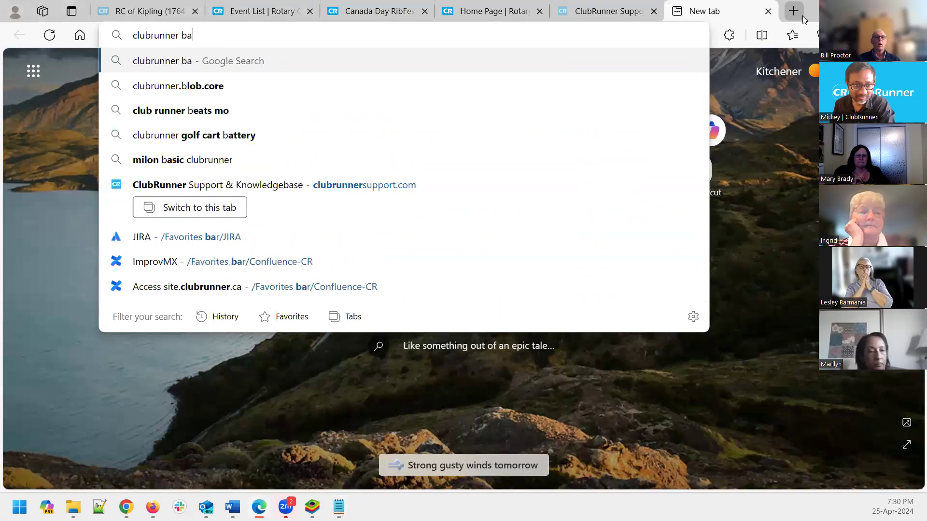
type("mbora")
key("Return")
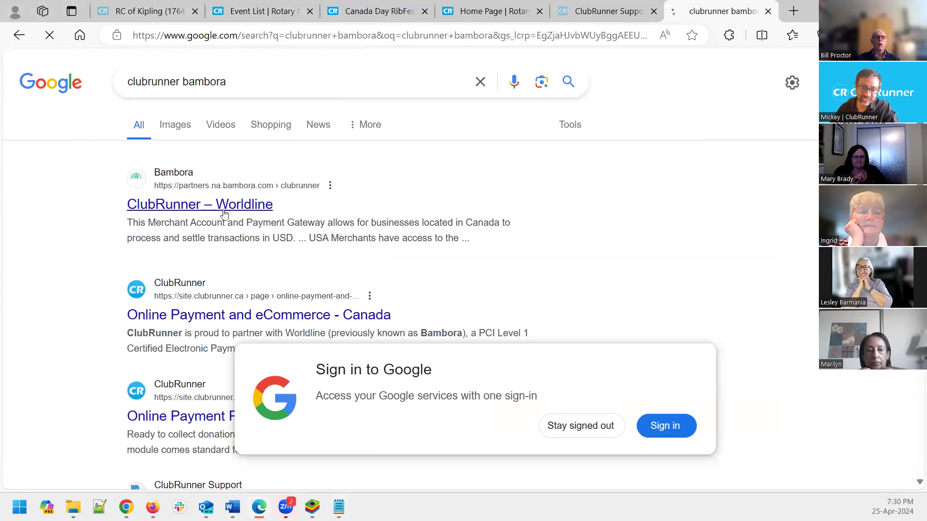
left_click(224, 214)
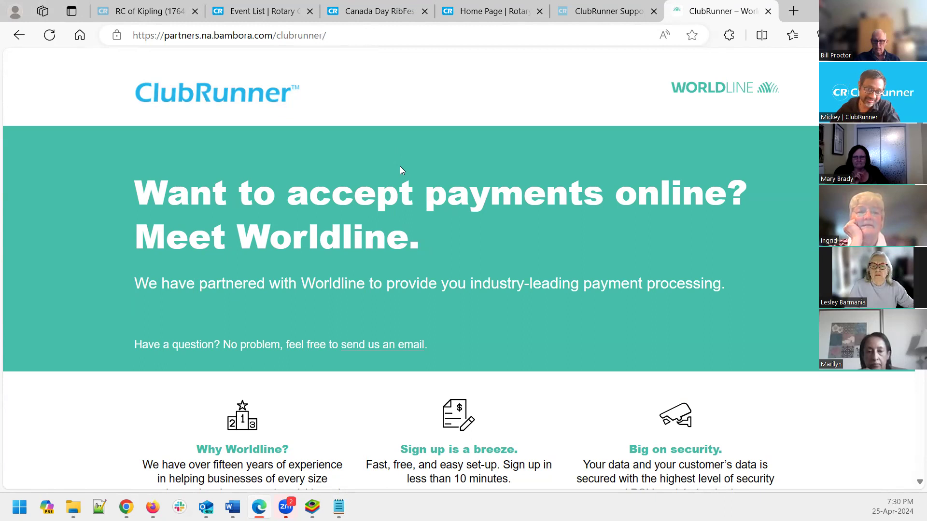
scroll(399, 170, "down", 8)
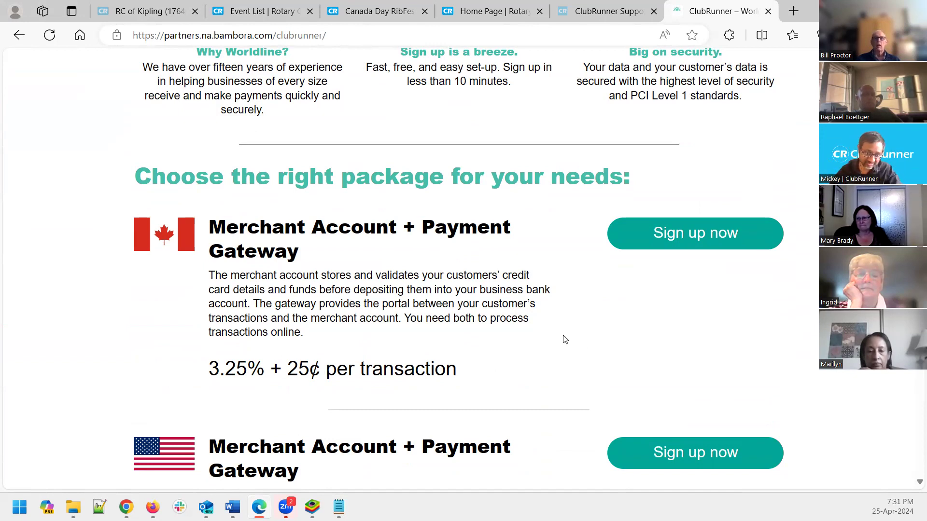
left_click_drag(466, 381, 208, 369)
left_click(562, 396)
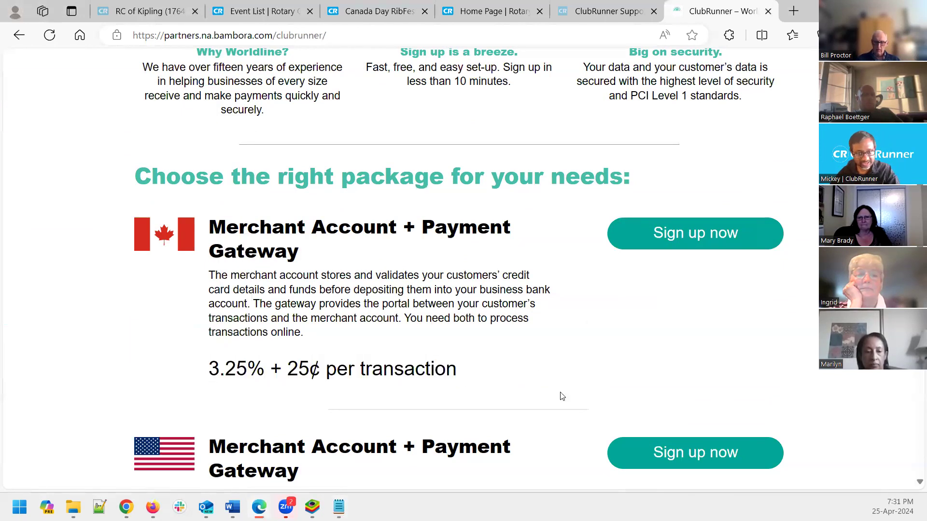
left_click(768, 12)
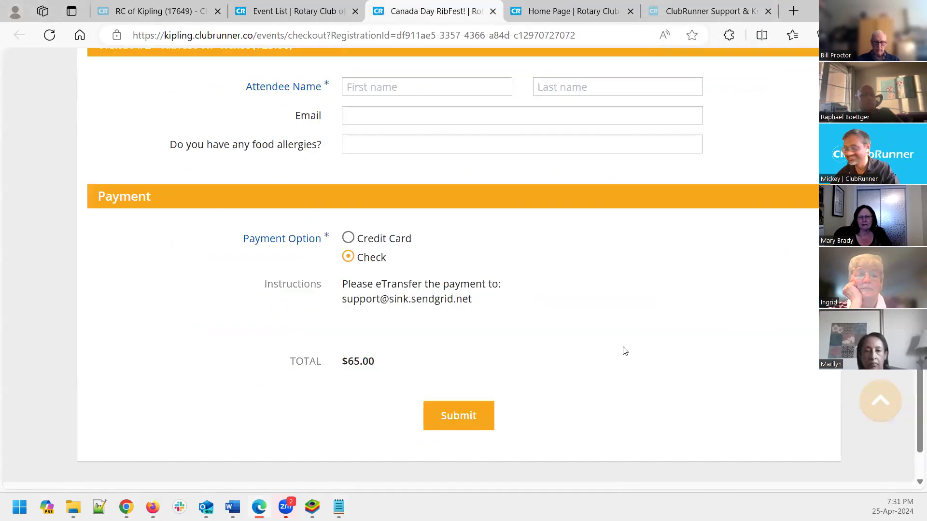
Scroll the checkout down to the Submit button, then go back to the Event List tab
scroll(624, 350, "up", 5)
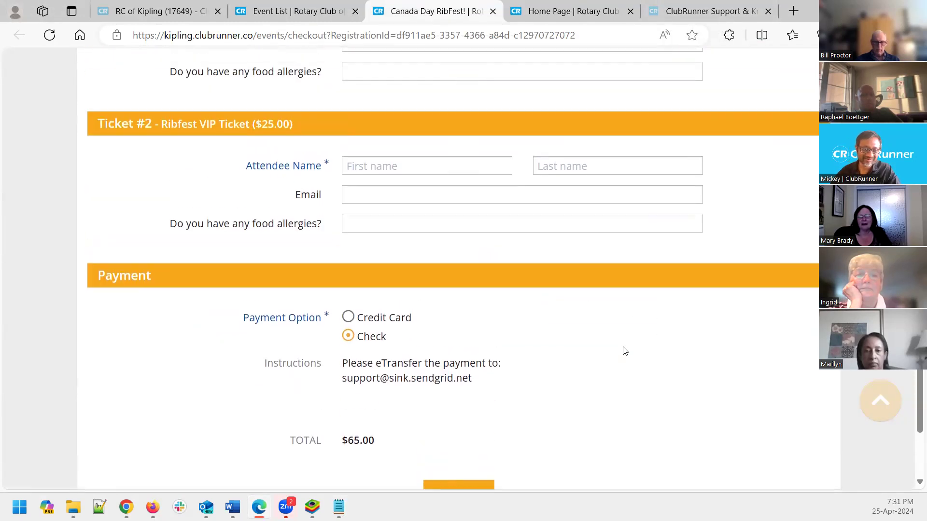
scroll(623, 347, "down", 1)
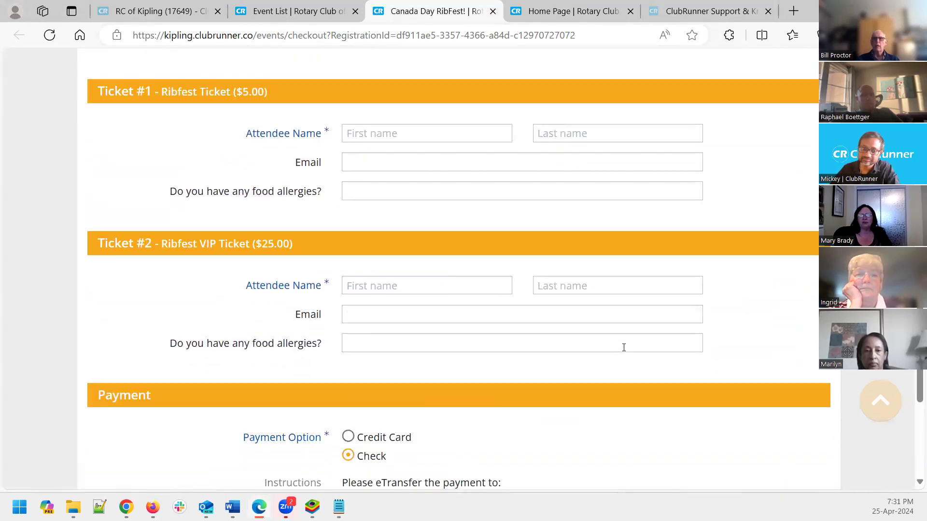
scroll(623, 348, "down", 3)
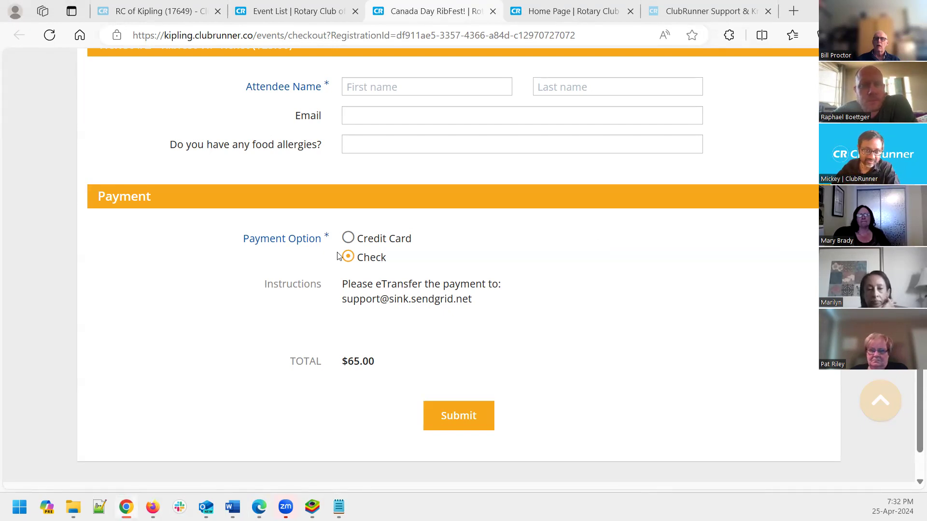
left_click(319, 6)
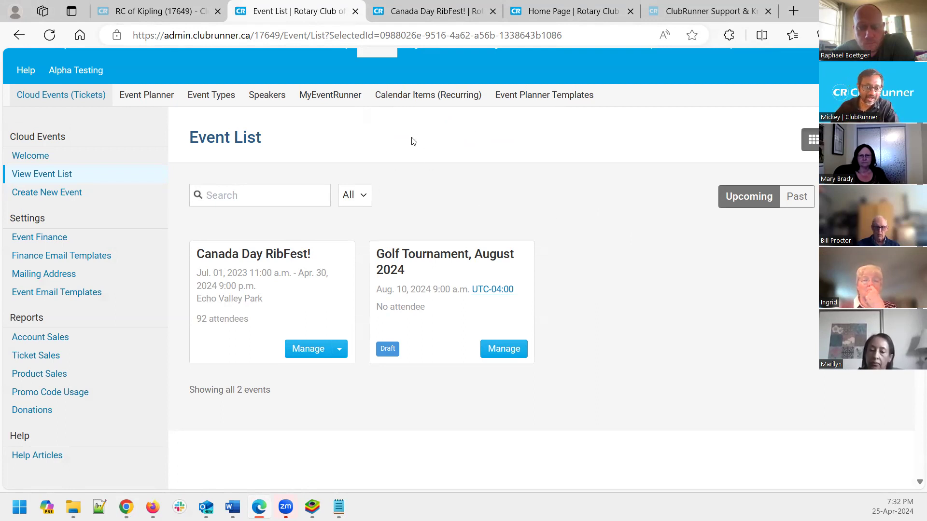
Open the Canada Day RibFest! dashboard showing $3,011.50 revenue and ticket, product and donation totals
scroll(440, 188, "up", 2)
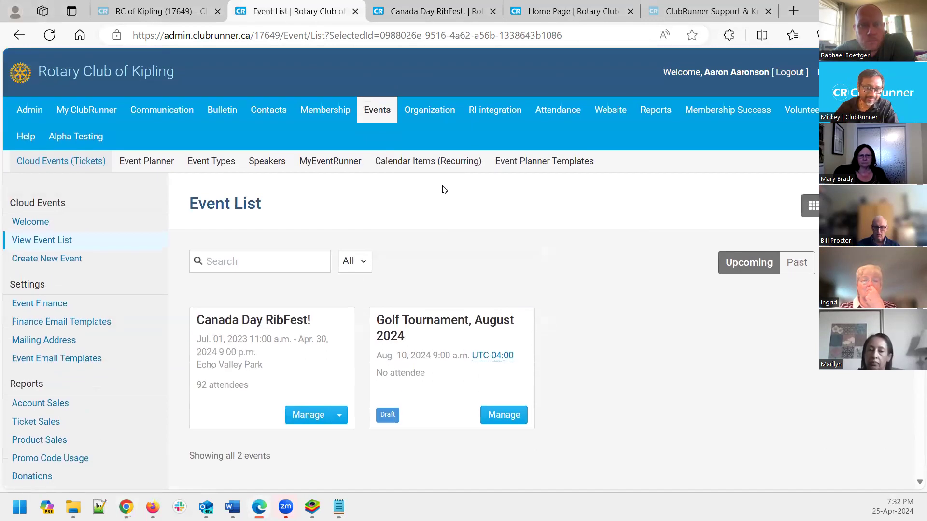
left_click(439, 12)
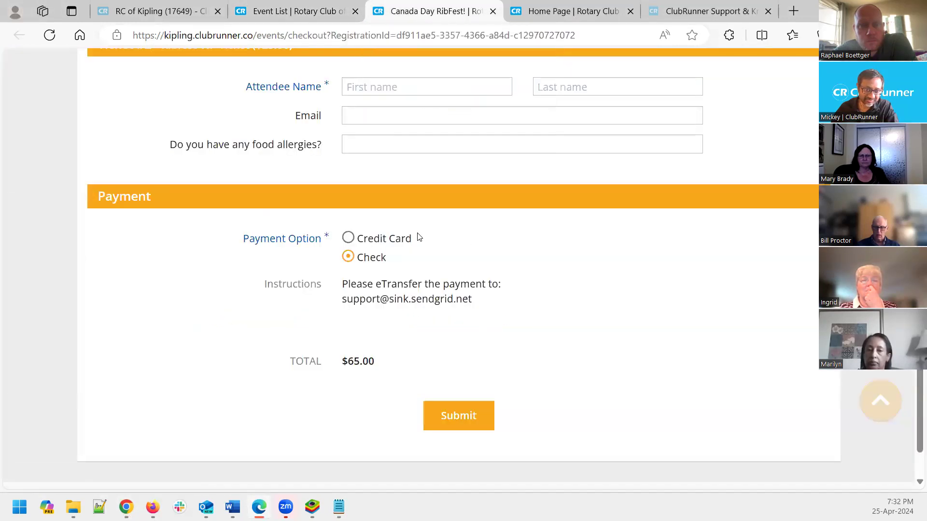
left_click(309, 6)
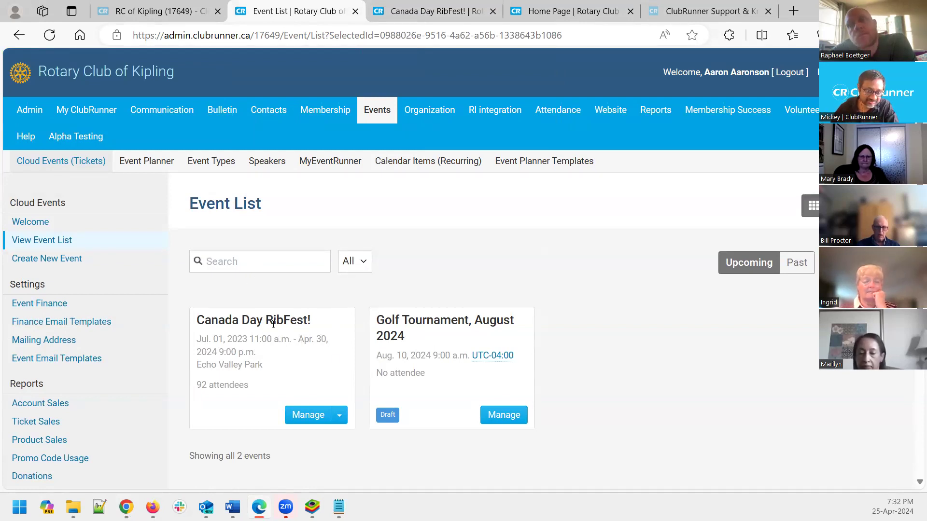
left_click(311, 416)
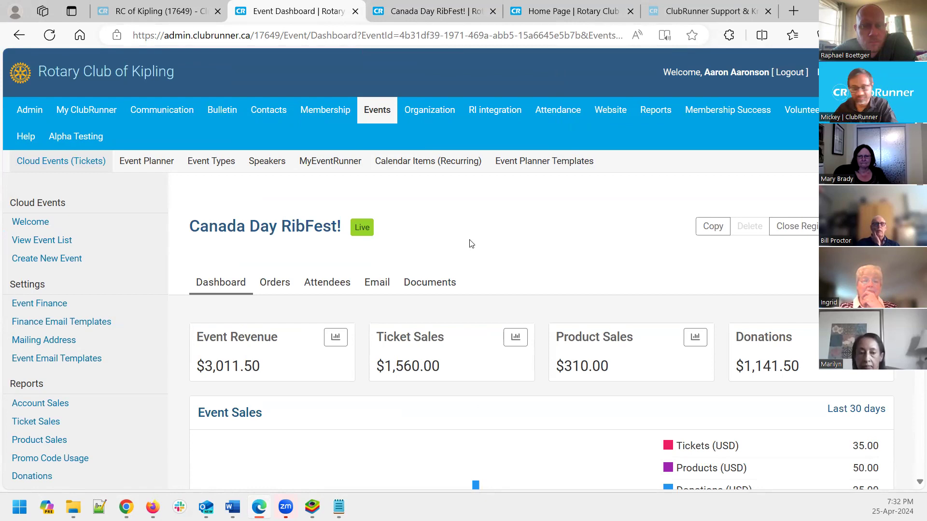
scroll(471, 246, "down", 3)
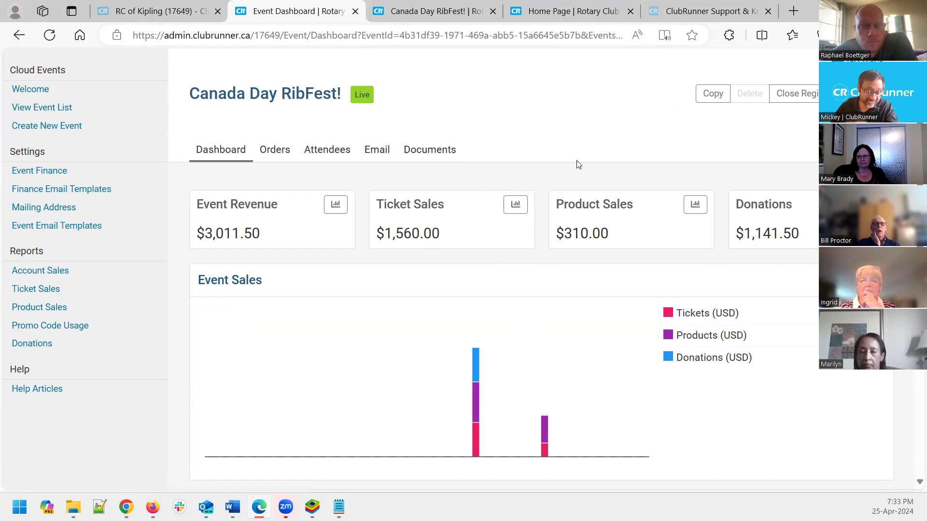
scroll(577, 165, "up", 3)
scroll(577, 165, "down", 2)
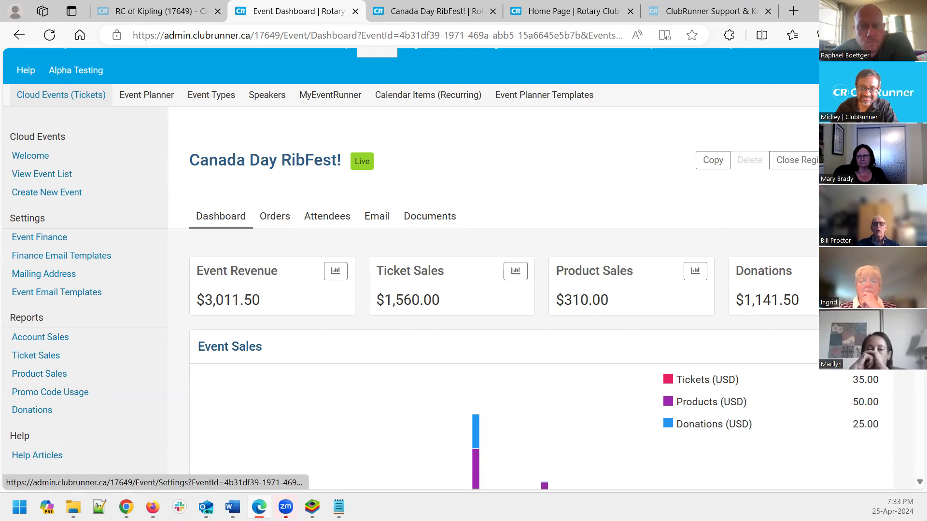
Review the RibFest setup Details, then show the Form tab's vendor, t-shirt and allergy questions
left_click(869, 216)
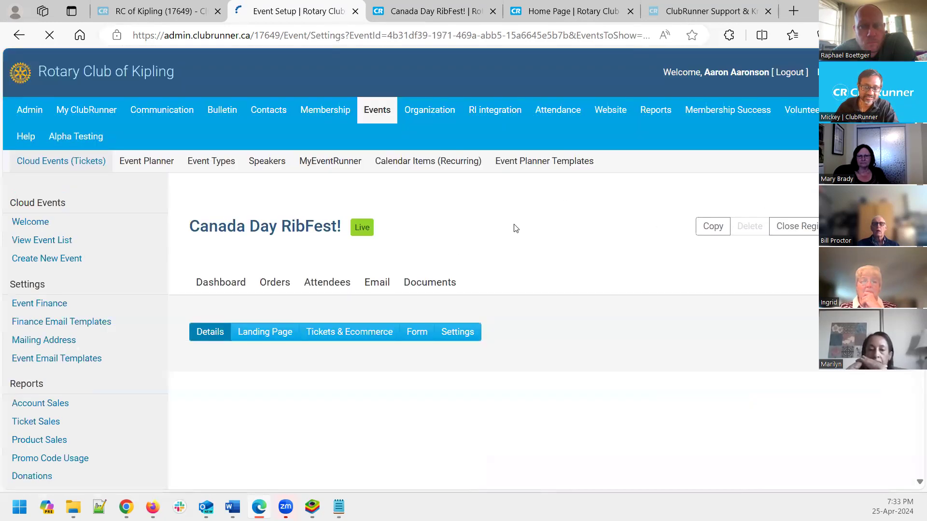
scroll(455, 249, "down", 1)
scroll(455, 250, "down", 3)
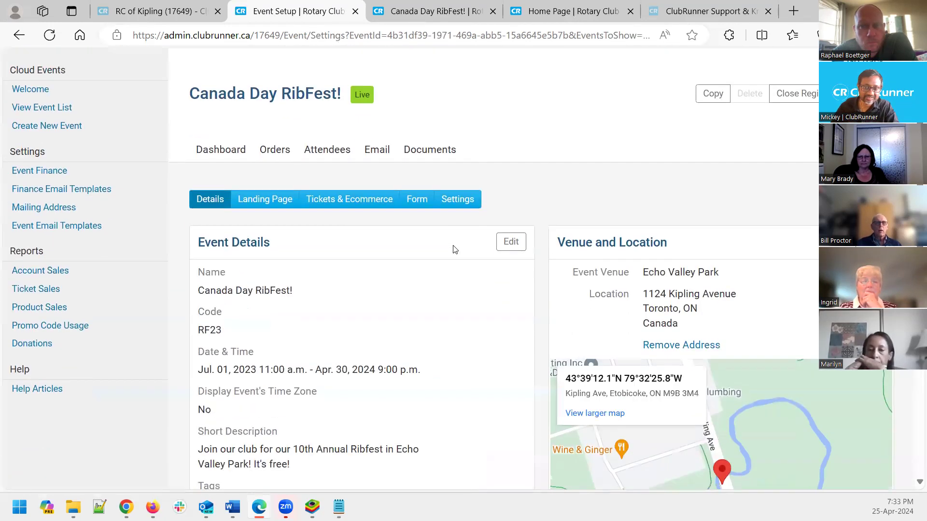
scroll(455, 250, "up", 2)
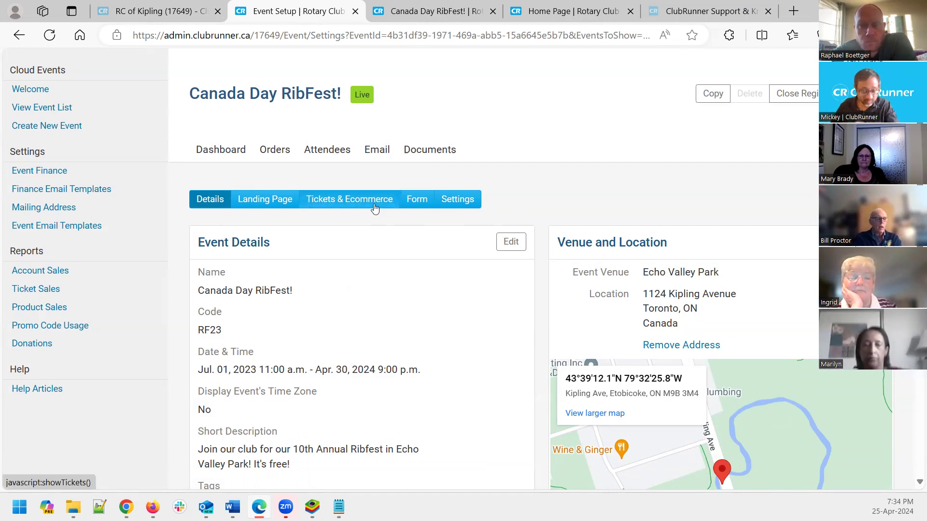
scroll(307, 325, "down", 1)
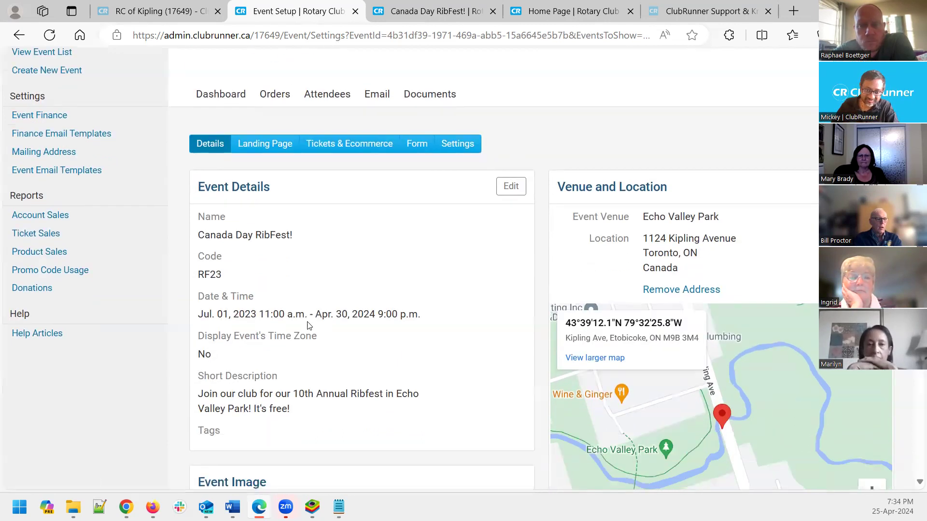
scroll(492, 355, "down", 3)
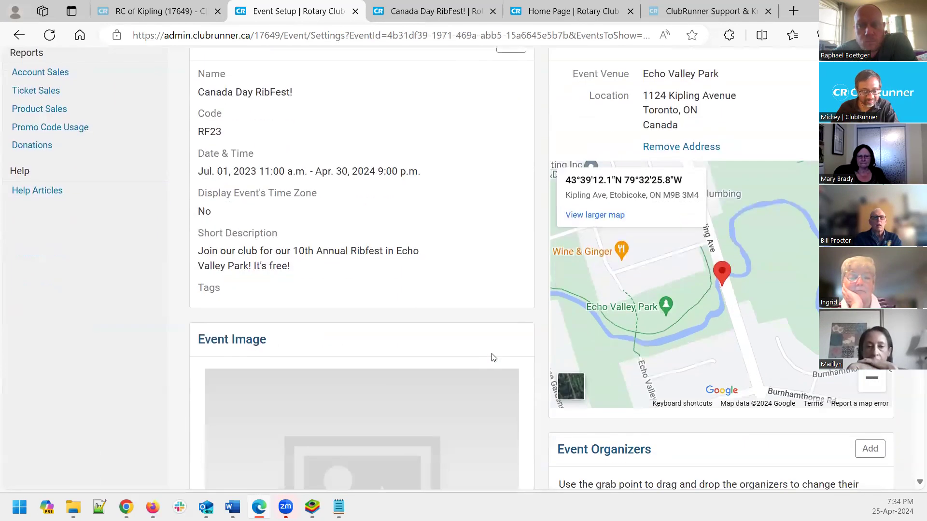
scroll(493, 357, "up", 4)
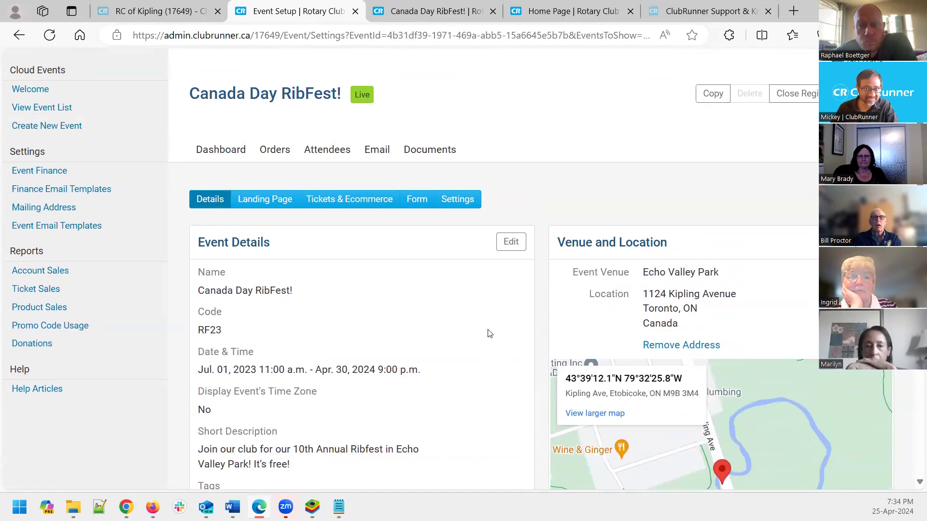
left_click(423, 206)
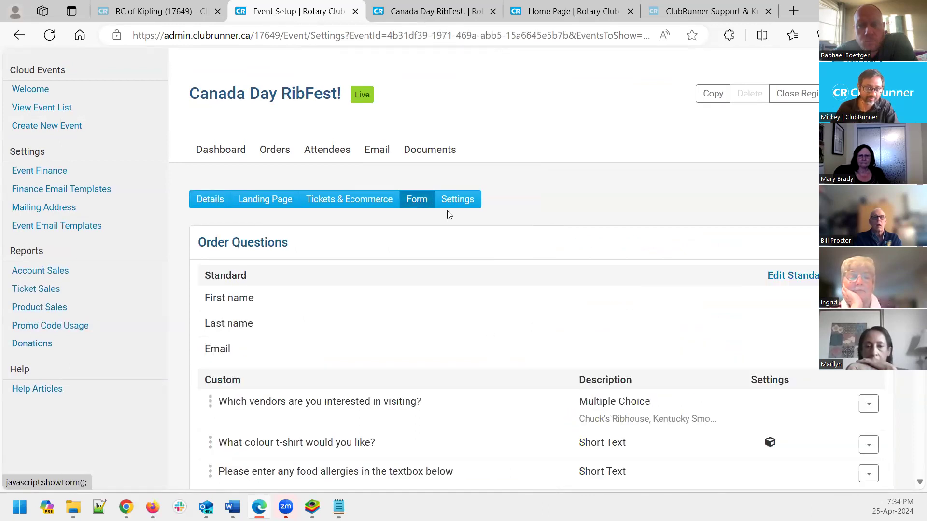
Open the Add Custom Question dialog for a new RibFest order question
scroll(649, 248, "down", 1)
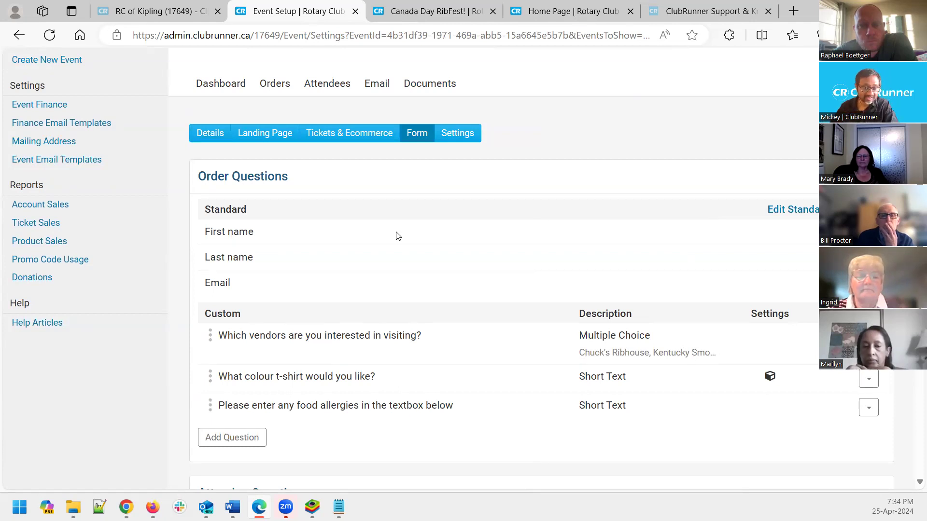
left_click(233, 438)
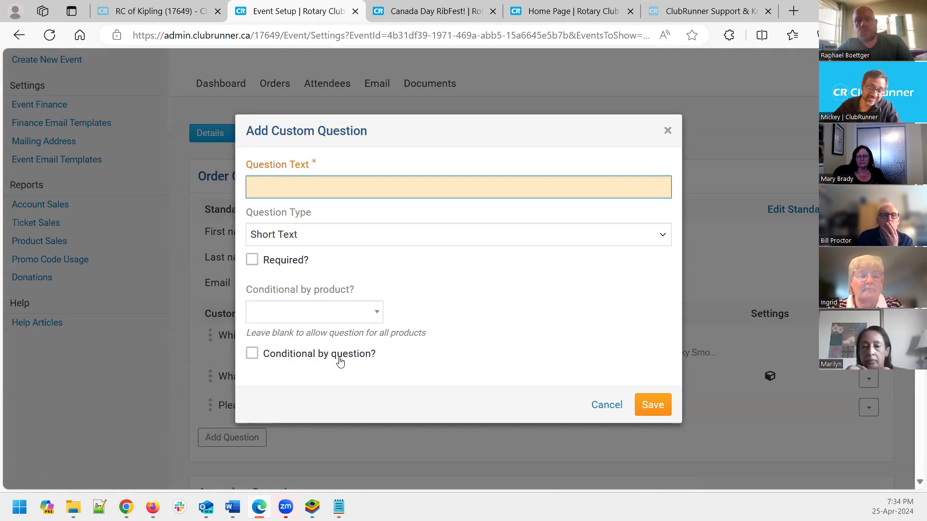
Make the new question conditional, shown when Any rule matches
left_click(251, 353)
scroll(497, 349, "down", 1)
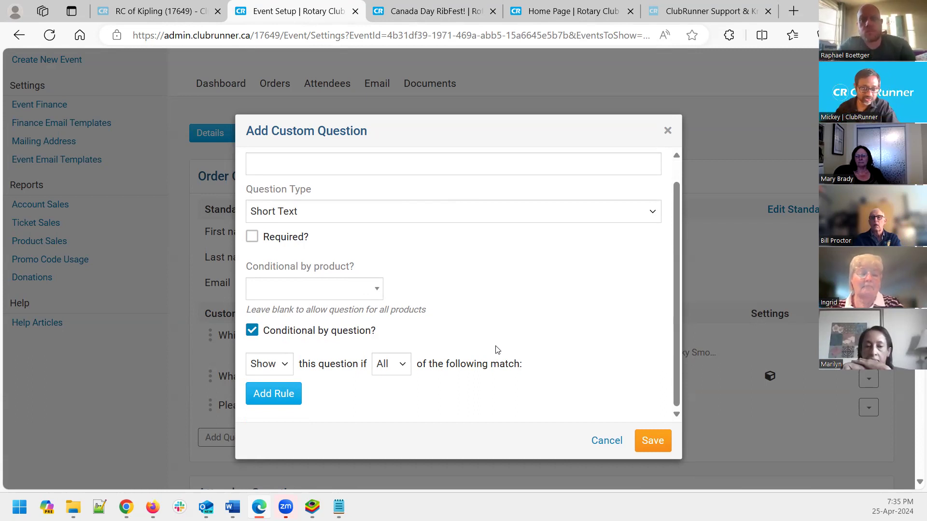
left_click(390, 364)
left_click(392, 396)
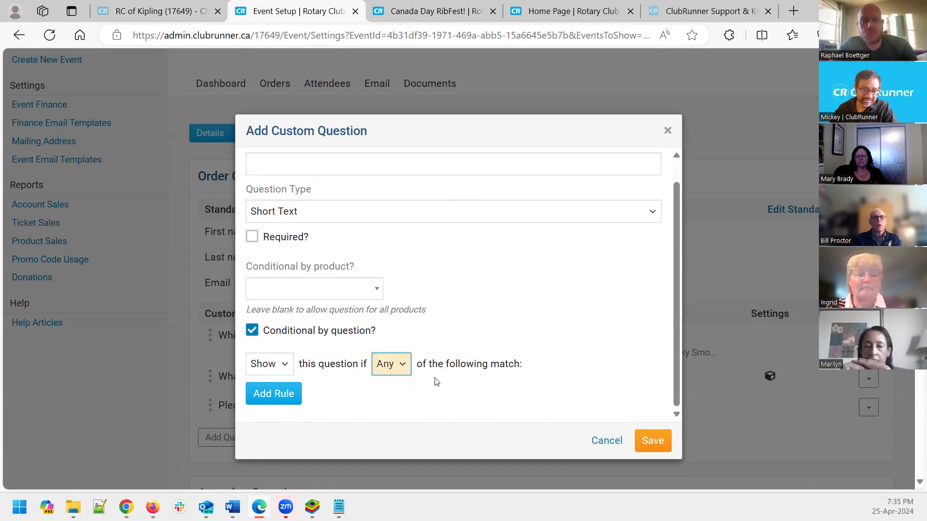
left_click(266, 362)
left_click(264, 383)
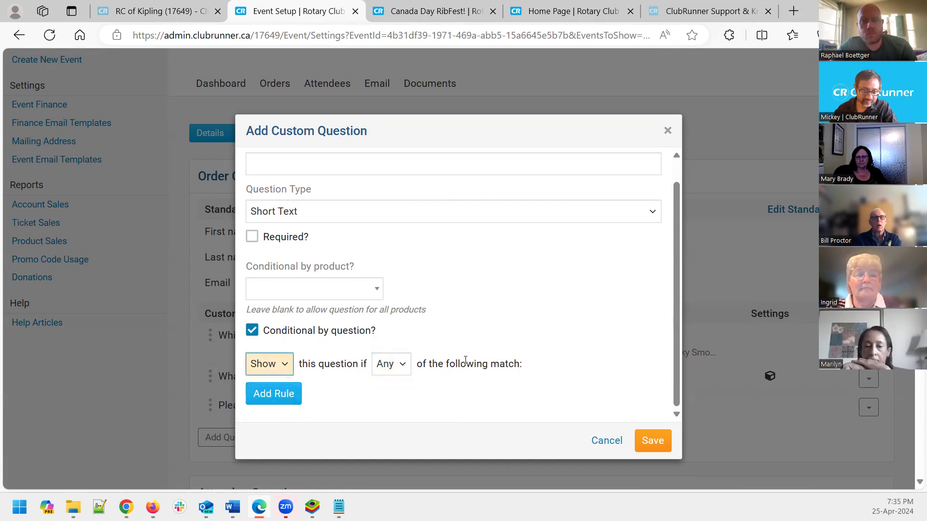
scroll(394, 349, "down", 3)
Add a rule based on the vendors question with the 'is' comparison
left_click(274, 265)
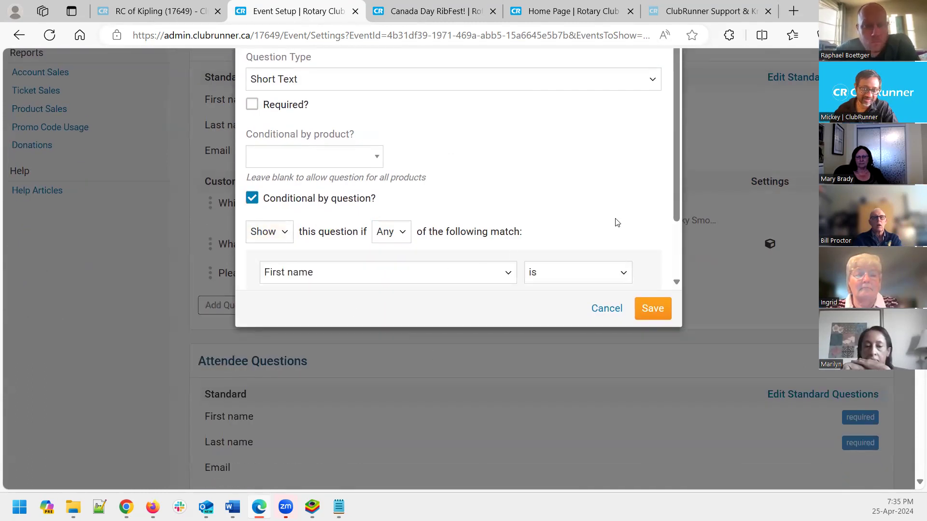
scroll(614, 222, "down", 2)
left_click(500, 193)
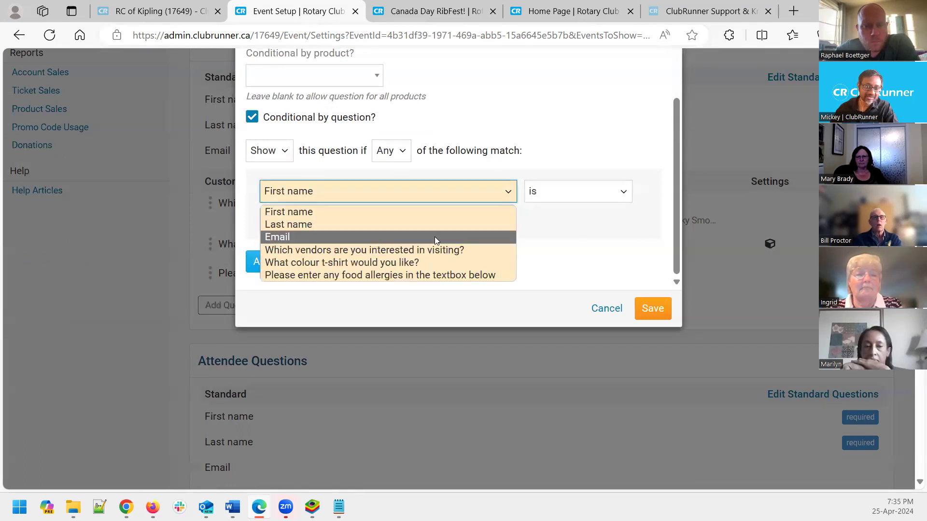
left_click(453, 251)
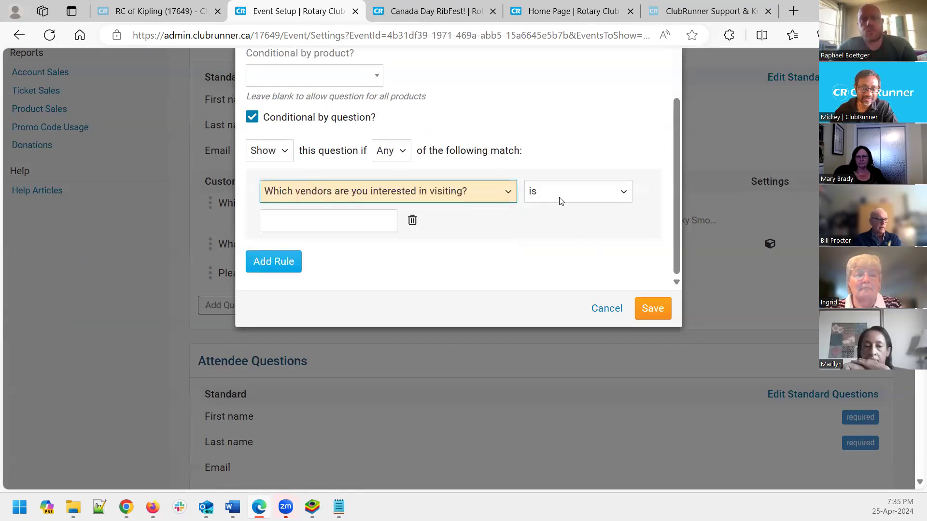
left_click(575, 197)
left_click(573, 193)
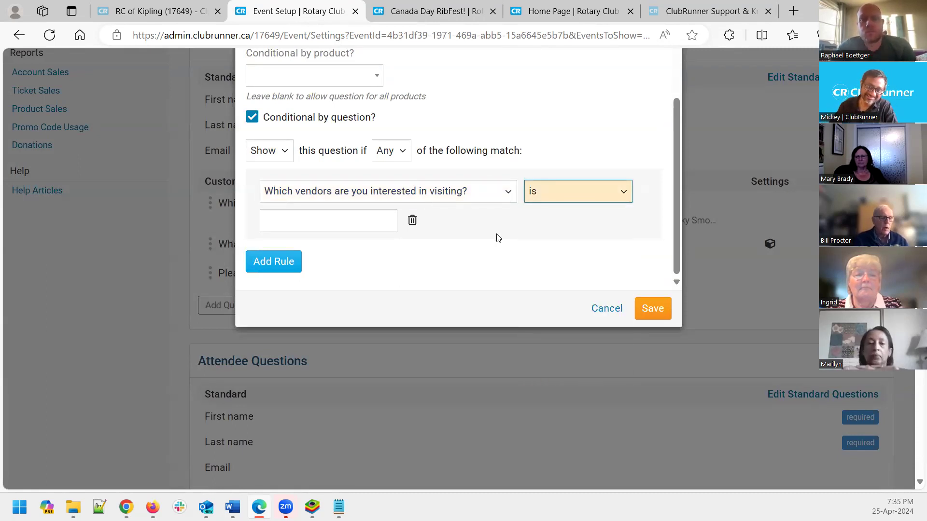
Discard the new question without saving, leaving the order questions unchanged
scroll(536, 287, "up", 1)
scroll(539, 276, "up", 1)
scroll(544, 269, "down", 2)
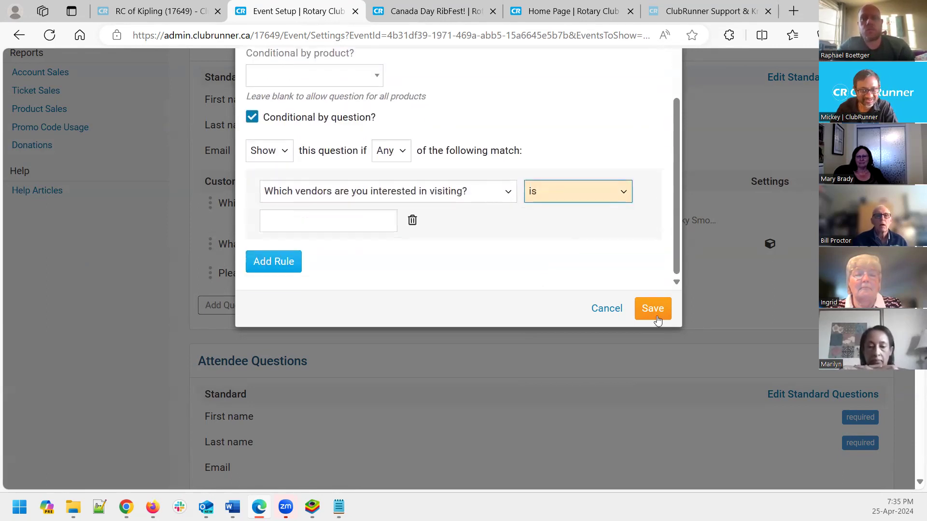
scroll(727, 318, "up", 3)
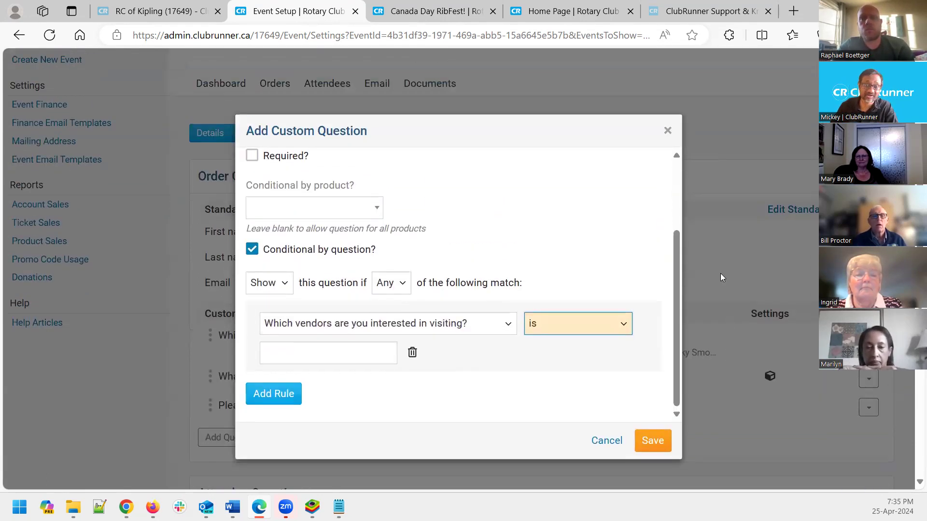
left_click(668, 132)
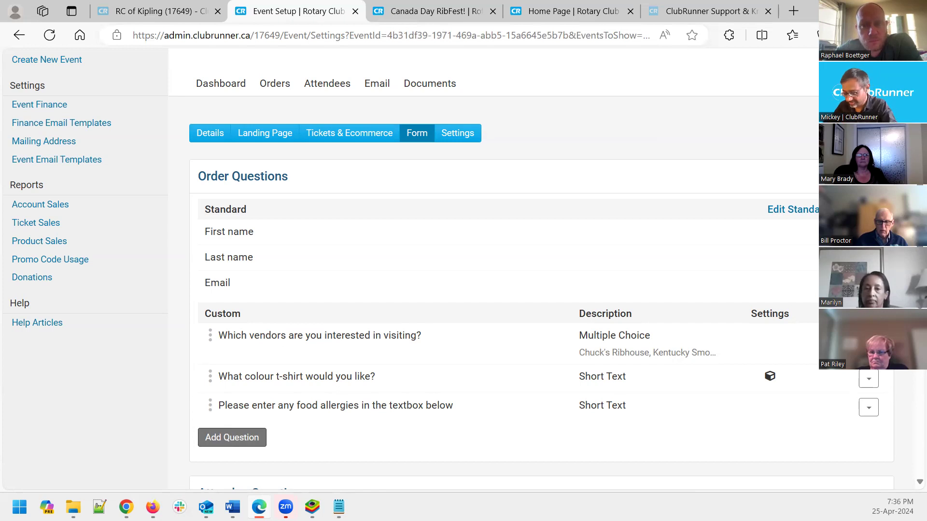
Check the text editor notes, then show RibFest's Tickets & Ecommerce table: five tickets, 92 sold
key("super")
key("Return")
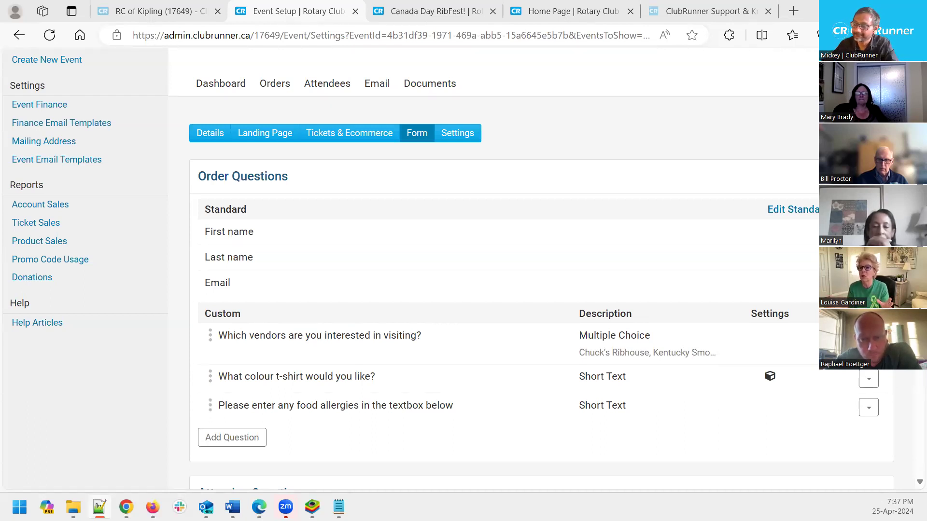
left_click(566, 147)
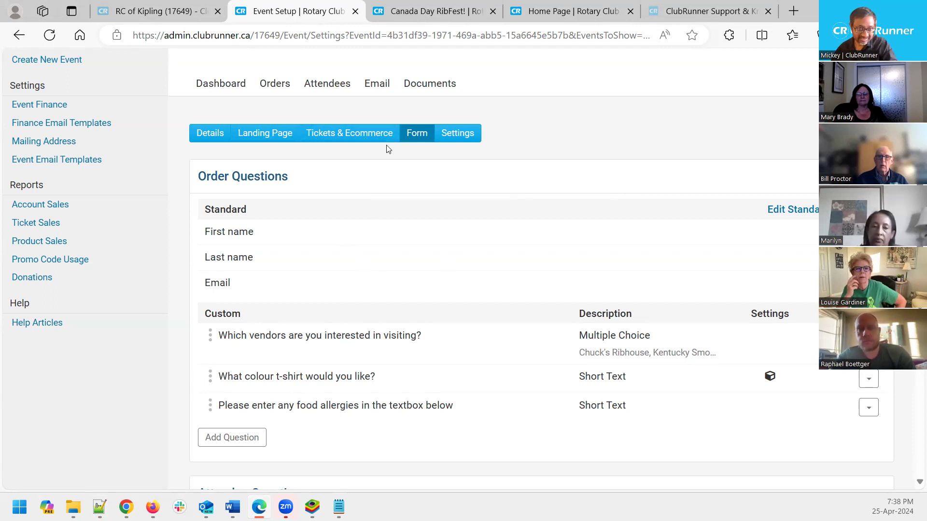
scroll(386, 149, "up", 2)
left_click(348, 198)
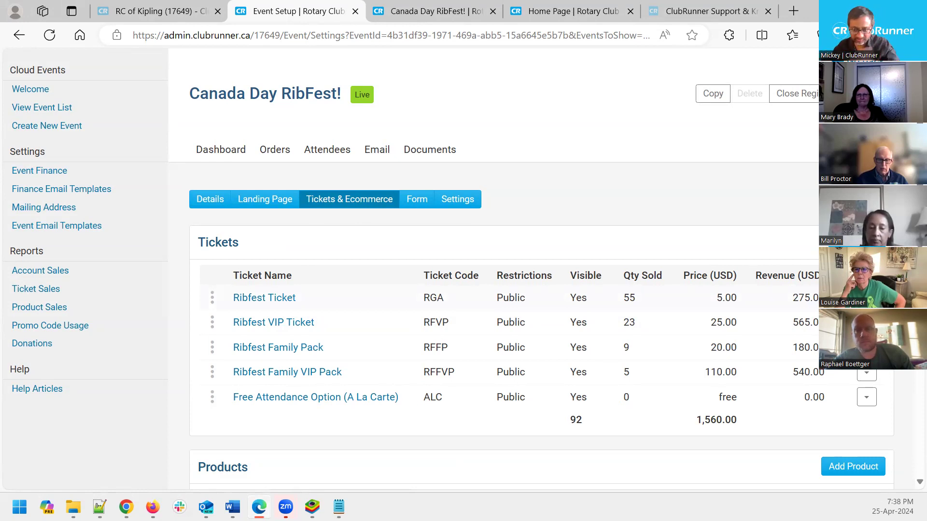
Open the Ribfest Ticket in the Edit Ticket dialog and review its fields
left_click(866, 298)
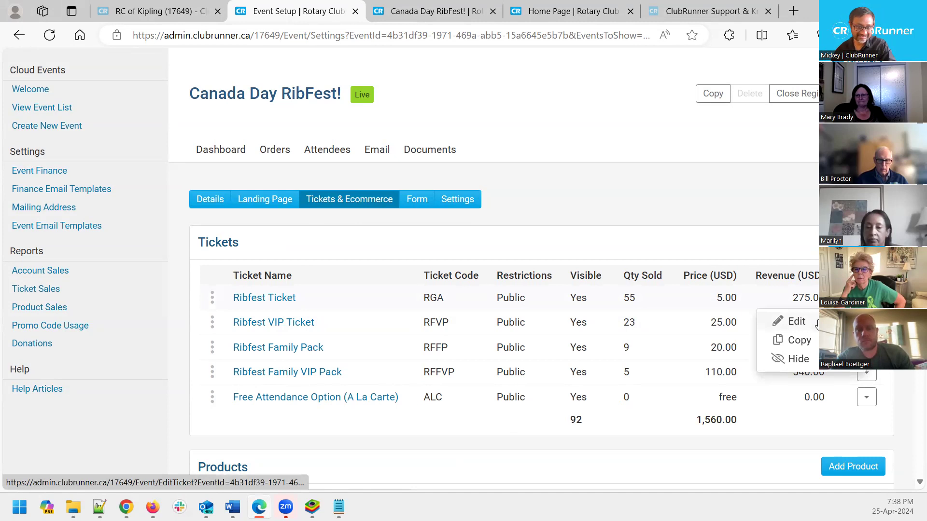
left_click(795, 320)
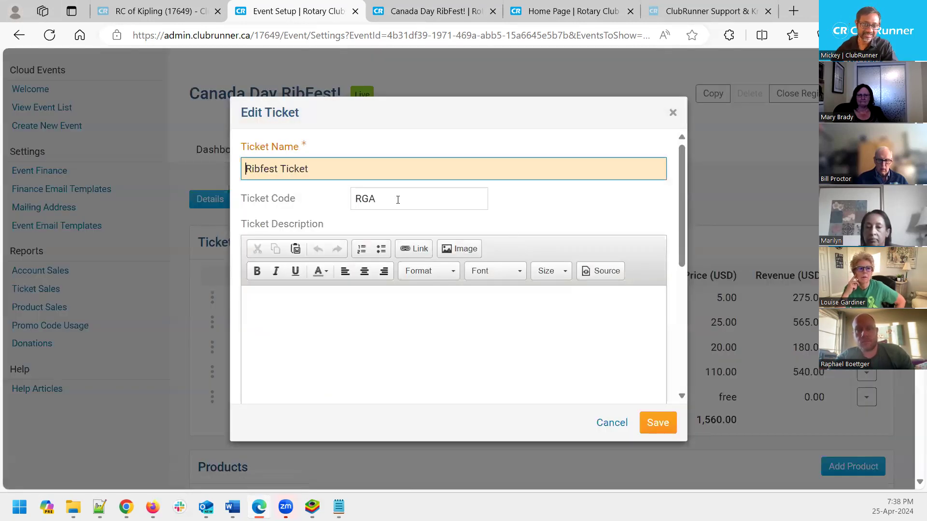
key("Tab")
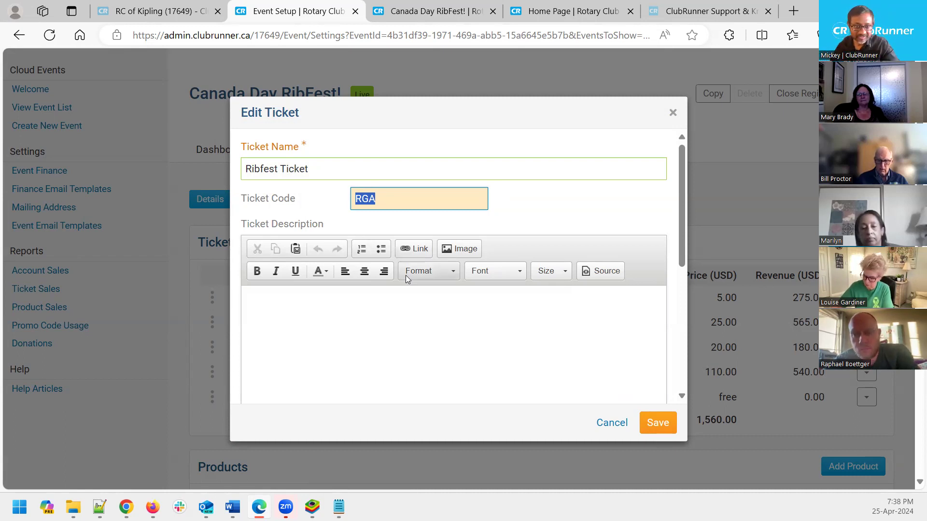
scroll(400, 282, "down", 4)
scroll(401, 292, "down", 2)
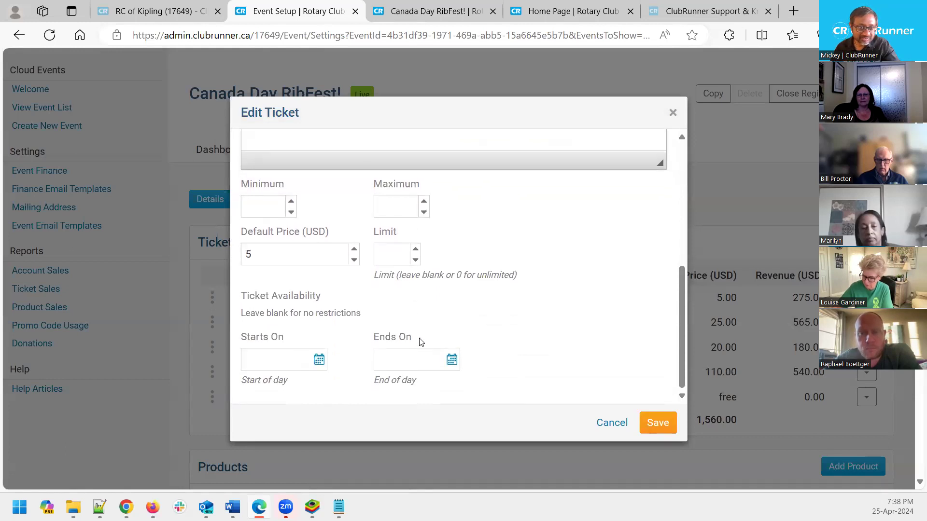
scroll(376, 314, "up", 1)
Select the default price value, then the ticket code RGA
double_click(272, 293)
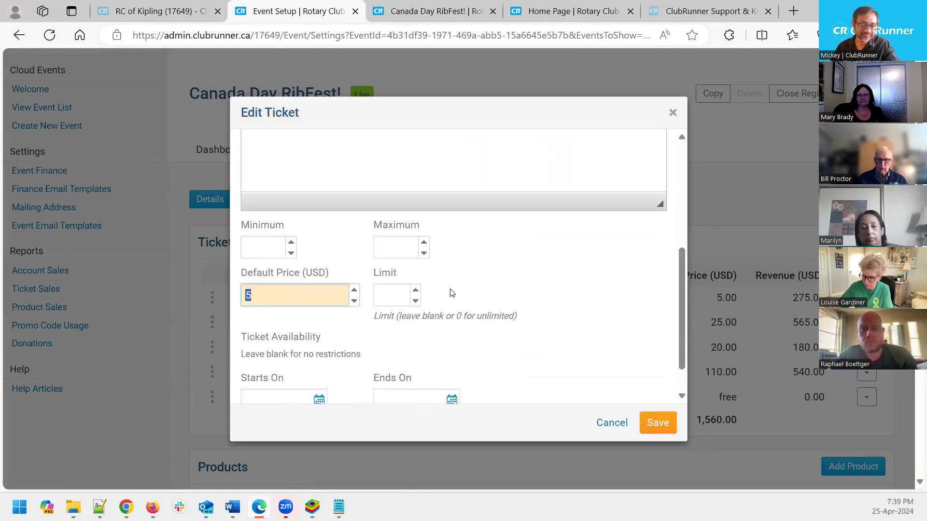
scroll(544, 294, "up", 5)
scroll(544, 296, "down", 2)
scroll(544, 295, "up", 2)
scroll(544, 295, "down", 3)
scroll(544, 295, "up", 3)
scroll(544, 296, "up", 1)
double_click(360, 199)
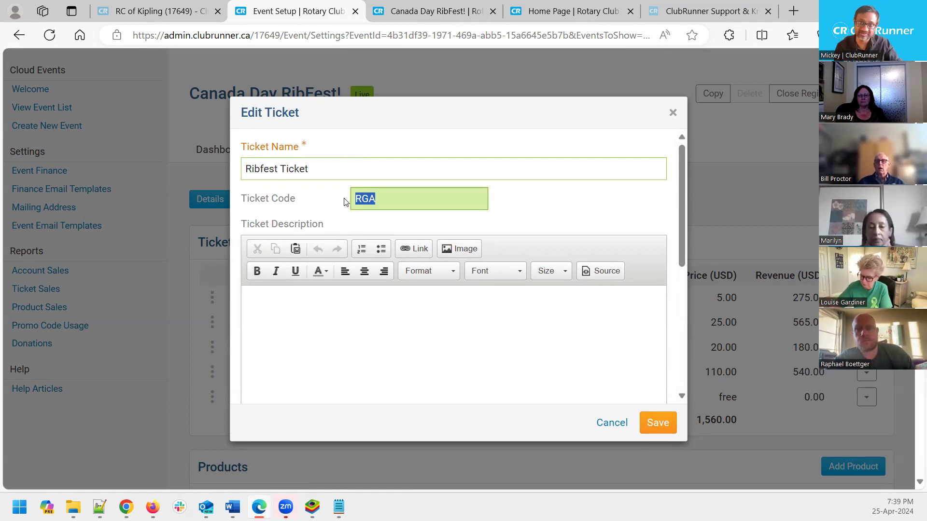
Try suffixes like '-1' and symbols in the Ticket Code, restore RGA, and cancel without saving
key("Right")
type("1")
key("BackSpace")
key("BackSpace")
type("-1")
key("BackSpace")
key("BackSpace")
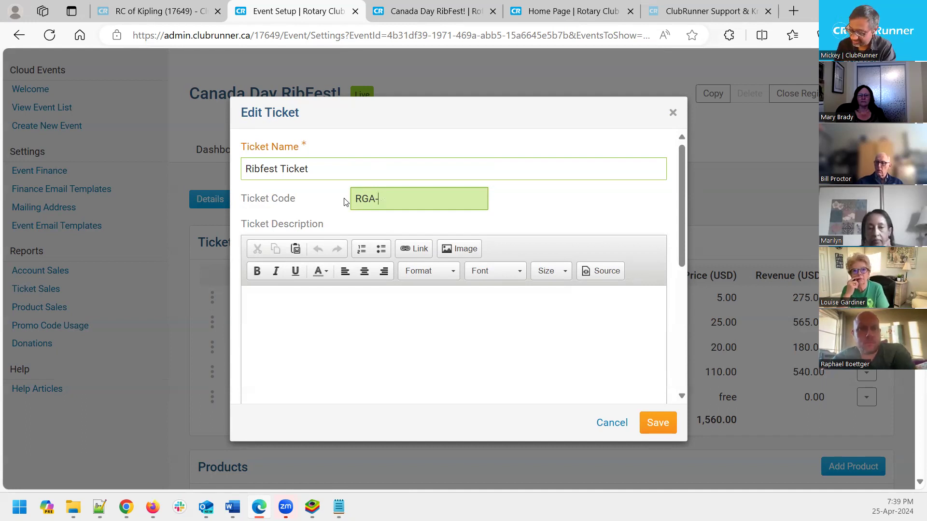
type("%$%*$($")
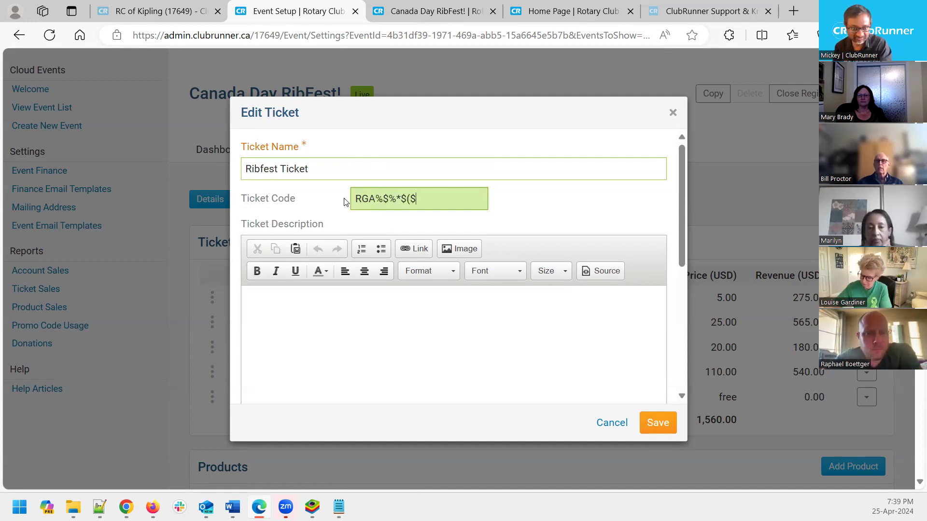
key("BackSpace")
key("BackSpace")
key("BackSpace")
key("BackSpace")
key("BackSpace")
key("BackSpace")
key("BackSpace")
key("BackSpace")
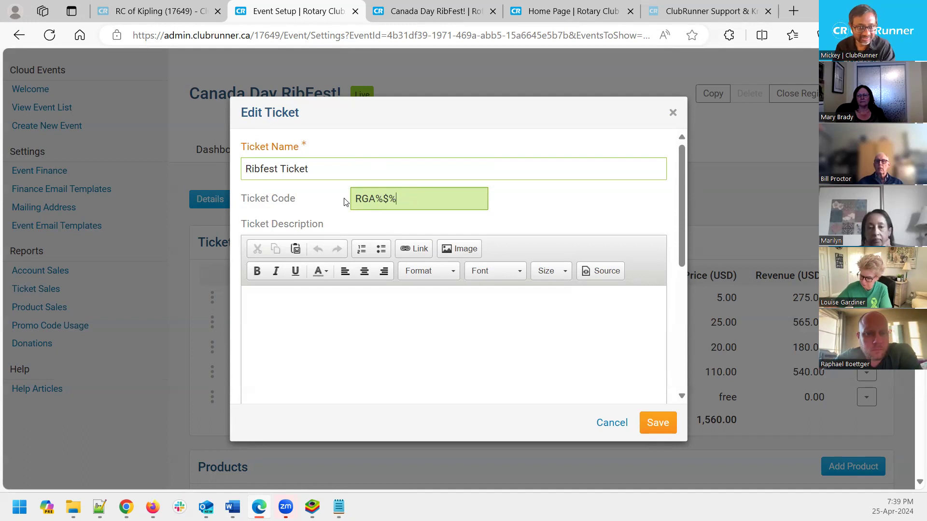
type("A")
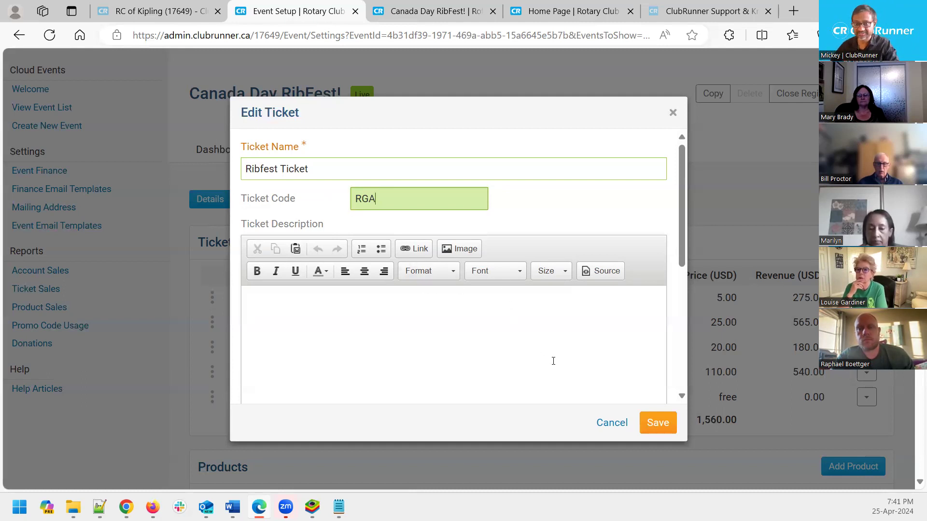
left_click(611, 423)
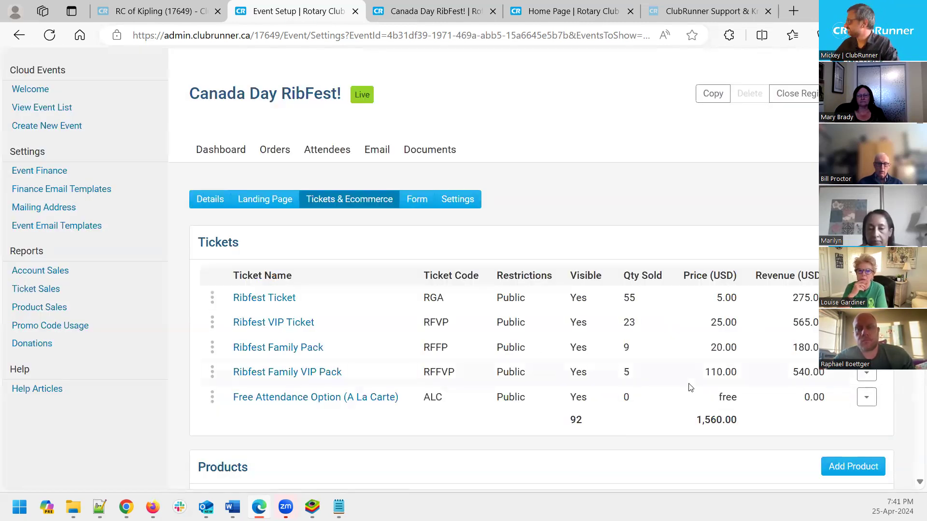
key("alt+Tab")
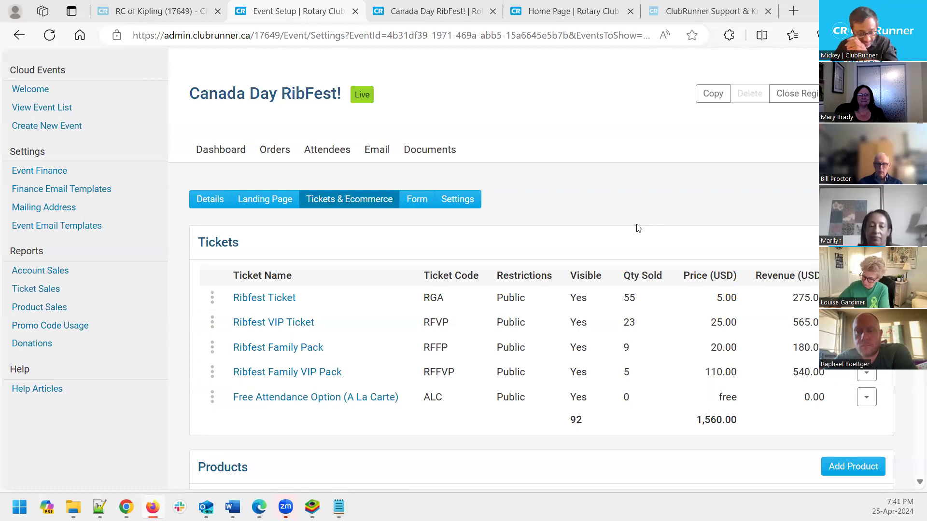
scroll(638, 228, "up", 3)
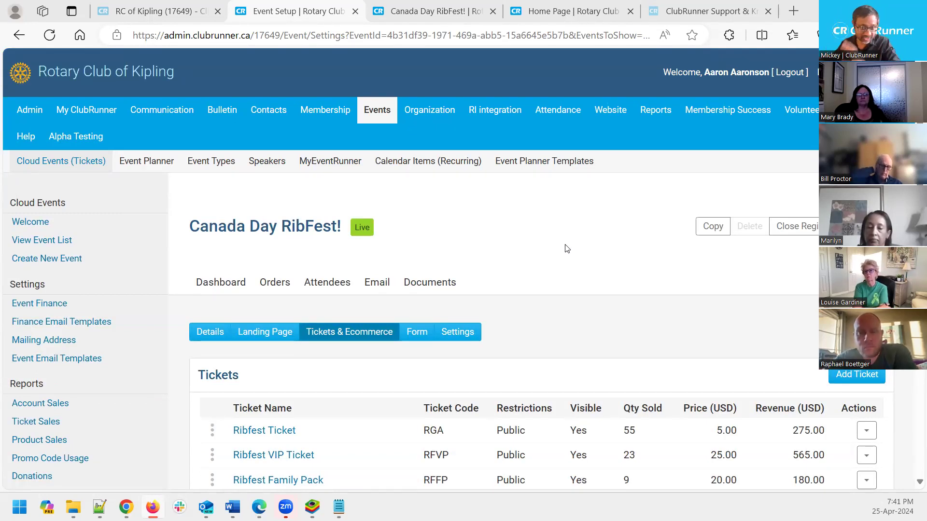
scroll(566, 249, "down", 3)
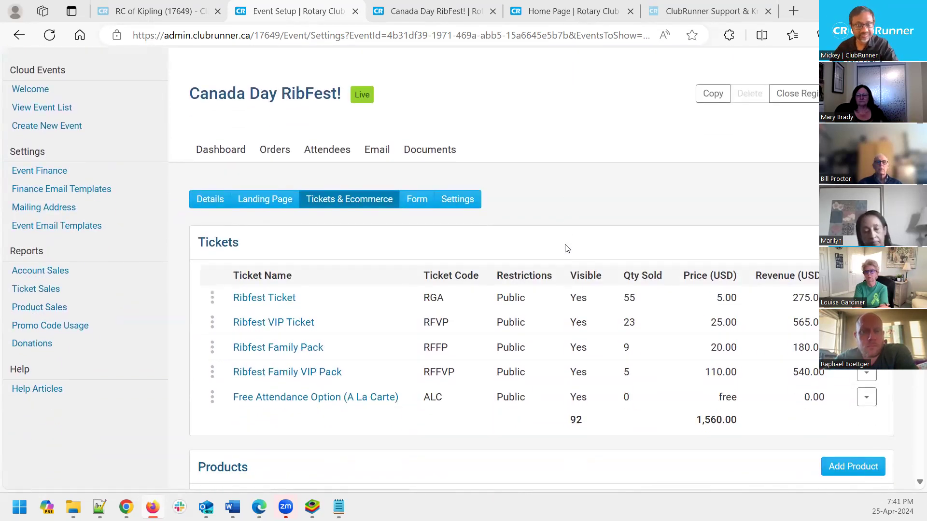
scroll(476, 180, "up", 1)
scroll(476, 180, "down", 1)
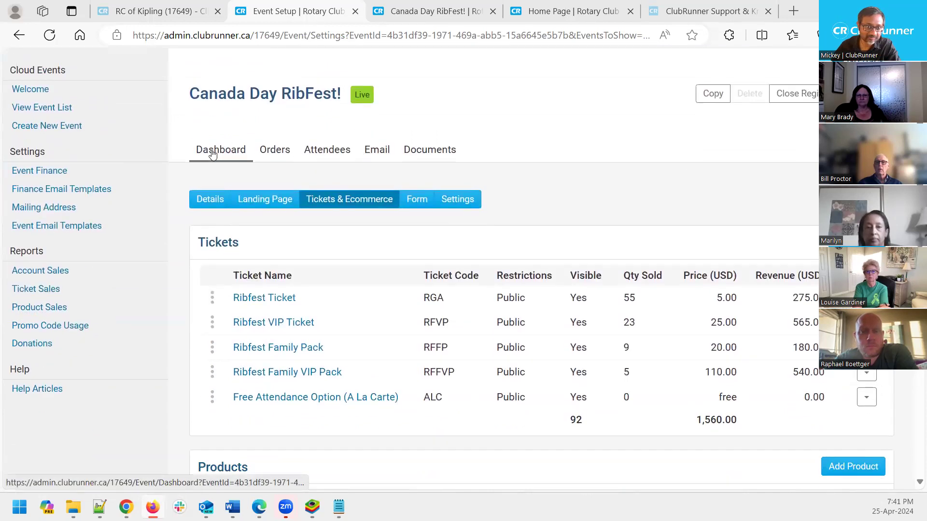
Review the RibFest dashboard's revenue totals, sales chart and ticket sales, e.g. 55 Ribfest Tickets for $275.00
left_click(212, 154)
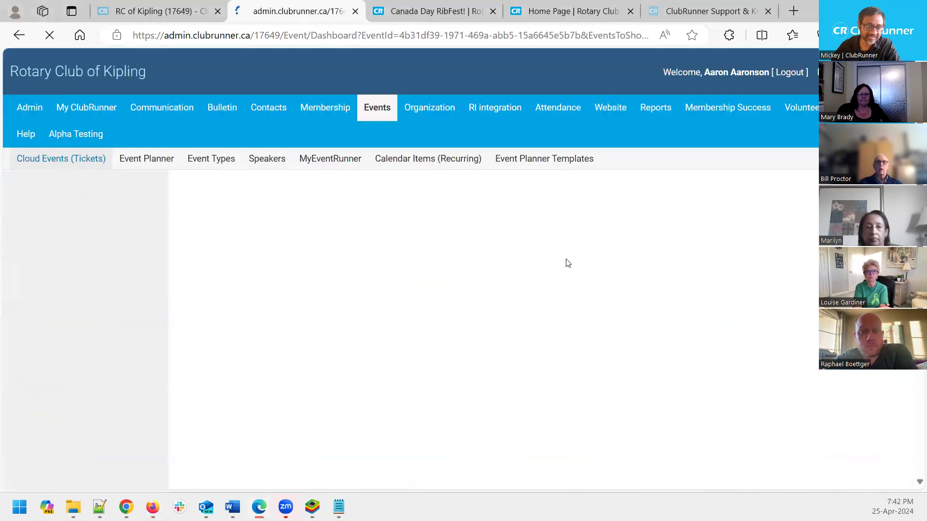
scroll(534, 270, "down", 2)
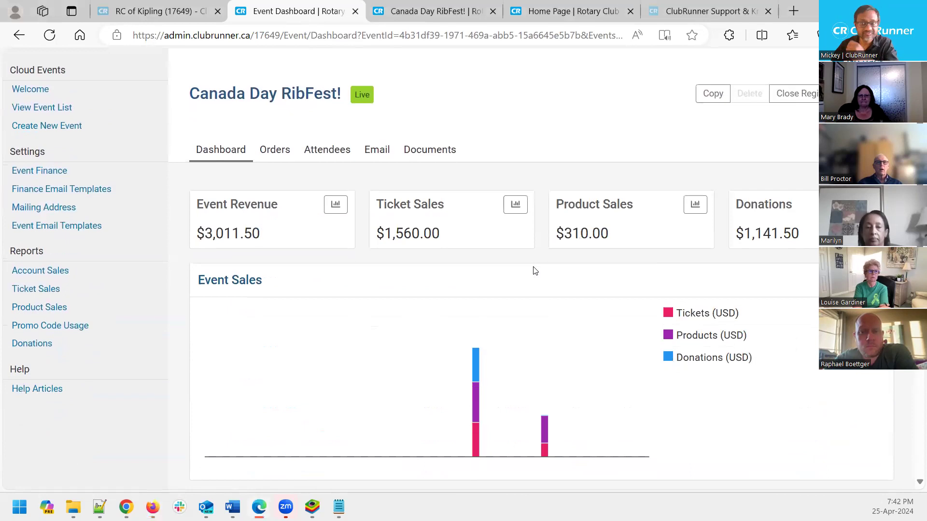
scroll(534, 271, "up", 1)
scroll(534, 271, "up", 1)
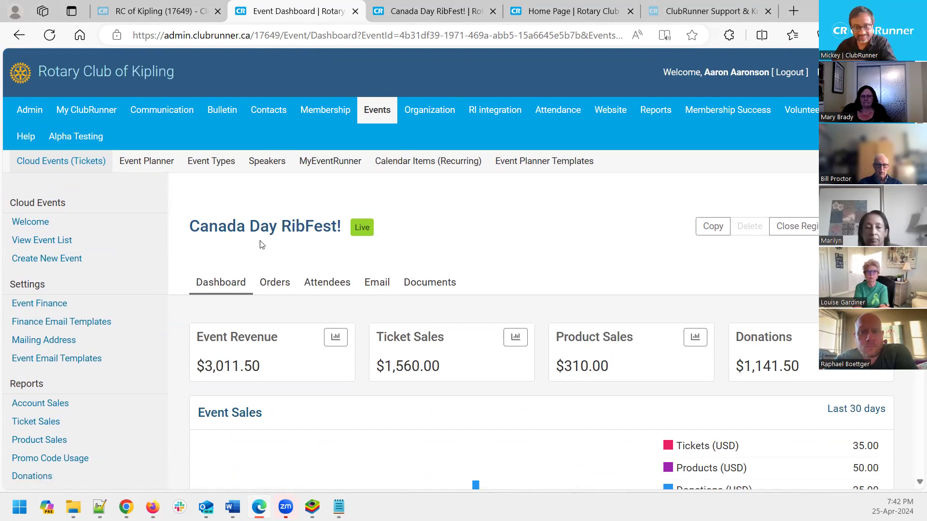
scroll(261, 244, "down", 2)
scroll(438, 325, "down", 8)
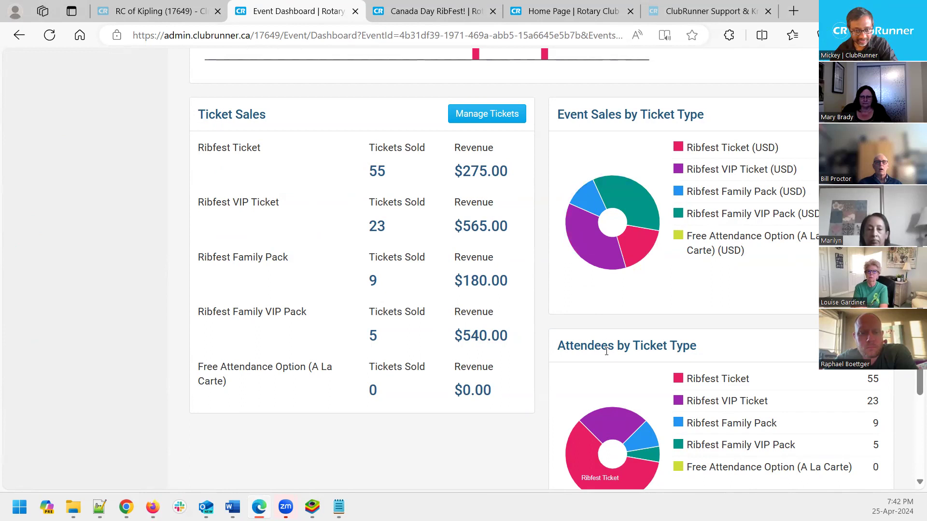
scroll(606, 351, "down", 1)
mouse_move(605, 351)
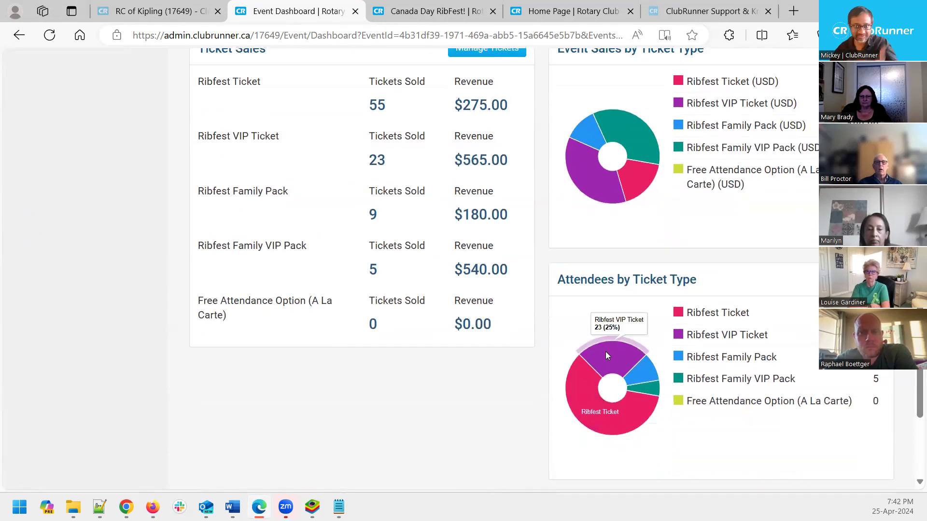
scroll(534, 325, "up", 2)
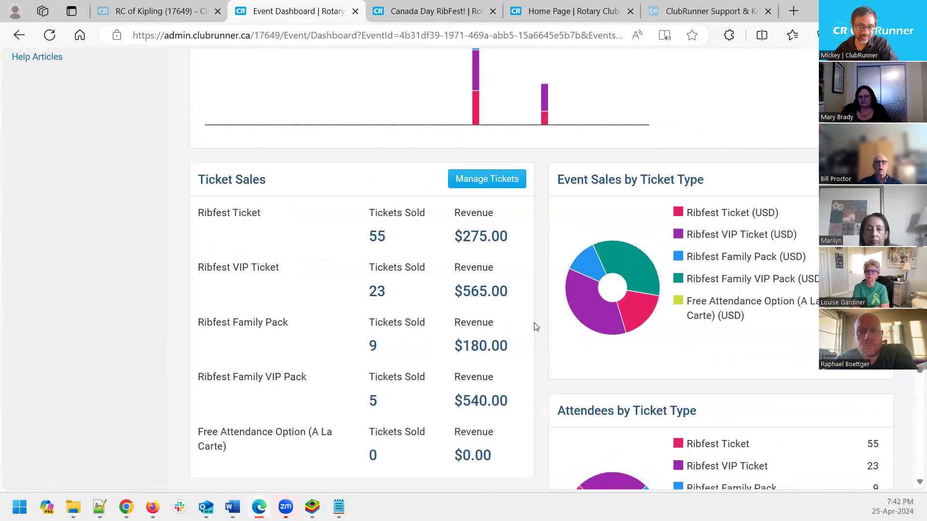
scroll(565, 275, "up", 3)
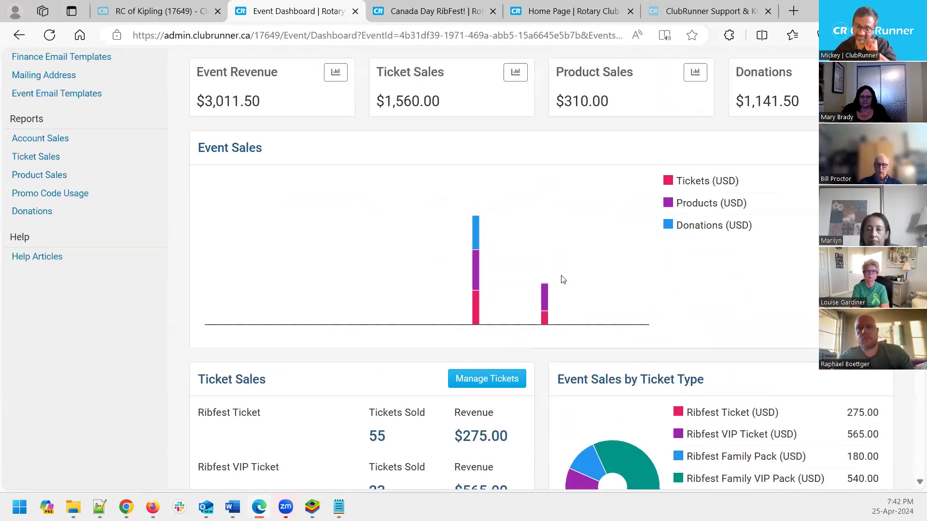
scroll(563, 280, "up", 3)
scroll(563, 279, "up", 1)
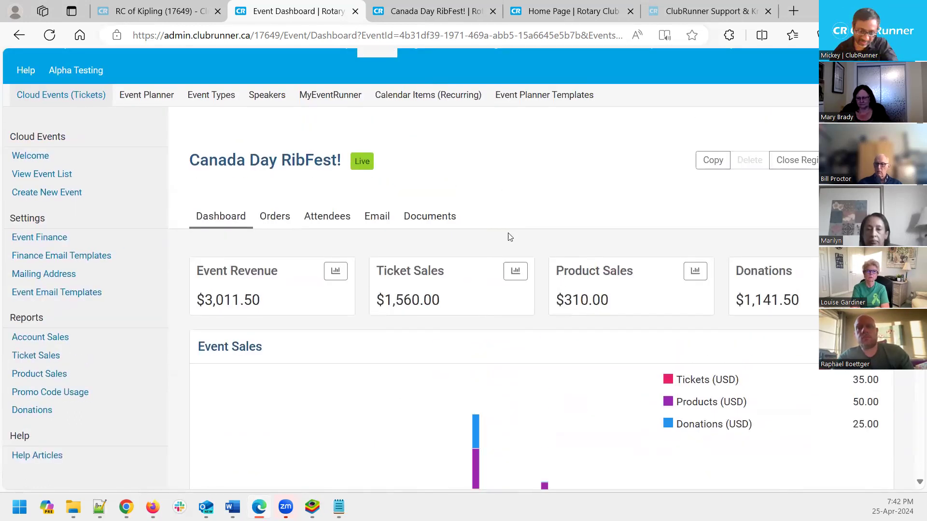
Open the event's Orders list and review one buyer's order details
left_click(280, 217)
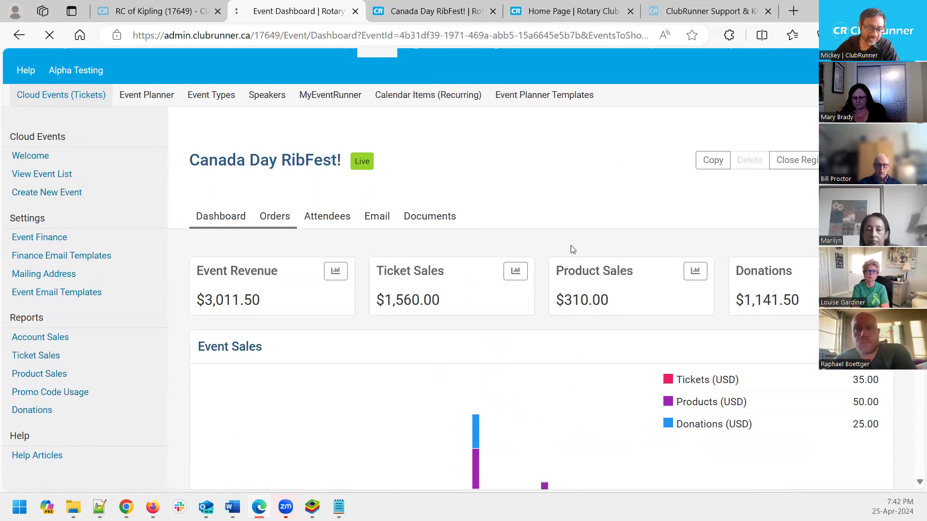
scroll(558, 260, "down", 9)
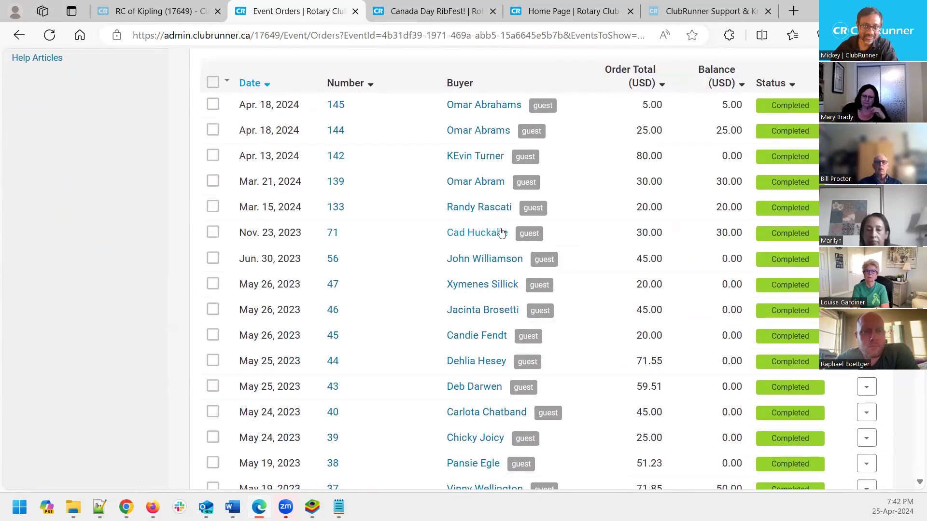
left_click(475, 234)
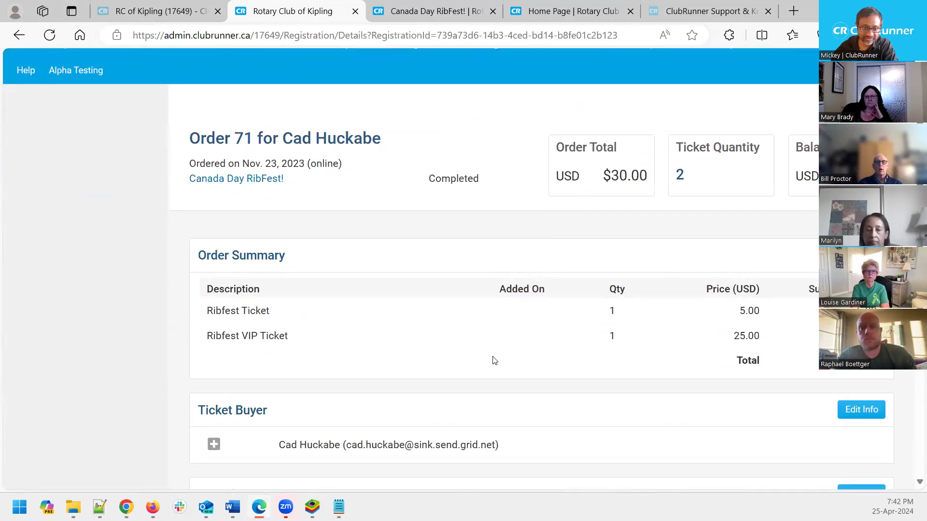
scroll(494, 359, "down", 3)
scroll(280, 377, "down", 2)
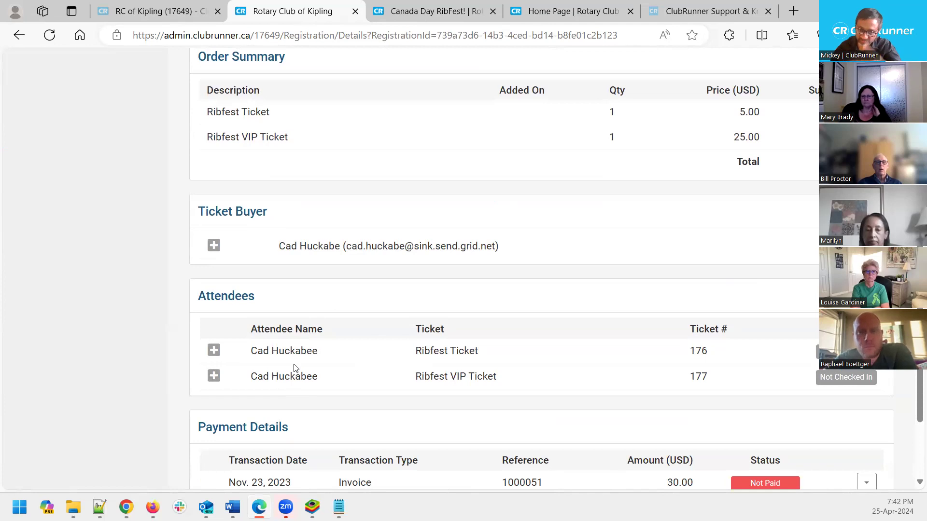
scroll(294, 368, "down", 2)
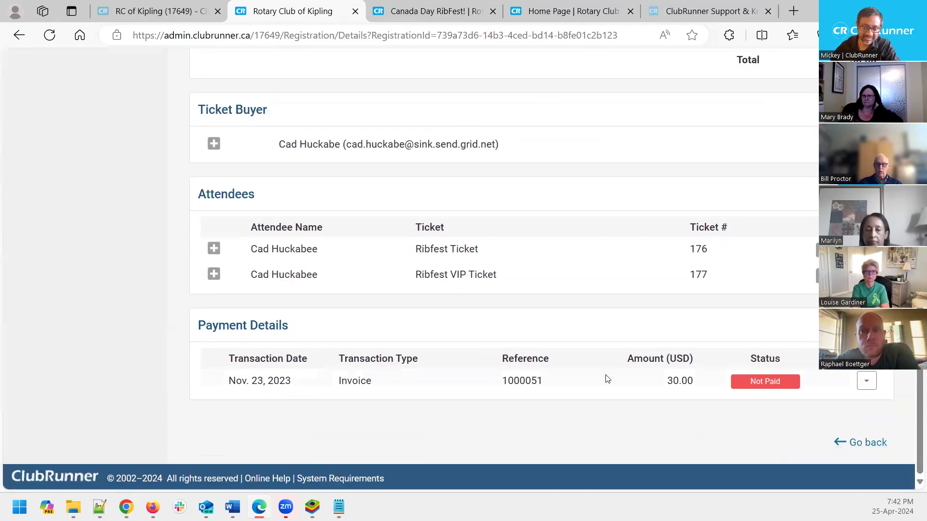
scroll(550, 385, "up", 4)
scroll(551, 385, "up", 3)
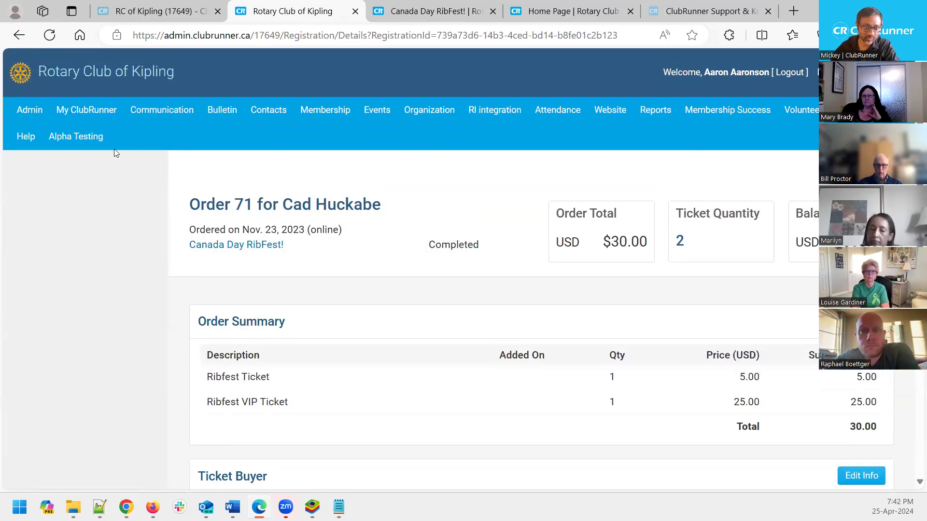
Go back to the orders list and open the event's Attendees page
key("alt+Left")
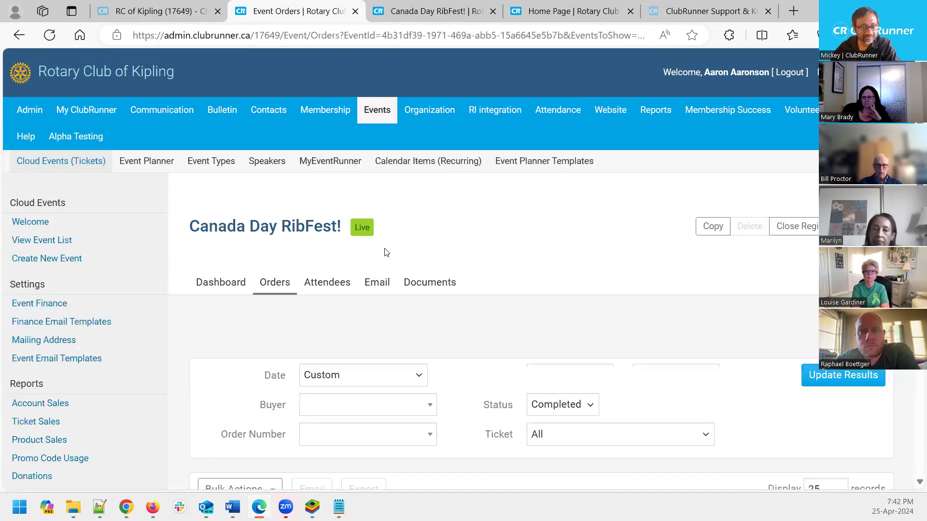
scroll(386, 253, "down", 1)
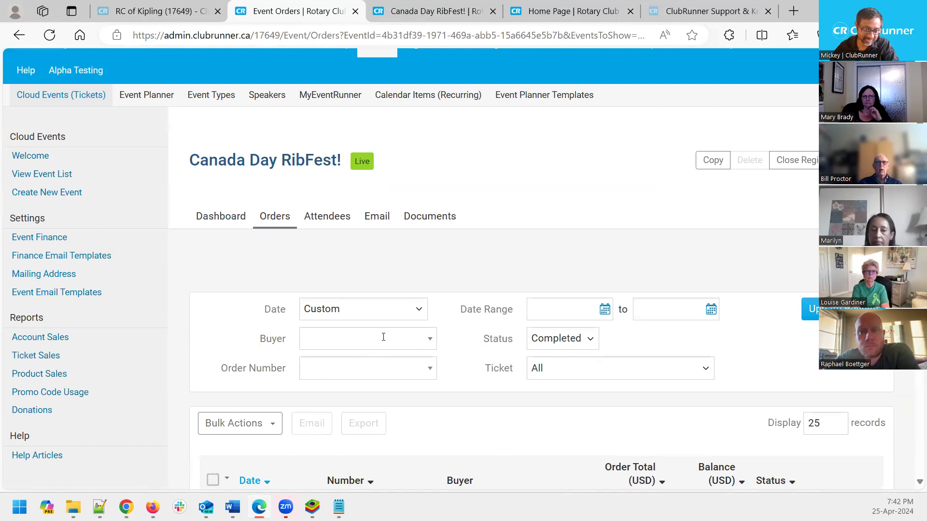
left_click(325, 225)
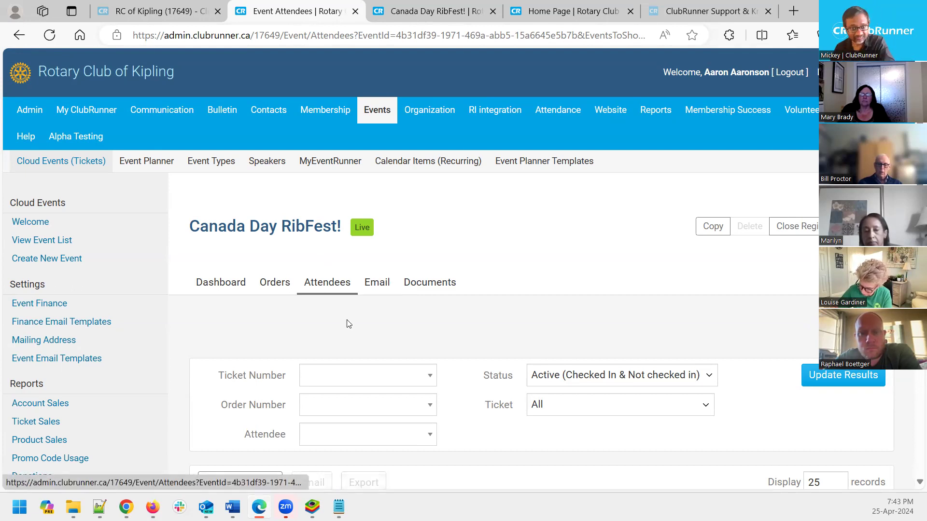
Show the RibFest event's Active emails list, including the draft reminder invitation
scroll(355, 321, "down", 8)
scroll(356, 322, "up", 8)
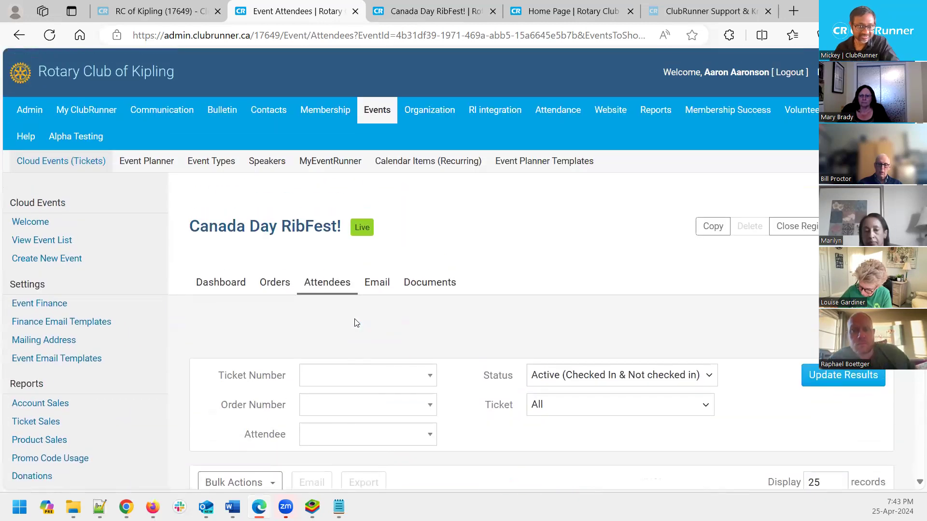
left_click(382, 289)
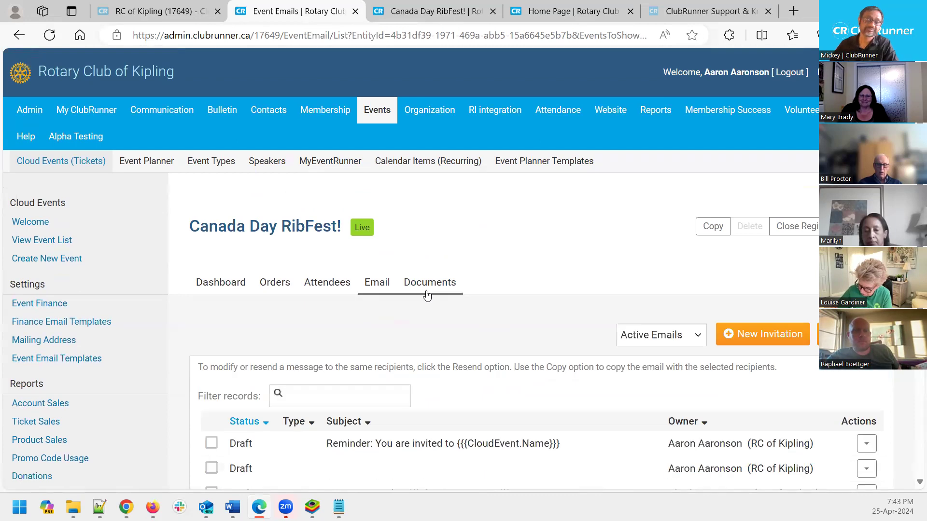
scroll(424, 295, "down", 1)
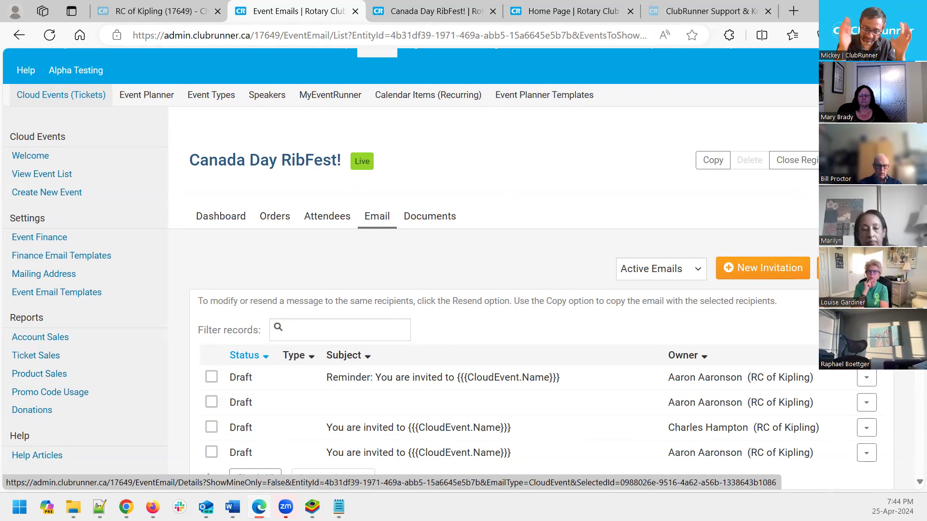
View the RibFest Documents page with Vendor Contracts, Ribfest 2023 Flyer and Sponsor Information 2023
left_click(420, 222)
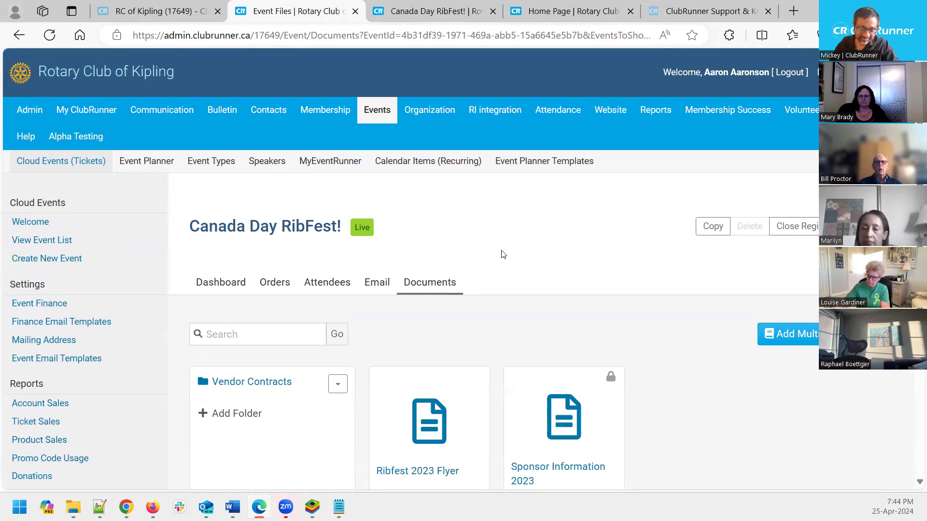
scroll(660, 287, "down", 4)
scroll(660, 287, "up", 1)
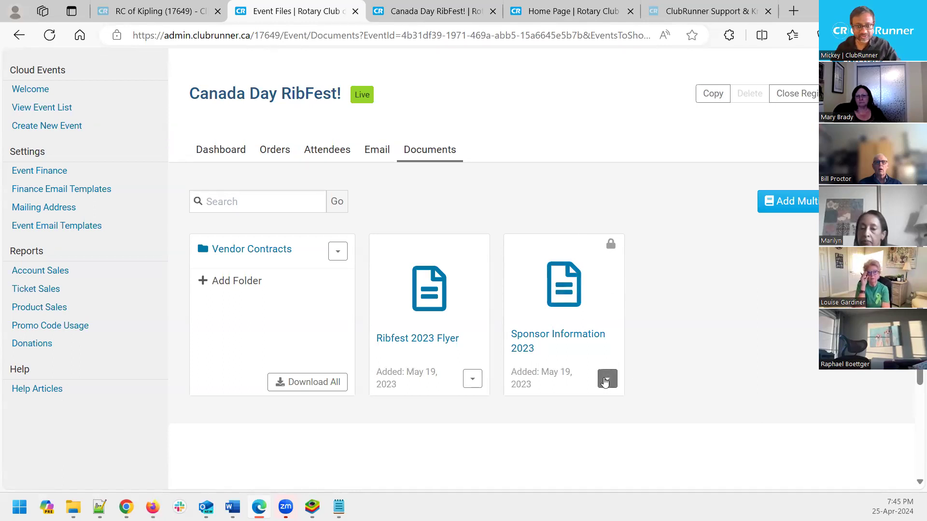
left_click(606, 380)
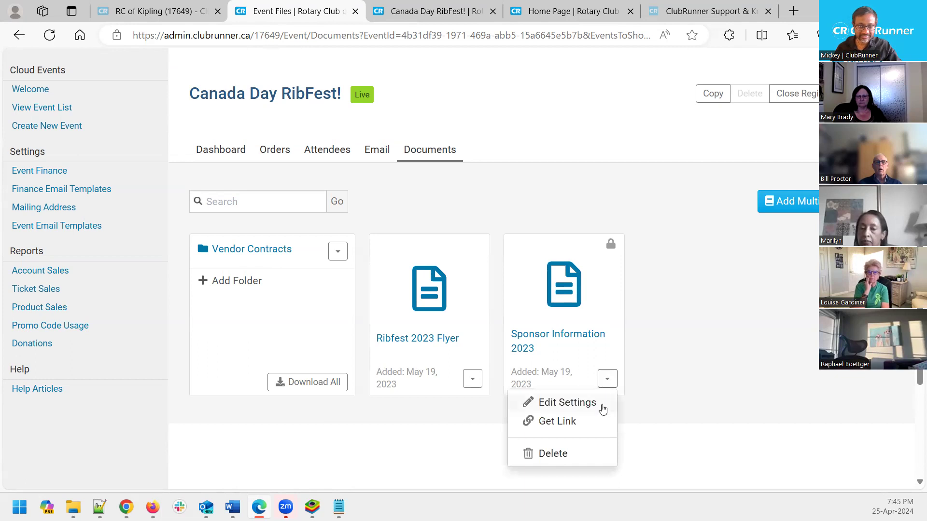
left_click(602, 409)
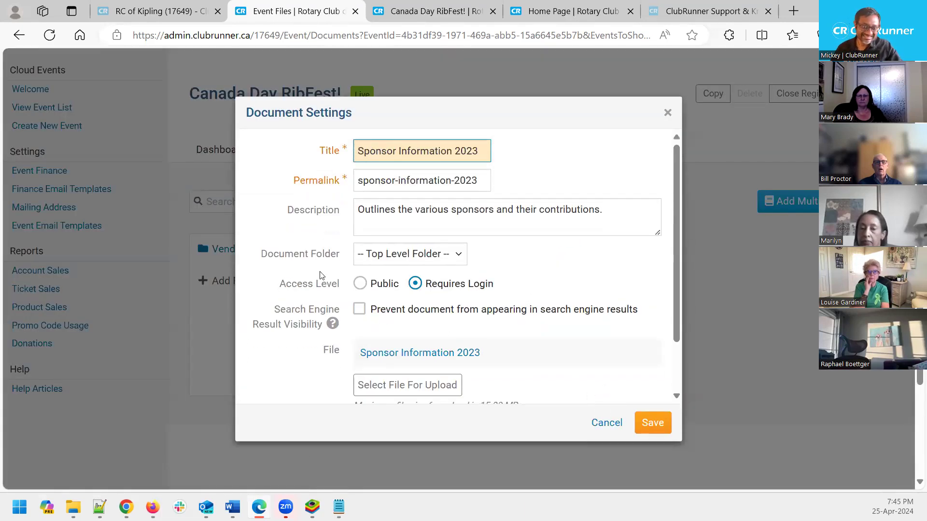
left_click_drag(493, 285, 424, 285)
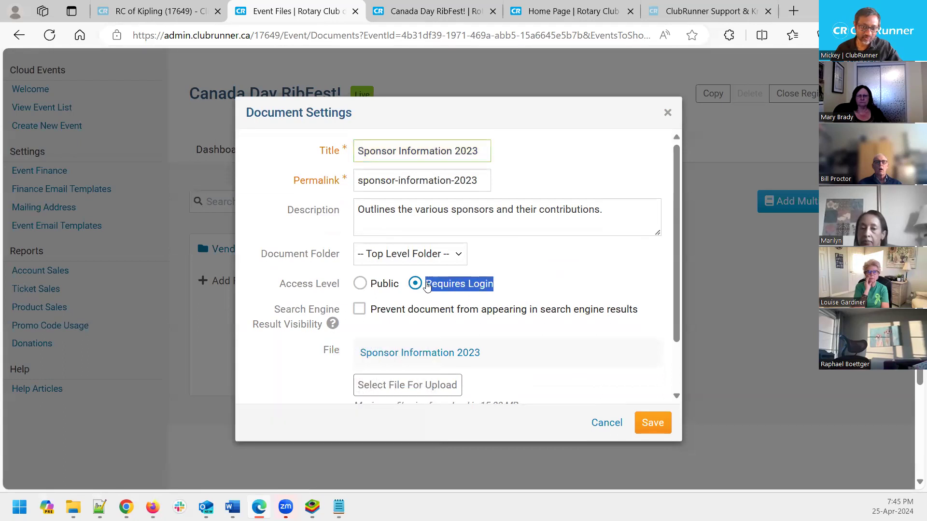
left_click(517, 284)
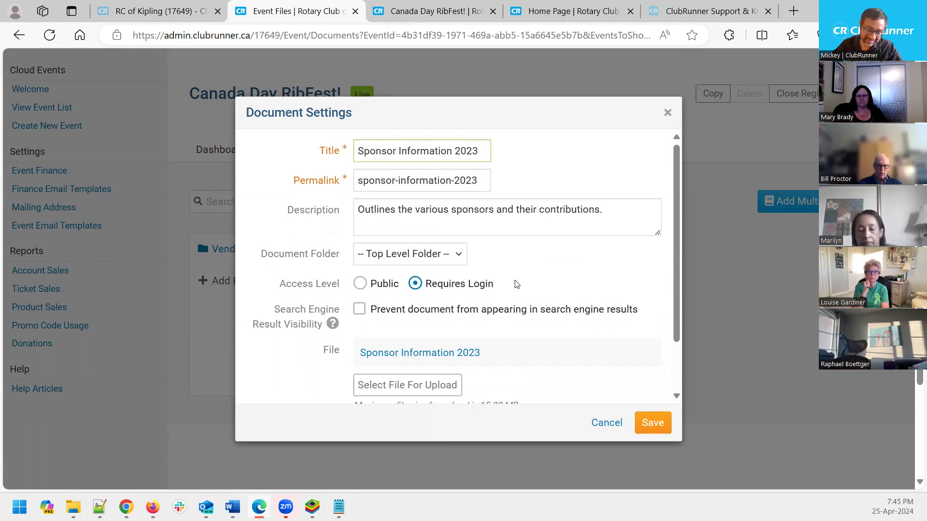
left_click(604, 426)
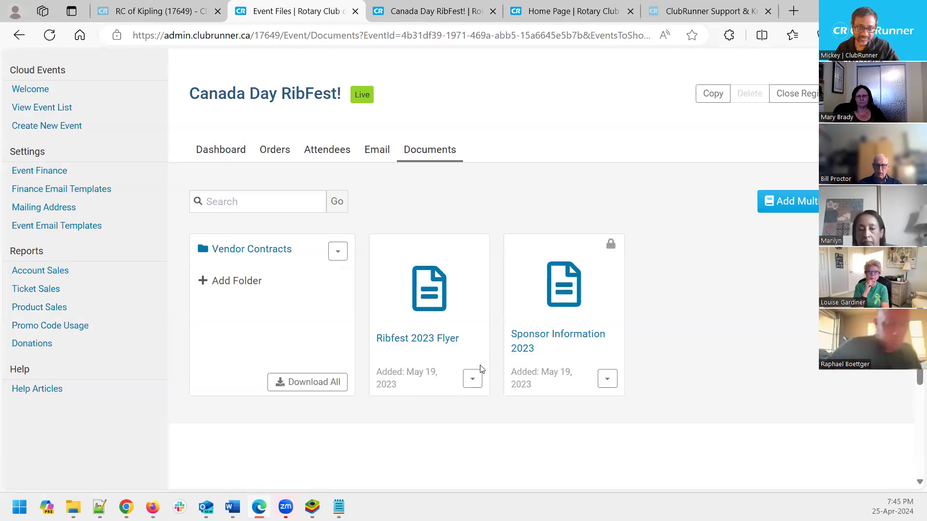
left_click(472, 380)
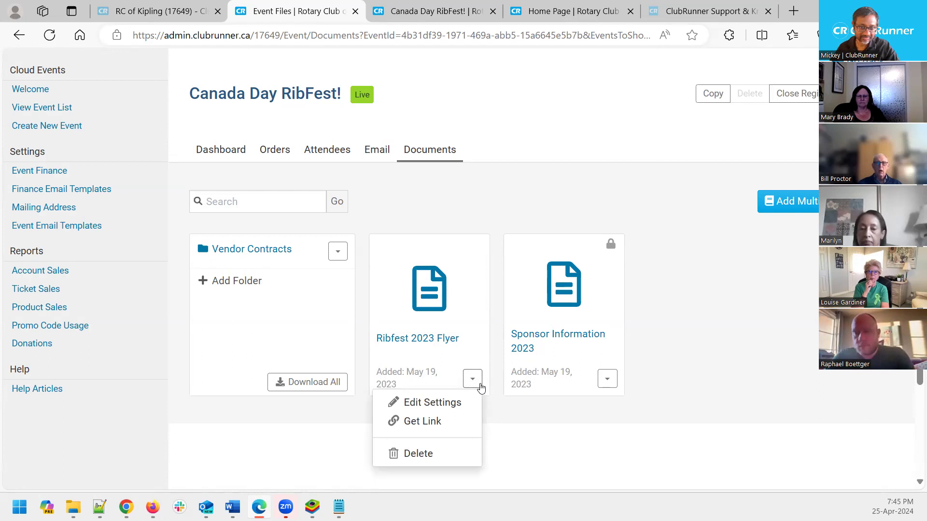
left_click(455, 407)
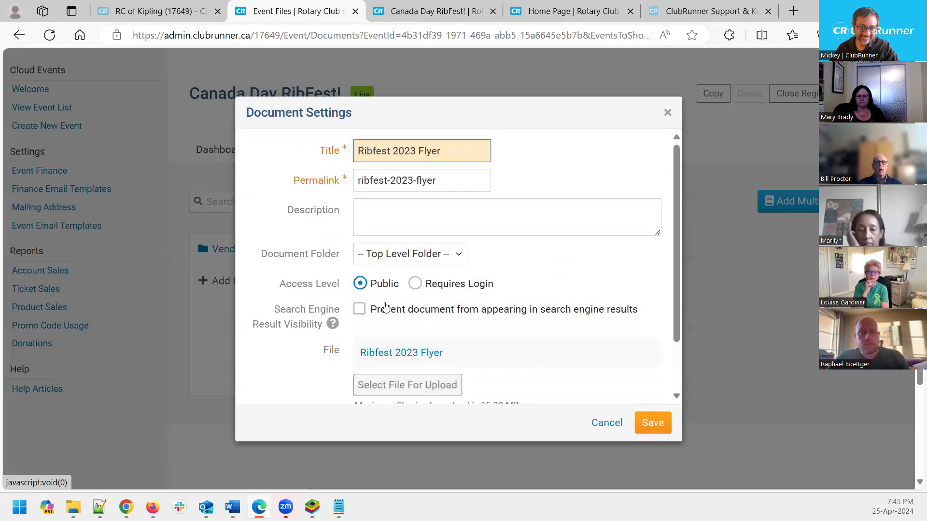
left_click(607, 425)
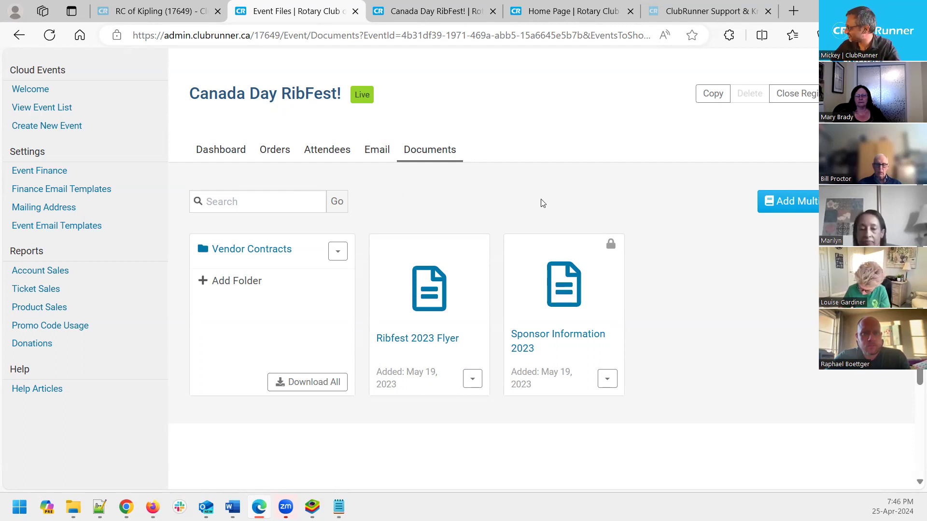
Scroll back to the top of the RibFest Documents page
scroll(543, 203, "up", 3)
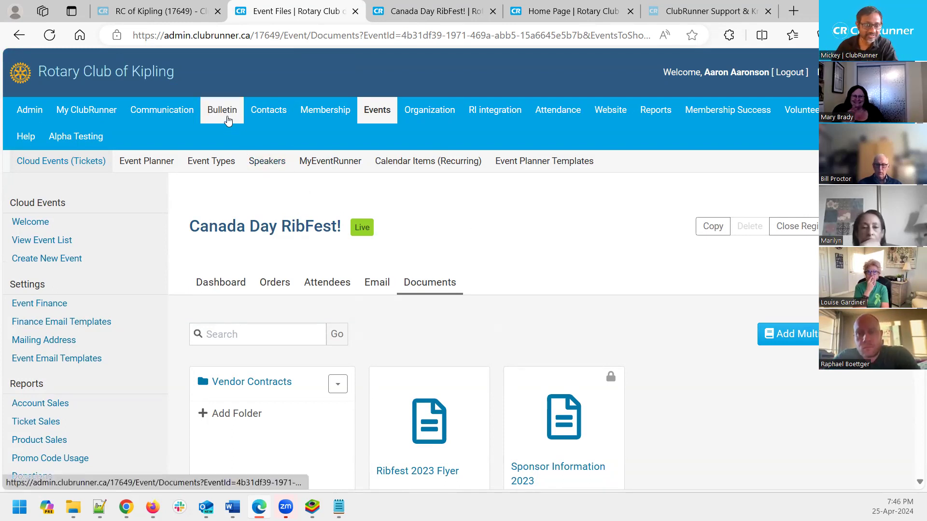
Go to Bulletin Home and choose Preview for the Copy of March 3rd bulletin
mouse_move(228, 120)
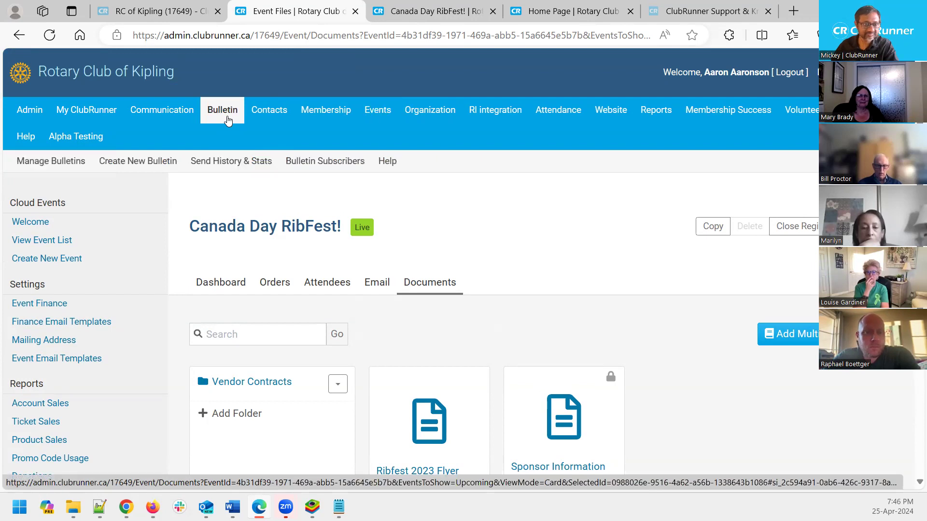
left_click(55, 169)
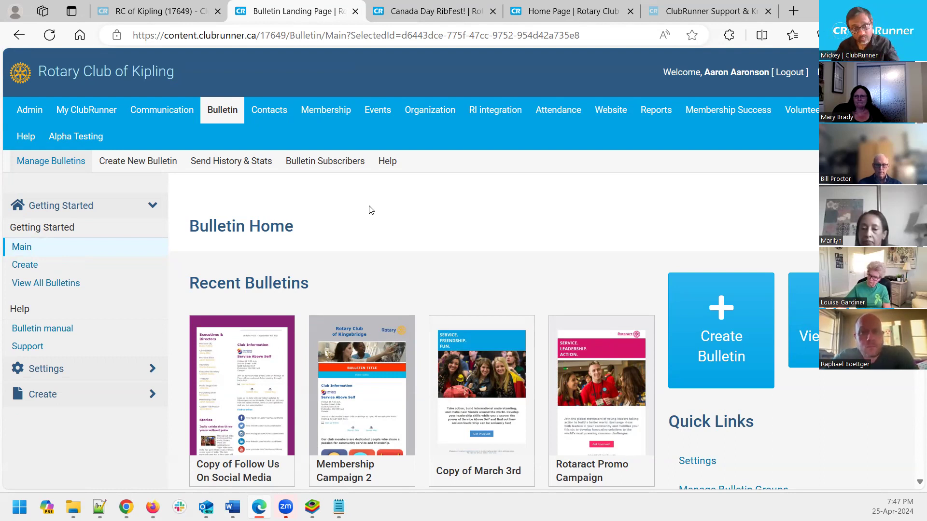
scroll(371, 209, "down", 1)
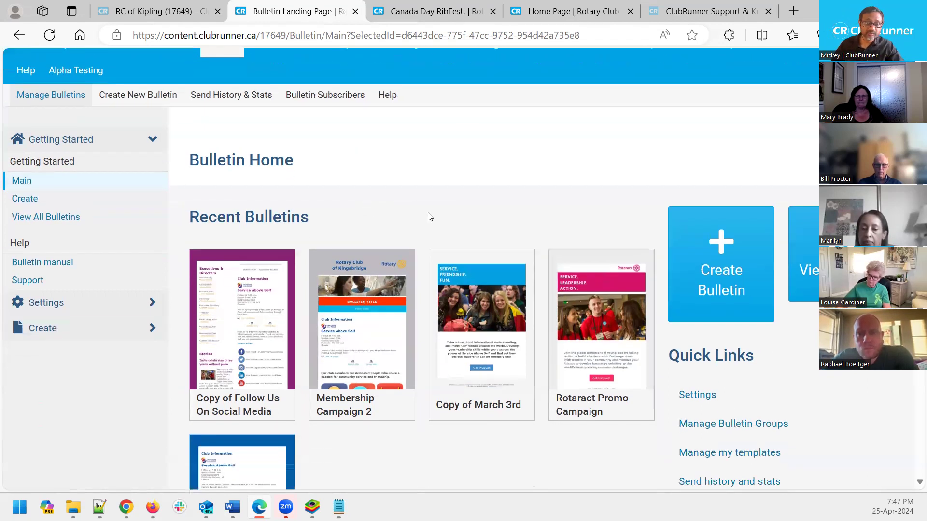
mouse_move(483, 409)
left_click(521, 405)
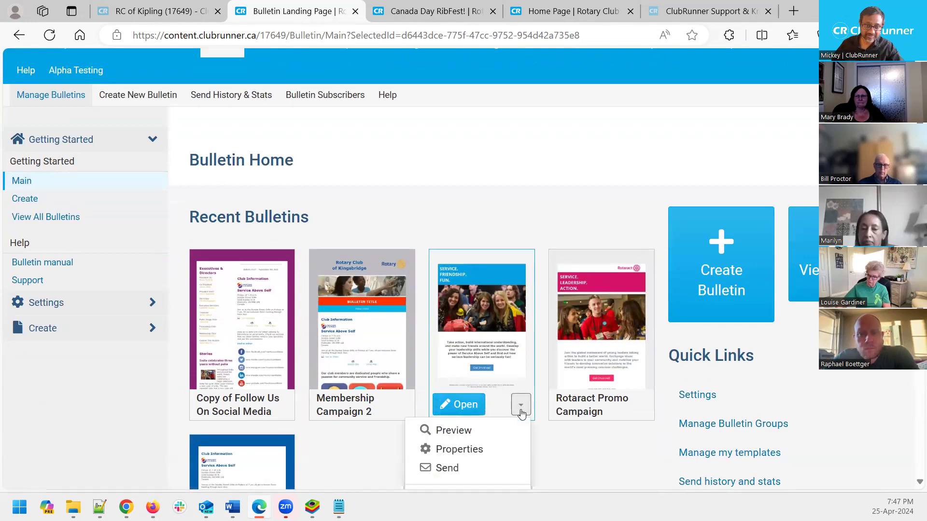
left_click(497, 437)
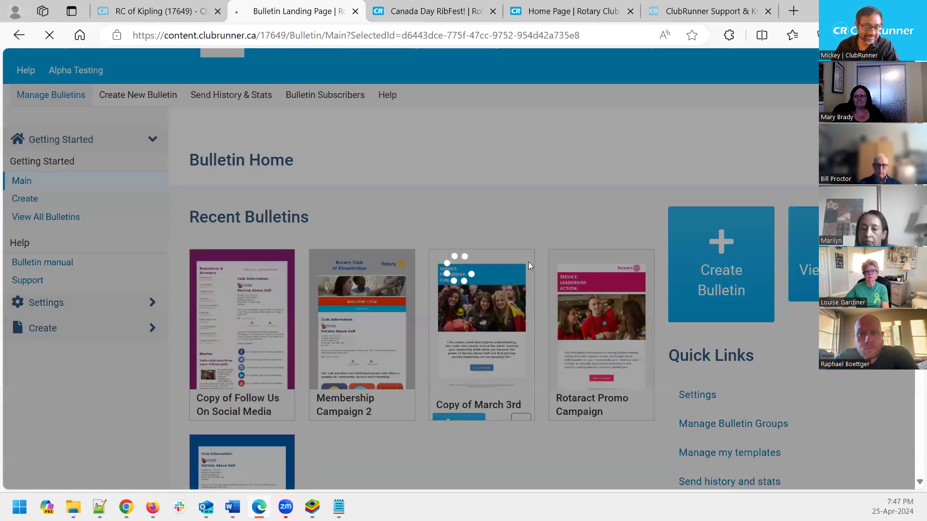
Scroll through the Copy of March 3rd preview, then return to Bulletin Home
scroll(681, 342, "down", 5)
scroll(682, 342, "down", 6)
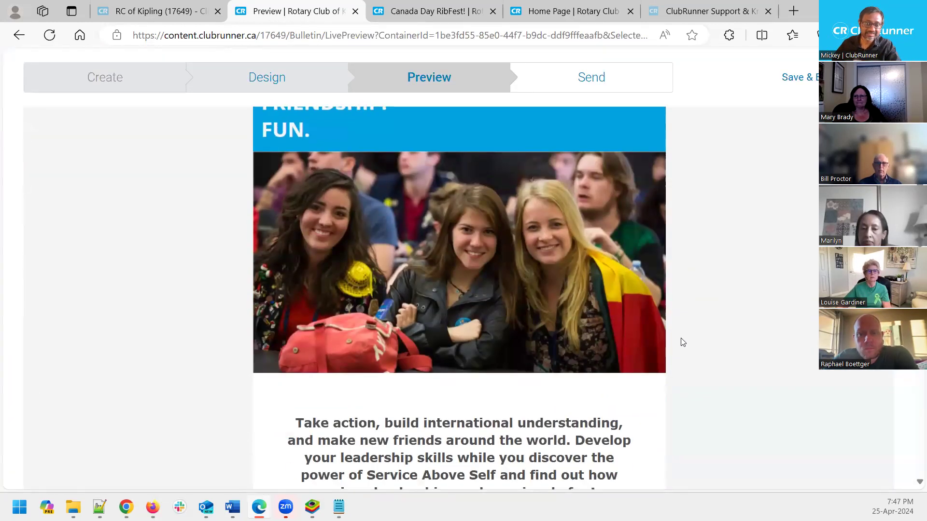
scroll(683, 343, "down", 6)
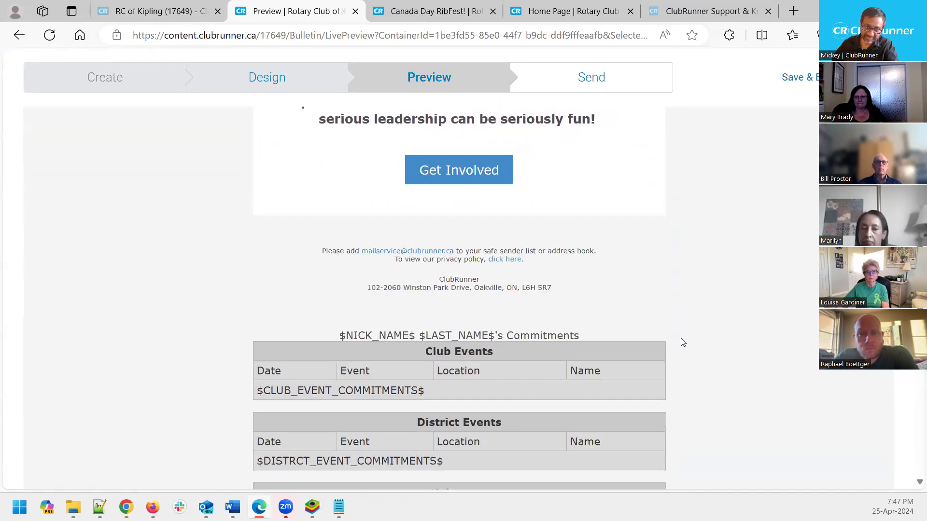
scroll(682, 342, "up", 4)
scroll(682, 342, "up", 12)
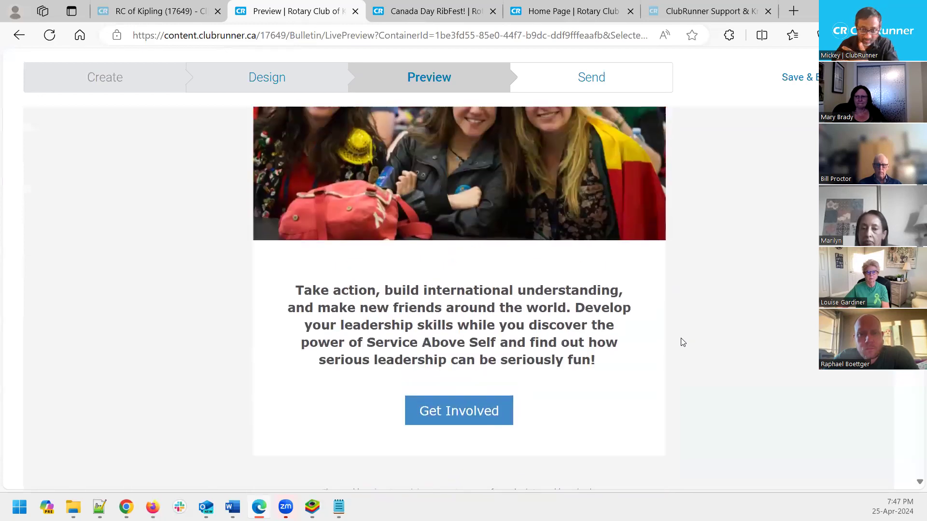
scroll(682, 342, "up", 2)
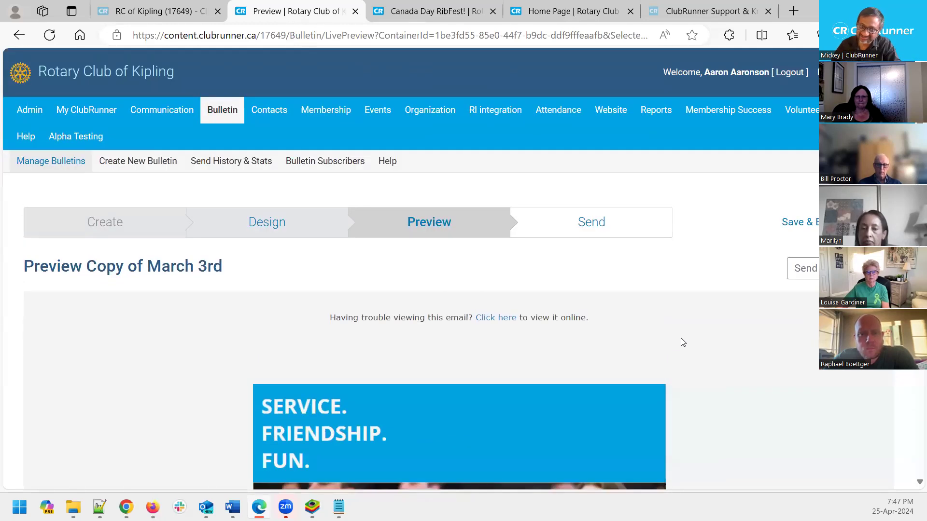
left_click(61, 166)
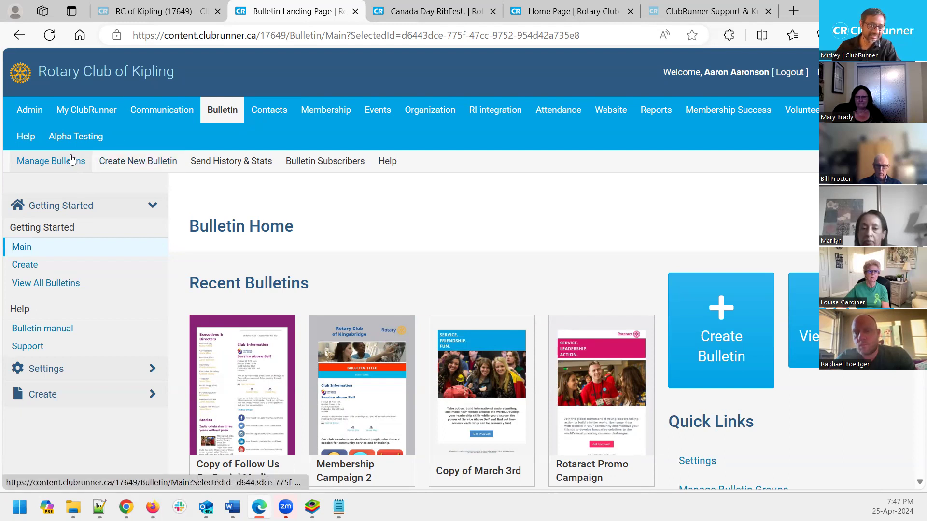
left_click_drag(188, 227, 322, 234)
left_click(386, 233)
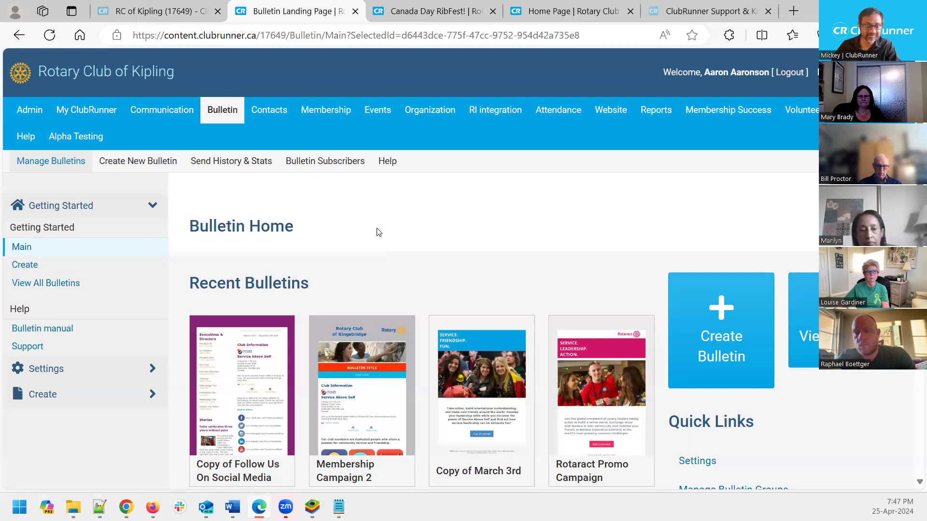
scroll(387, 219, "down", 3)
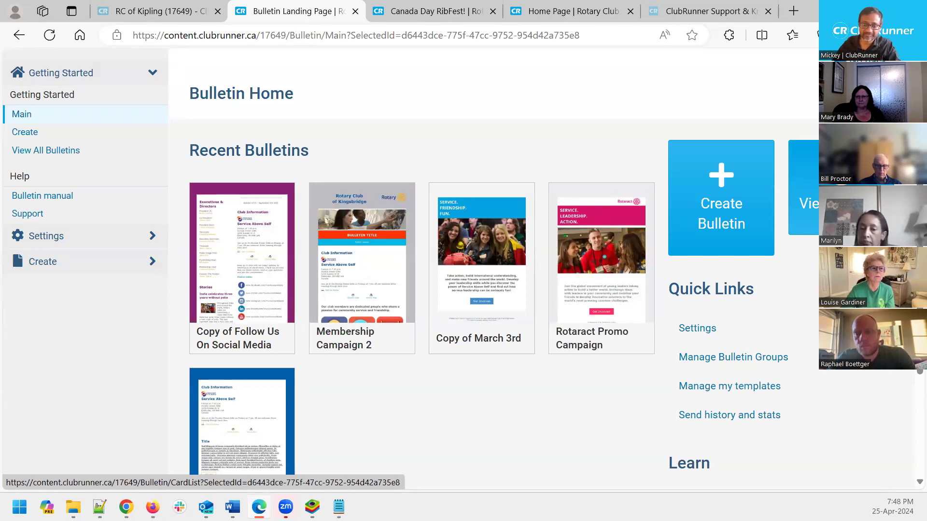
left_click_drag(664, 291, 777, 296)
left_click(780, 302)
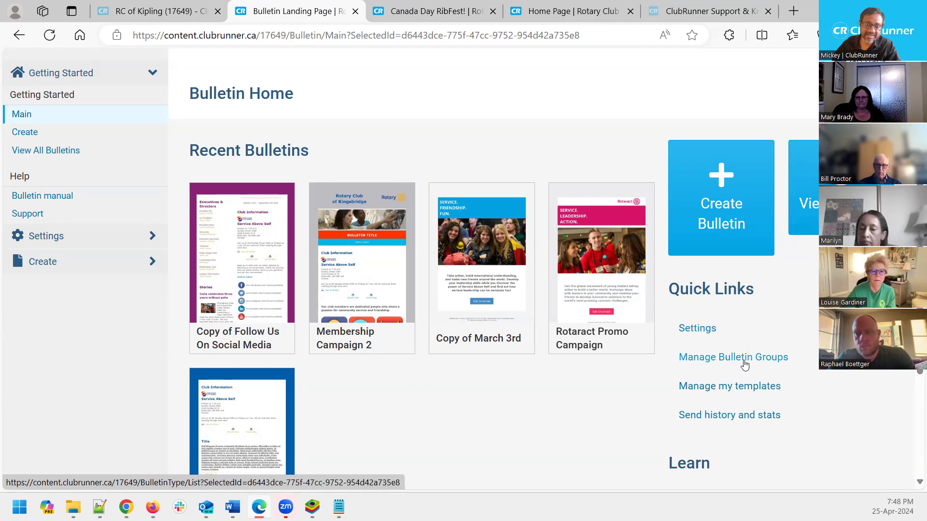
left_click_drag(801, 362, 755, 359)
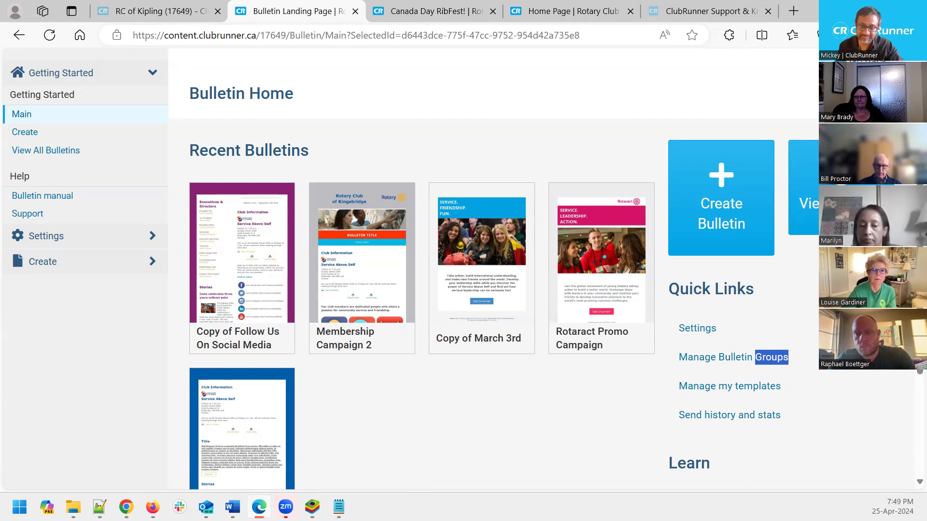
left_click_drag(808, 390, 663, 403)
left_click(662, 403)
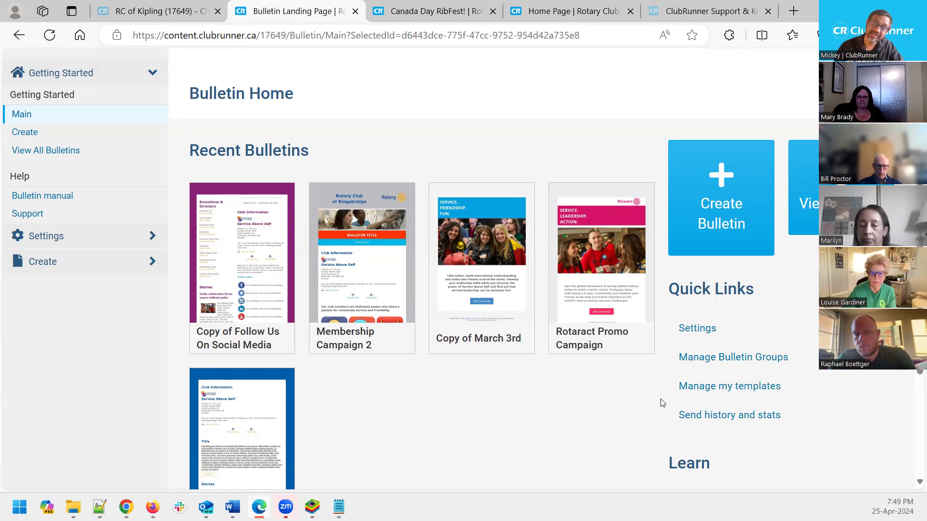
mouse_move(449, 289)
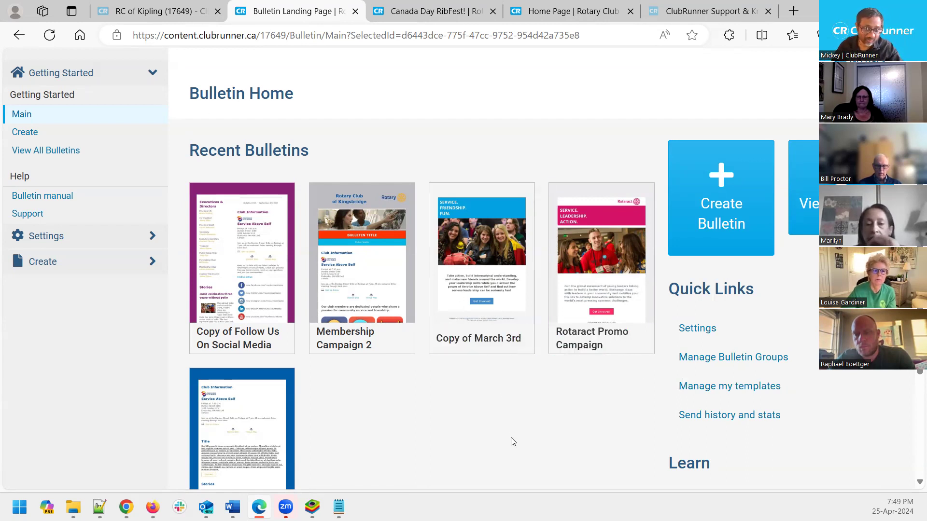
left_click_drag(675, 386, 816, 402)
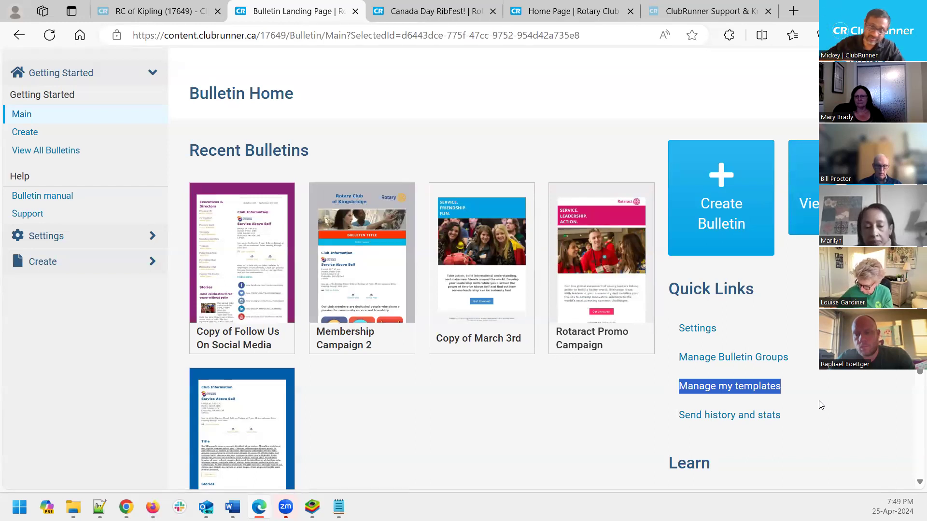
left_click(821, 398)
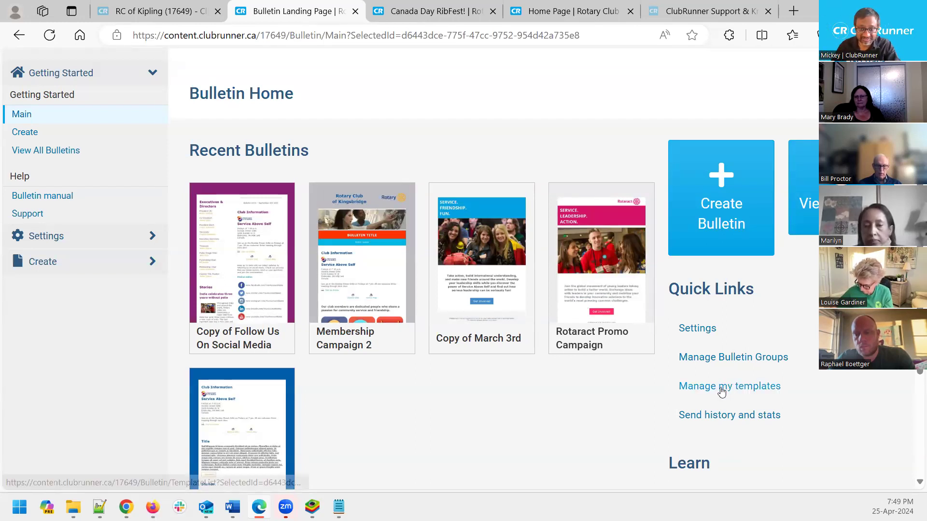
Open the template list showing 3 Story Layout and Bulletin Template
left_click(721, 389)
scroll(533, 328, "down", 2)
scroll(533, 328, "down", 2)
mouse_move(242, 225)
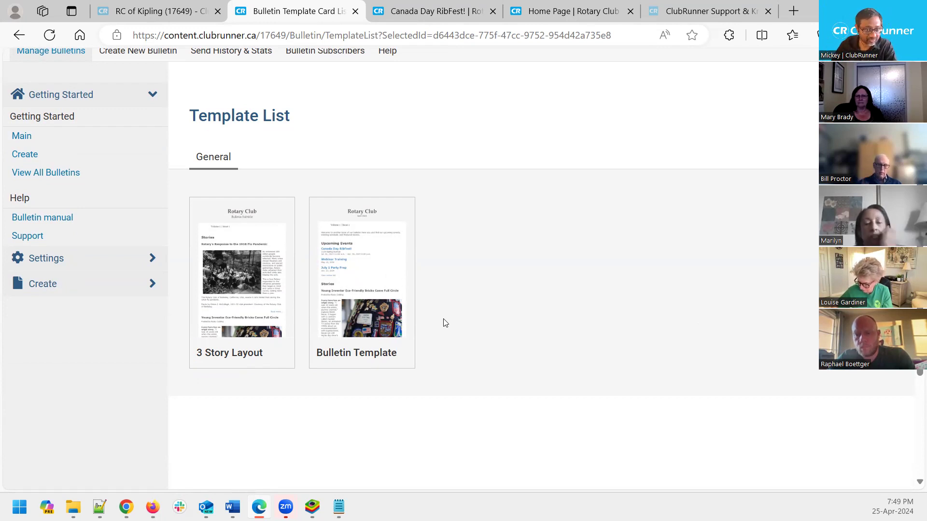
mouse_move(380, 319)
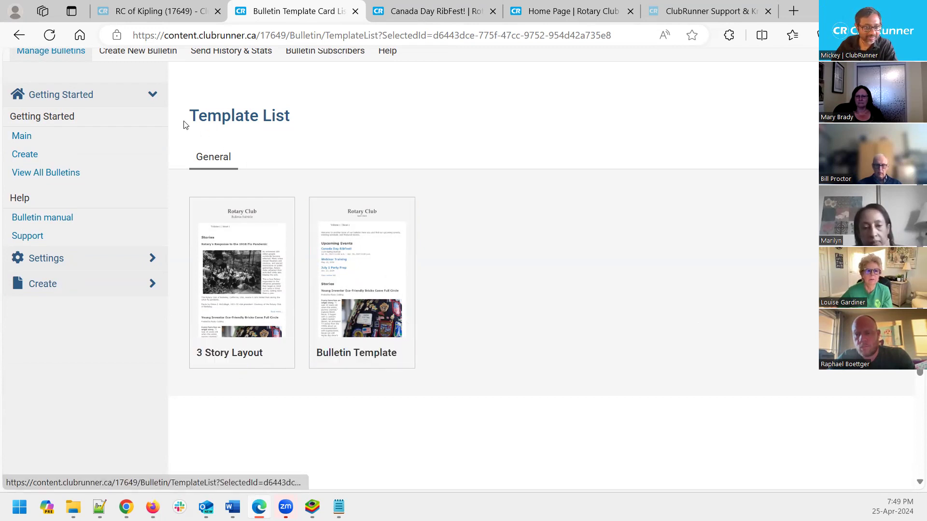
Highlight the word Template in the heading, then open the Bulletin Template in the designer
left_click_drag(189, 120, 260, 123)
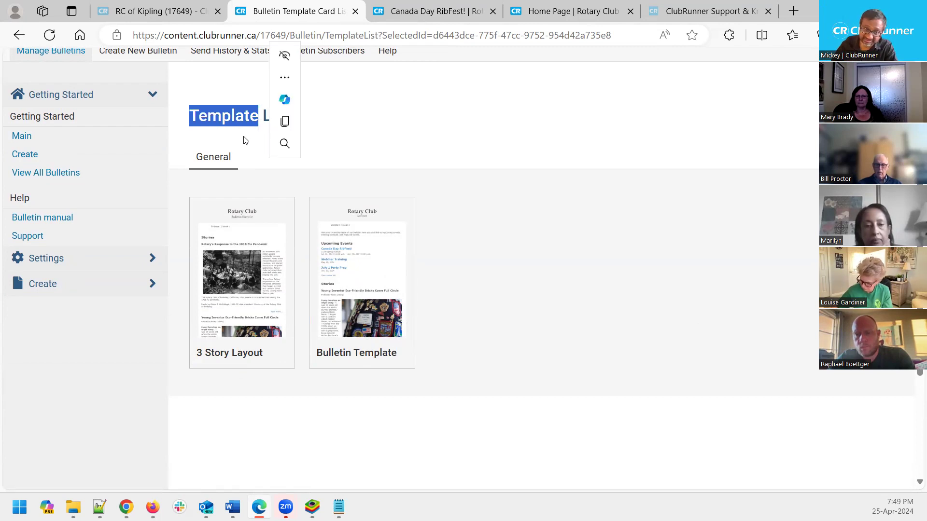
left_click(244, 140)
left_click_drag(258, 115, 190, 121)
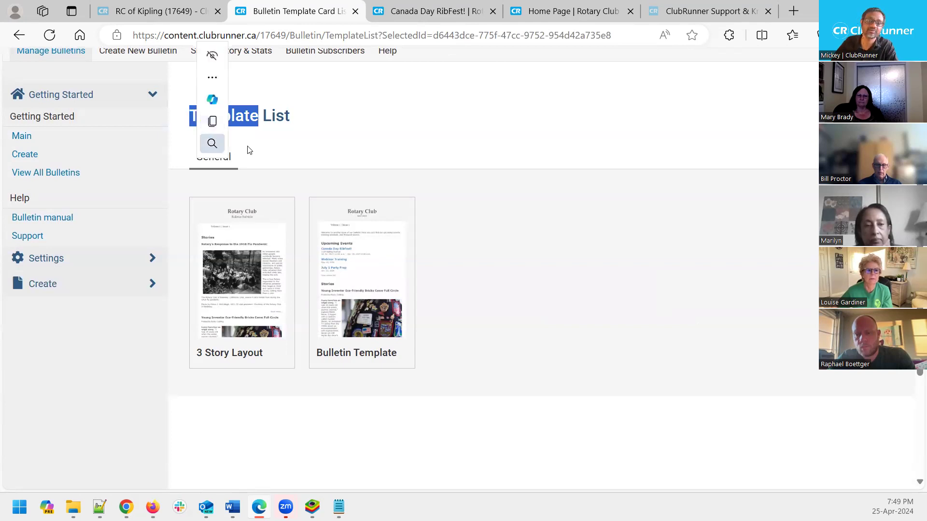
left_click(393, 140)
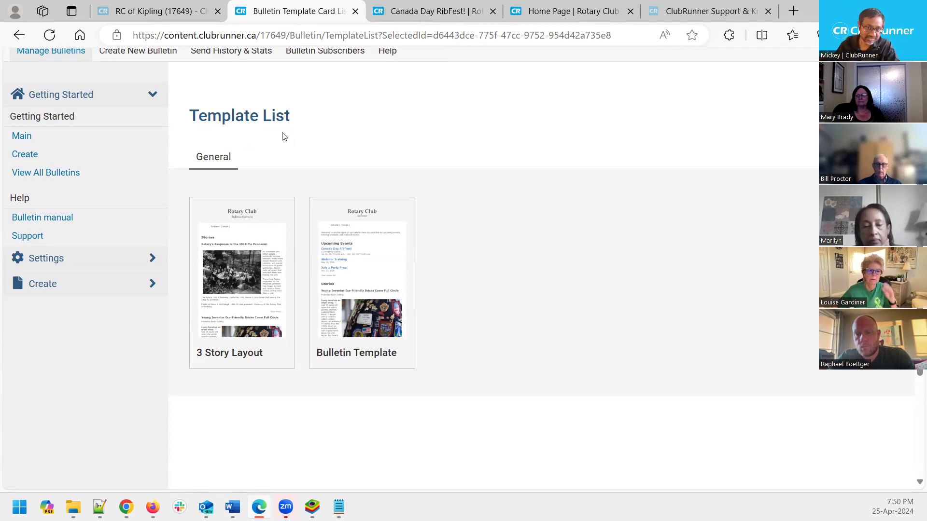
mouse_move(379, 356)
left_click(338, 352)
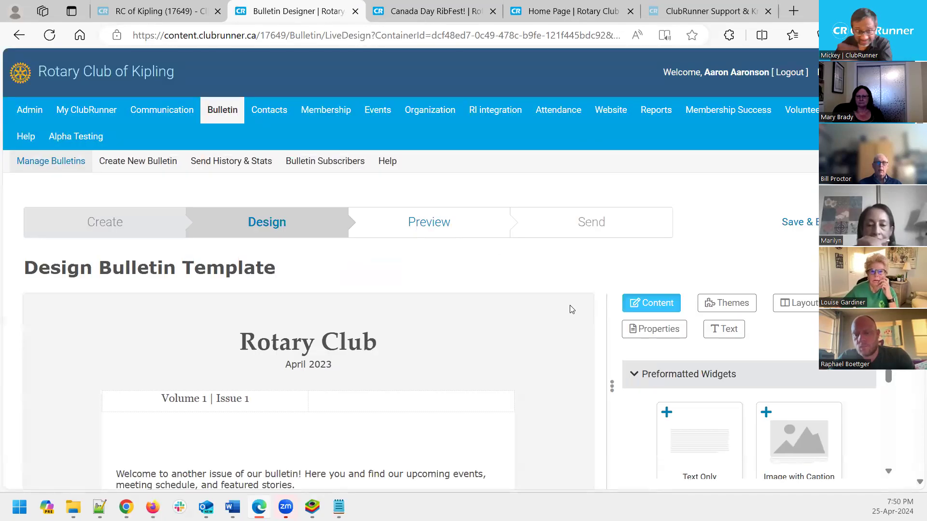
Scroll through the Bulletin Template's Rotary Club April 2023 banner, welcome text and Upcoming Events
scroll(560, 332, "down", 3)
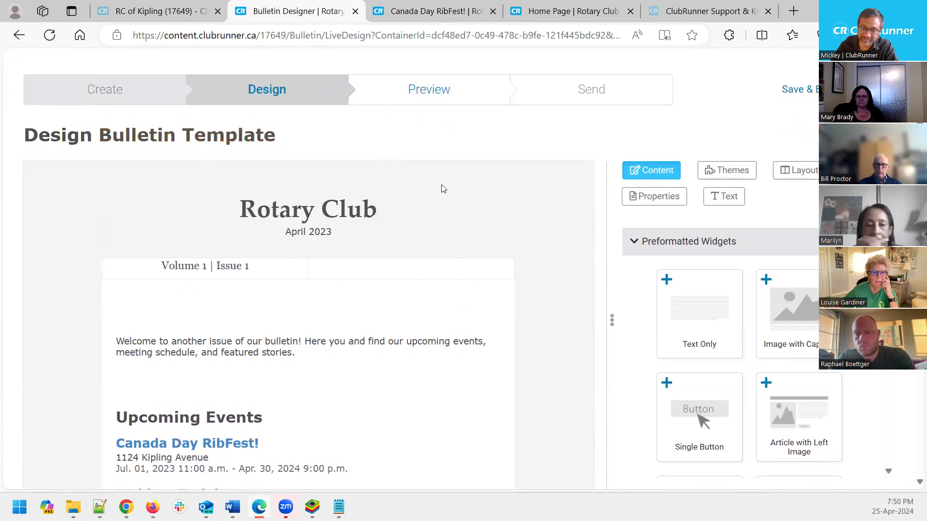
scroll(500, 373, "up", 3)
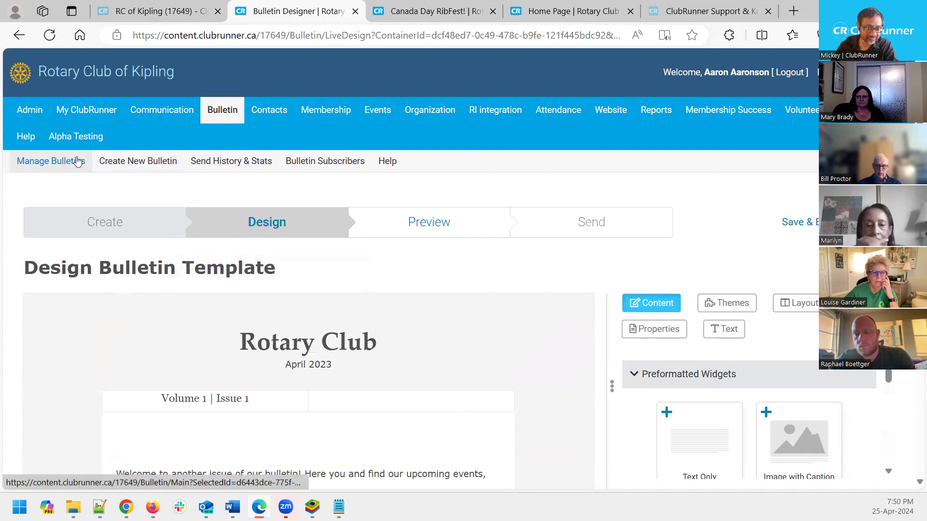
Return to Bulletin Home, create a new bulletin and browse the starting template gallery
left_click(54, 164)
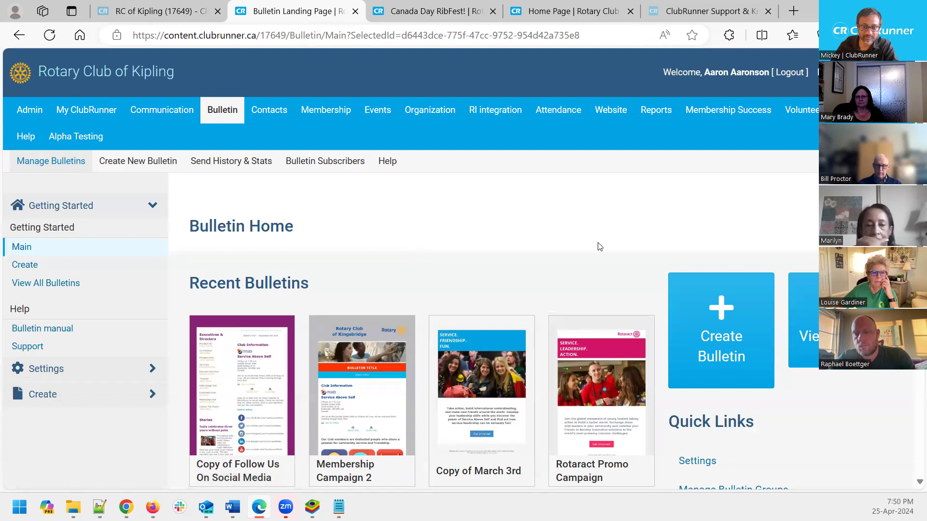
left_click(713, 328)
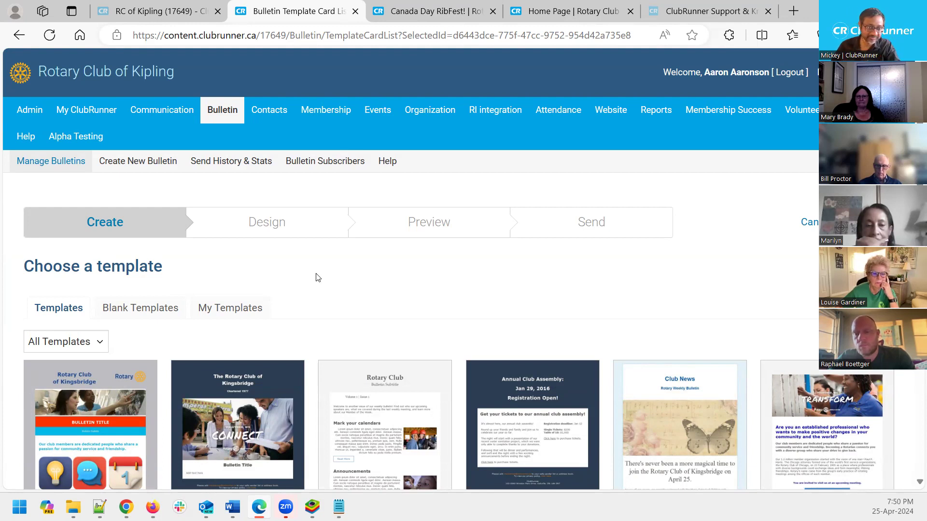
scroll(316, 277, "down", 1)
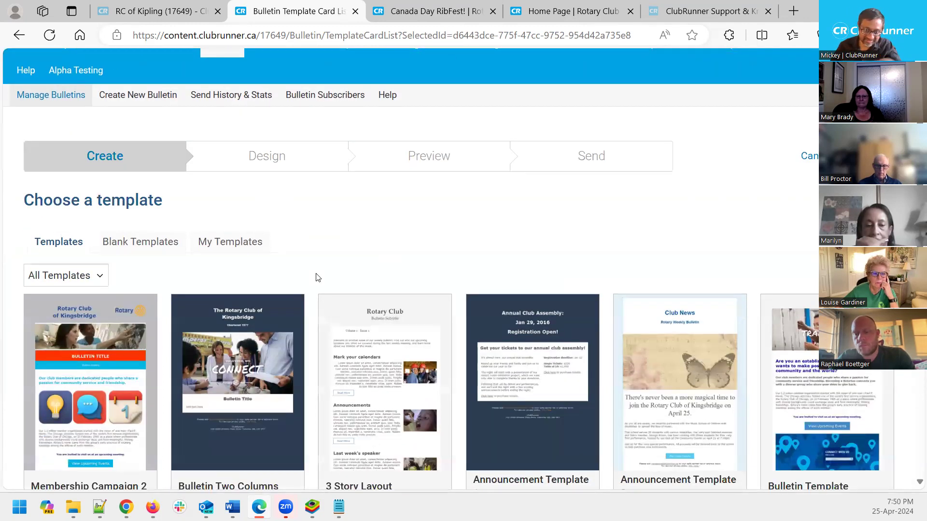
scroll(317, 277, "down", 7)
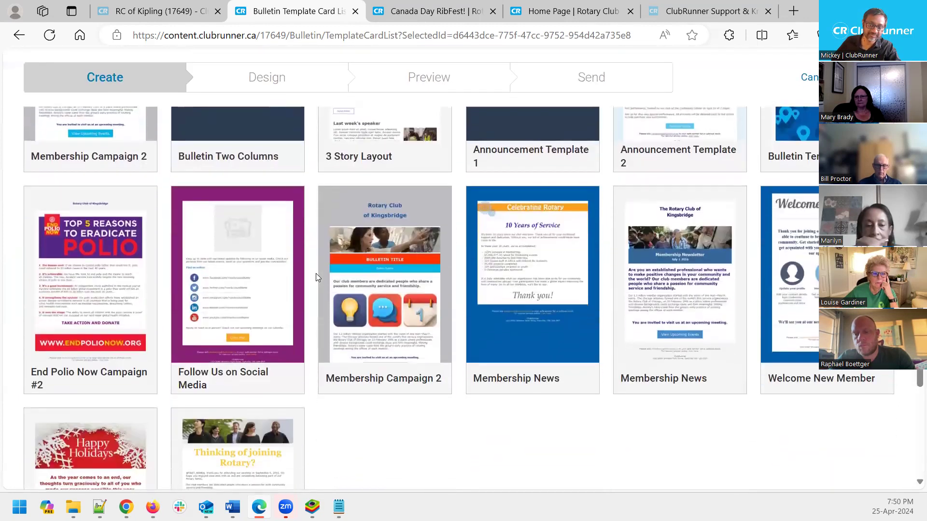
scroll(316, 276, "down", 2)
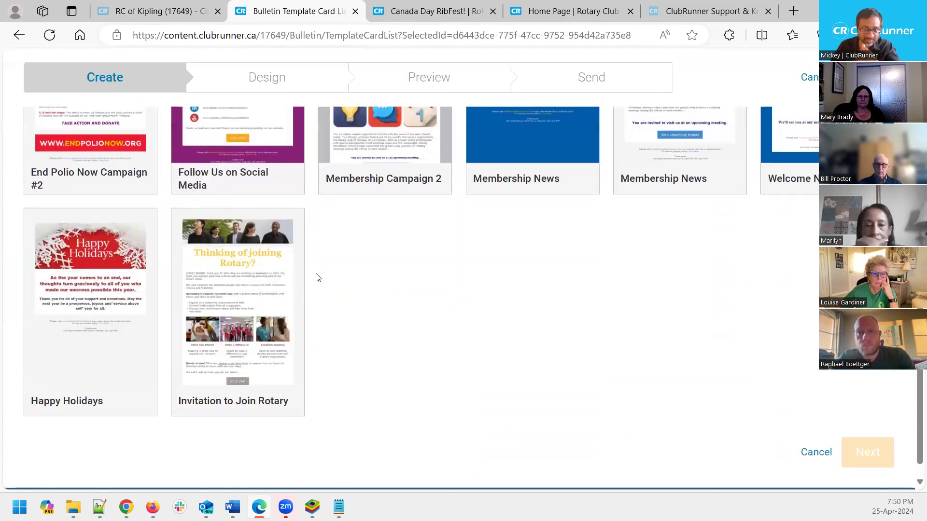
scroll(317, 276, "up", 5)
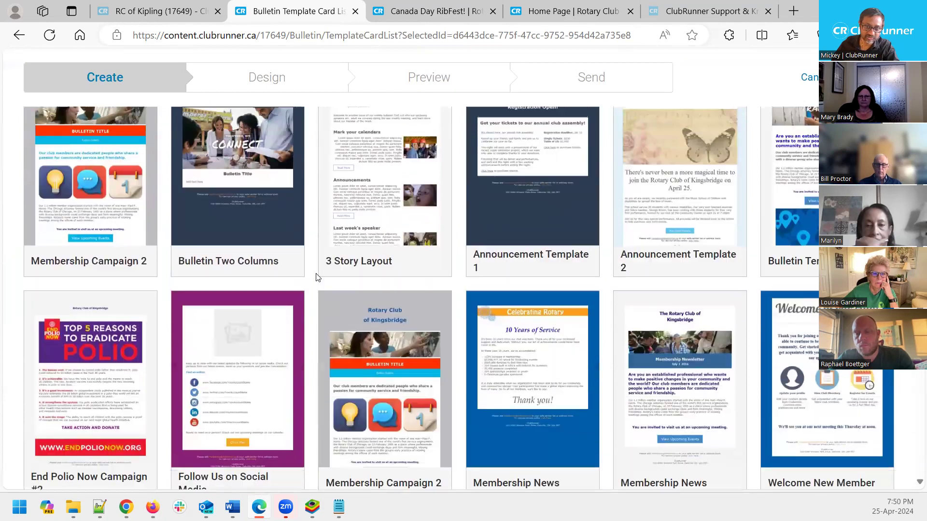
scroll(317, 277, "up", 4)
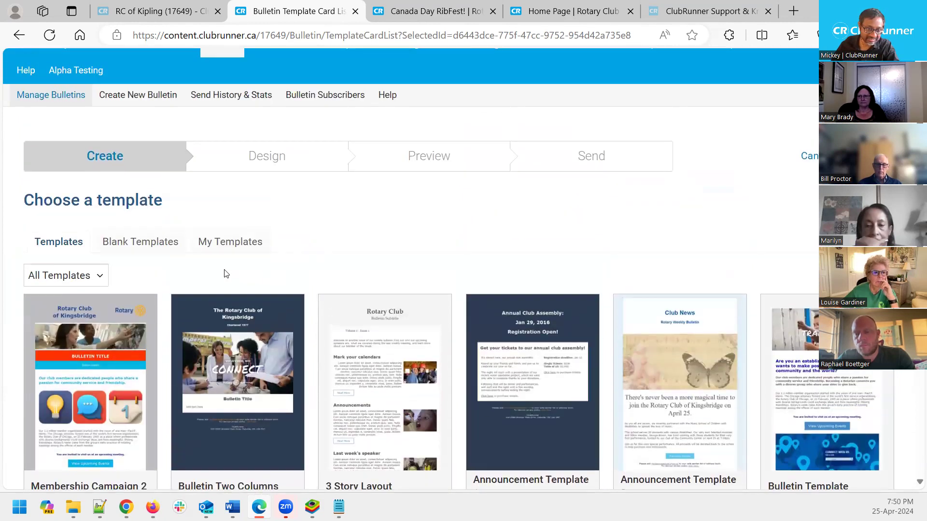
Under Blank Templates, preview Blank Template 27, scroll through it, and close the preview
left_click(132, 245)
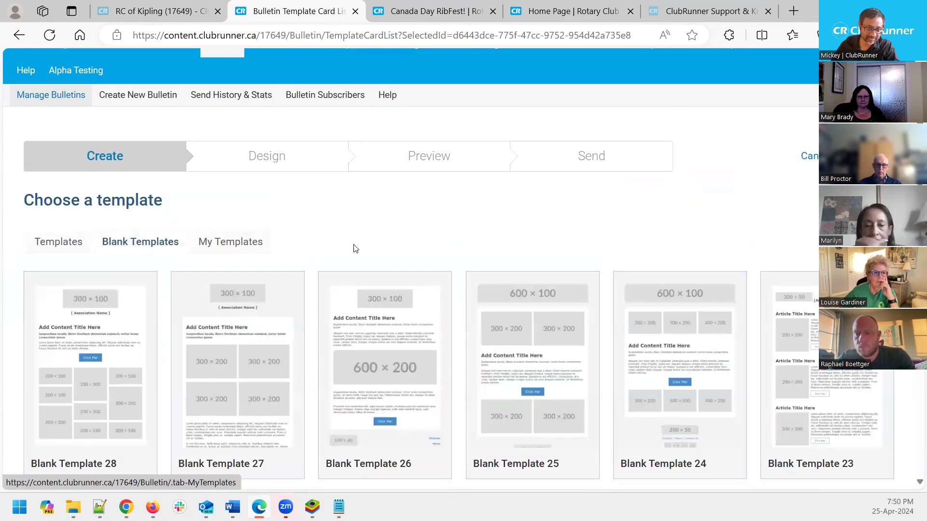
scroll(342, 248, "down", 3)
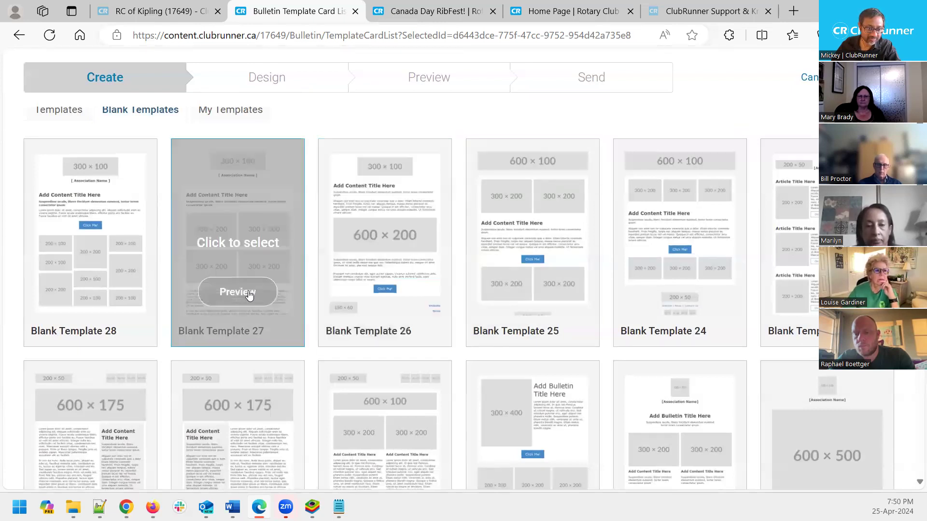
left_click(237, 292)
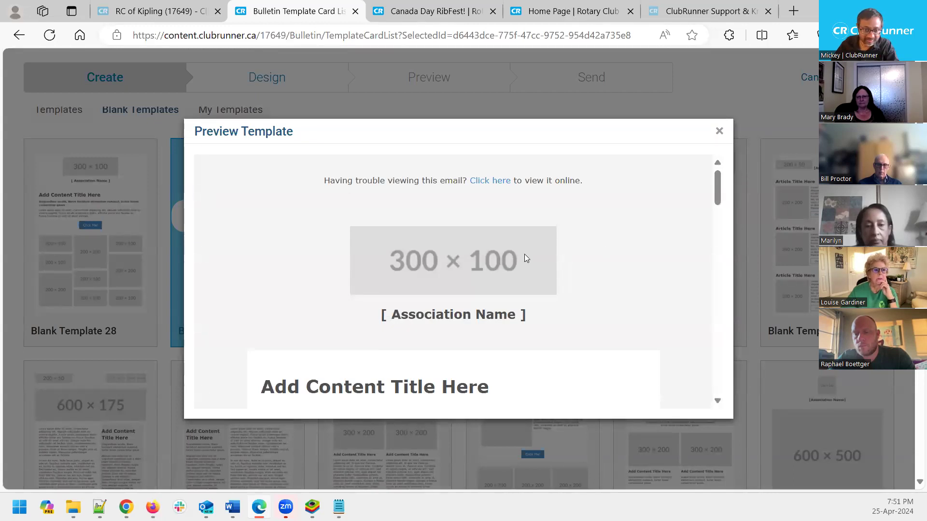
scroll(434, 269, "down", 5)
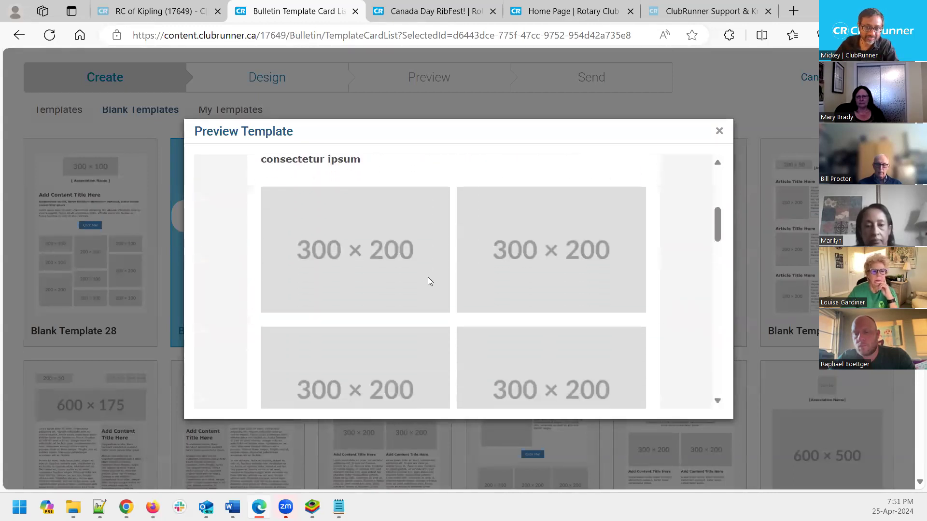
scroll(499, 301, "down", 5)
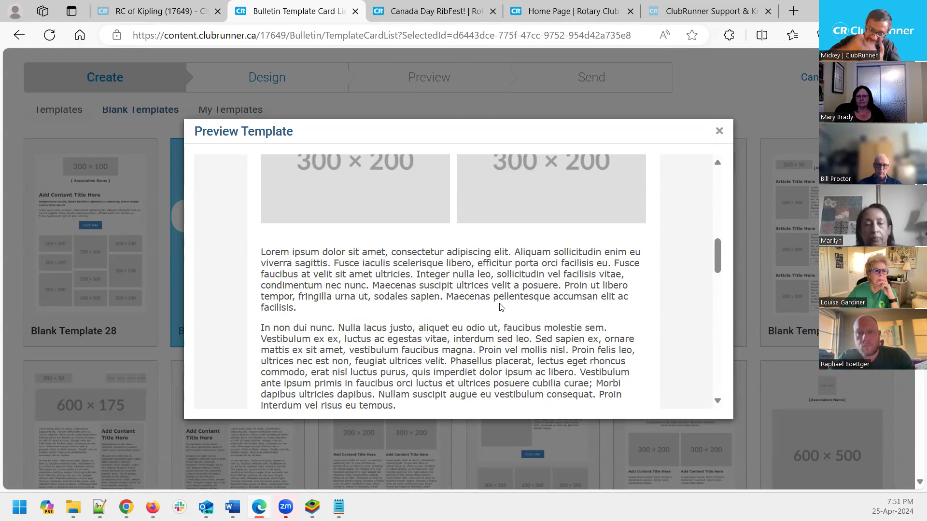
left_click(719, 130)
scroll(305, 152, "up", 2)
scroll(305, 152, "up", 1)
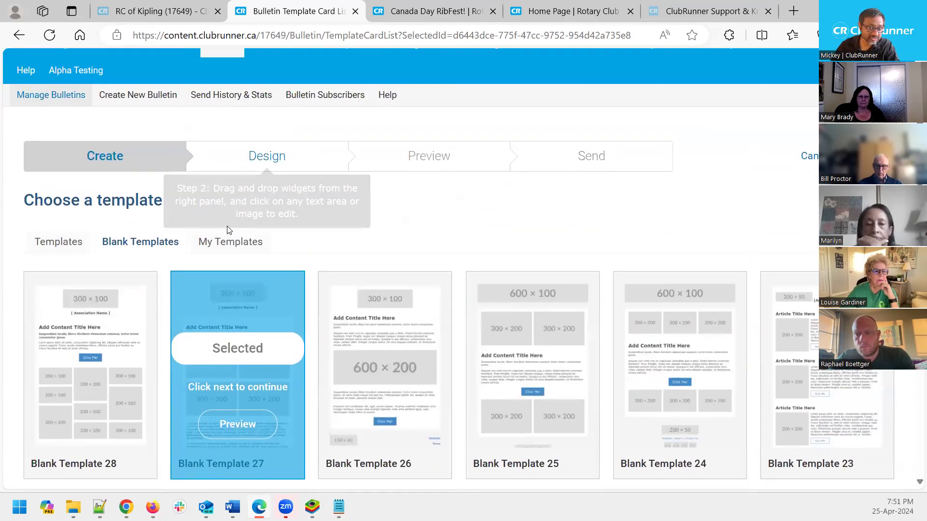
Pick the saved Bulletin Template under My Templates and continue to the design step
left_click(222, 255)
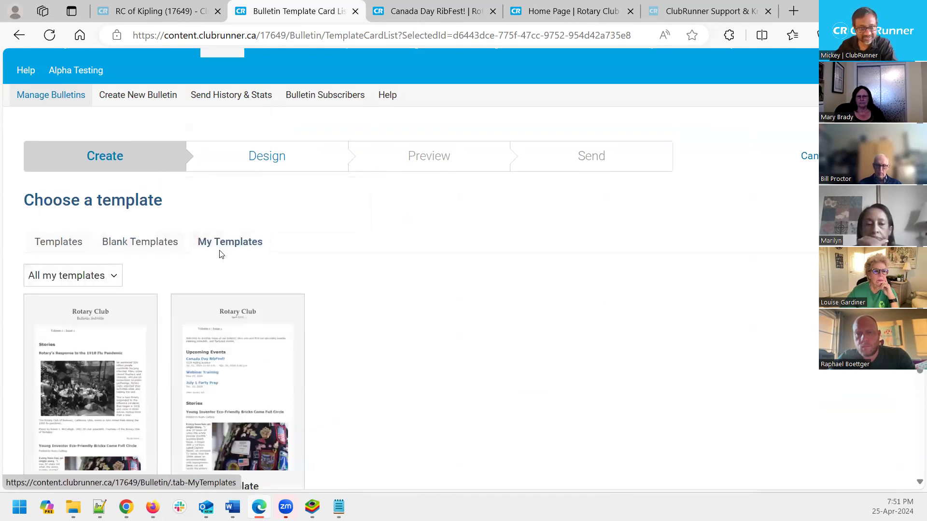
scroll(417, 372, "down", 1)
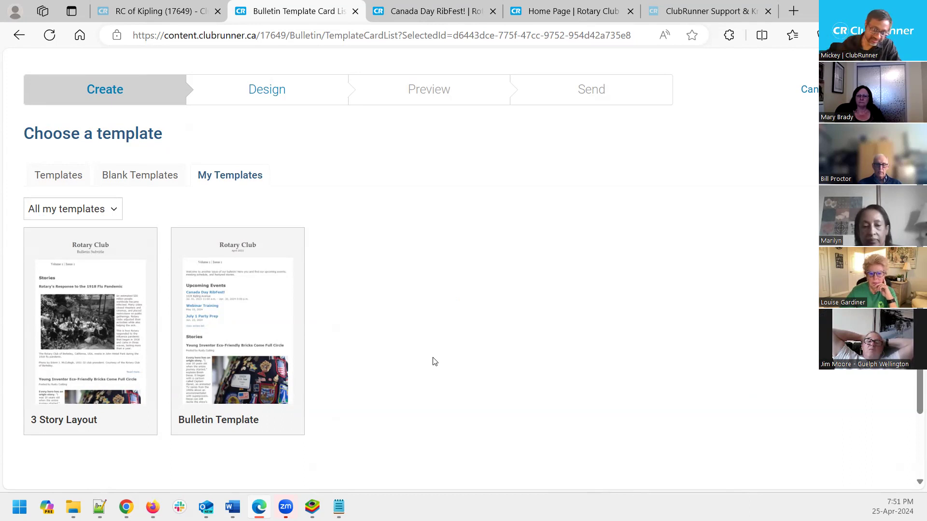
left_click(266, 282)
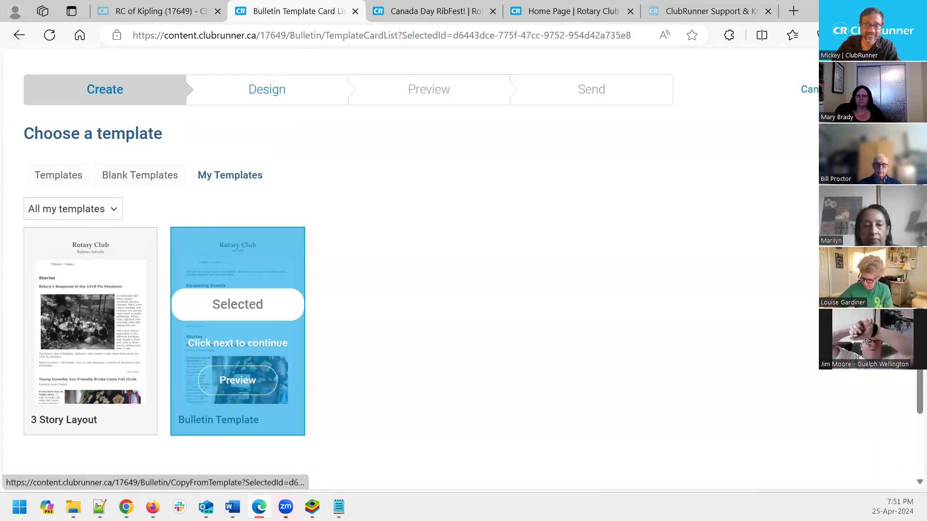
left_click(869, 89)
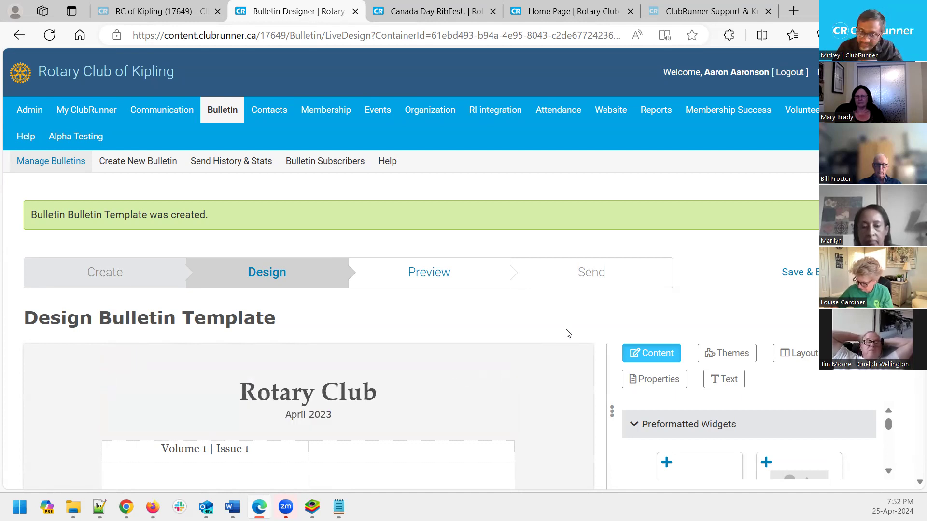
scroll(566, 422, "down", 3)
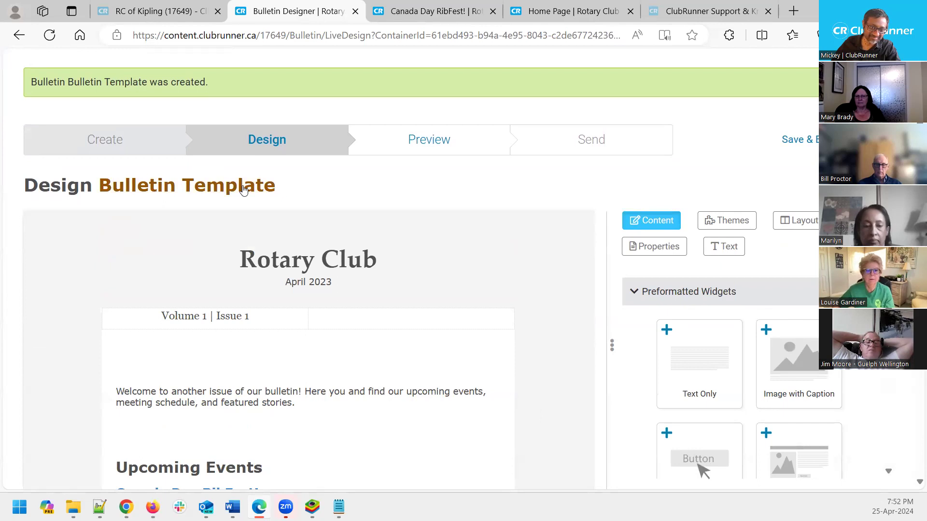
scroll(335, 251, "up", 3)
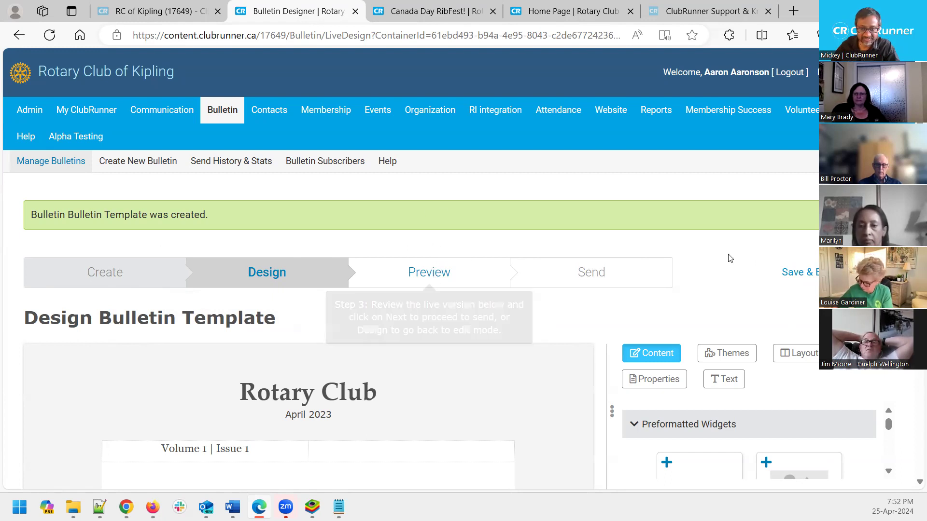
scroll(732, 260, "down", 1)
scroll(732, 260, "down", 3)
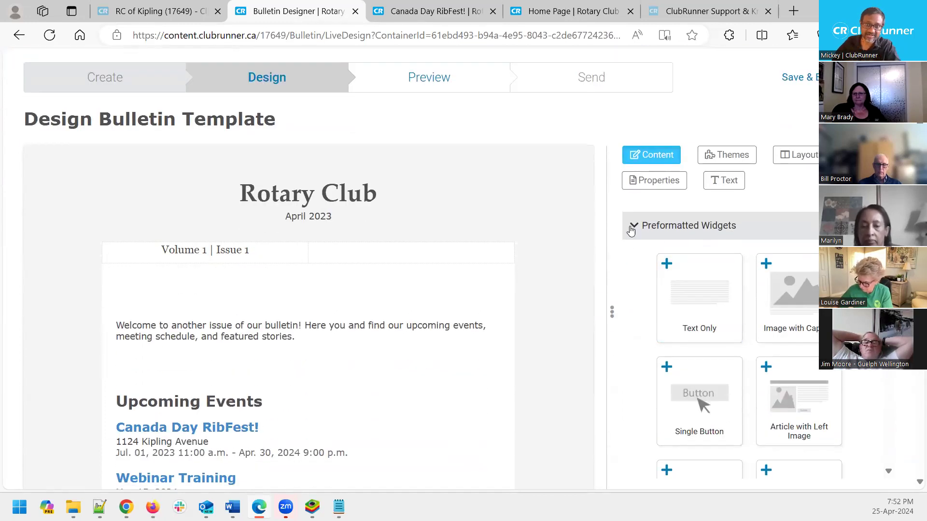
left_click(637, 227)
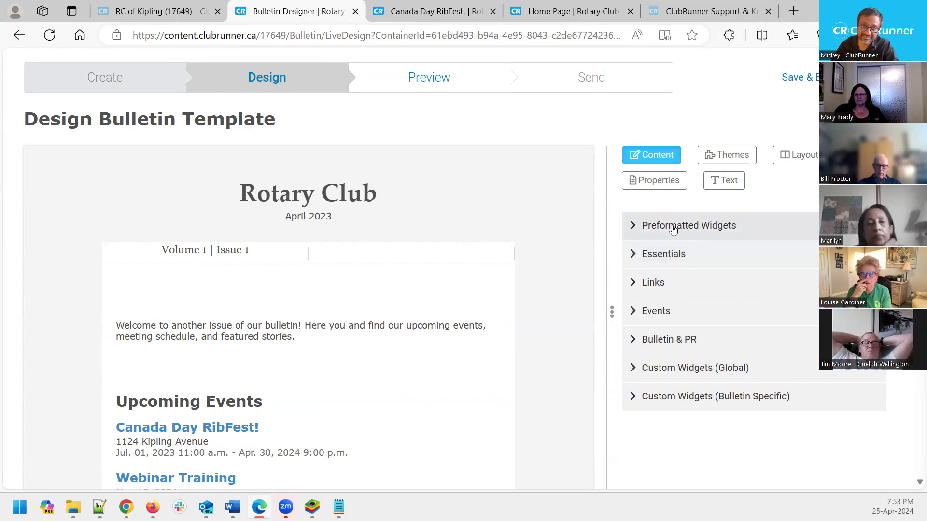
left_click(635, 232)
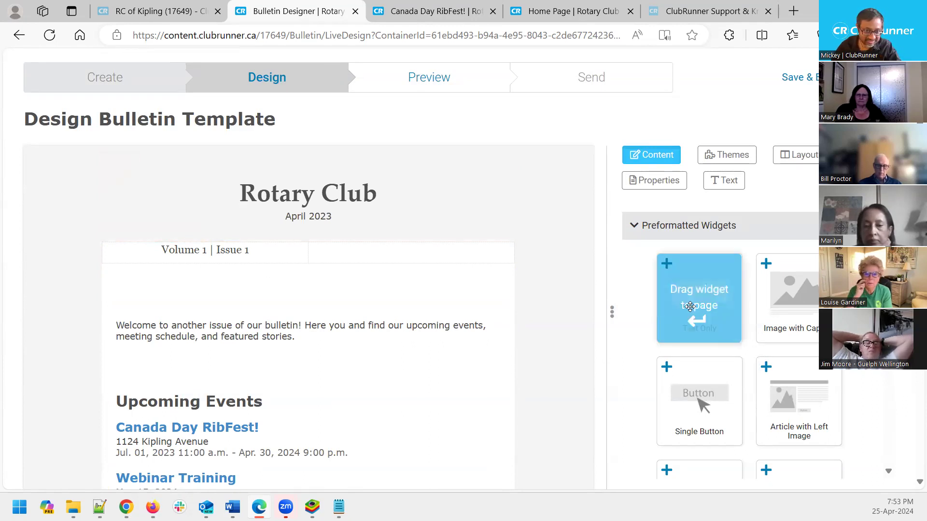
Drag a Text Only block into the banner and type 'Here is some' into it
left_click_drag(690, 306, 585, 265)
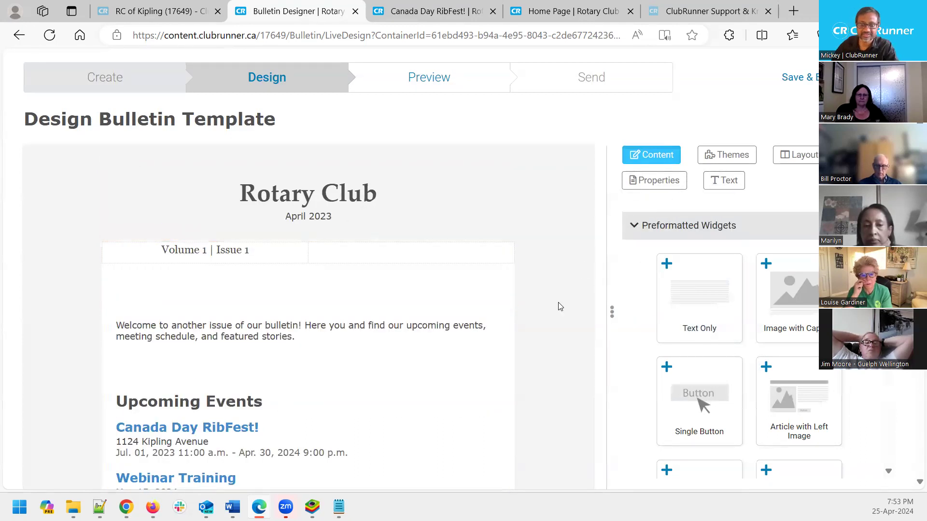
left_click_drag(698, 290, 516, 277)
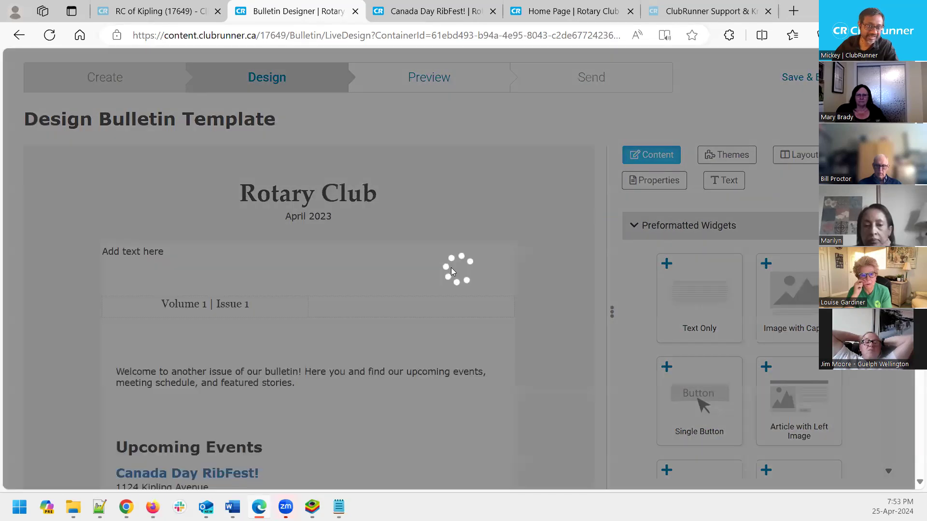
left_click(377, 273)
key("ctrl+a")
type("Here is some")
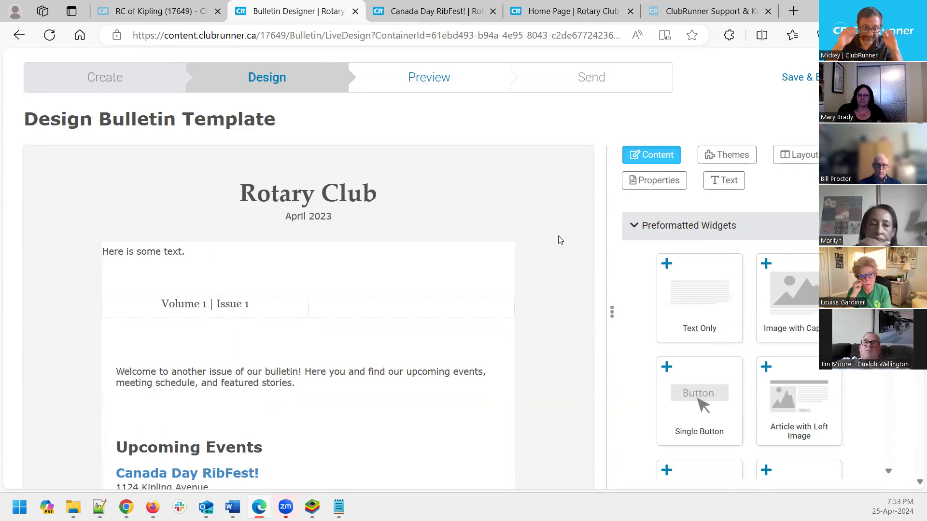
Delete the trial text block and move on to the bulletin Preview step
mouse_move(440, 285)
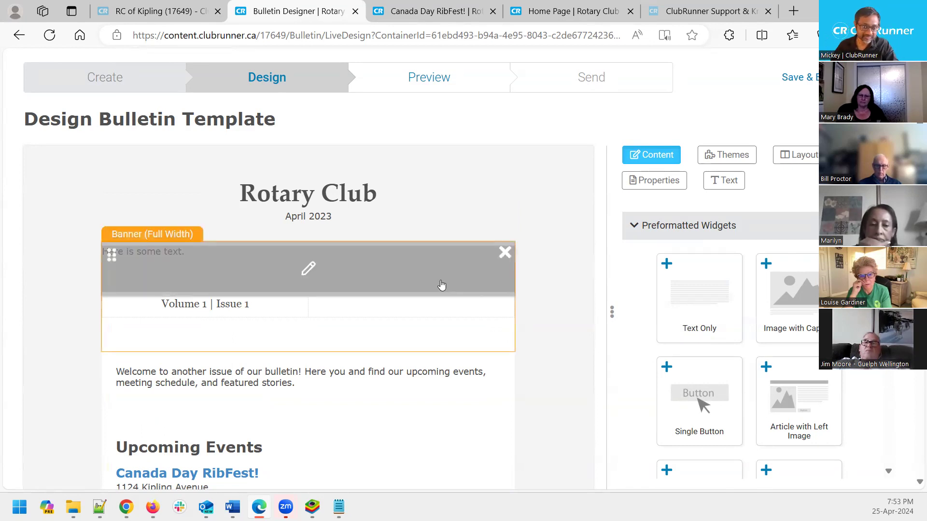
left_click(505, 252)
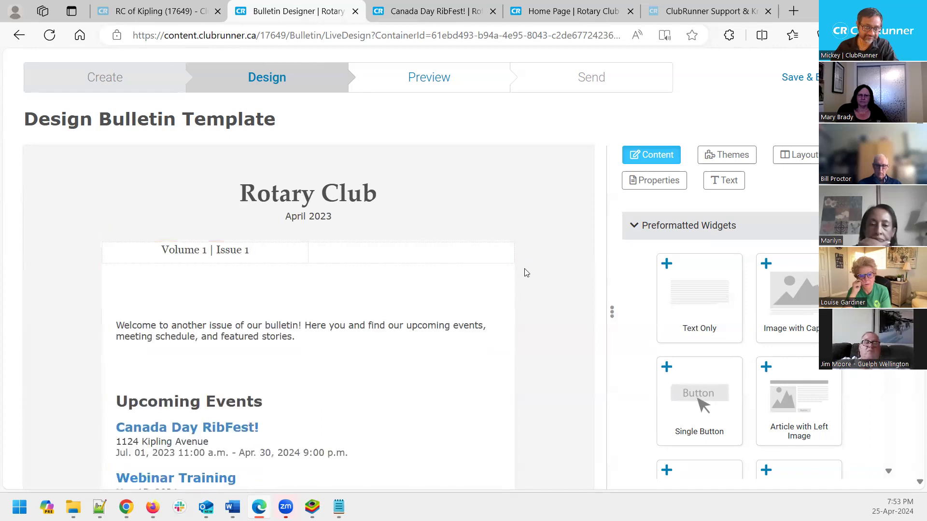
scroll(502, 241, "up", 3)
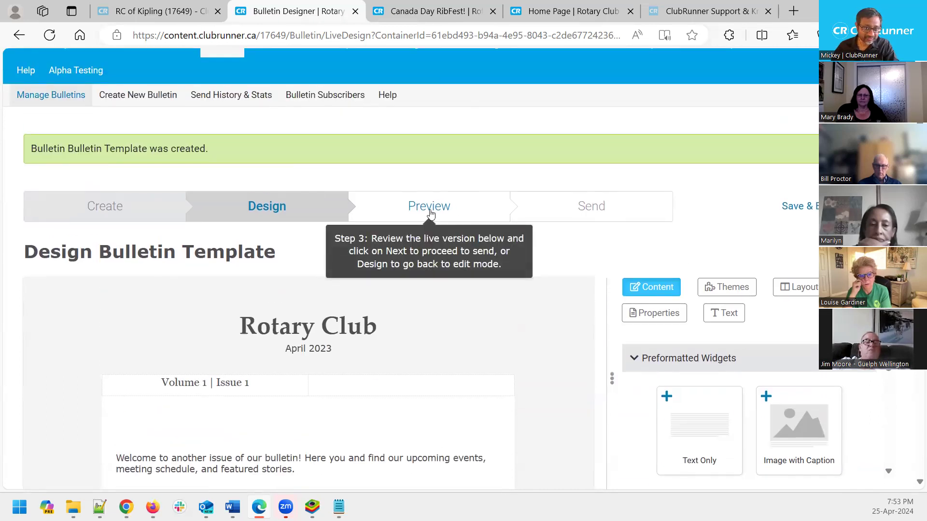
left_click(429, 207)
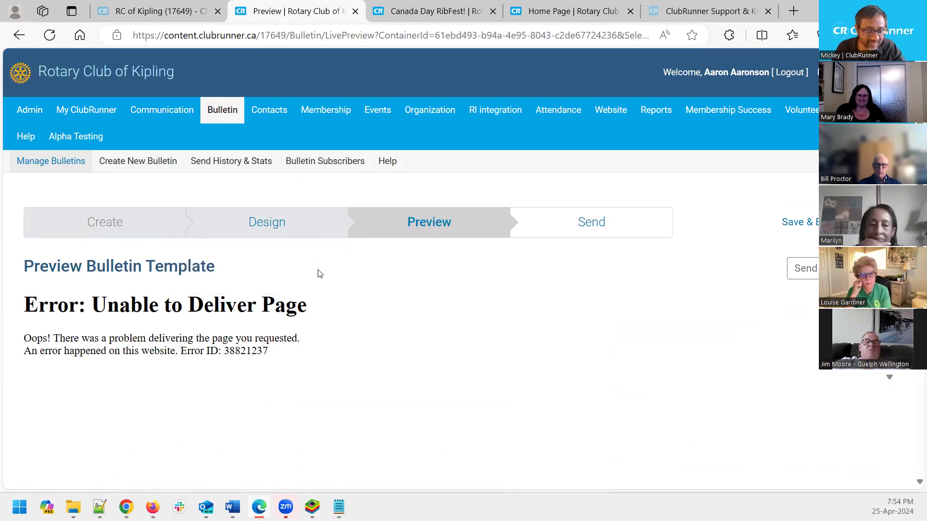
Switch between Design and Preview once more, then Save & Exit to Bulletin Home
left_click(279, 225)
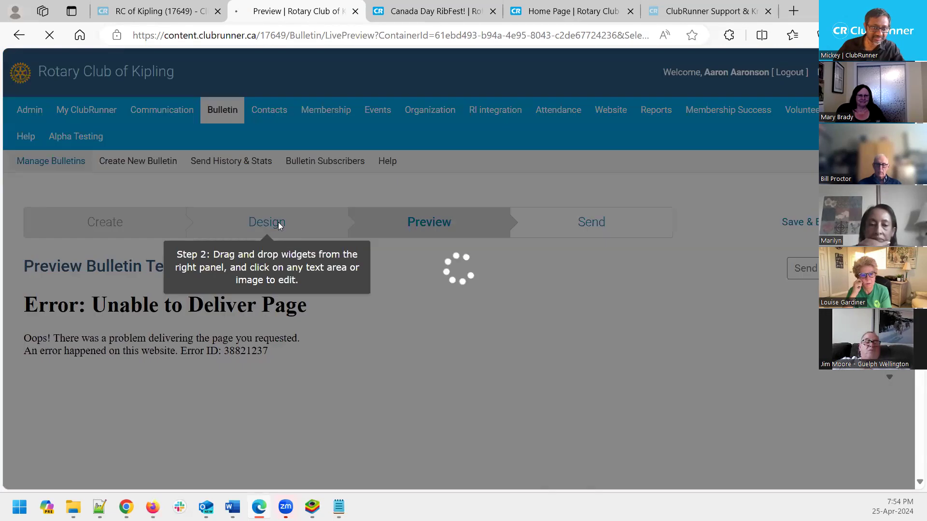
left_click(440, 226)
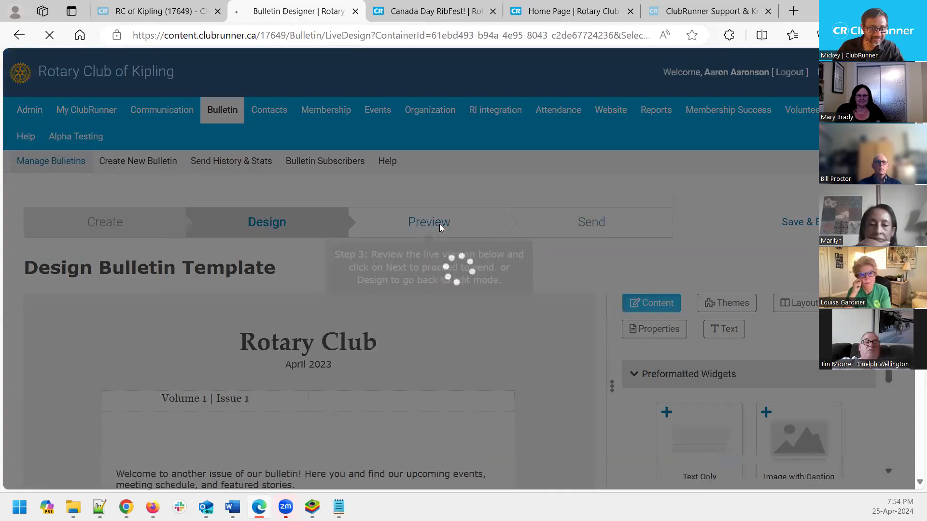
scroll(511, 346, "down", 3)
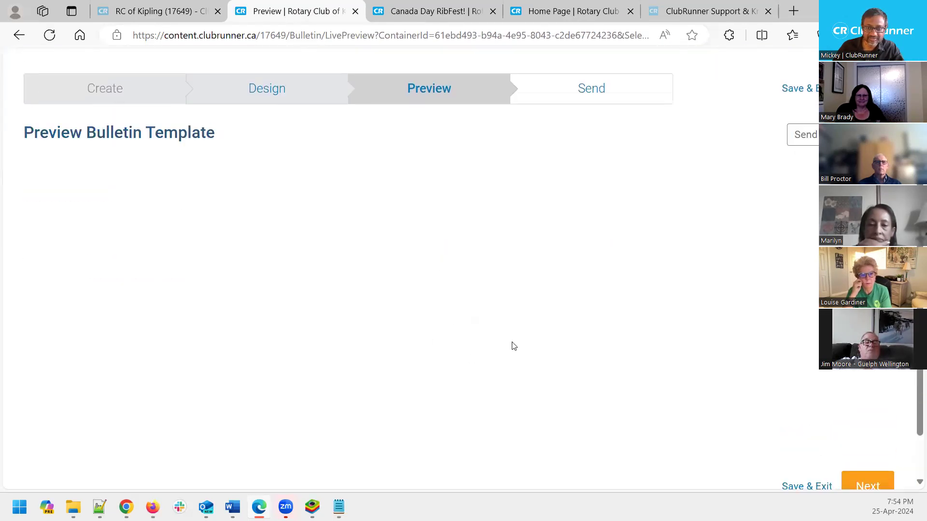
scroll(511, 346, "up", 3)
left_click(305, 230)
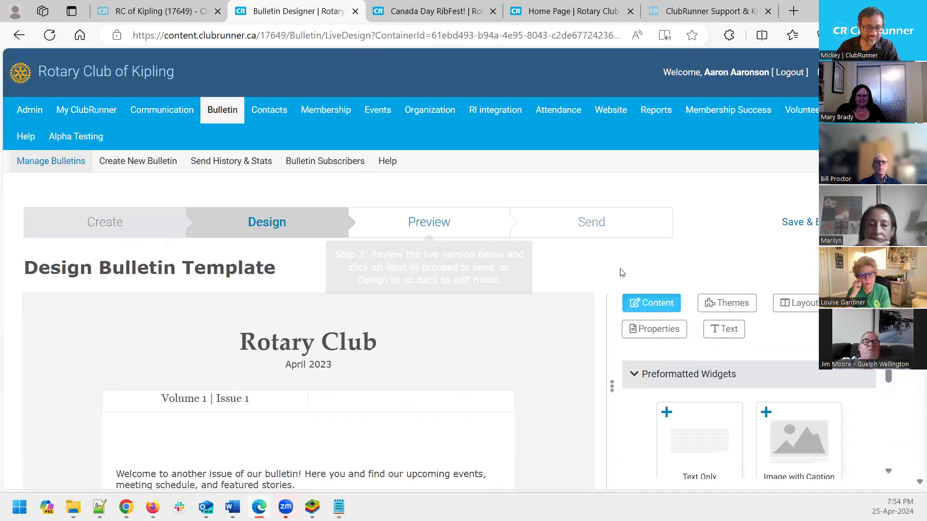
left_click(797, 221)
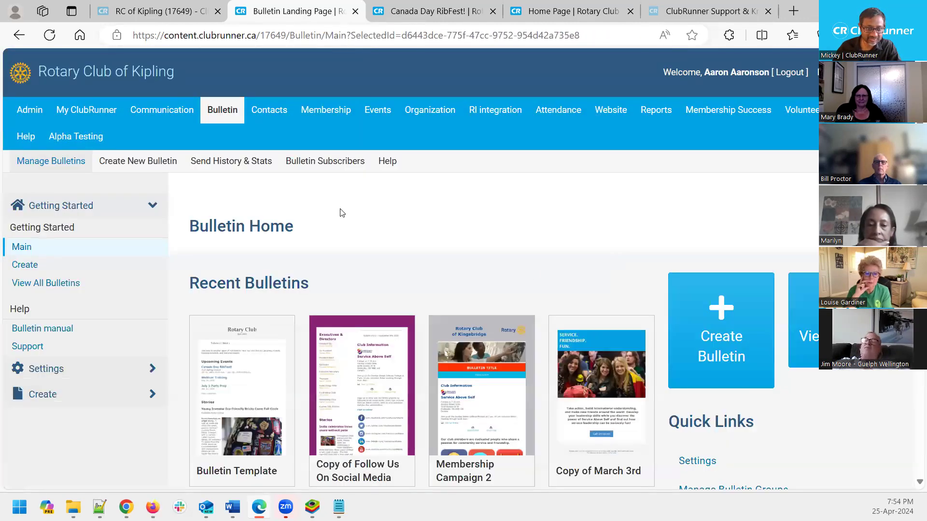
scroll(342, 213, "down", 3)
mouse_move(225, 338)
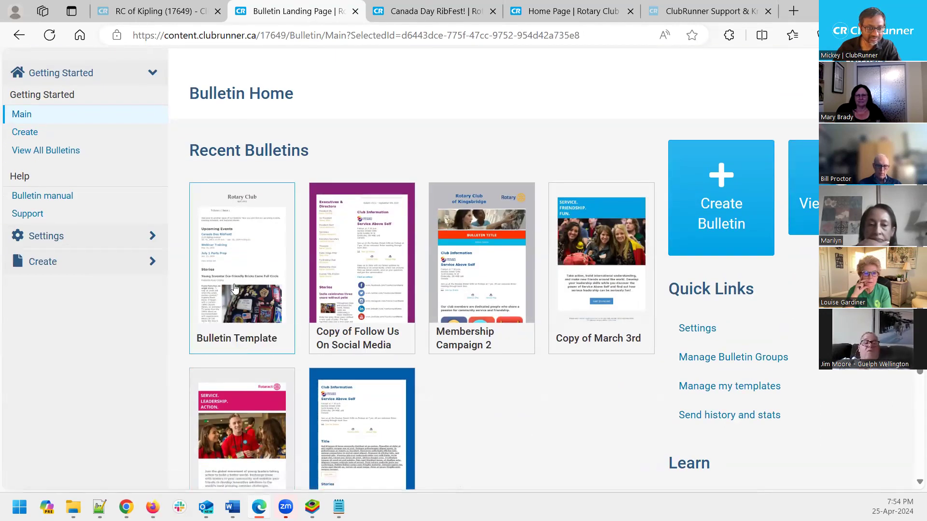
Reopen the Bulletin Template bulletin from Recent Bulletins and view its preview
mouse_move(286, 357)
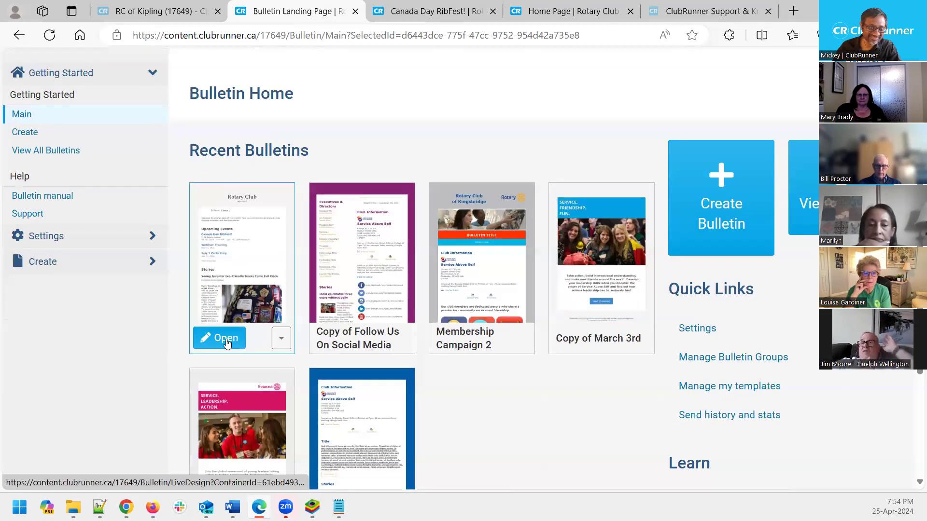
left_click(227, 342)
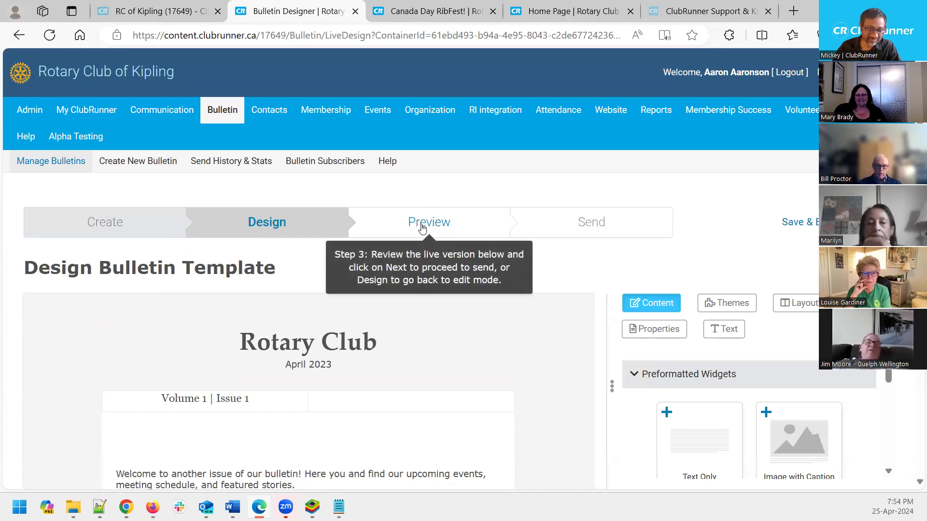
left_click(421, 224)
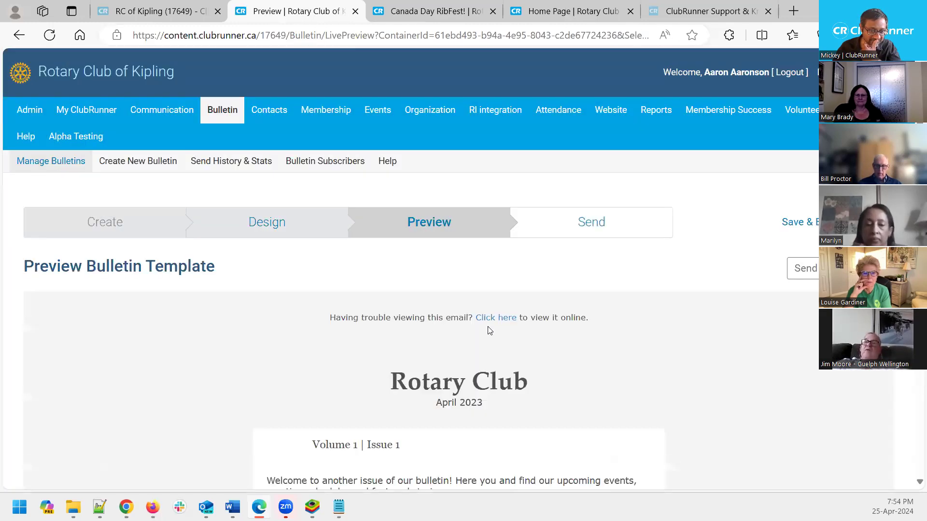
Scroll through the whole preview, back to the top, and return to the Design step
scroll(489, 330, "down", 3)
scroll(489, 331, "down", 3)
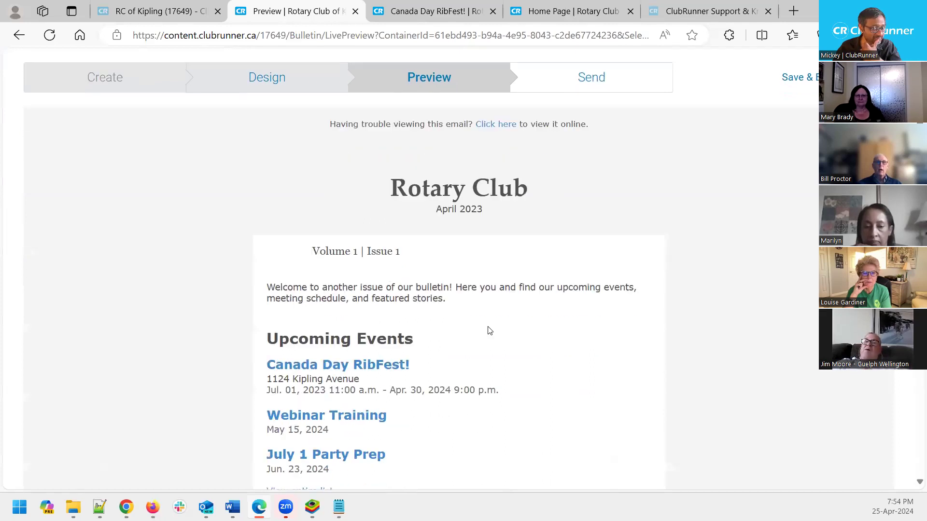
scroll(520, 349, "up", 3)
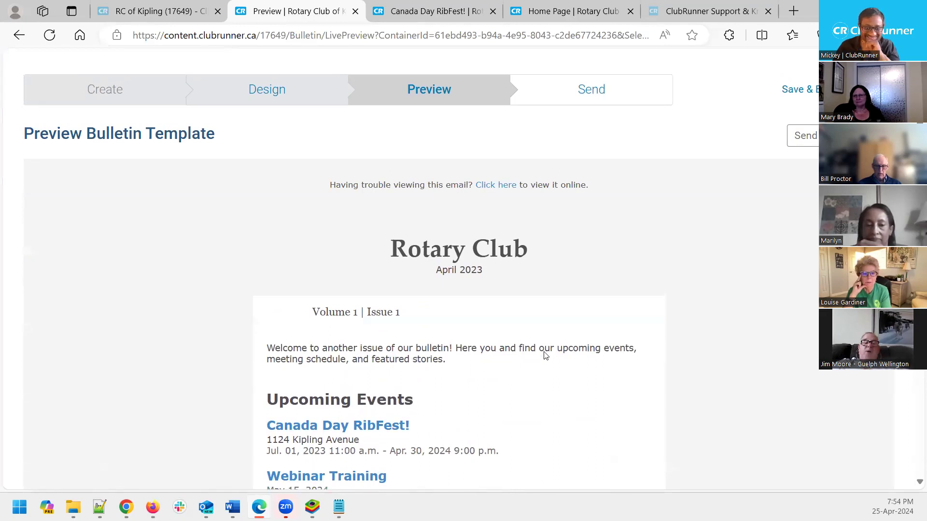
scroll(545, 356, "down", 3)
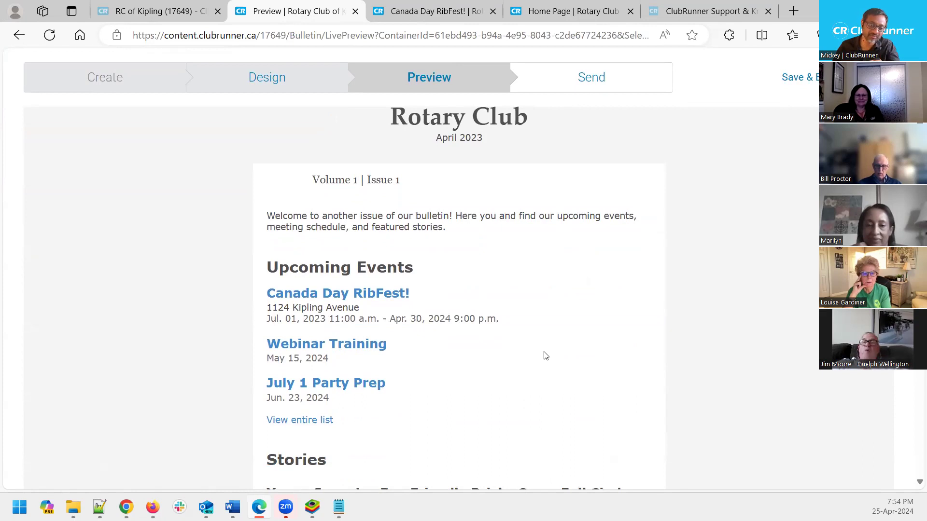
scroll(545, 356, "down", 4)
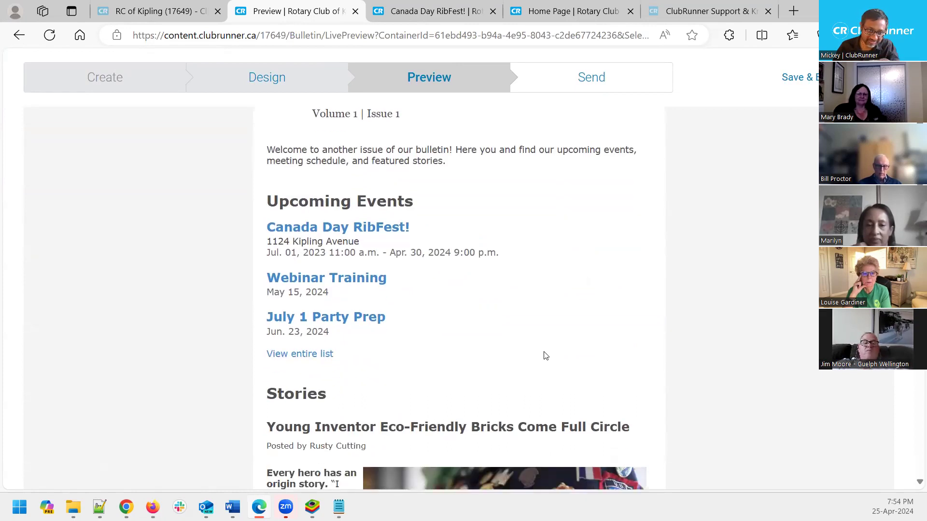
scroll(544, 353, "down", 5)
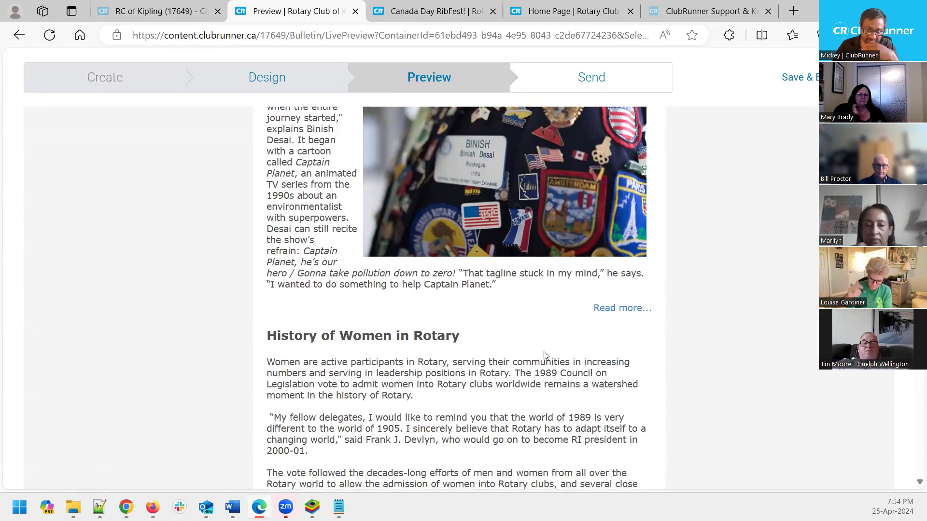
scroll(544, 355, "down", 6)
scroll(544, 356, "down", 5)
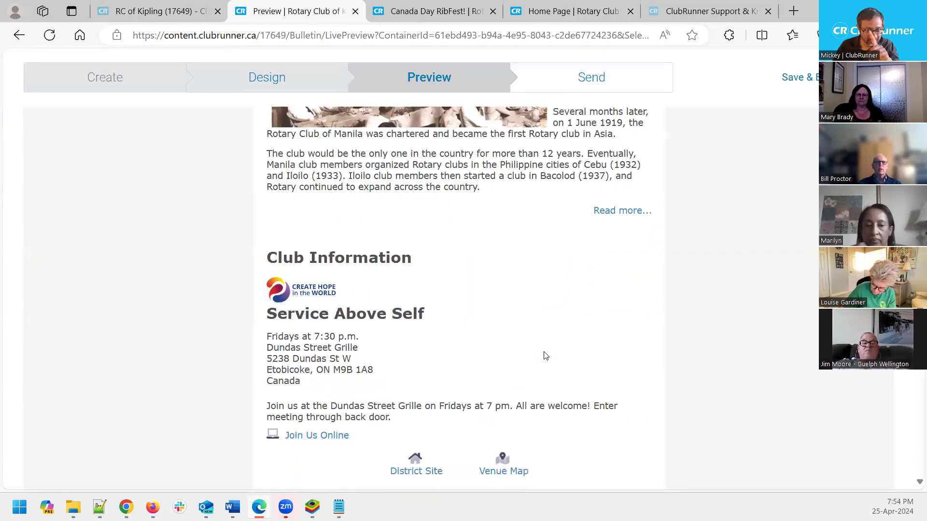
scroll(545, 356, "up", 10)
scroll(545, 355, "up", 14)
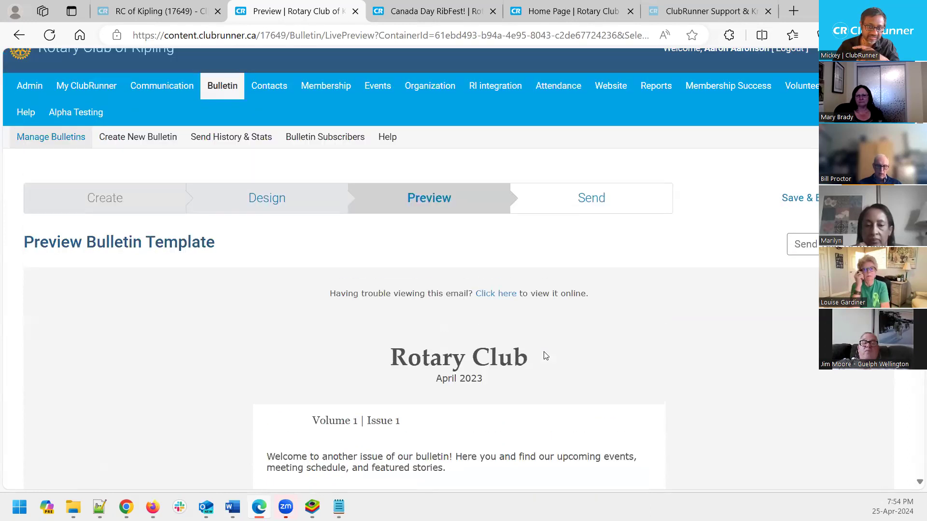
scroll(546, 356, "up", 1)
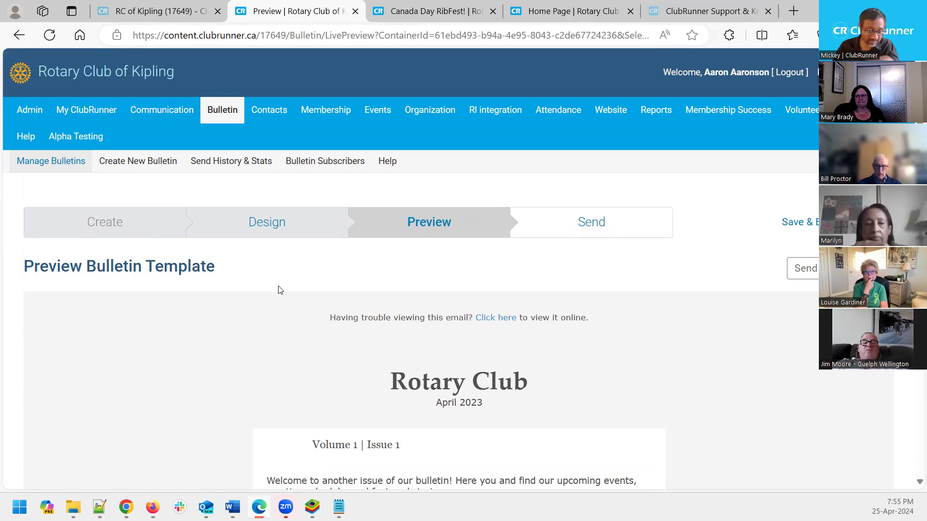
left_click(279, 227)
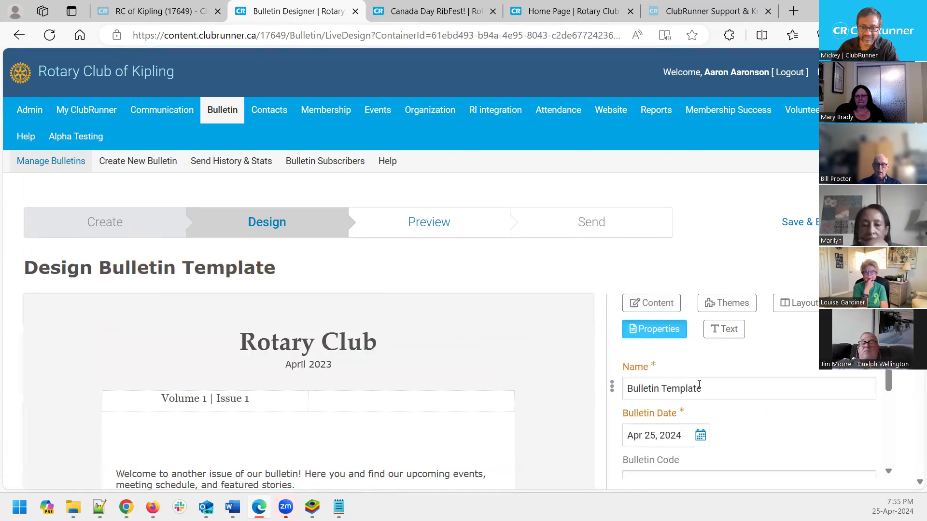
Rename the bulletin to 'Weekly Club Bulletin-April 27', correcting the day from 26 to 27
left_click_drag(710, 391, 588, 397)
type("W")
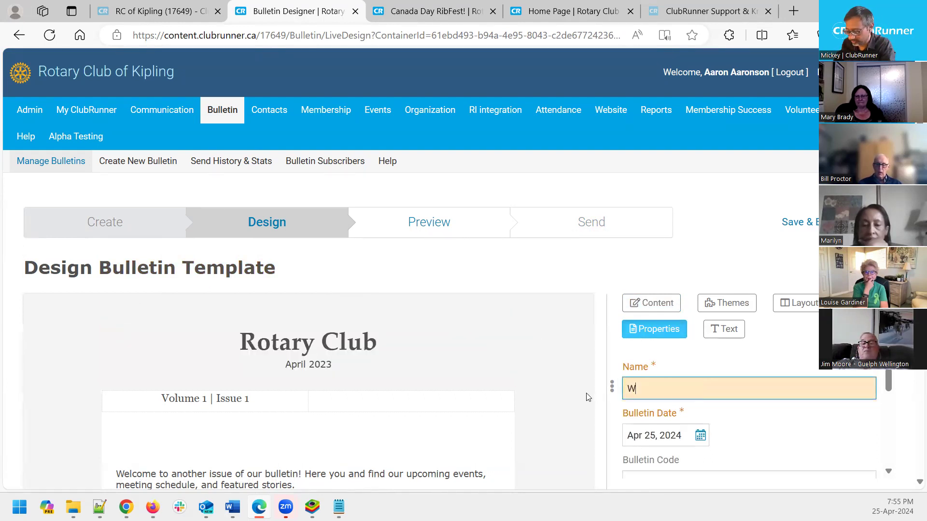
type("eekly Club Bulletin")
key("ctrl+Left")
type("Club")
key("End")
type("-Apr")
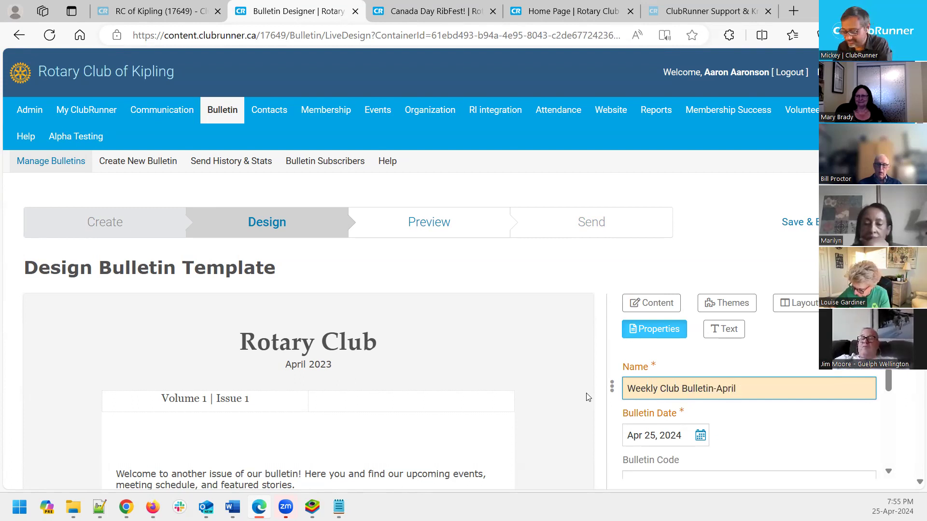
type("il ")
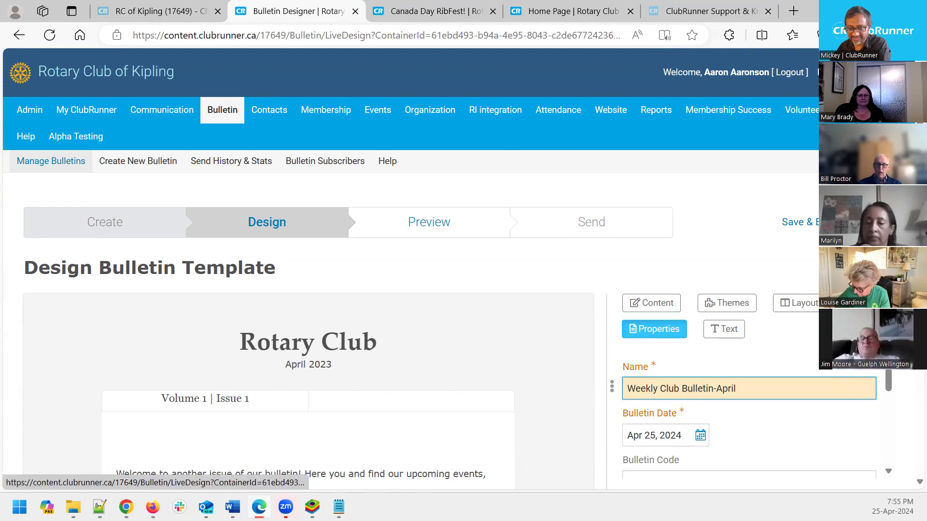
type("26")
key("BackSpace")
type("7")
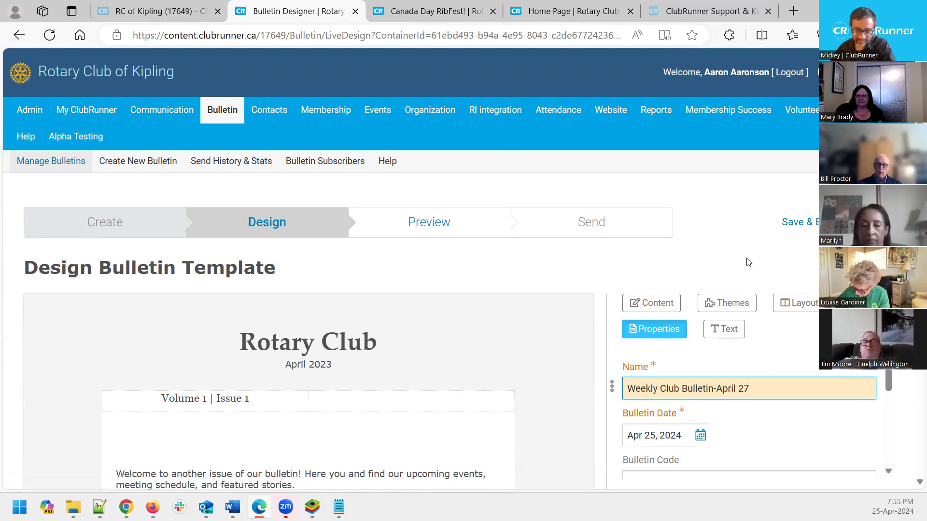
Set the bulletin date to Apr 27, 2024 in the calendar
scroll(761, 337, "down", 3)
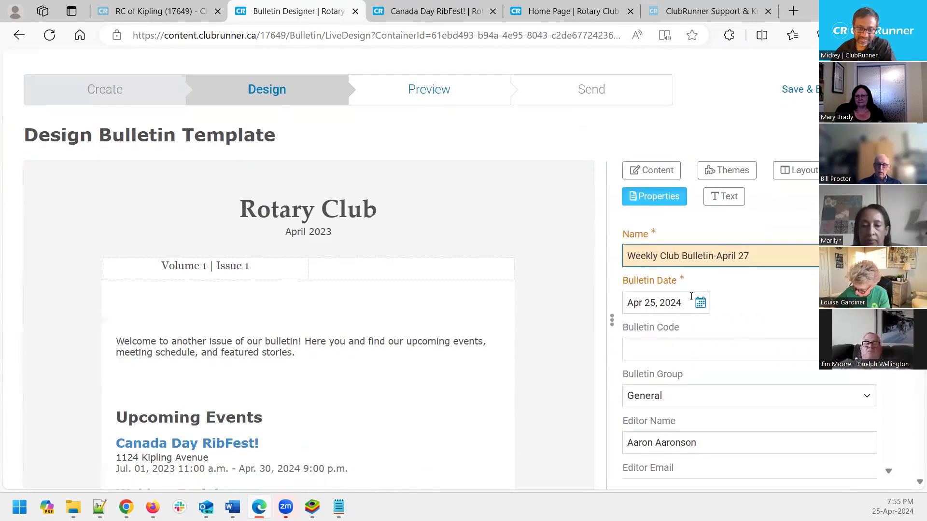
left_click(704, 302)
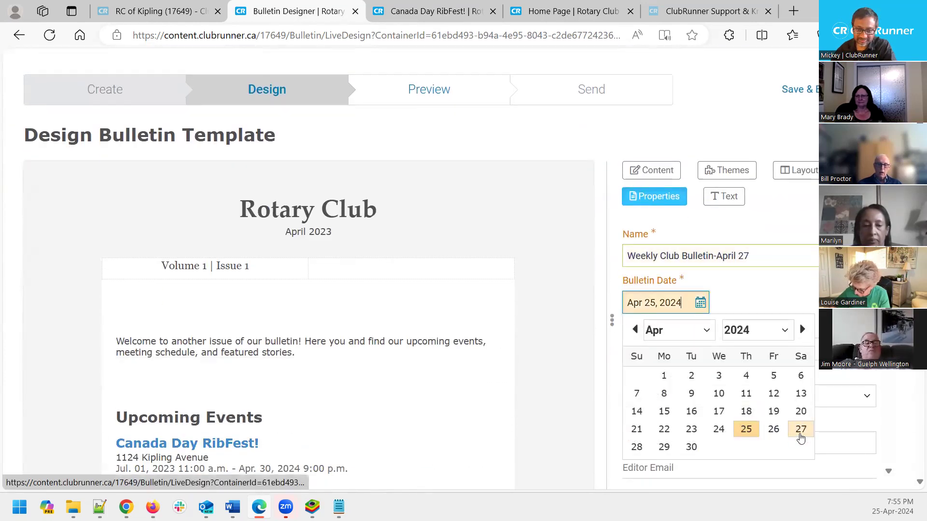
left_click(800, 429)
scroll(729, 365, "down", 2)
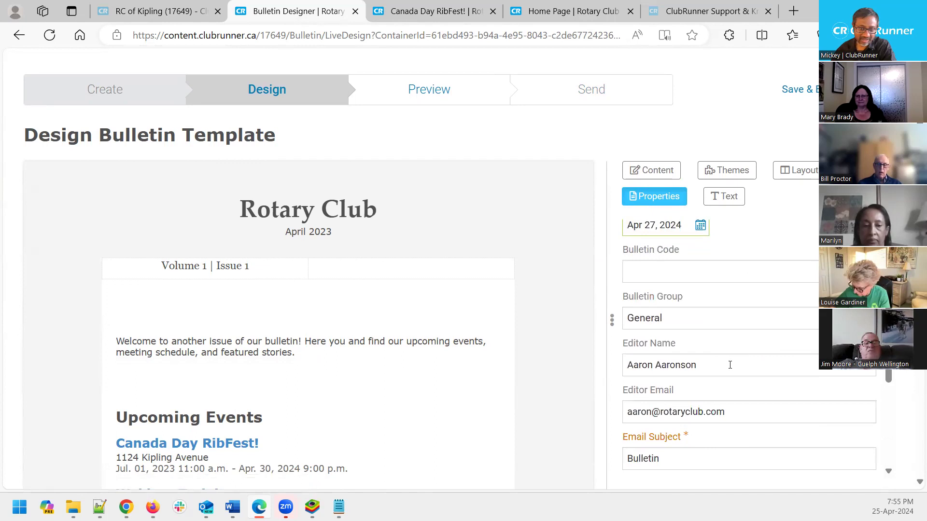
scroll(730, 309, "down", 5)
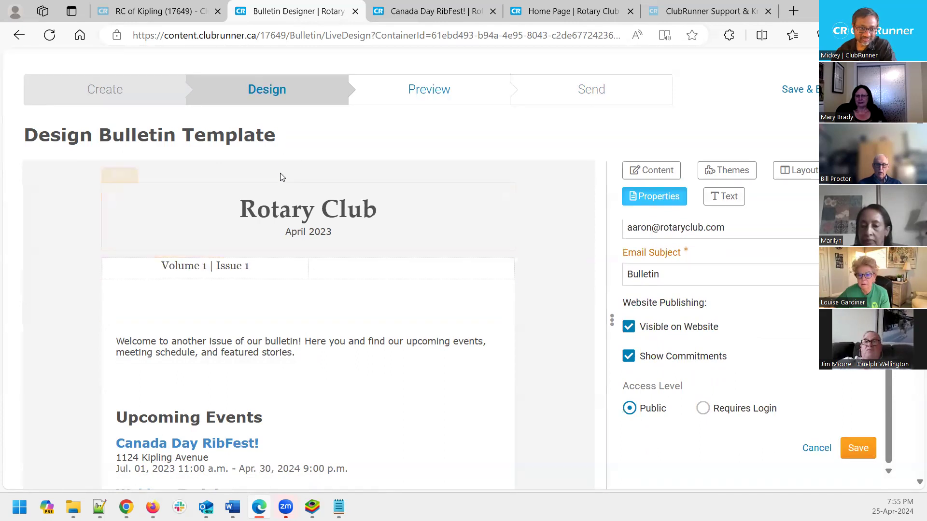
Save the new name and date in Properties, then open the bulletin's Preview step
left_click(857, 449)
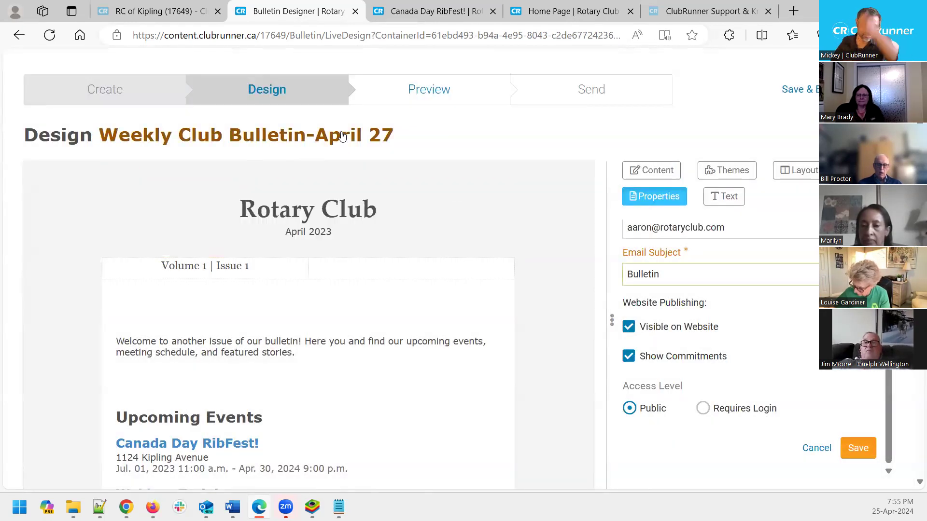
left_click_drag(426, 140, 357, 145)
left_click(205, 151)
left_click_drag(206, 153, 97, 140)
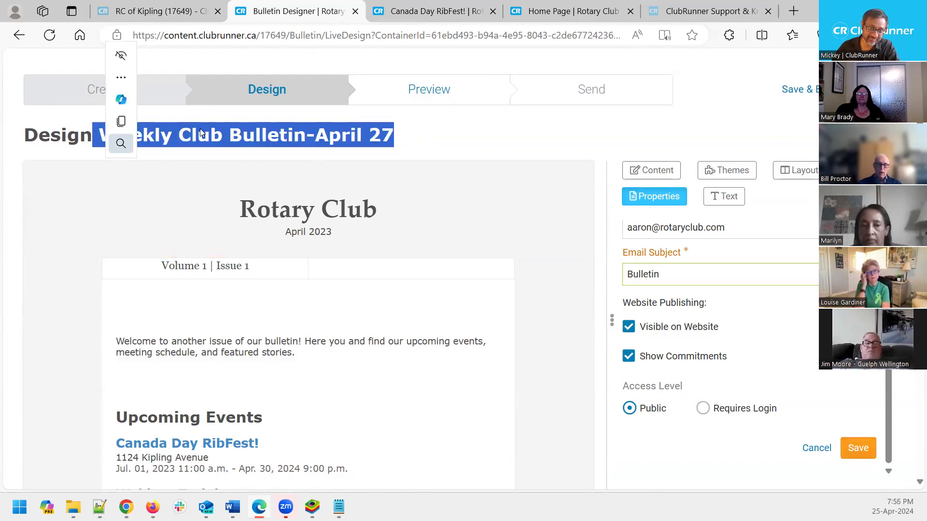
left_click(485, 128)
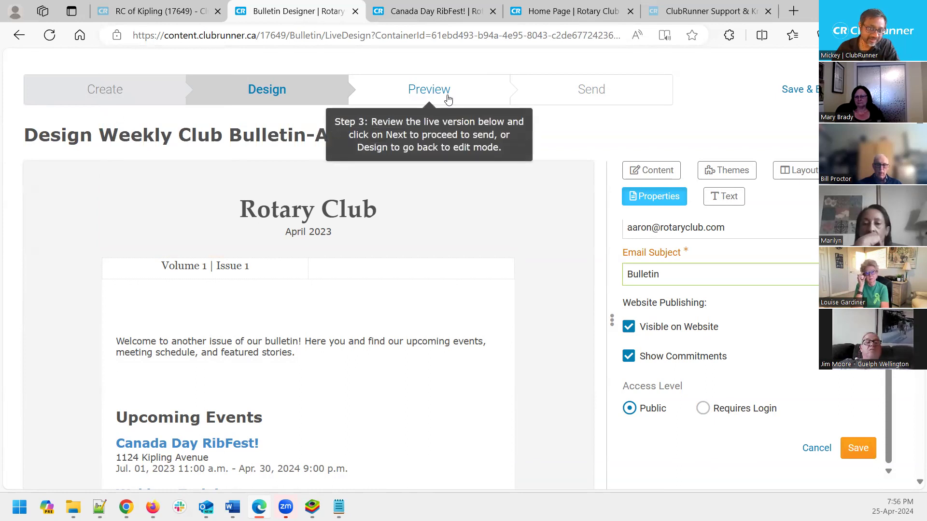
left_click(448, 96)
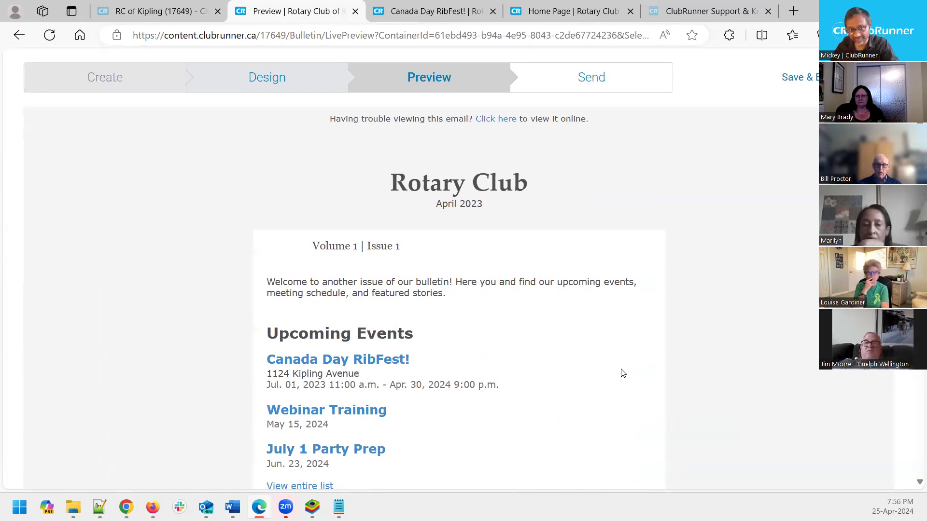
scroll(621, 283, "up", 3)
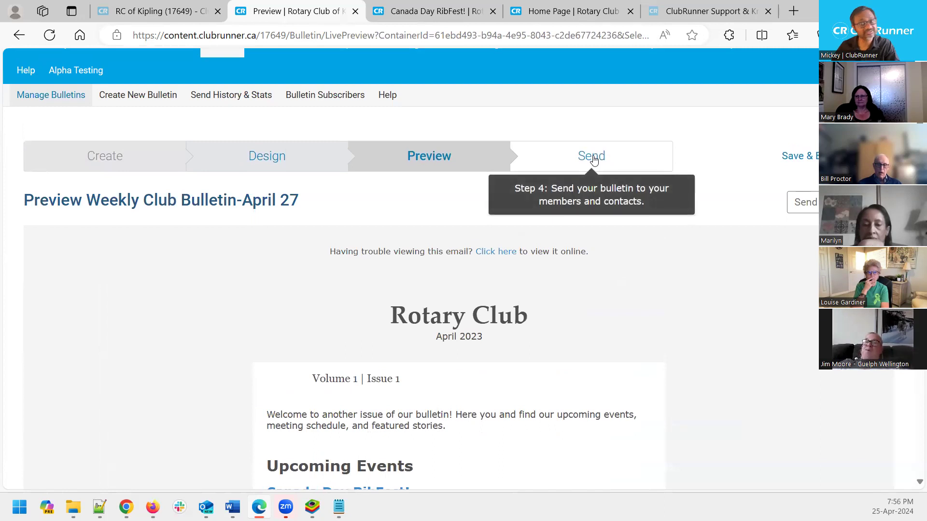
On the Send step, retype the email subject as 'Club Bulletin-April 27th', fixing the 'Cub' typo
left_click(592, 156)
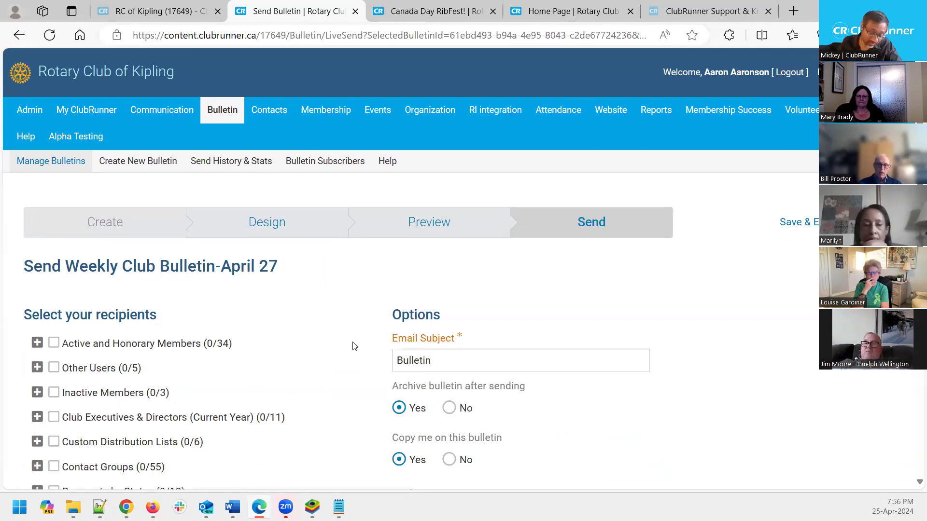
scroll(166, 344, "down", 3)
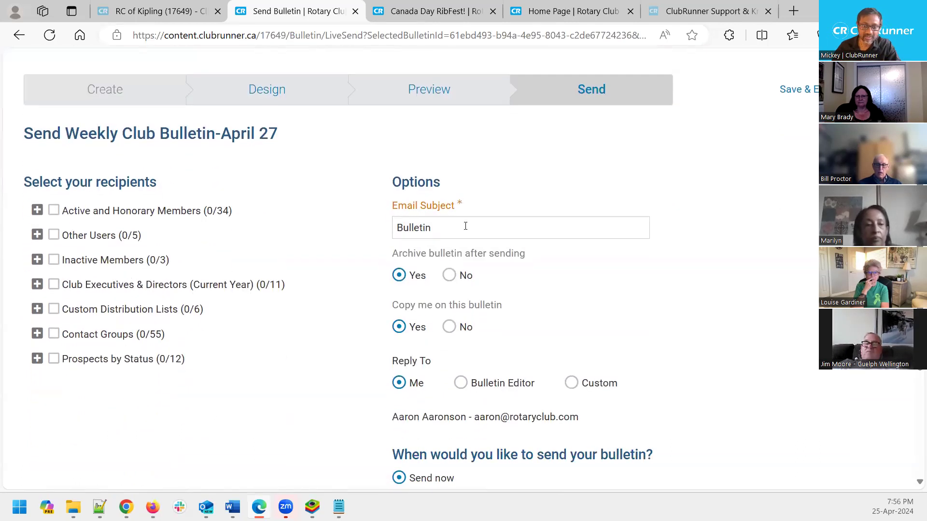
left_click(454, 227)
left_click_drag(454, 228, 378, 230)
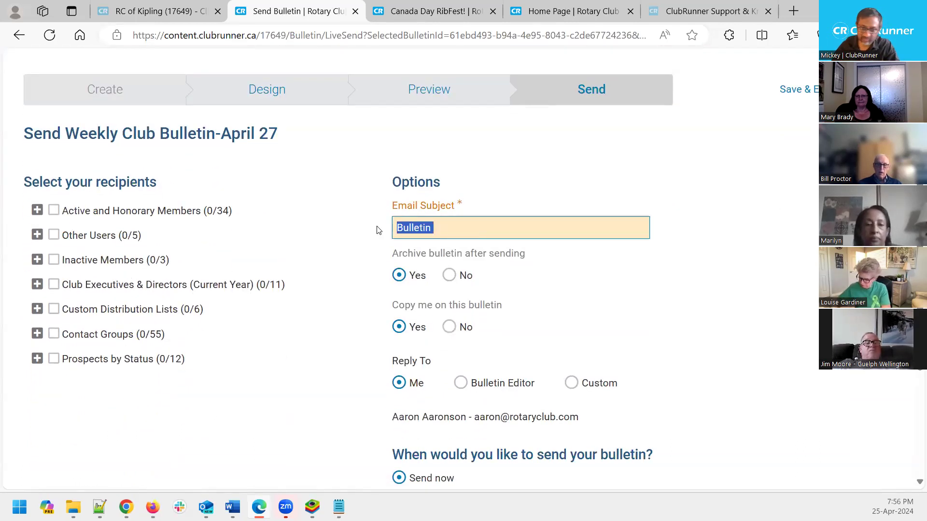
type("Cub Bull")
key("Home")
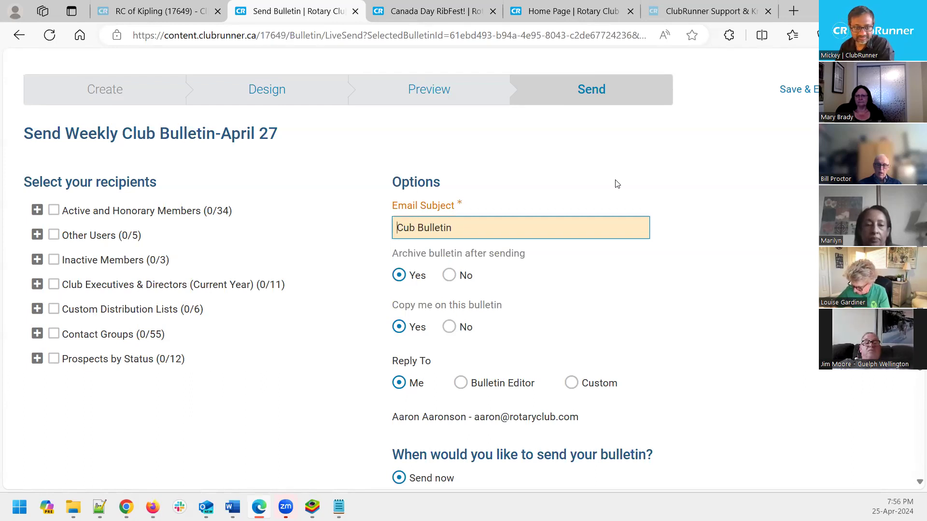
type("l")
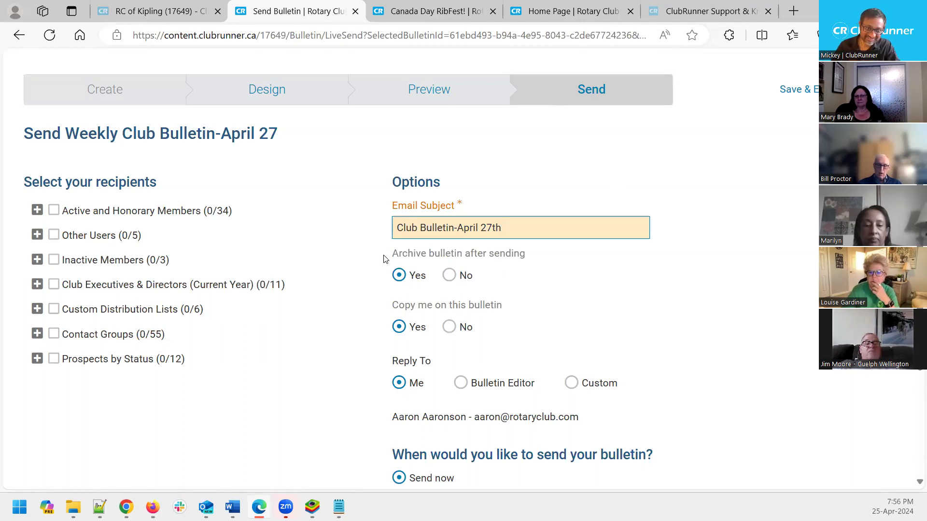
left_click_drag(385, 259, 419, 254)
left_click(598, 271)
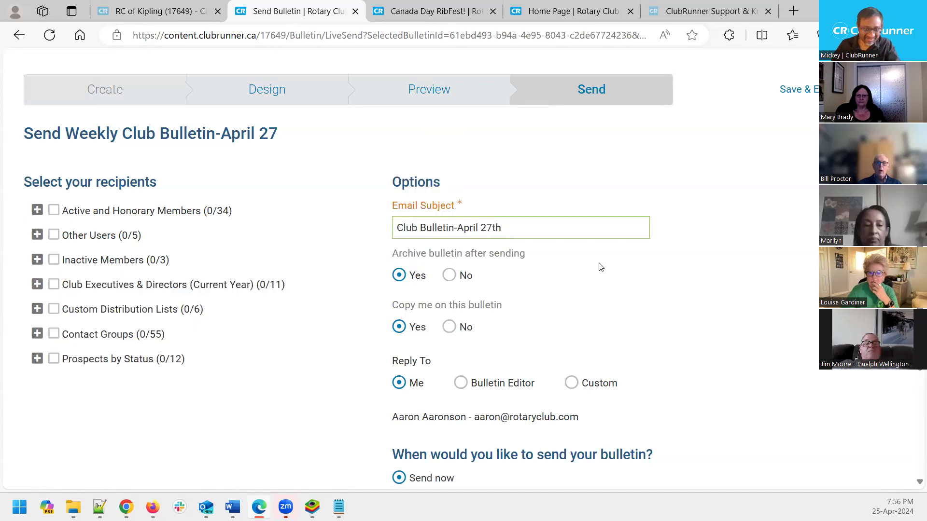
left_click_drag(391, 256, 414, 245)
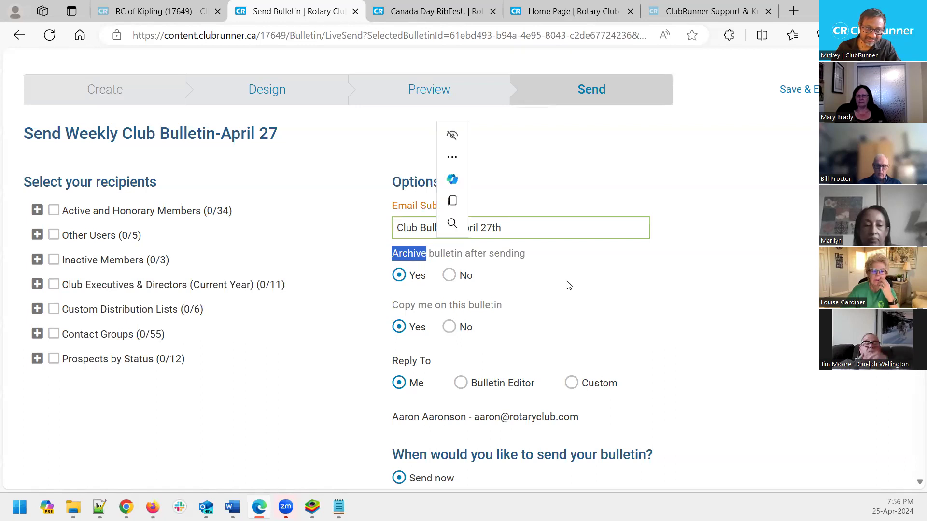
left_click(612, 283)
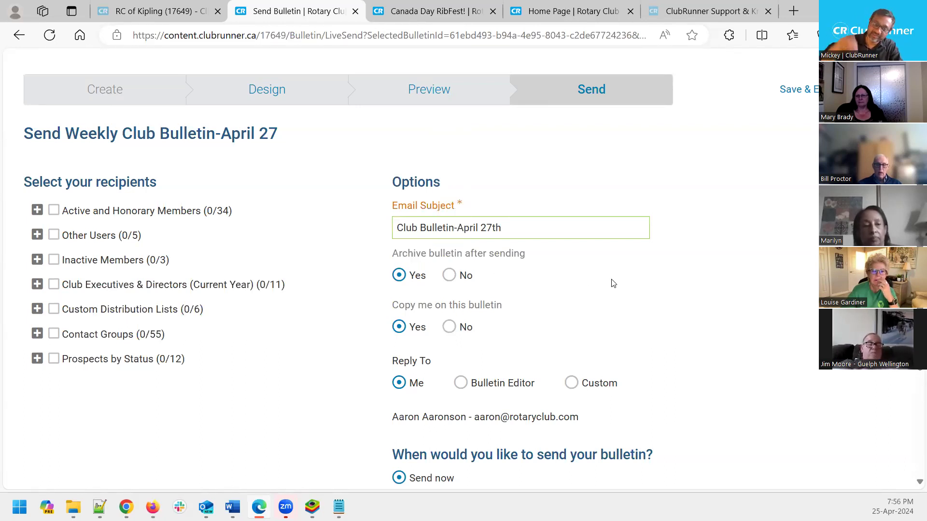
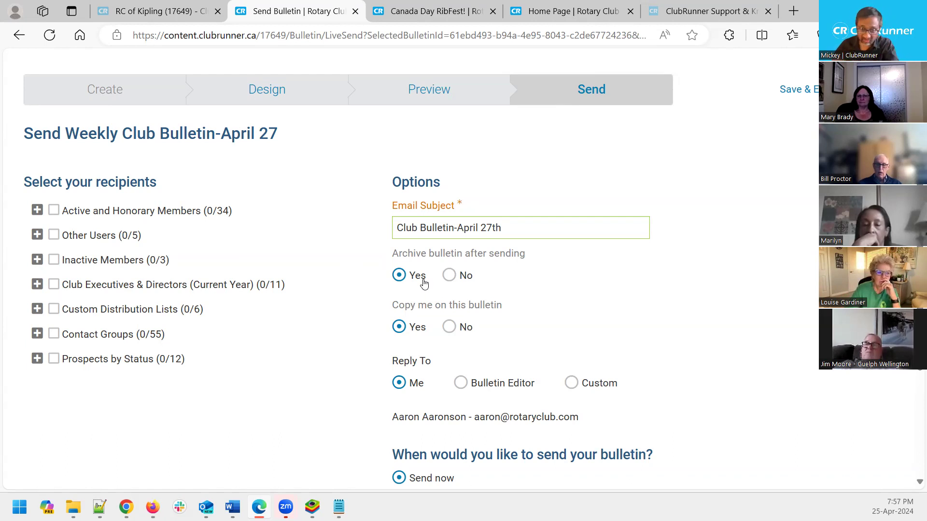
Turn bulletin archiving after sending off, then back on
left_click(451, 278)
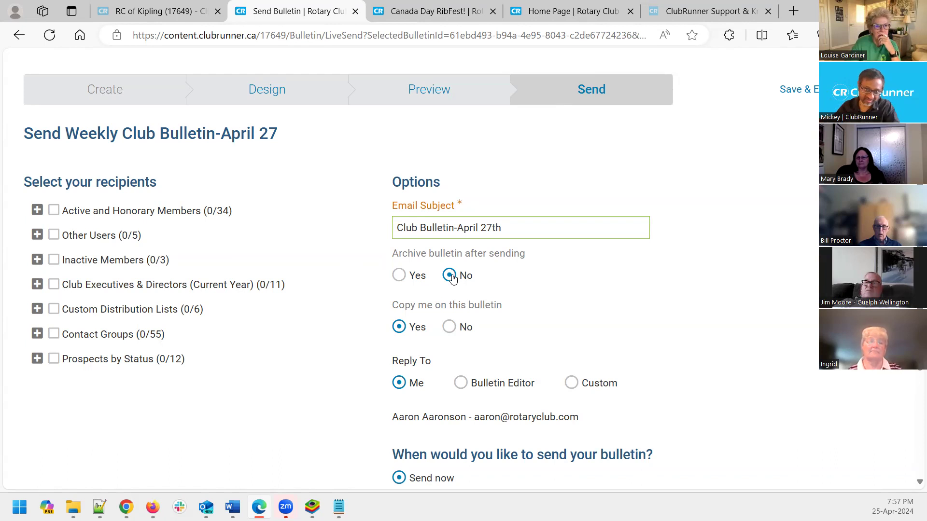
left_click(398, 276)
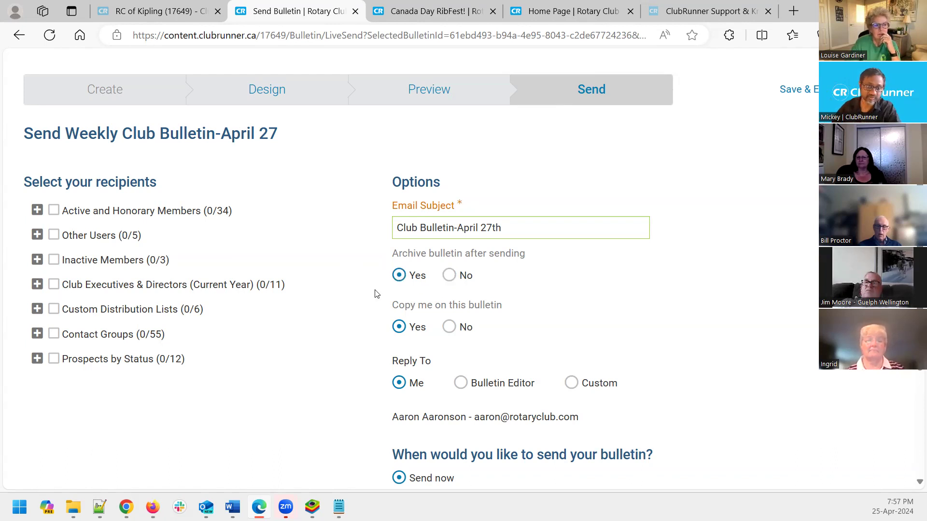
scroll(379, 290, "down", 3)
scroll(509, 258, "up", 1)
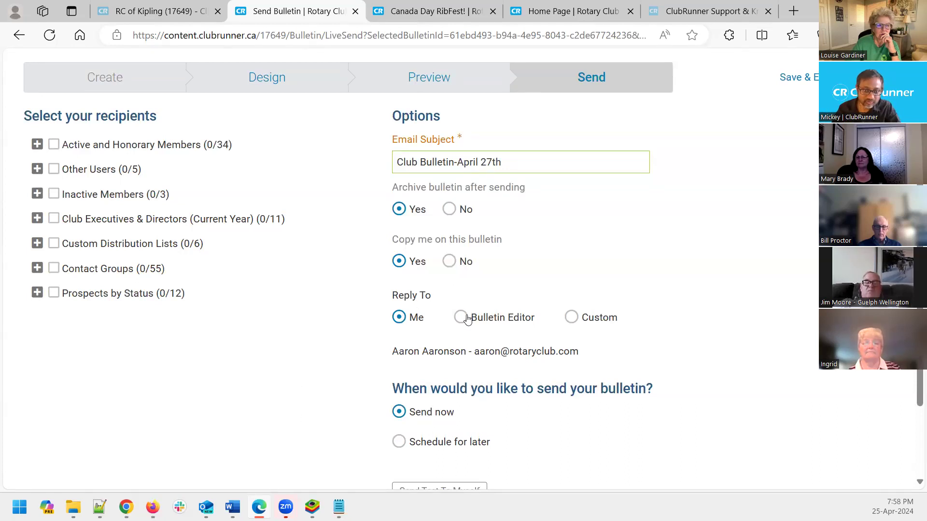
Set Reply To to Custom and enter the contact's name and e-mail address
left_click(574, 320)
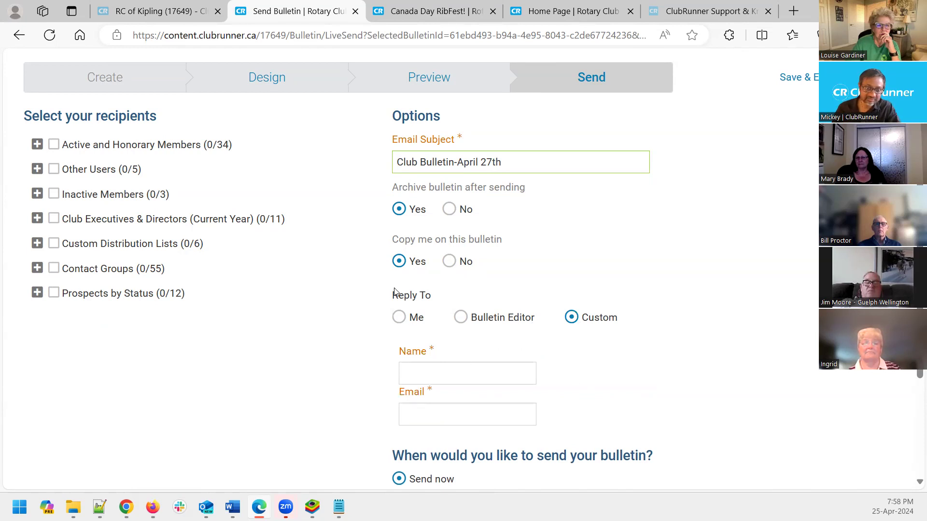
left_click(422, 371)
type("Bob")
key("Tab")
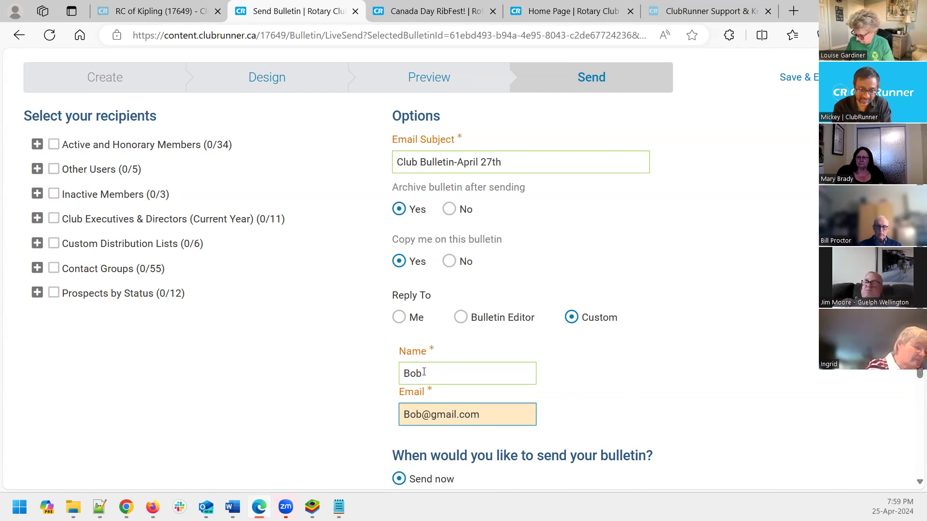
scroll(534, 355, "up", 4)
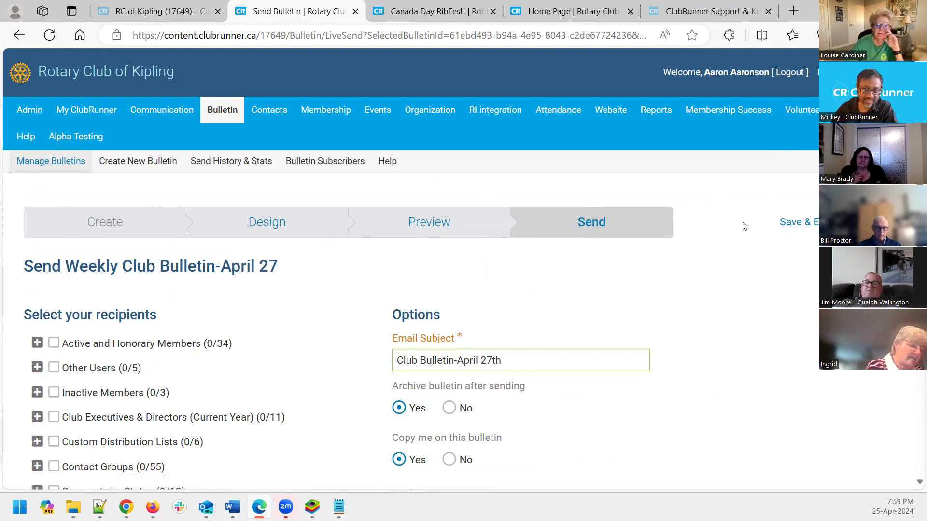
Save and exit the April 27 bulletin
left_click(803, 224)
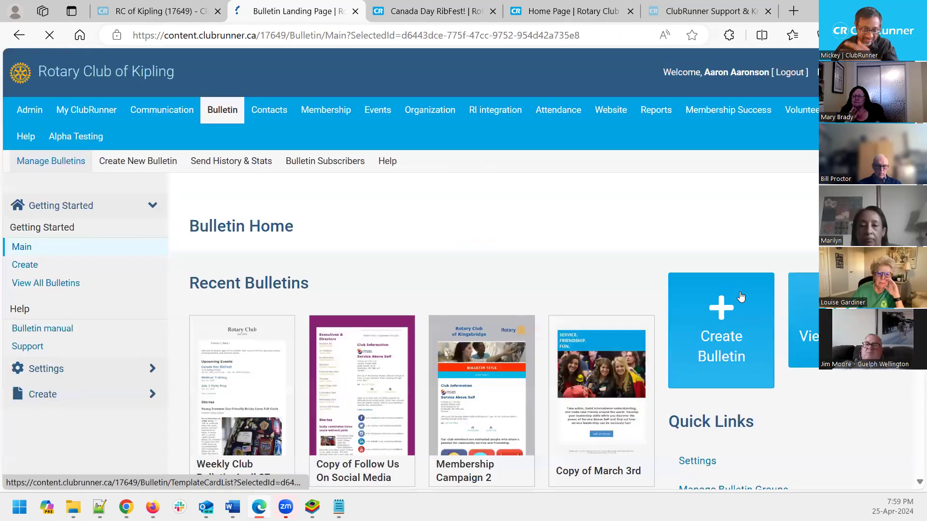
mouse_move(235, 471)
scroll(235, 403, "down", 1)
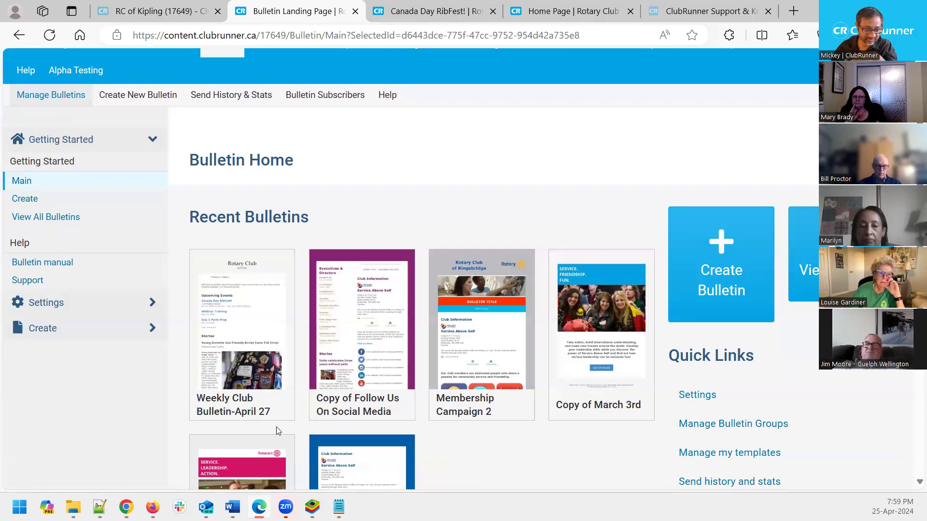
Go to the Volunteers module welcome page (Version 3.0)
mouse_move(411, 310)
scroll(411, 310, "up", 1)
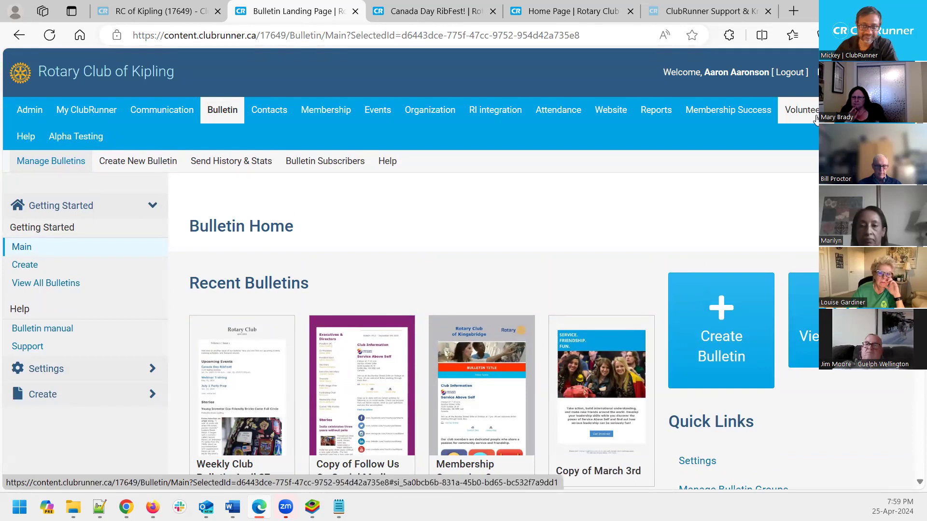
mouse_move(816, 120)
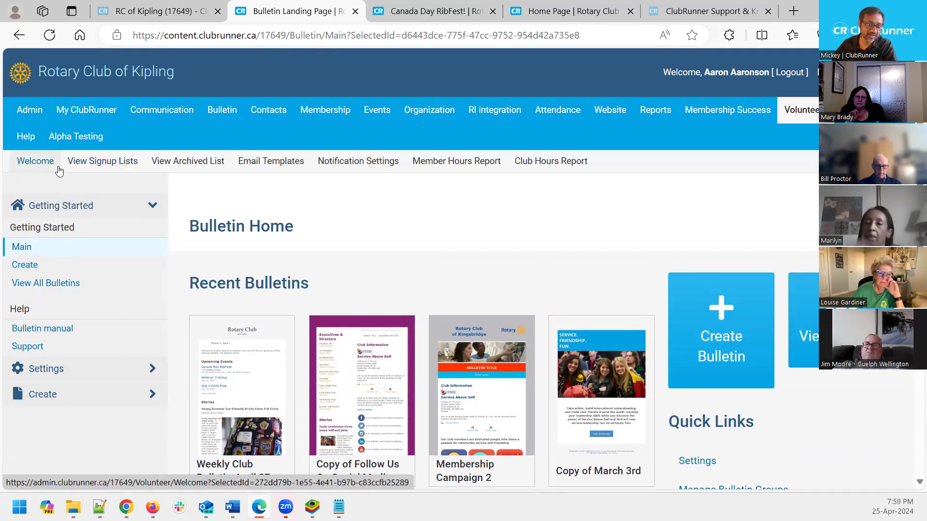
left_click(34, 164)
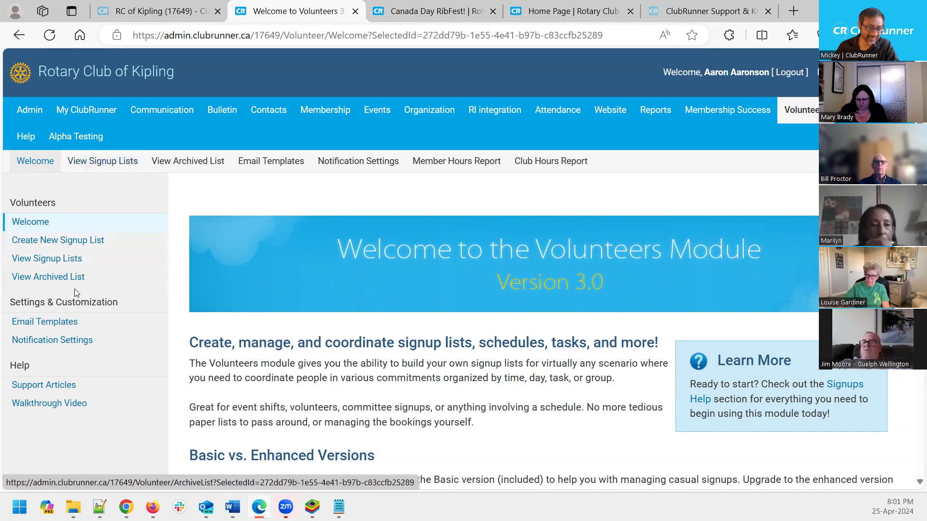
Show the Signup Lists page with Webinar BBQ Prep, Annual Changeover Dinner and BBQ Cooking
left_click(98, 161)
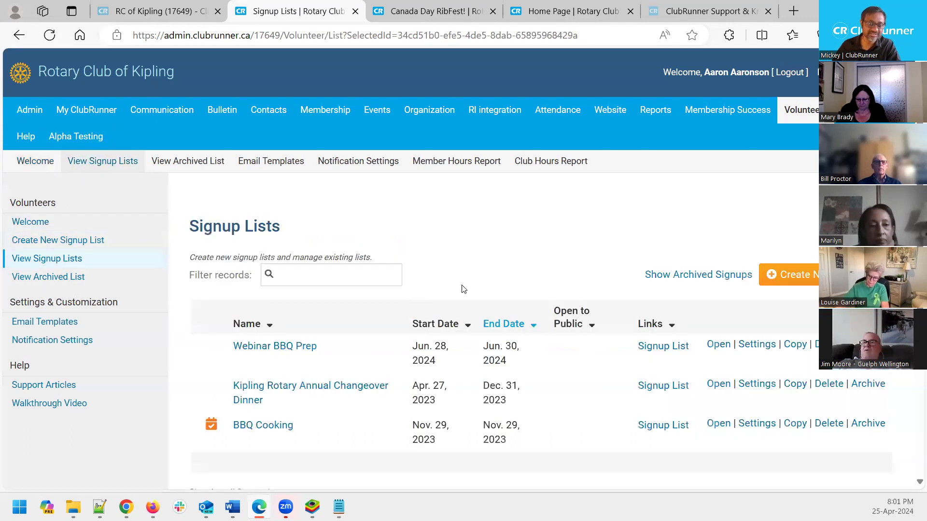
scroll(463, 287, "down", 2)
scroll(479, 234, "up", 2)
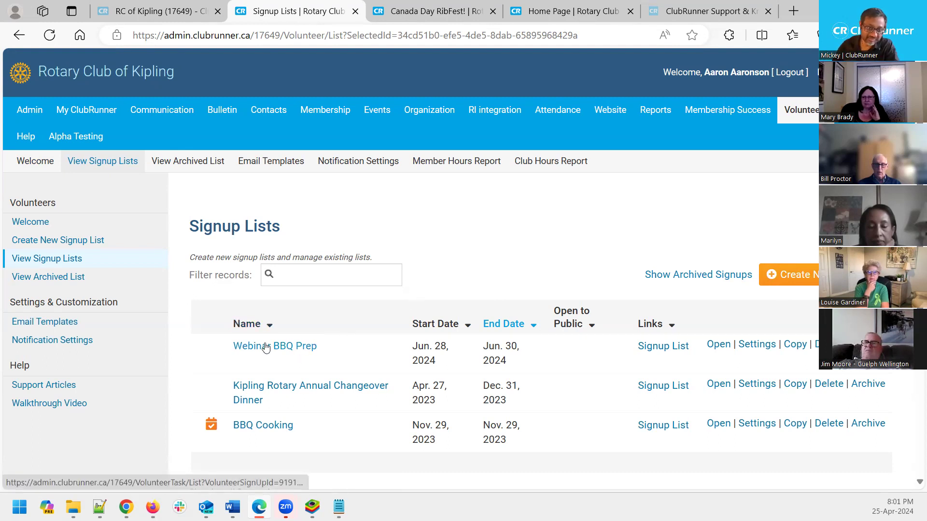
left_click_drag(333, 347, 269, 342)
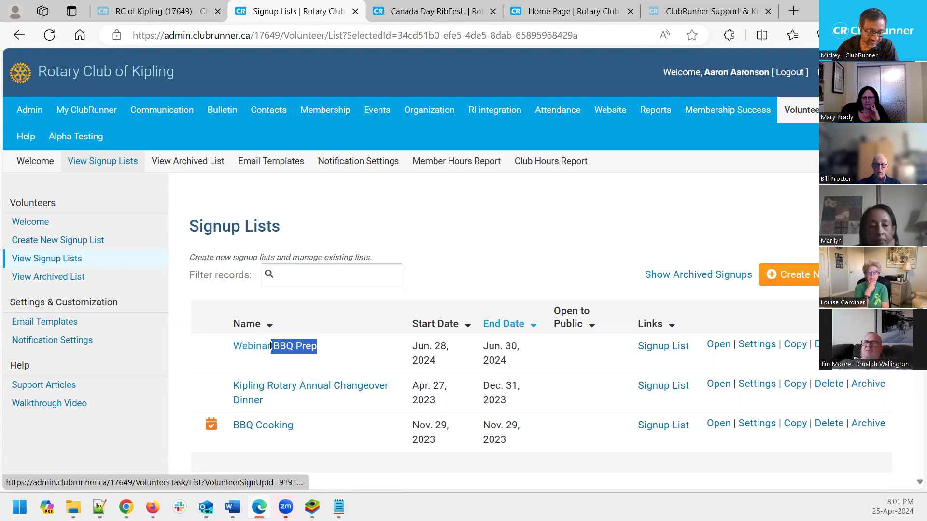
left_click(515, 251)
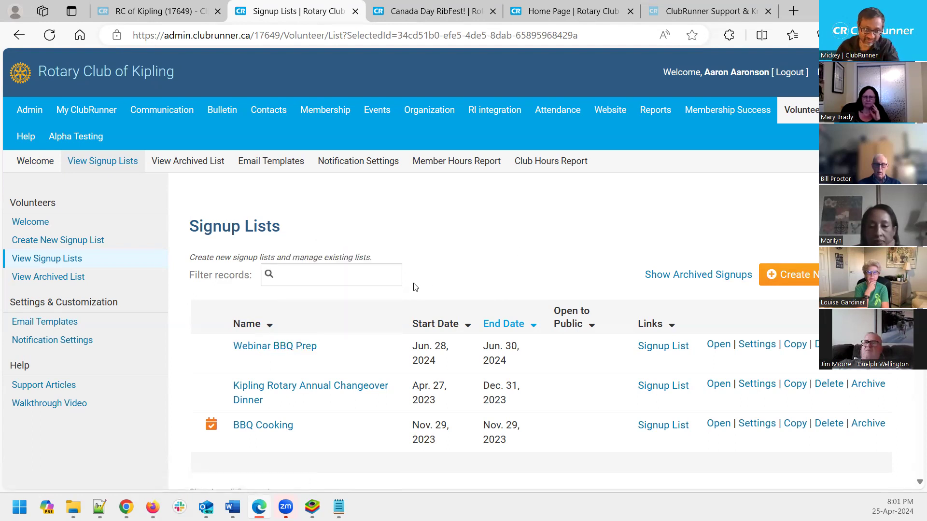
Open the Webinar BBQ Prep signups, showing BBQing 1 at 1 of 3 booked
left_click(662, 348)
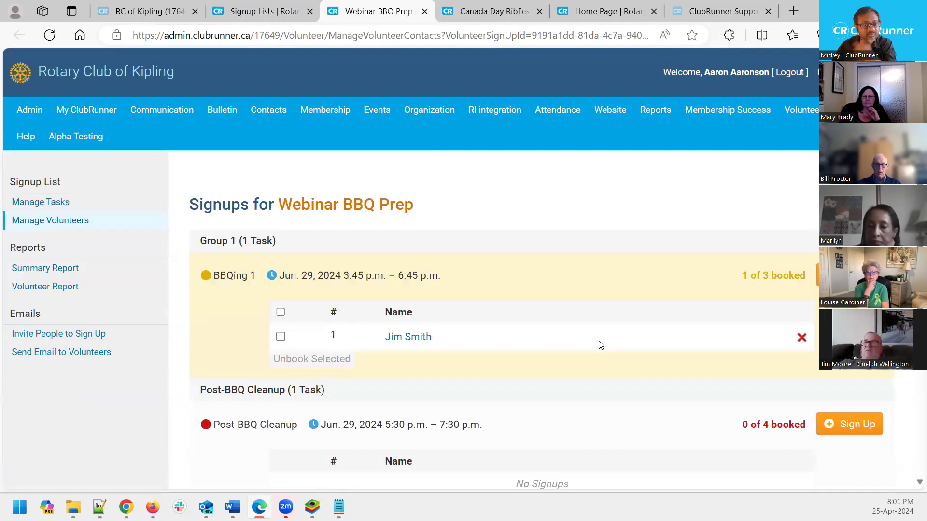
scroll(601, 344, "down", 2)
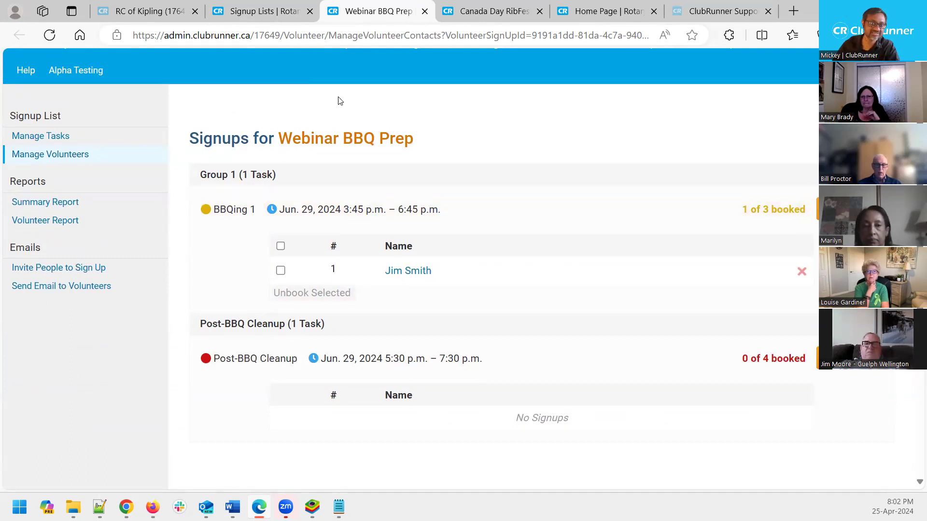
scroll(365, 132, "up", 2)
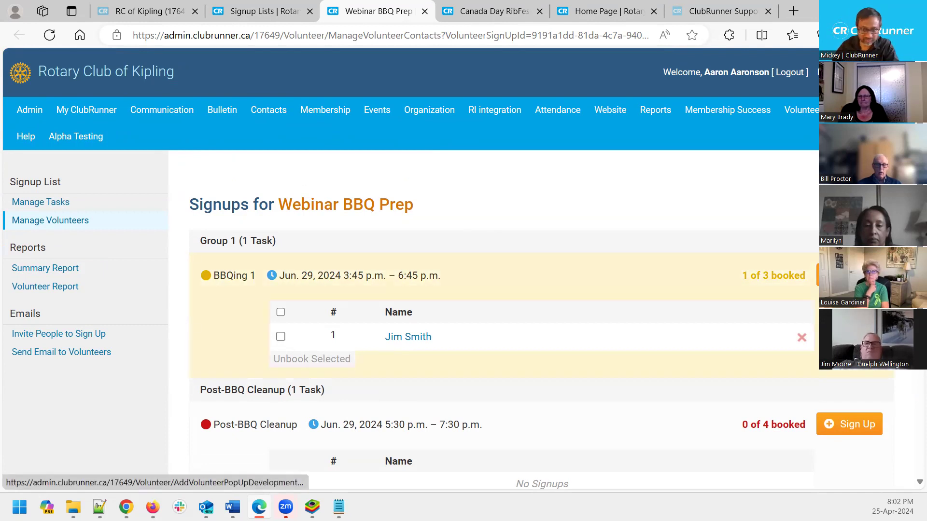
left_click(849, 275)
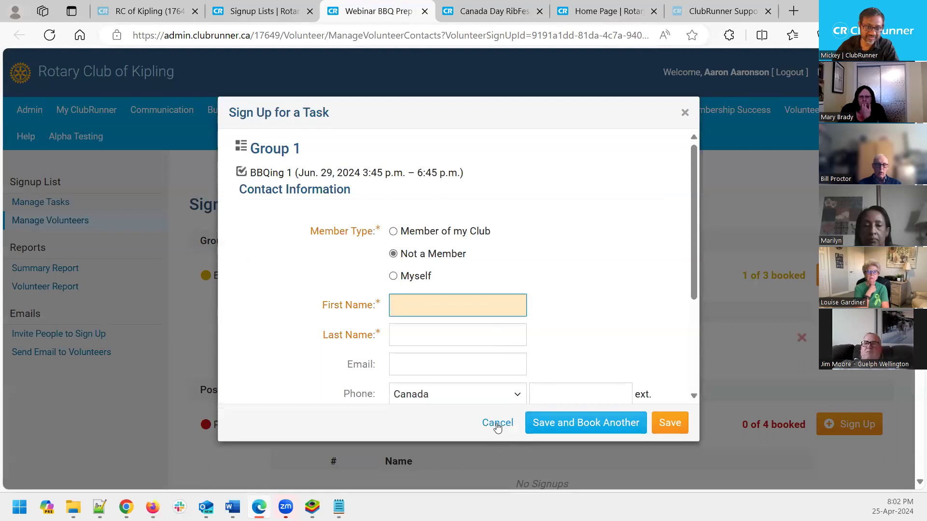
left_click(497, 423)
scroll(591, 341, "down", 3)
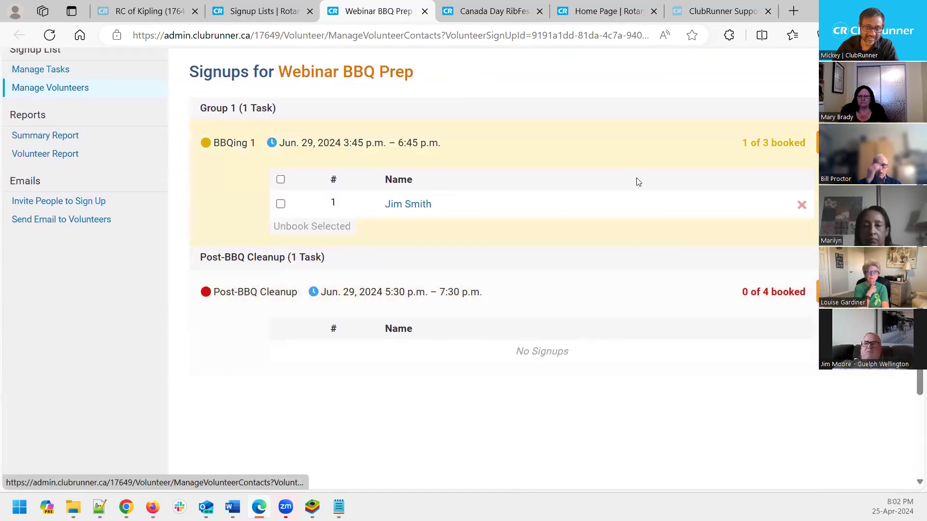
scroll(635, 182, "up", 2)
left_click_drag(731, 211, 801, 211)
left_click_drag(714, 362, 807, 366)
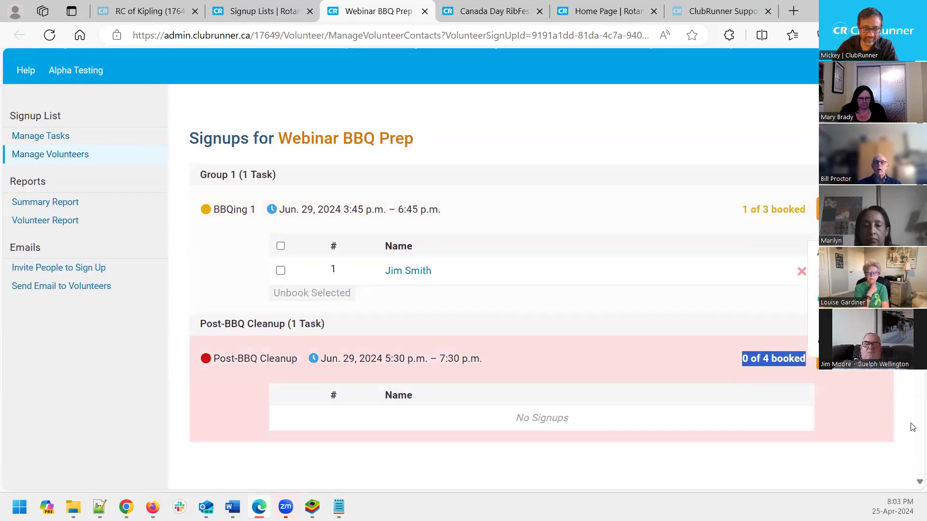
left_click(861, 458)
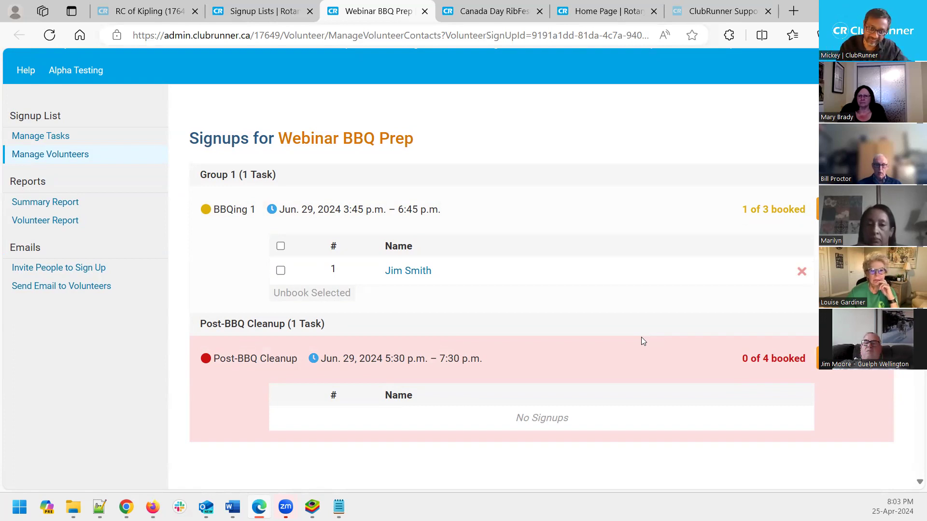
Close the signups tab, review Webinar BBQ Prep's tasks and signups, and return to Signup Lists
left_click(425, 11)
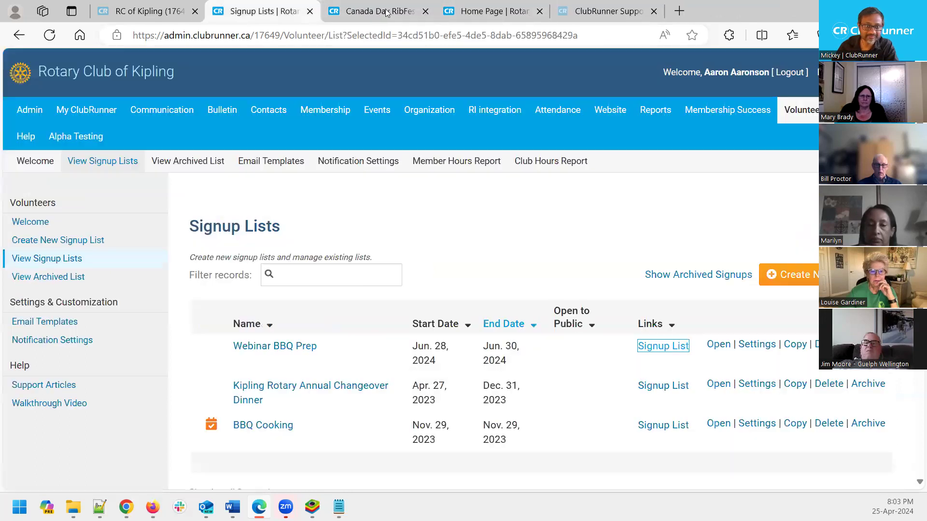
left_click(279, 350)
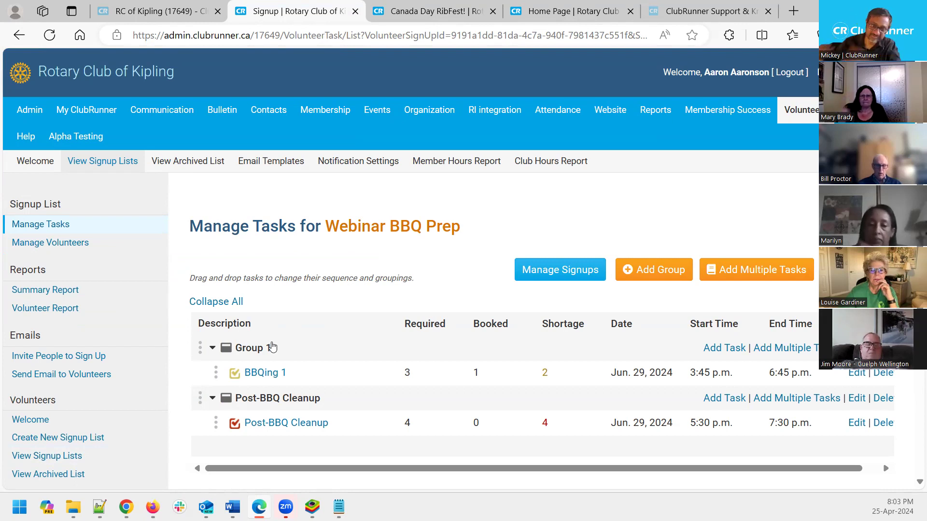
left_click(560, 269)
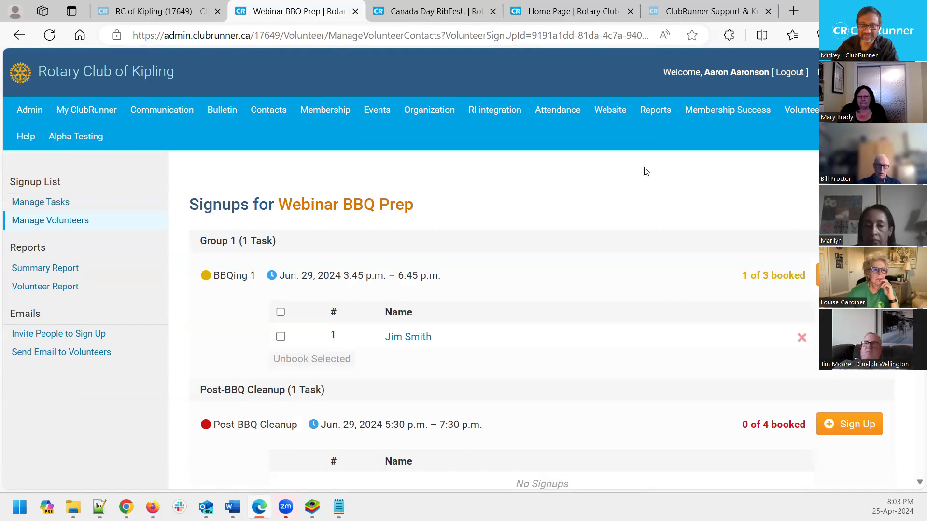
left_click(851, 181)
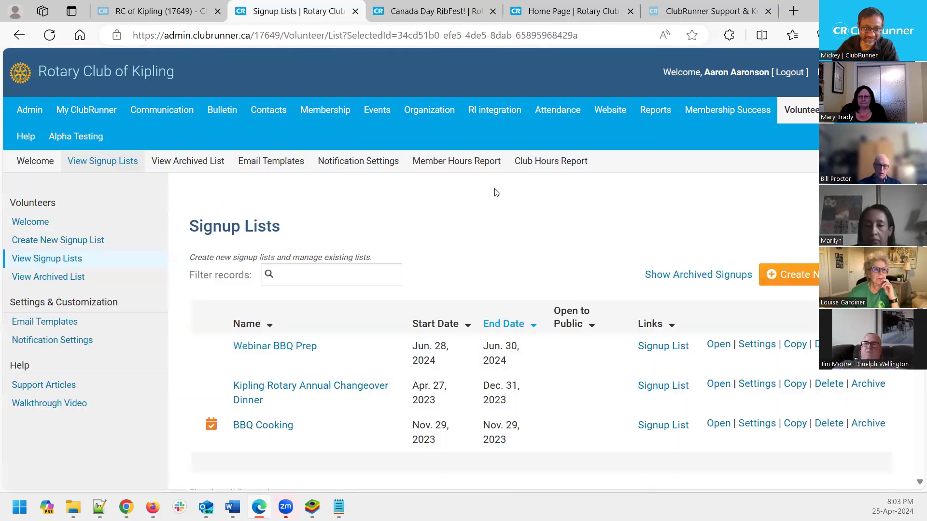
Start a new signup list named 'Dinner gala Volunteers'
left_click(801, 280)
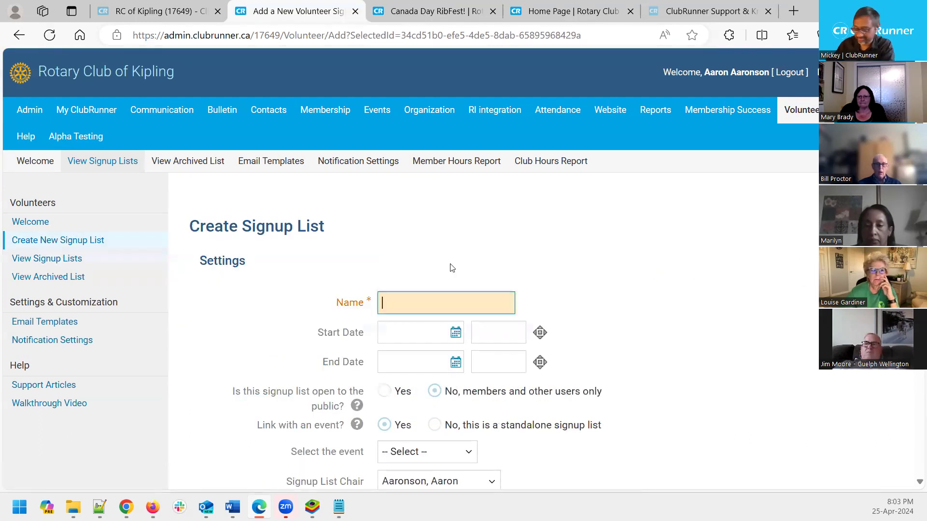
type("Mickey's test")
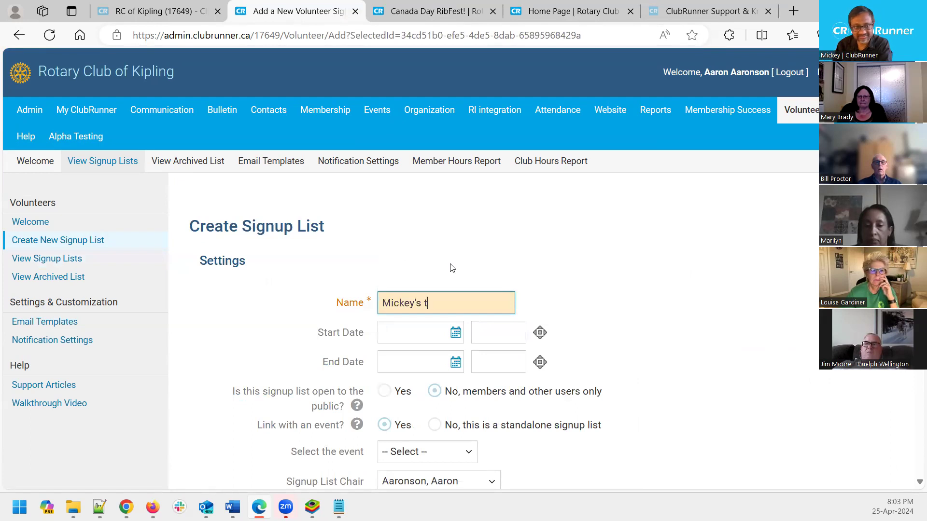
scroll(466, 274, "down", 3)
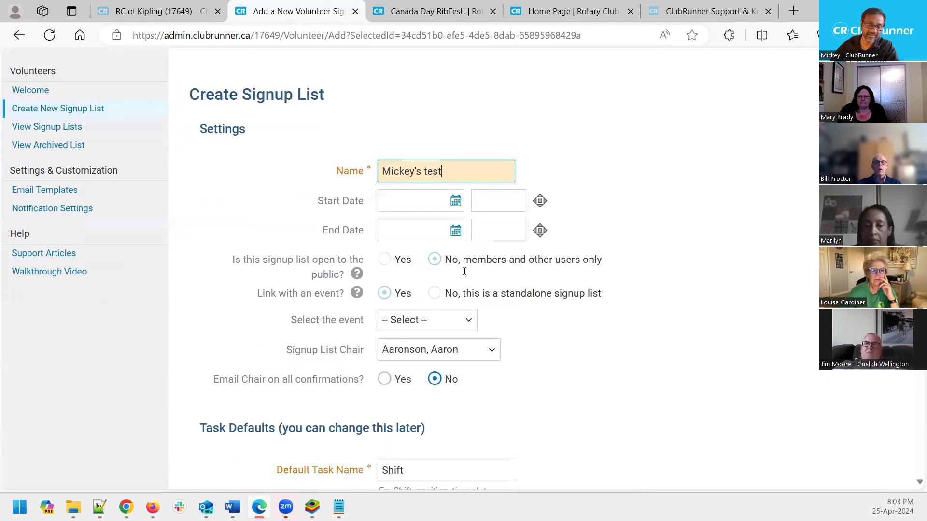
left_click(456, 200)
left_click(447, 161)
triple_click(462, 178)
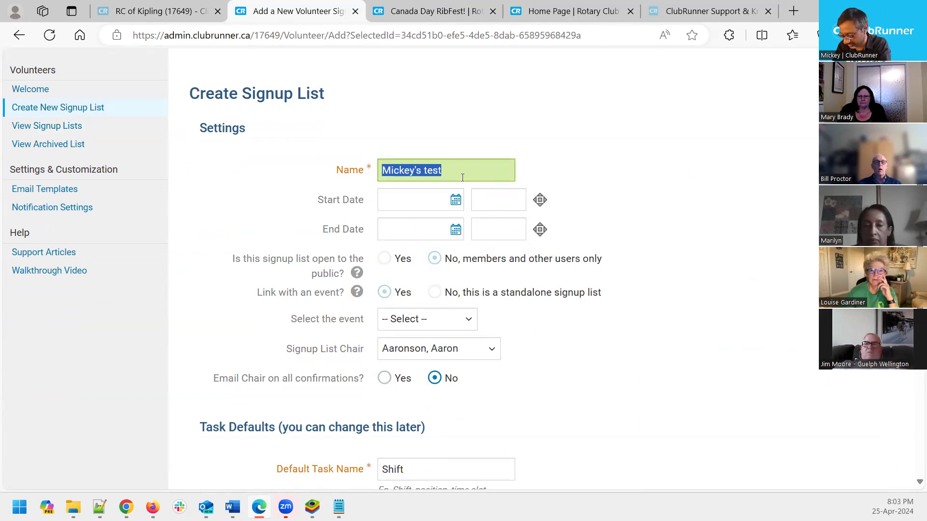
type("Dinner gal")
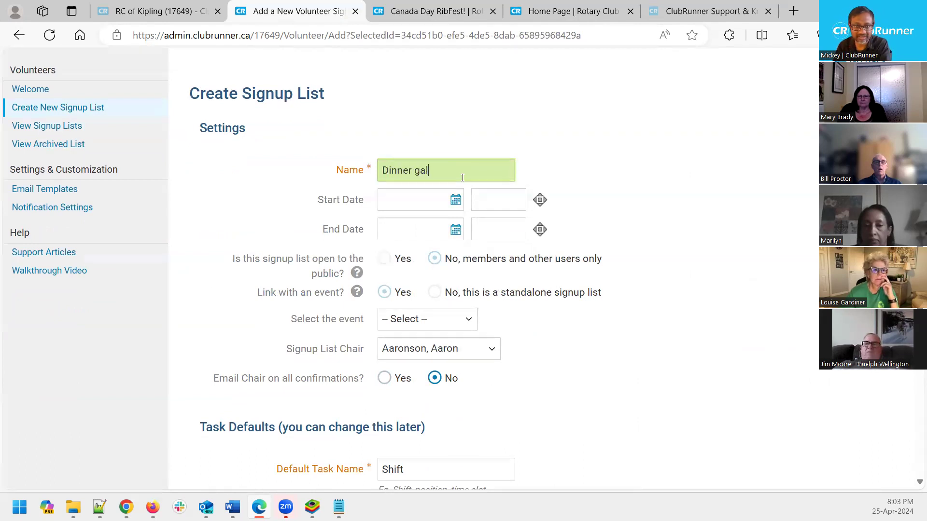
type("a Volunteers")
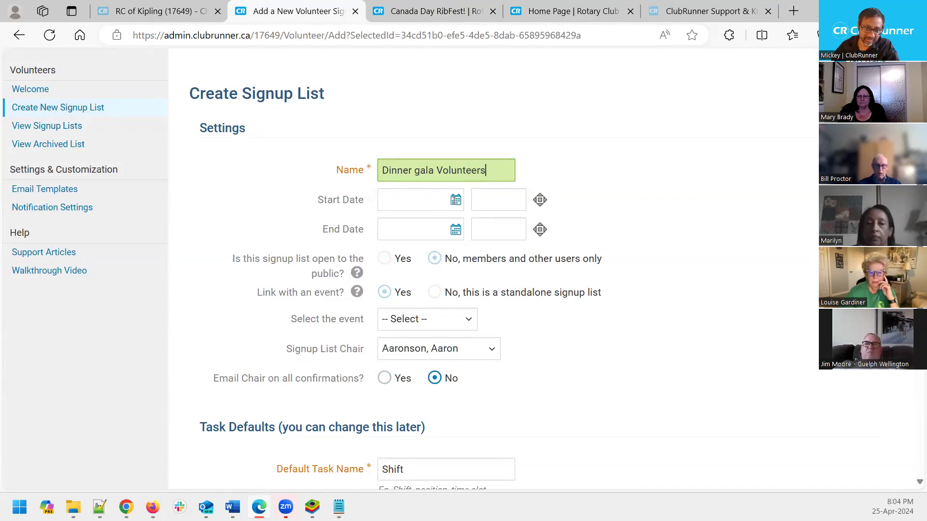
Set both the start and end dates to May 25, 2024
left_click(455, 200)
left_click(557, 227)
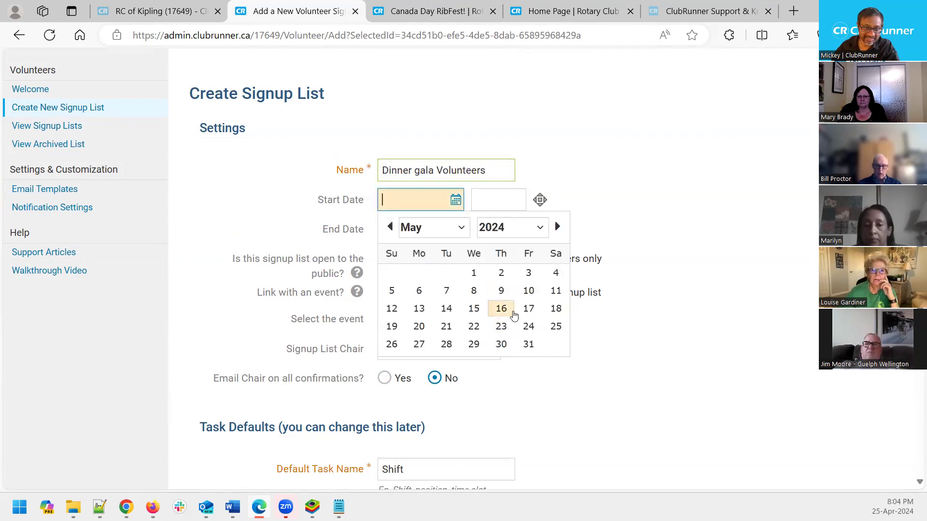
left_click(556, 326)
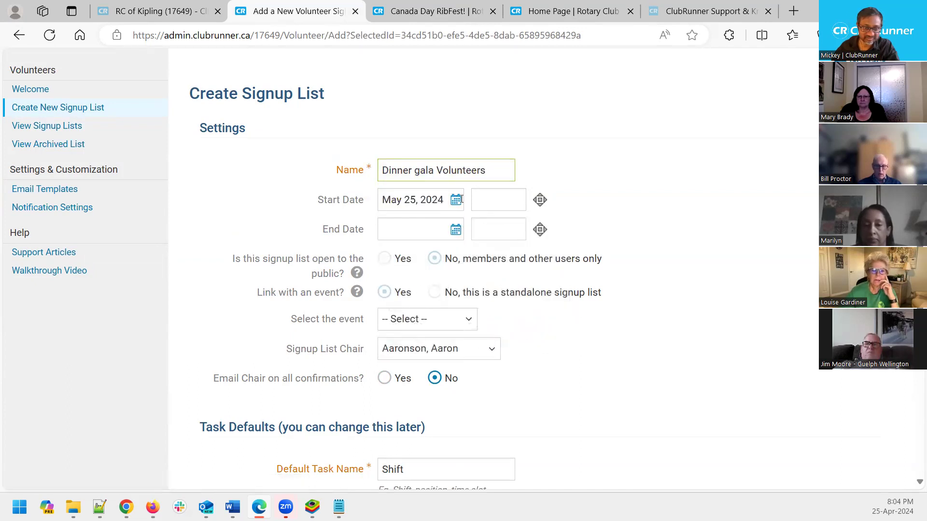
left_click(457, 200)
triple_click(443, 200)
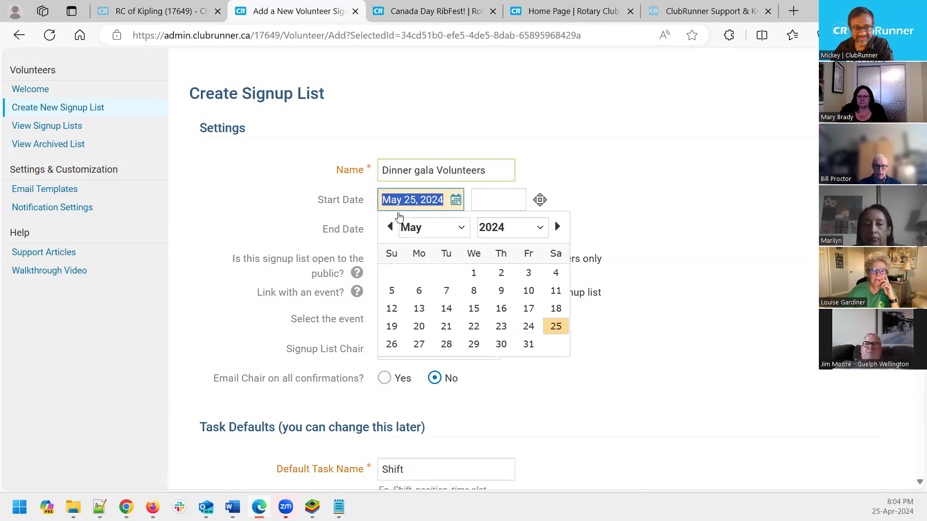
left_click(424, 189)
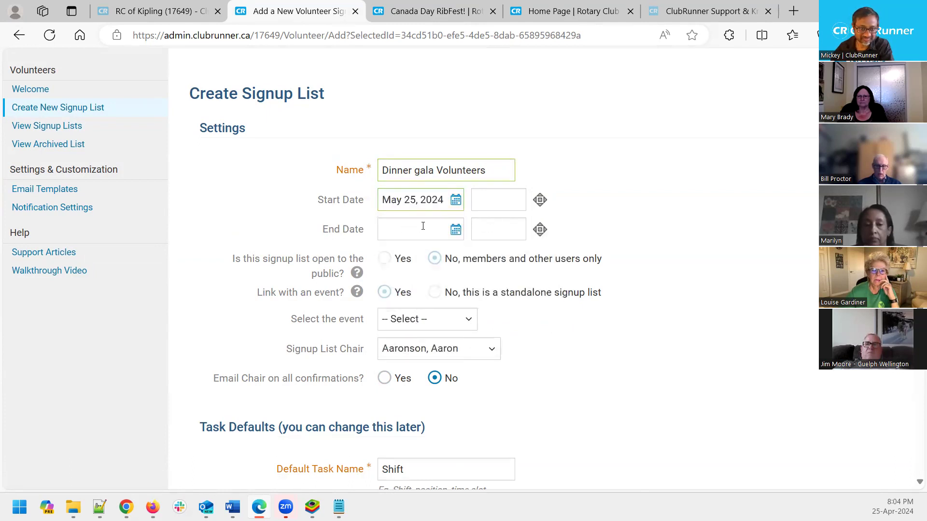
left_click(423, 226)
left_click(615, 230)
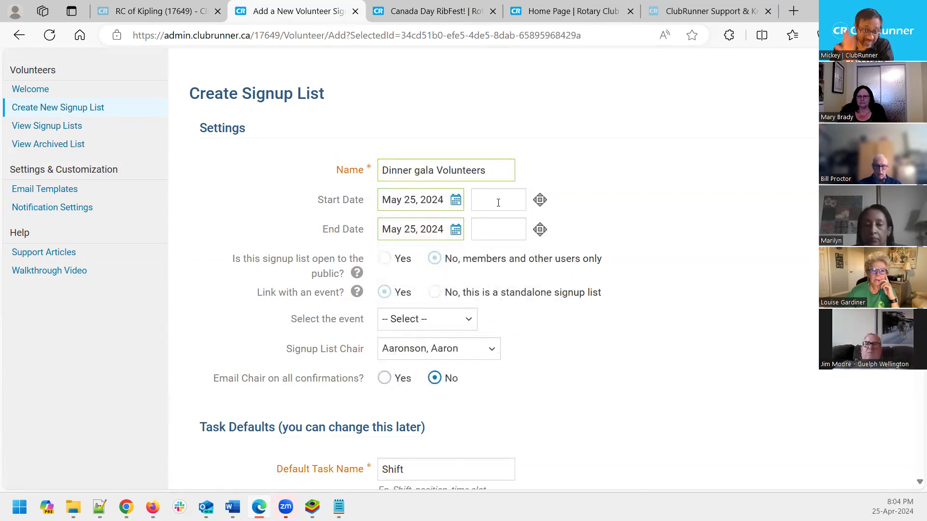
left_click(498, 202)
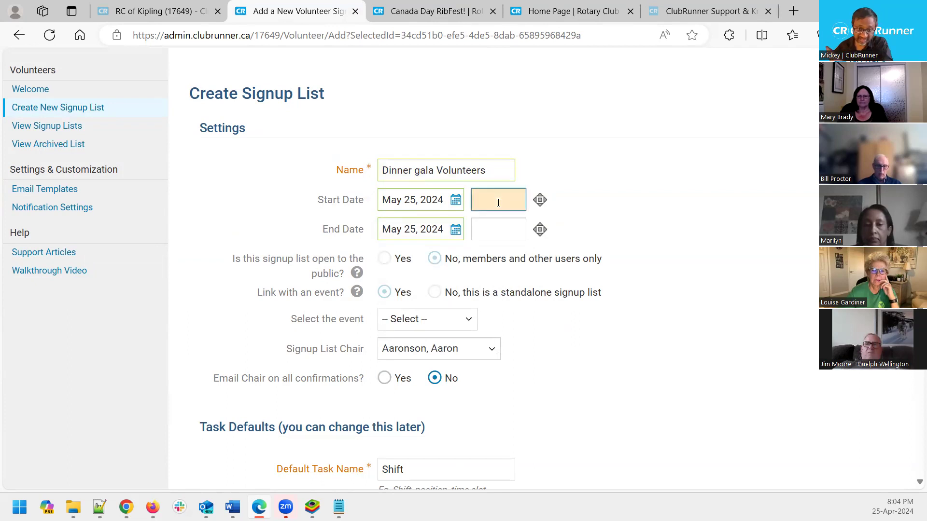
Link the signup list to the July 1 Party Prep event
mouse_move(357, 273)
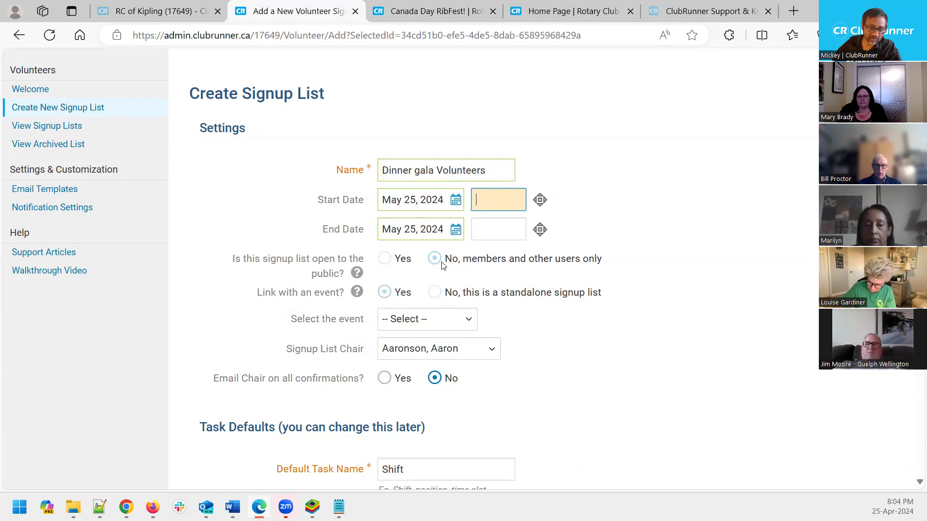
left_click(398, 327)
left_click(422, 353)
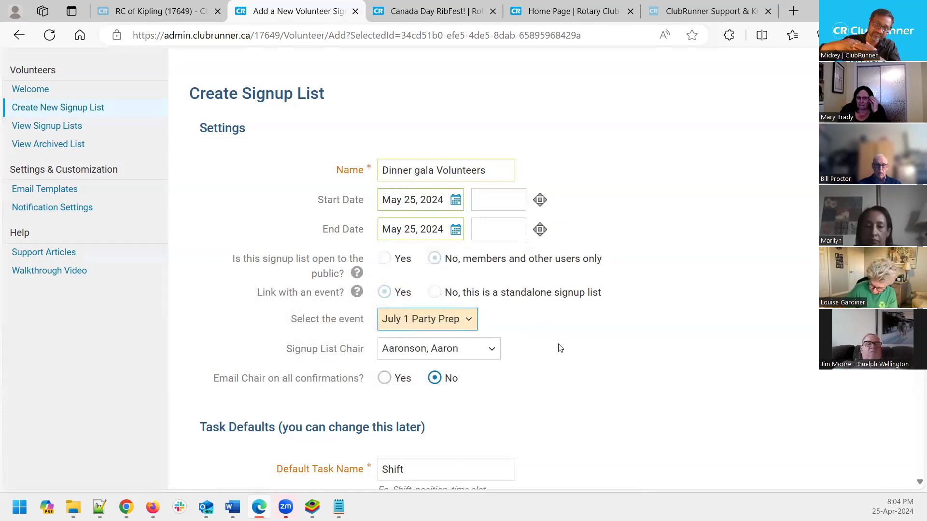
mouse_move(366, 280)
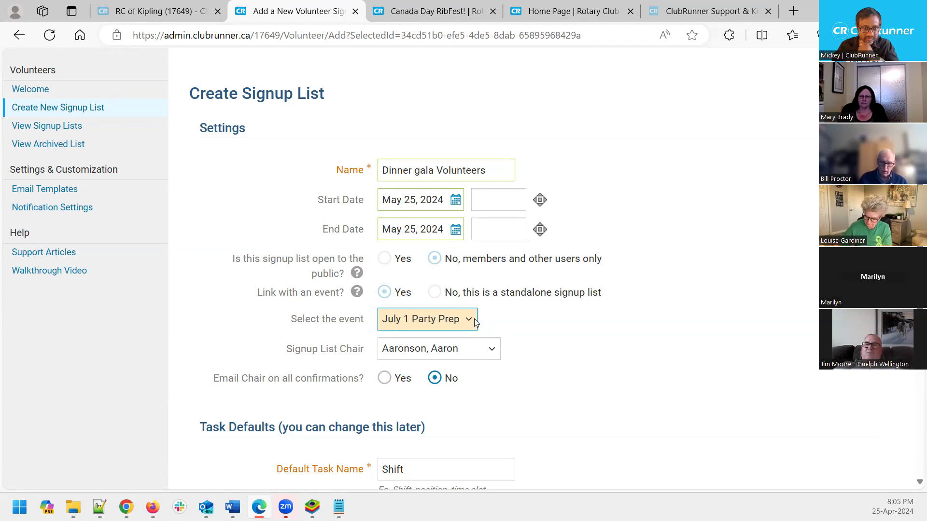
Keep the current Signup List Chair and set Email Chair on all confirmations to Yes
left_click(453, 351)
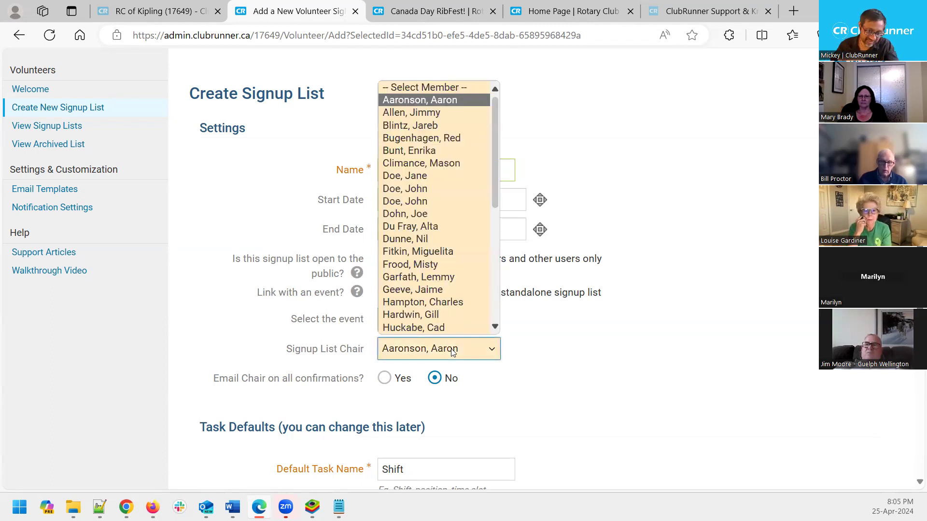
left_click(546, 358)
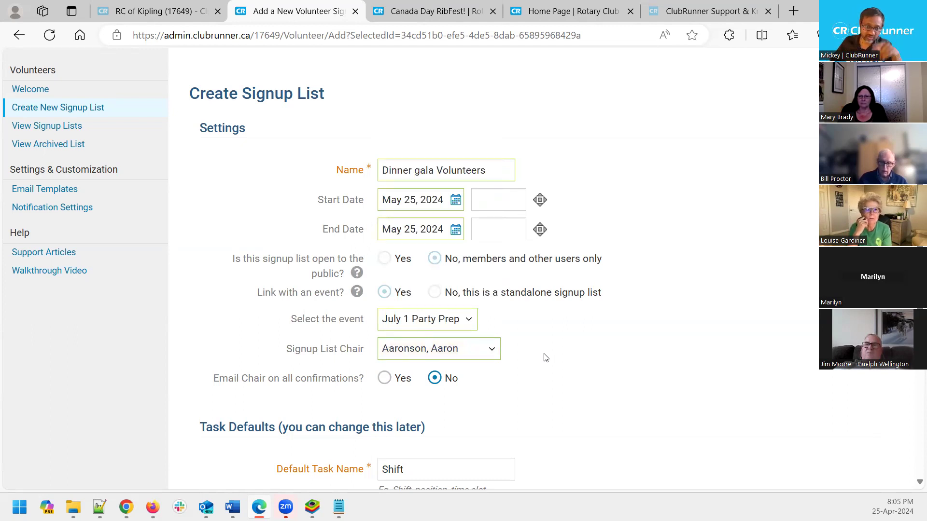
left_click(467, 355)
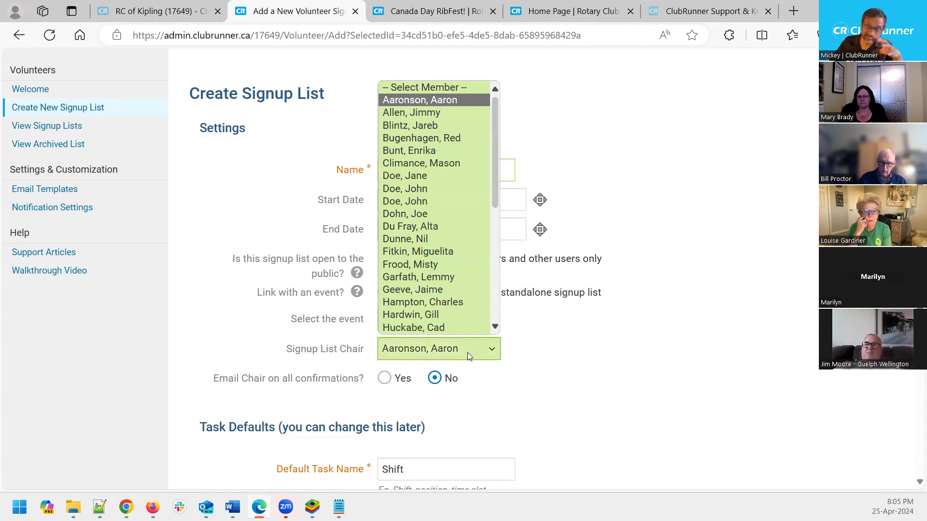
left_click(555, 356)
scroll(555, 356, "down", 3)
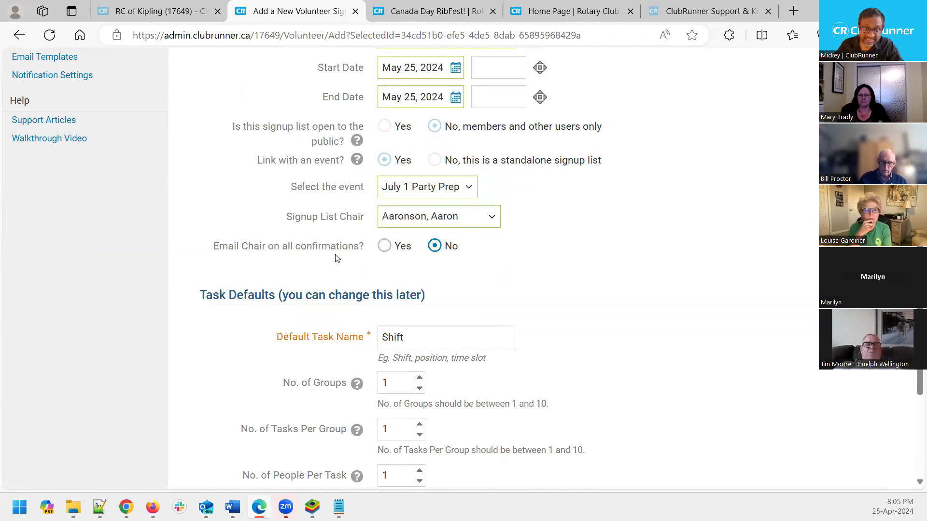
left_click(392, 246)
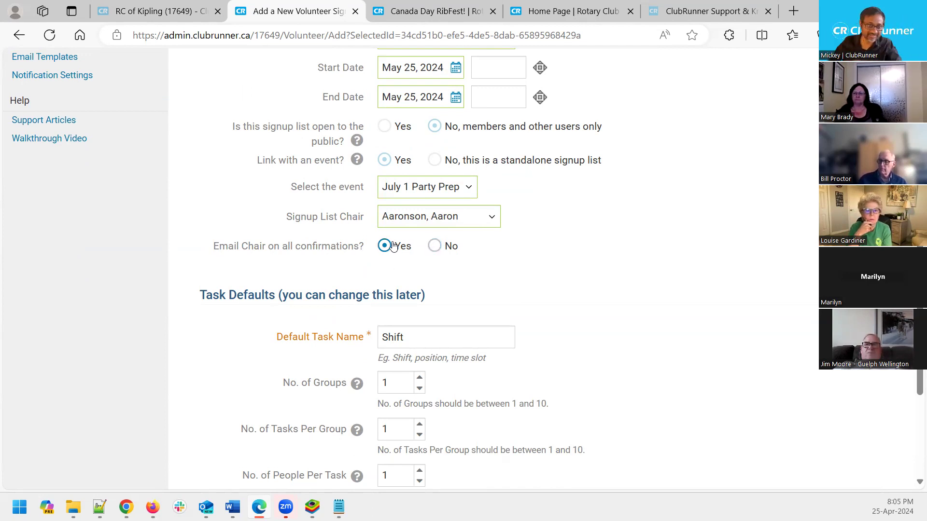
left_click(434, 246)
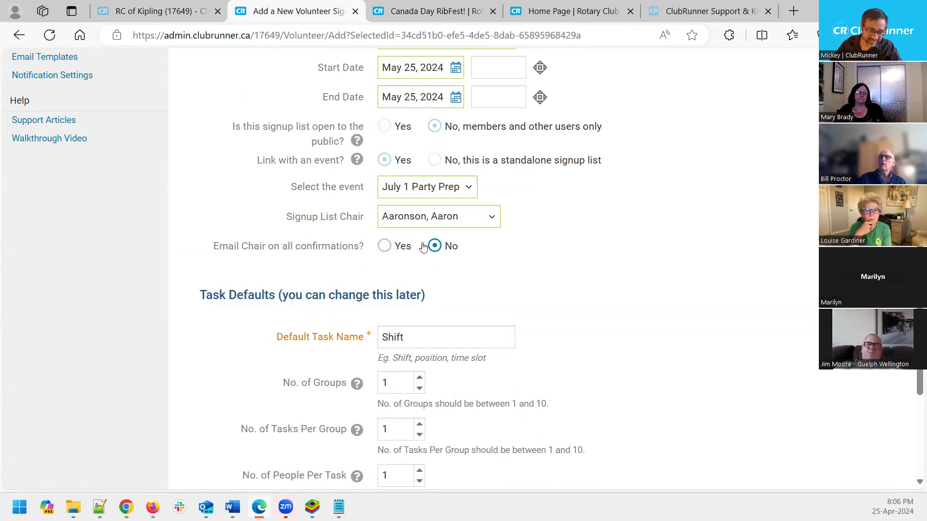
left_click(393, 249)
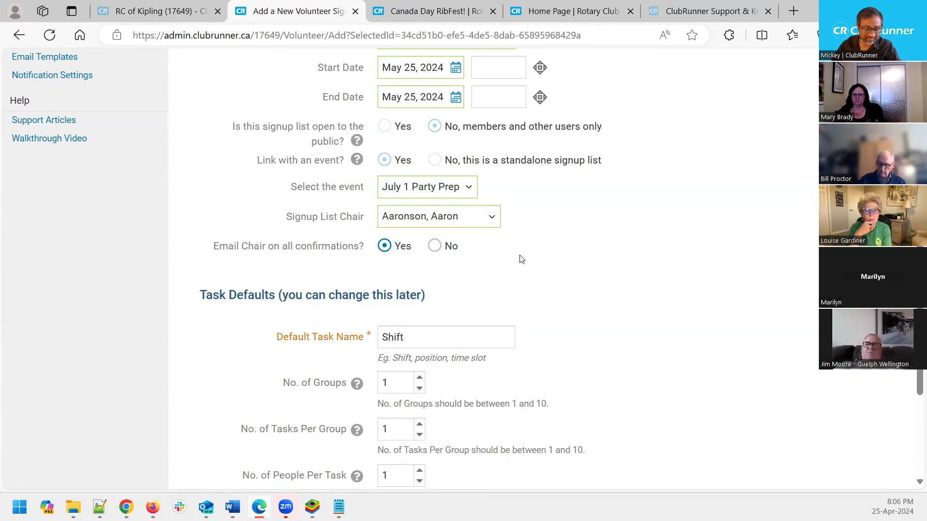
Leave the default task name as Shift and create the Dinner gala Volunteers list
scroll(522, 259, "down", 3)
left_click_drag(445, 211, 377, 193)
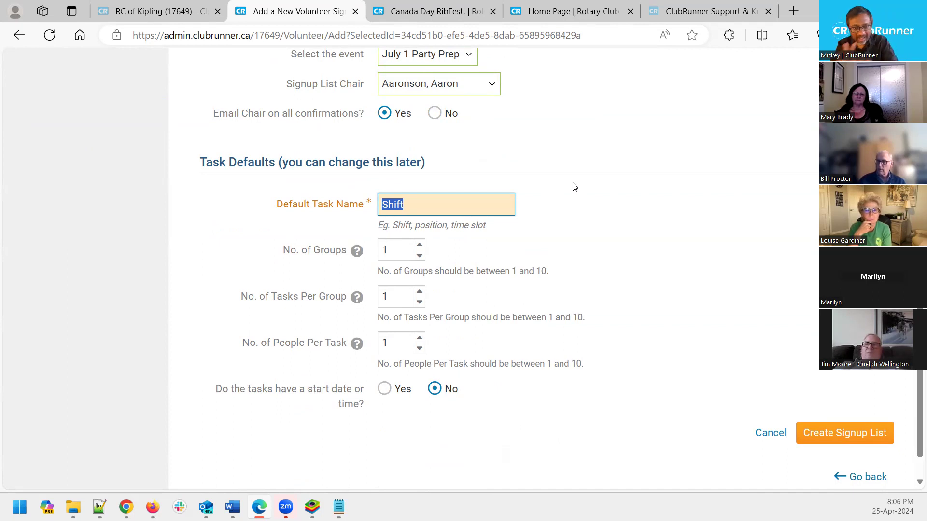
left_click(424, 208)
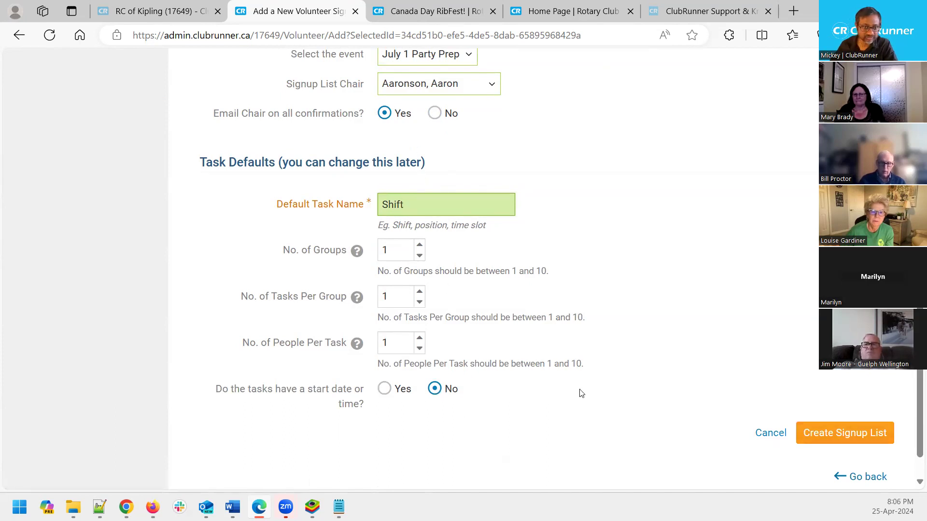
left_click(843, 434)
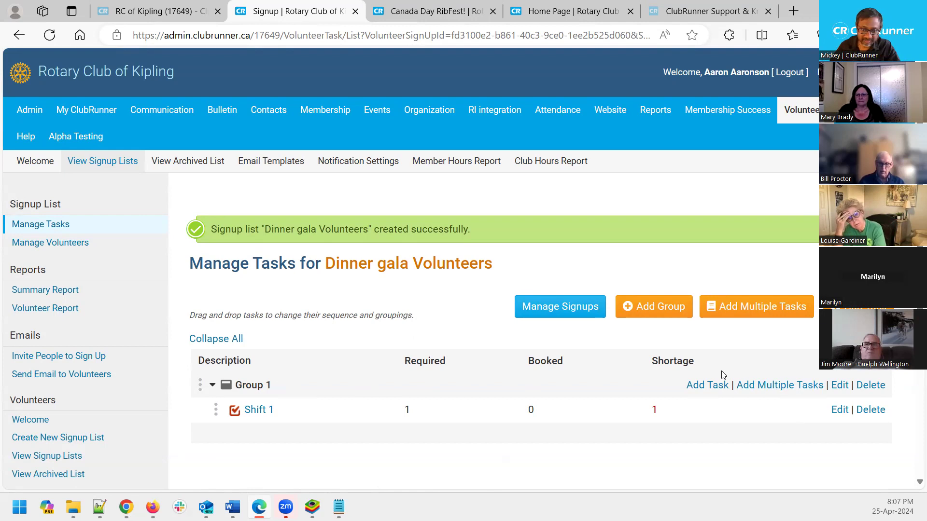
Rename Group 1 to 'Monday, May 22'
left_click(841, 385)
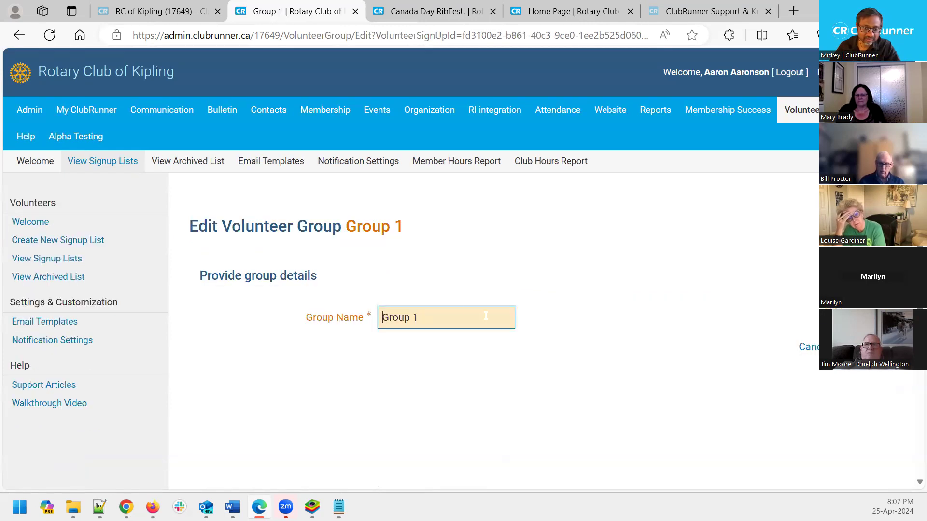
triple_click(454, 313)
type("Monday, May")
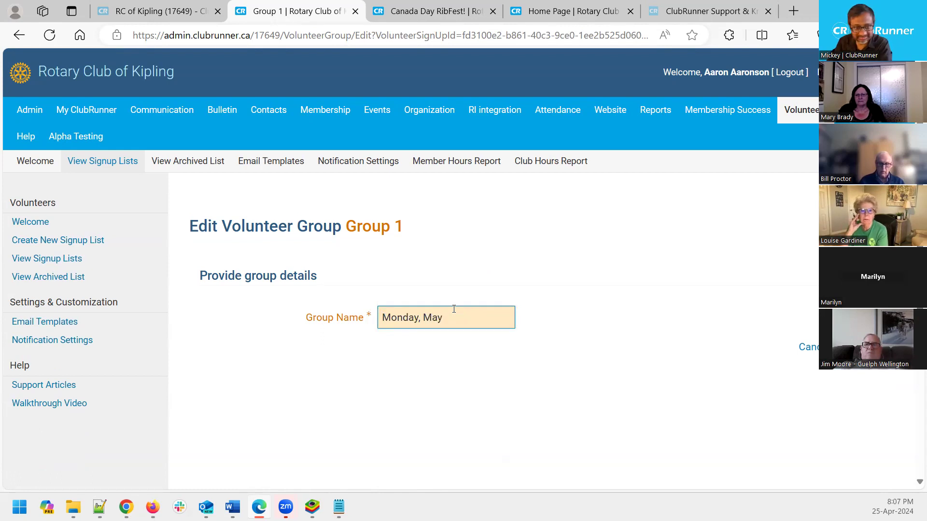
type(" 22")
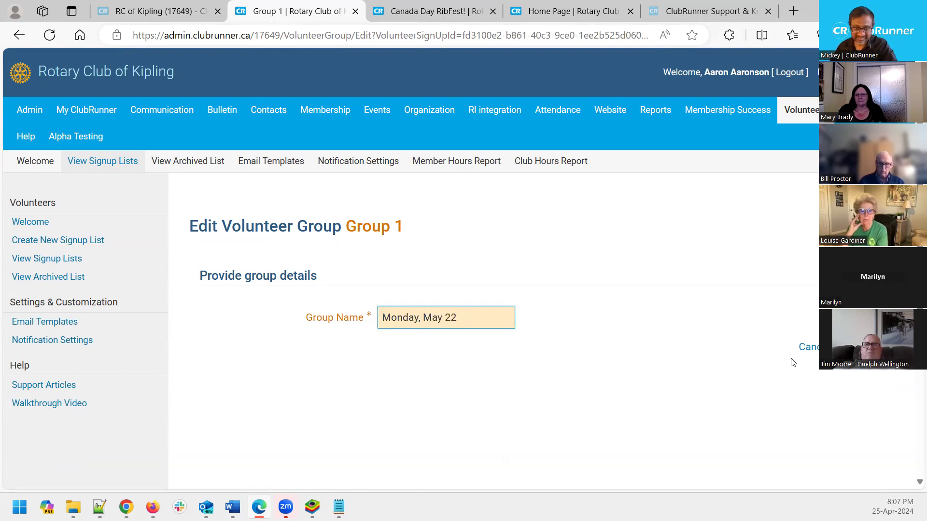
key("Return")
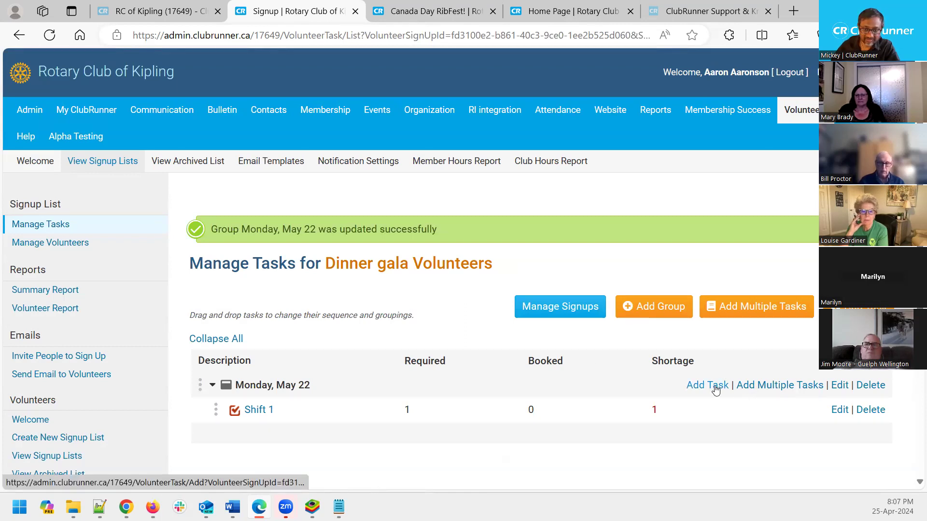
Add a second group named 'Tuesday, May 23'
left_click(660, 309)
type("Tuesday, Ma")
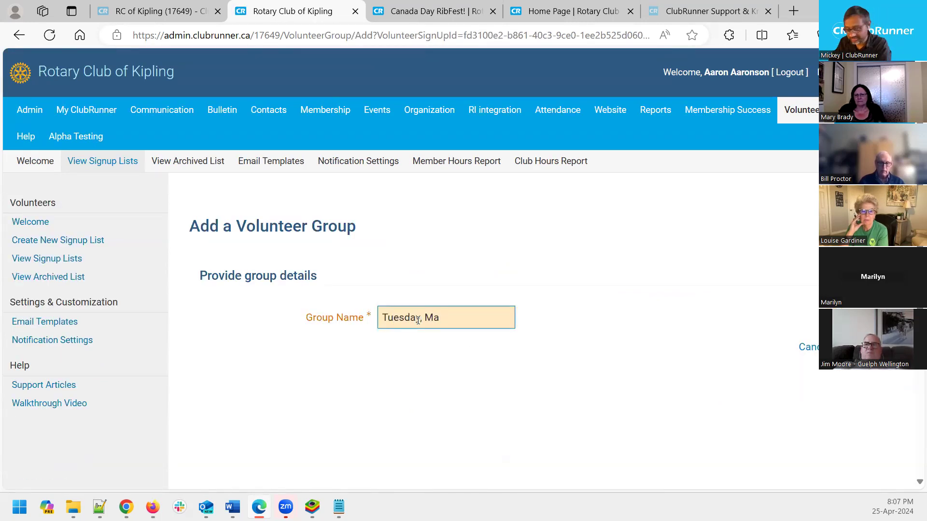
type("t 23")
left_click(850, 347)
scroll(405, 337, "down", 1)
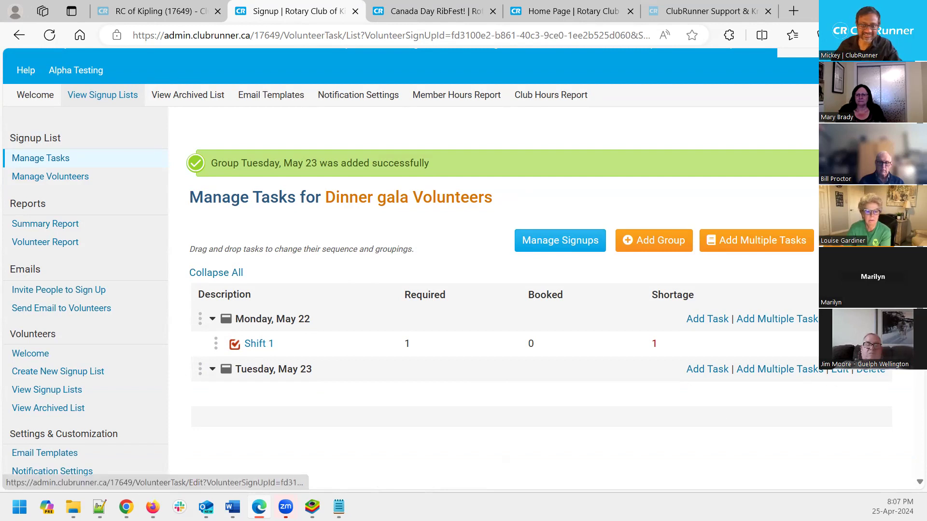
Rename the Shift 1 task under Monday, May 22 to 'Shopping and prep' and save
left_click(842, 343)
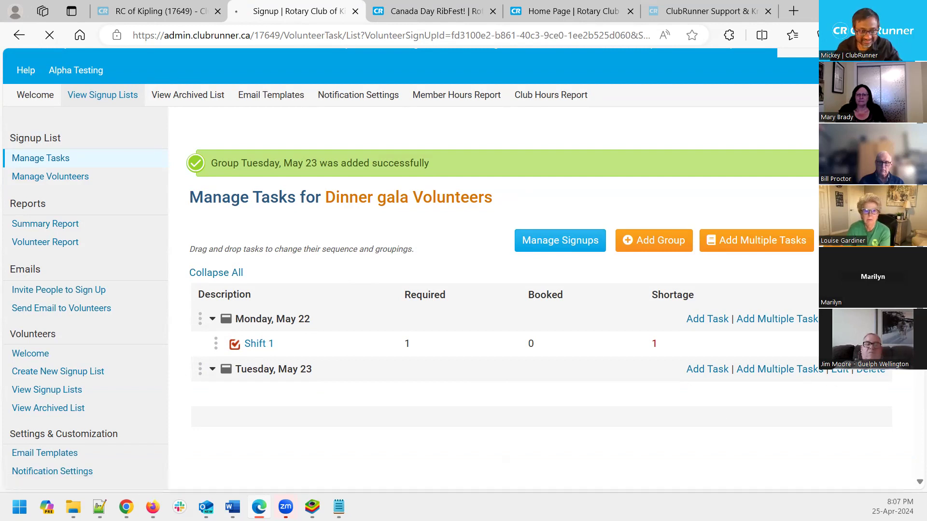
triple_click(450, 326)
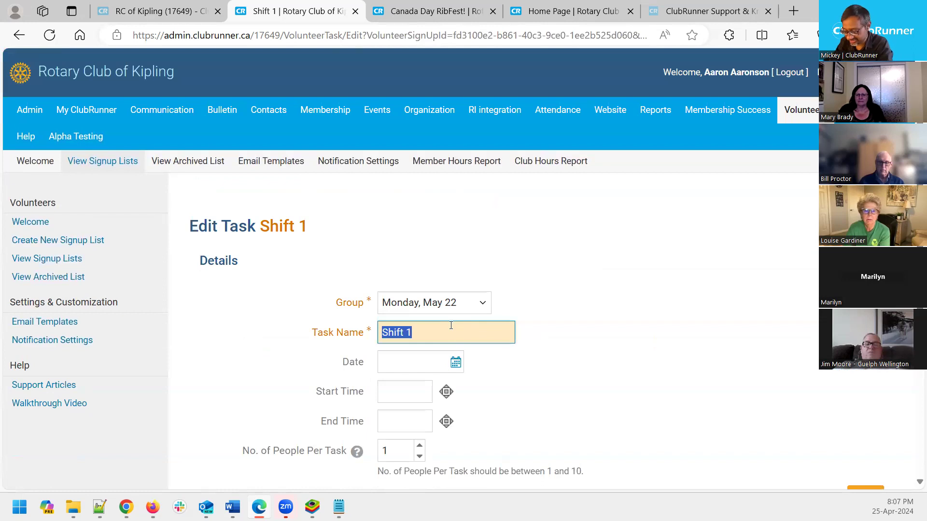
type("Shopping")
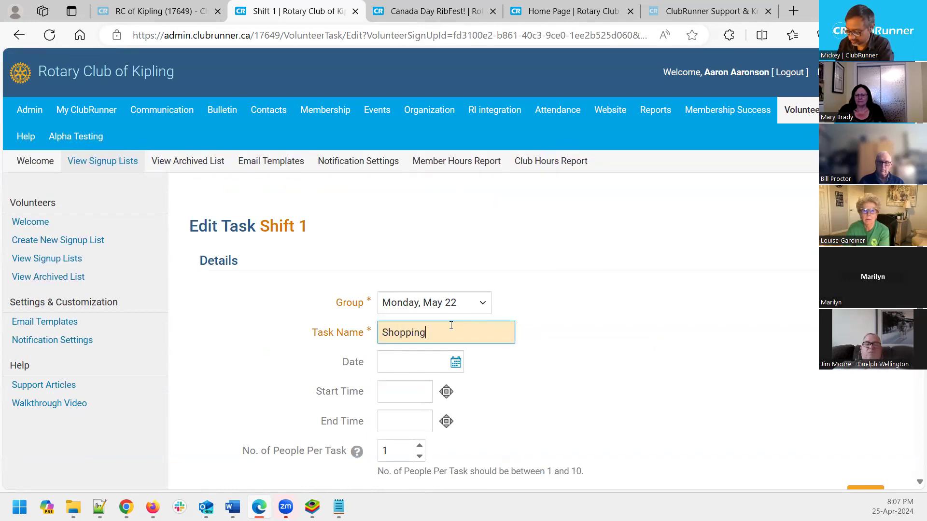
type(" and prep")
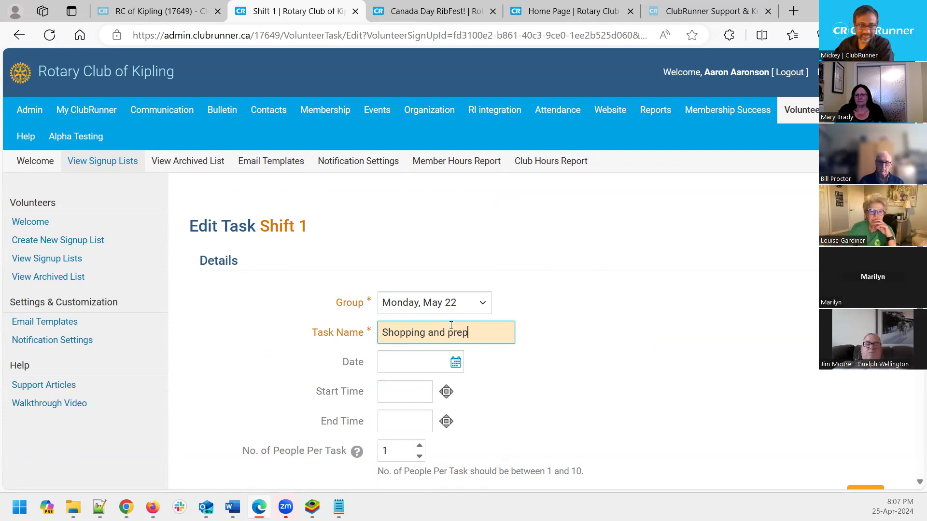
scroll(431, 382, "down", 2)
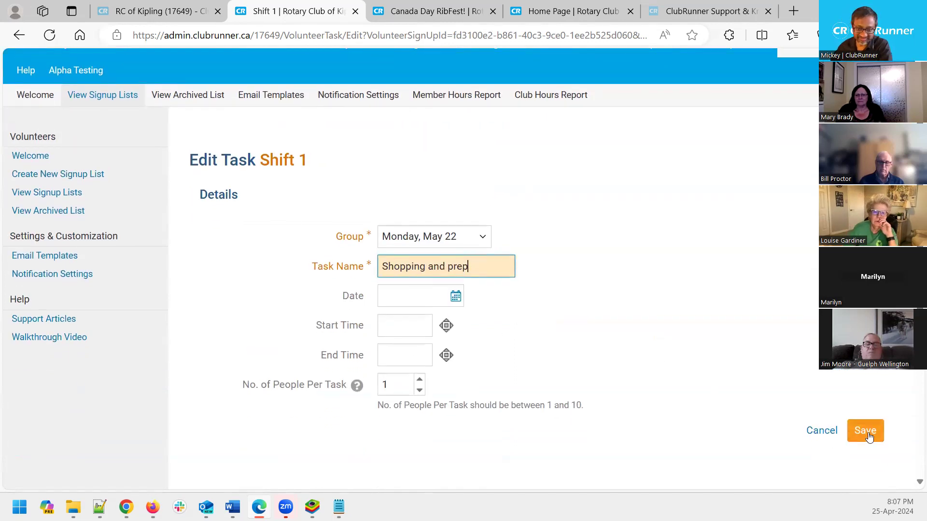
left_click(865, 431)
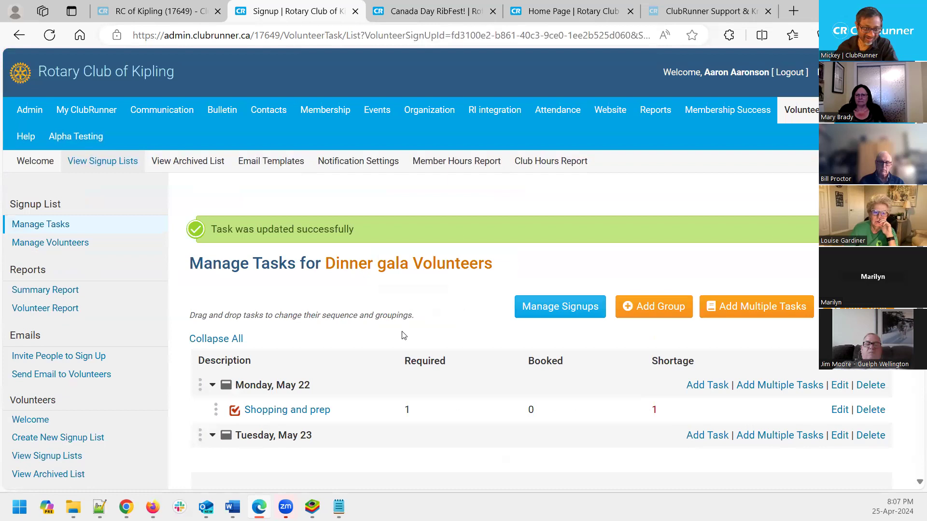
scroll(340, 414, "down", 1)
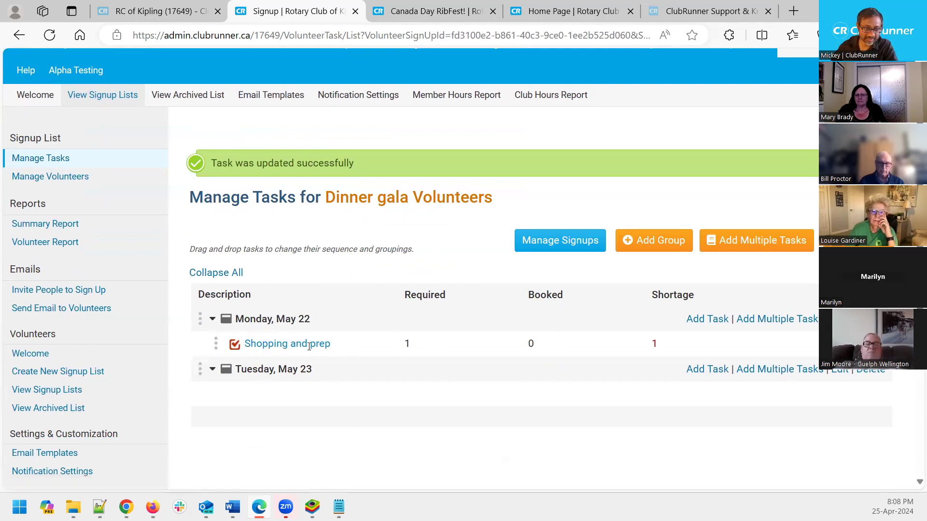
Move the BlueStacks window with the ClubRunner app's Members directory over the browser
left_click_drag(355, 350, 242, 345)
left_click(392, 405)
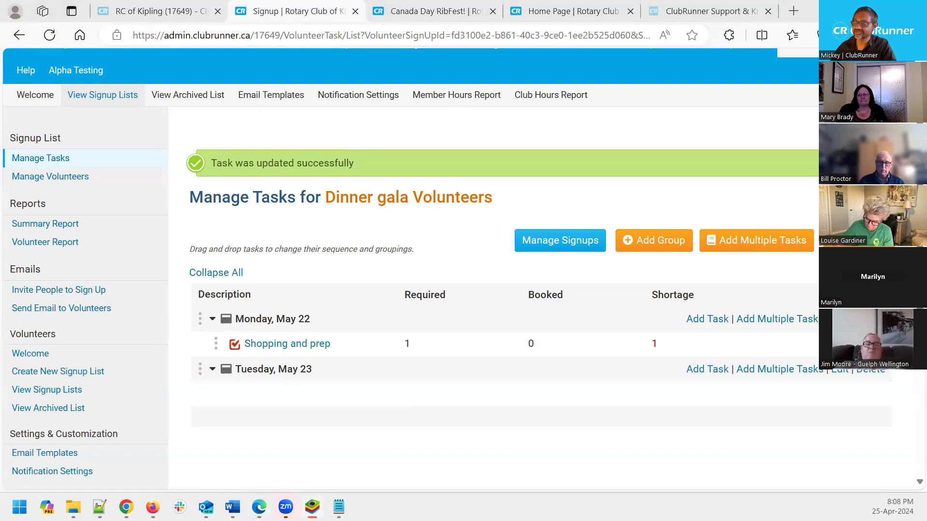
left_click_drag(926, 75, 424, 39)
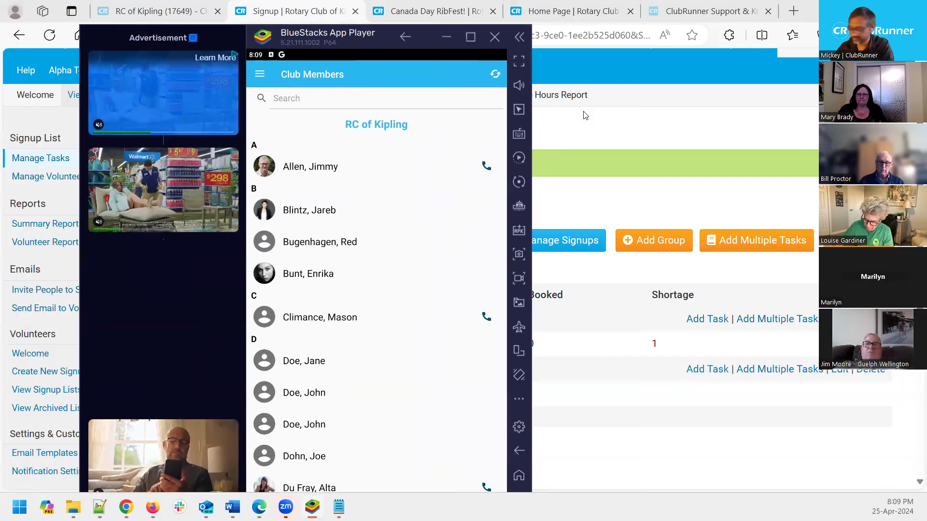
Switch BlueStacks to full screen and dismiss the 'Press F11 to exit fullscreen' notice
key("F11")
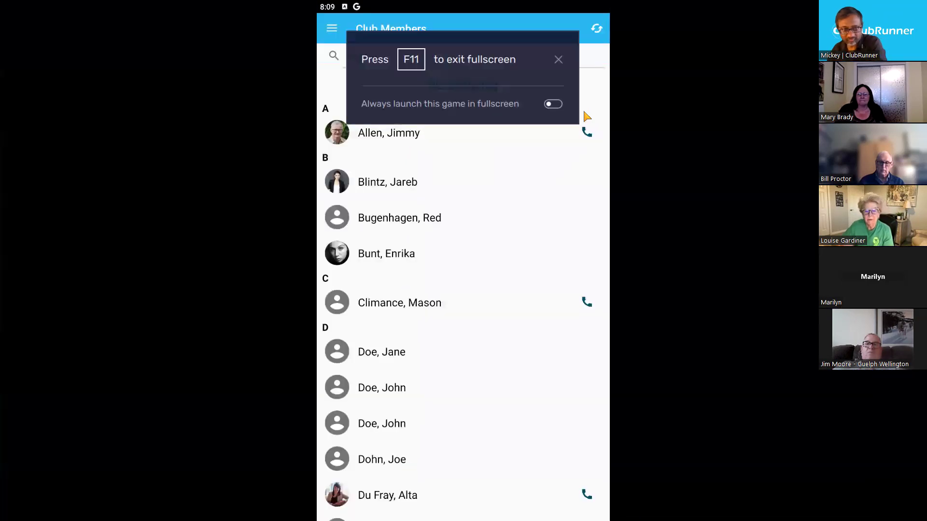
left_click(558, 60)
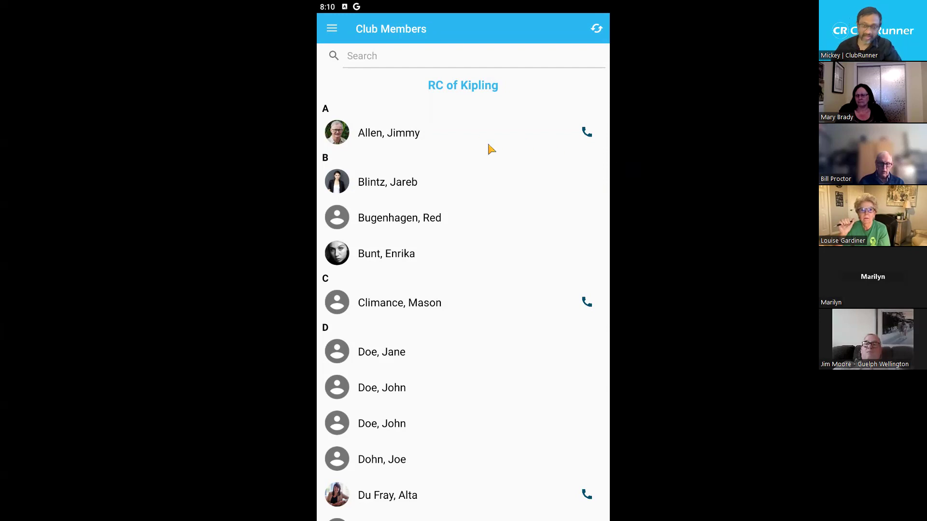
Open My Profile (member type Staff), browse its edit form, and discard the edit unsaved
left_click(332, 29)
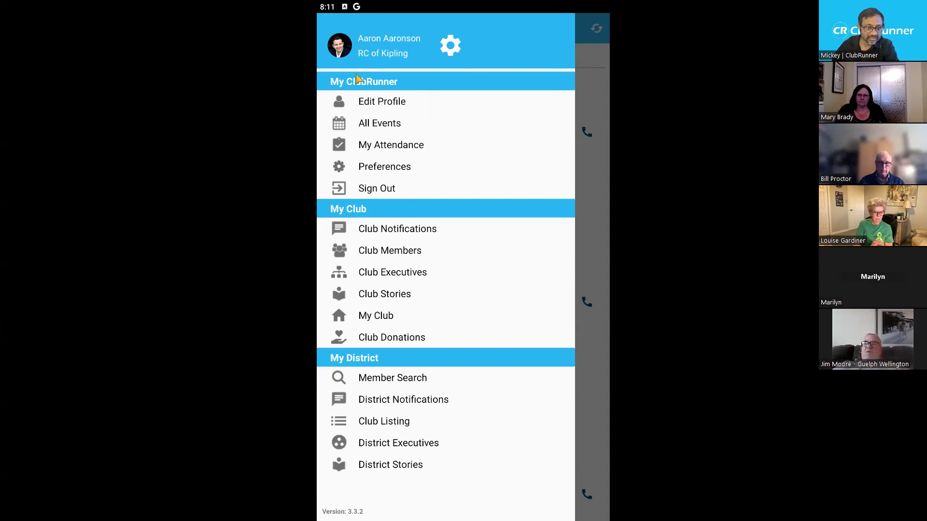
left_click(380, 102)
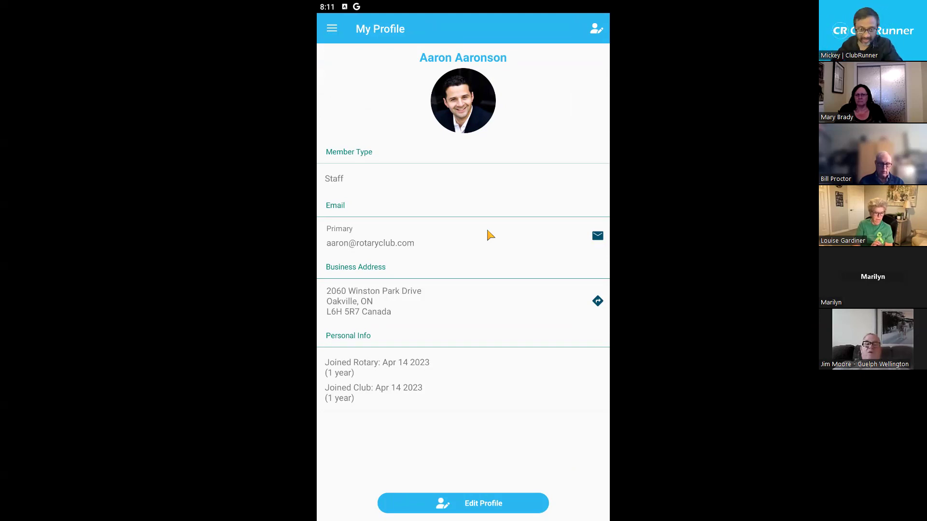
left_click(486, 503)
scroll(472, 198, "down", 5)
scroll(472, 199, "up", 5)
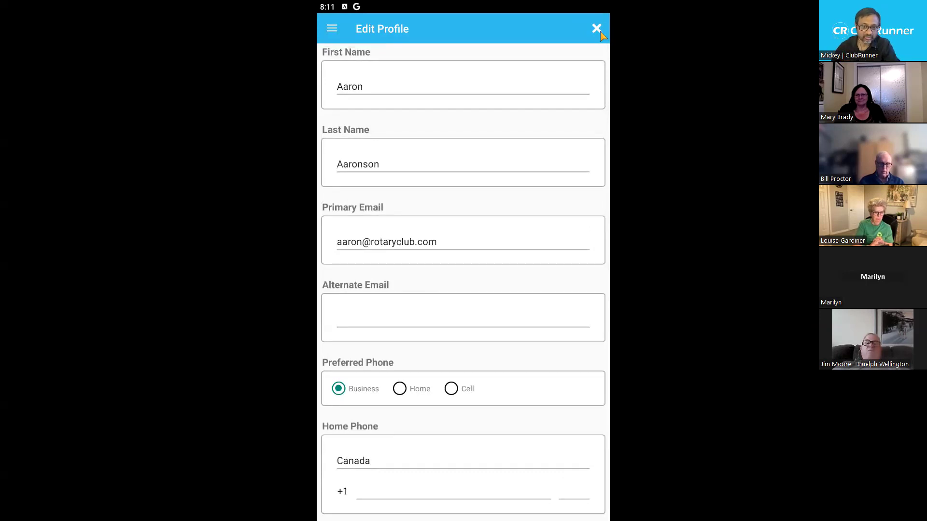
left_click(596, 29)
left_click(547, 298)
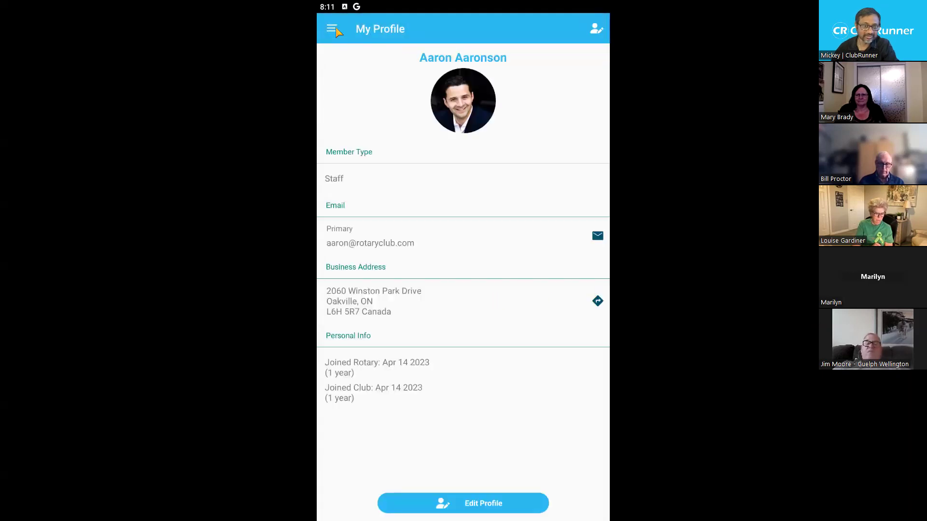
left_click(333, 29)
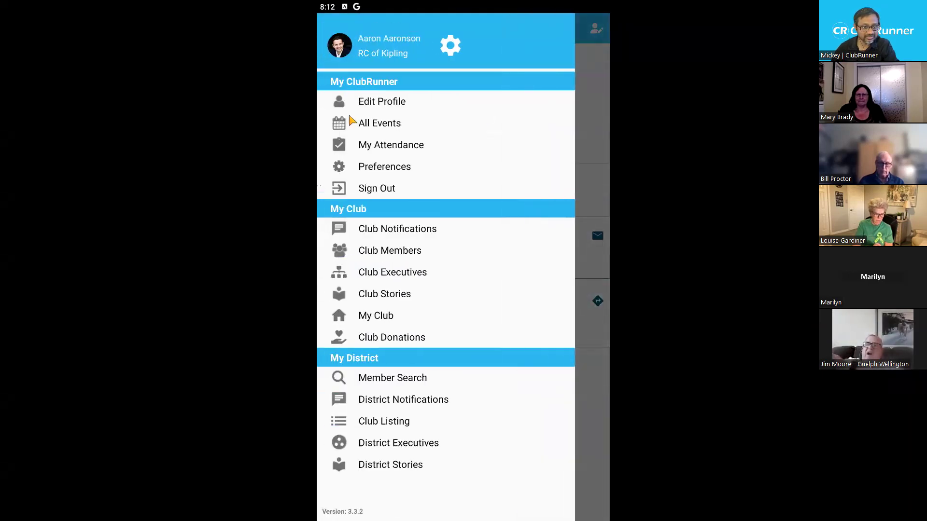
Open the All Events list and inspect its event-source filter, closing it unchanged
left_click(386, 126)
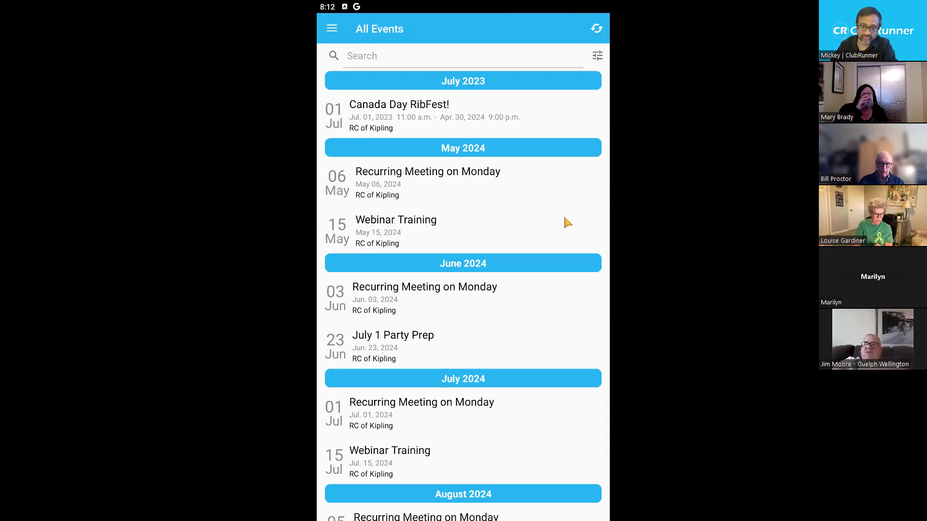
left_click(599, 56)
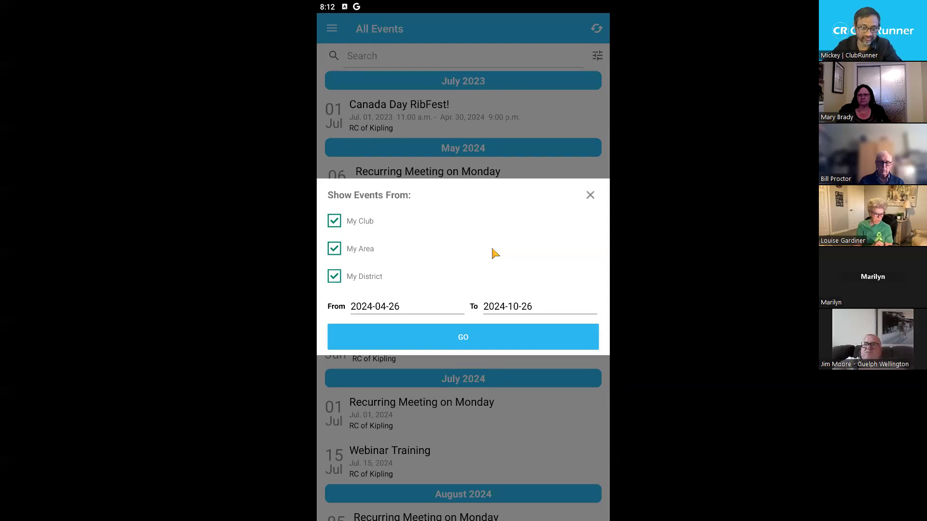
left_click(591, 195)
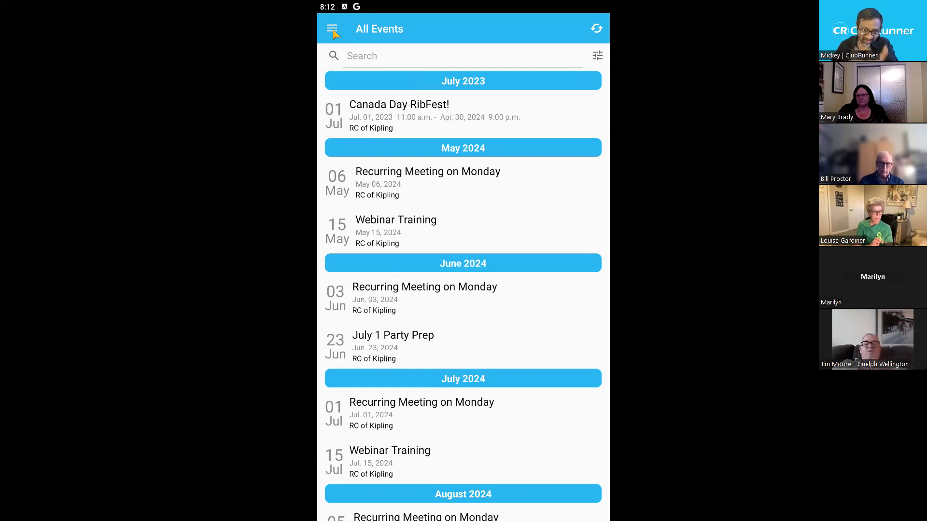
left_click(332, 30)
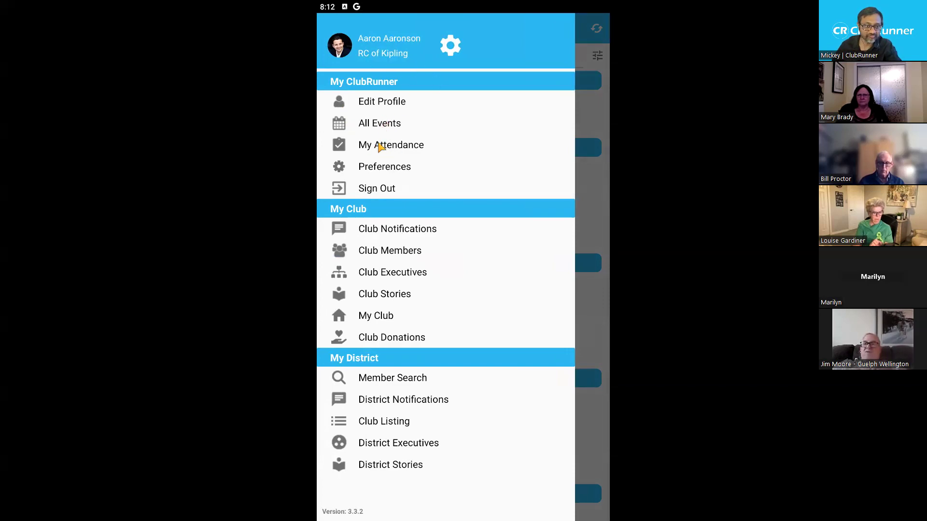
Check the attendance record, then view the Preferences language choices, keeping English
left_click(381, 150)
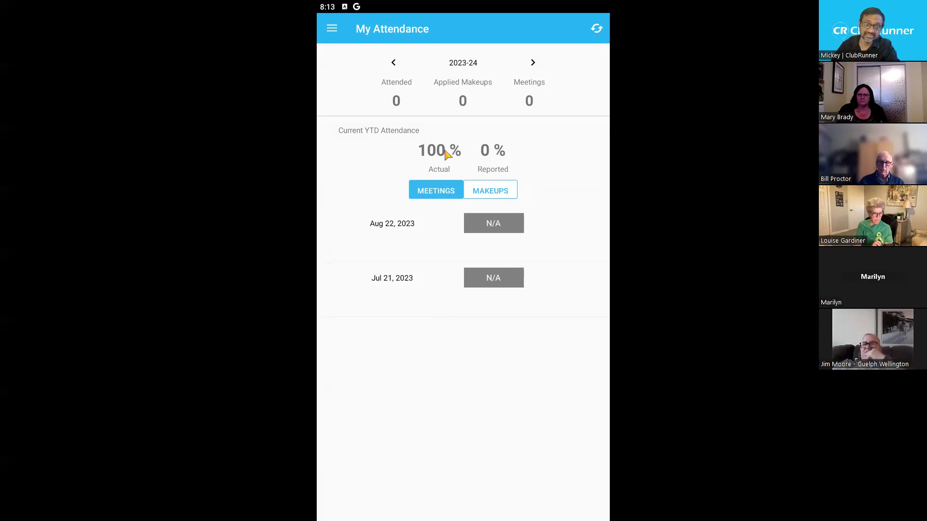
left_click(328, 29)
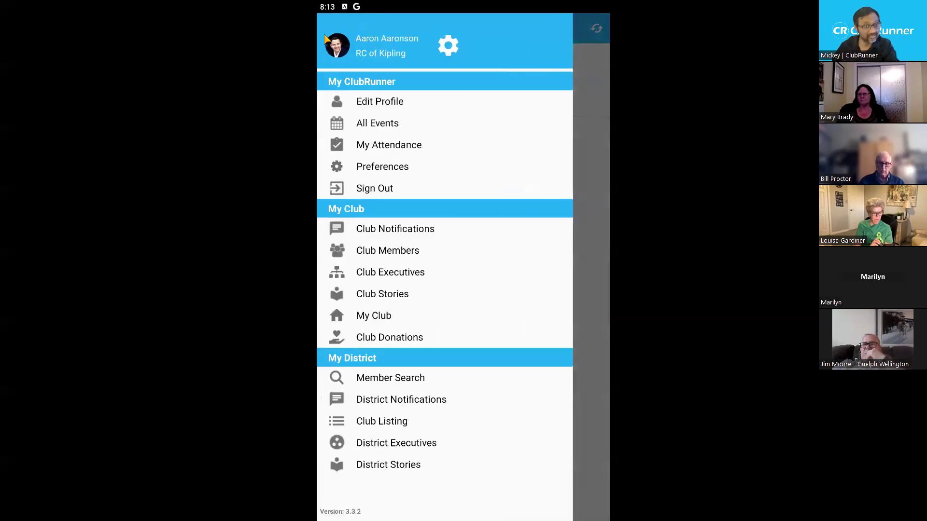
left_click(383, 168)
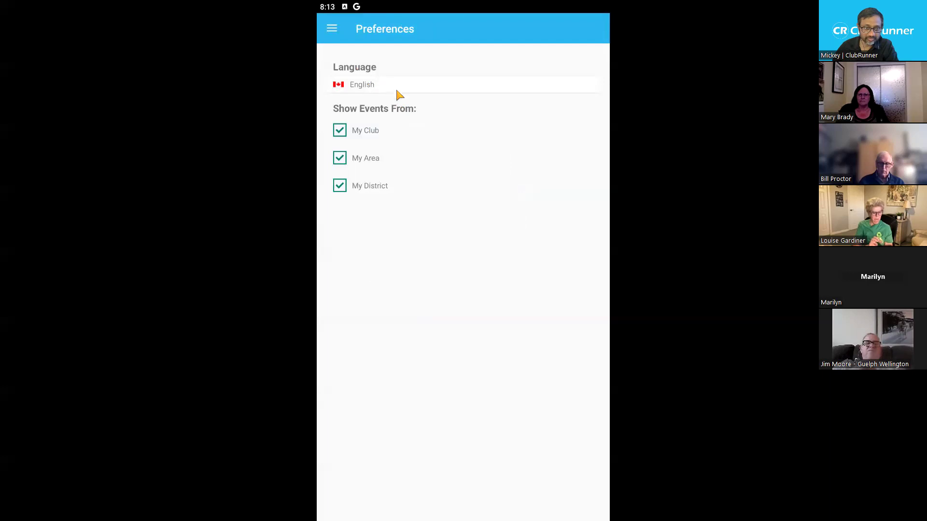
left_click(452, 83)
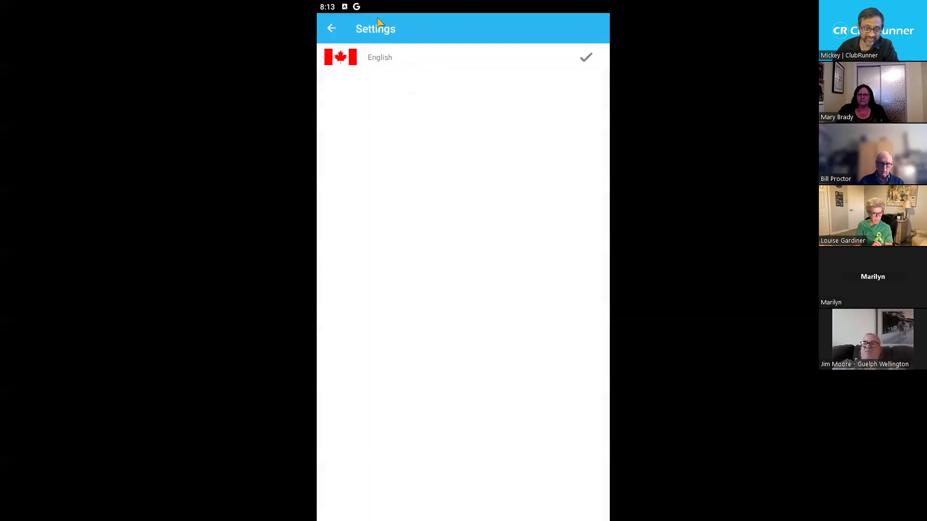
left_click(333, 29)
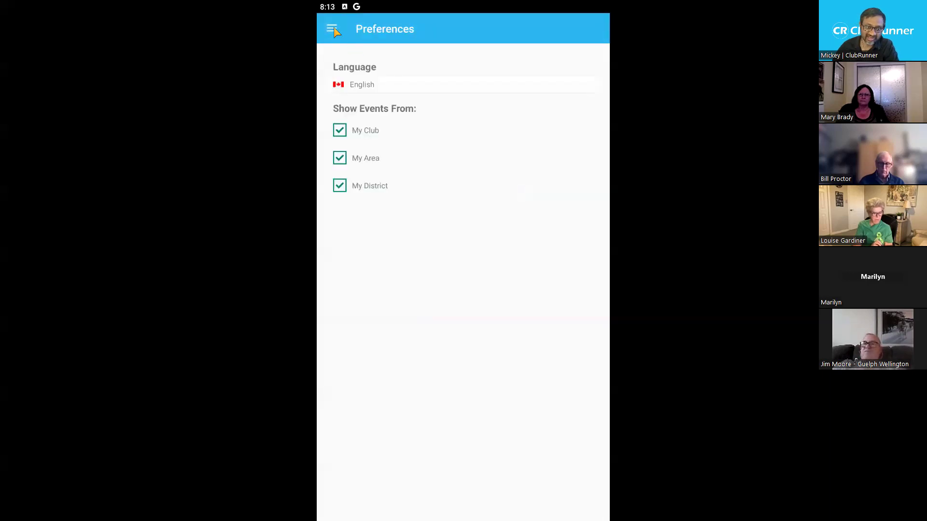
left_click(332, 29)
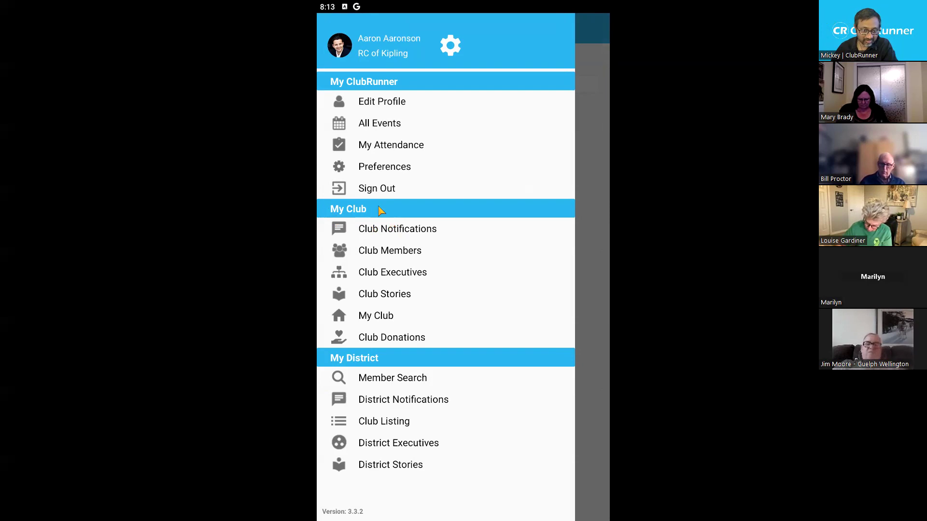
Draft a club notification 'Meeting tomorrow' addressed to All Active & Honorary Members
left_click(390, 233)
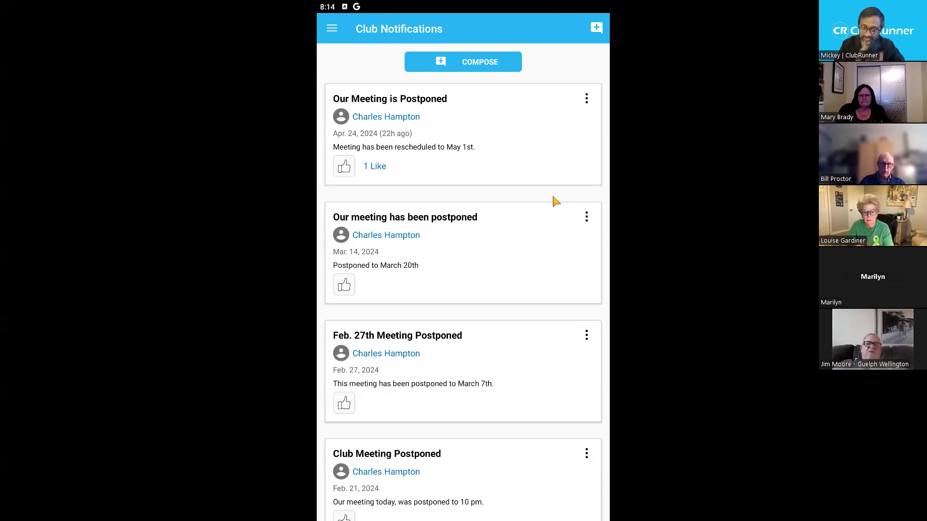
left_click(429, 61)
left_click(377, 81)
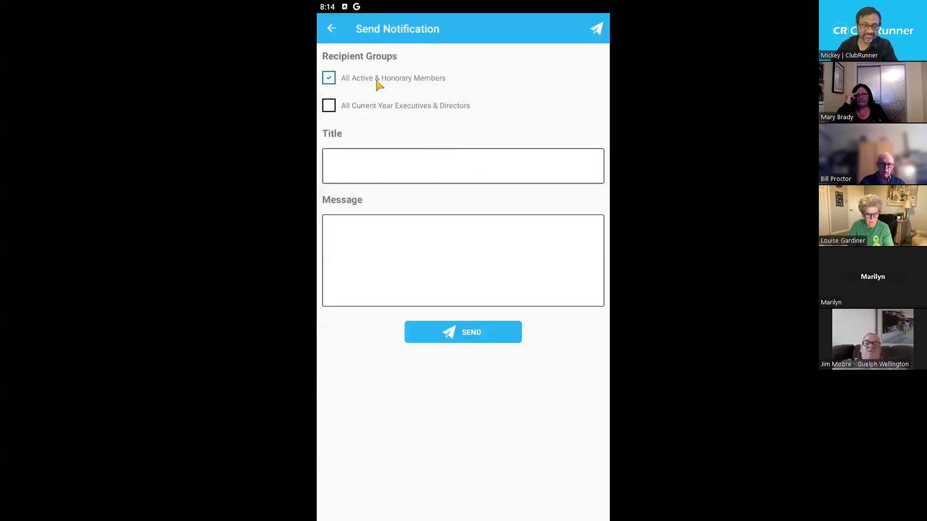
left_click(369, 218)
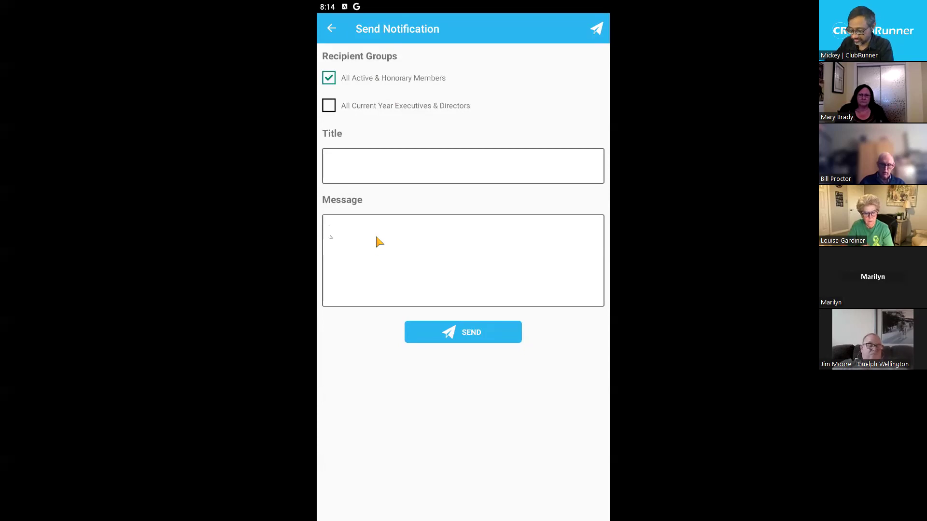
type("Meeting tomorrow")
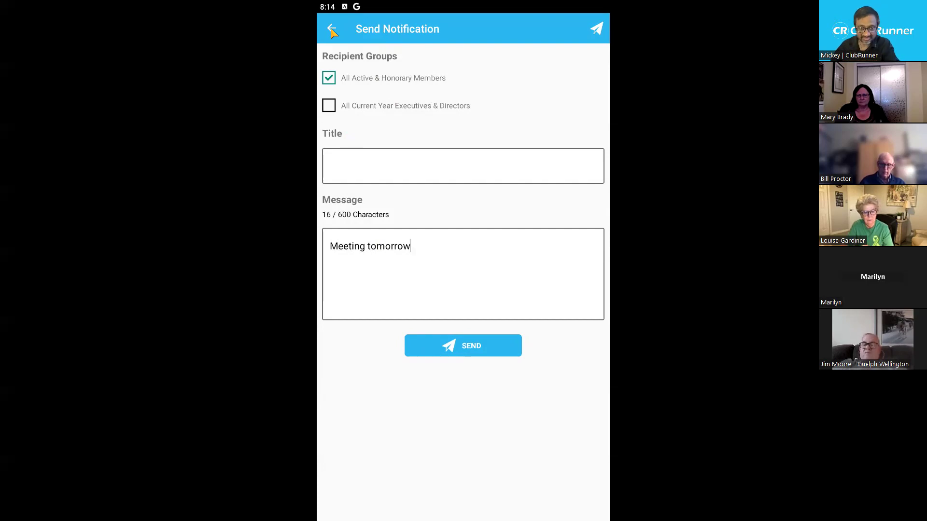
Abandon the draft unsent and open the RC of Kipling Club Members list
left_click(333, 32)
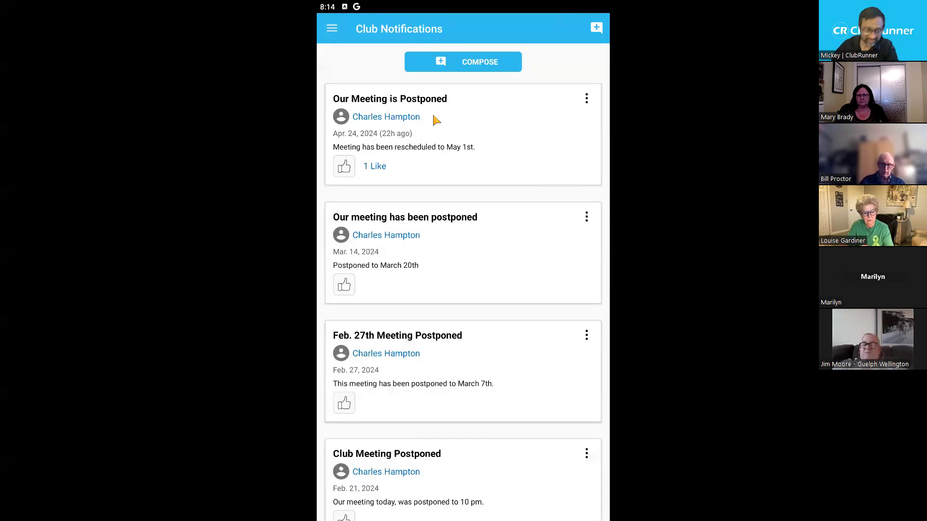
left_click(332, 30)
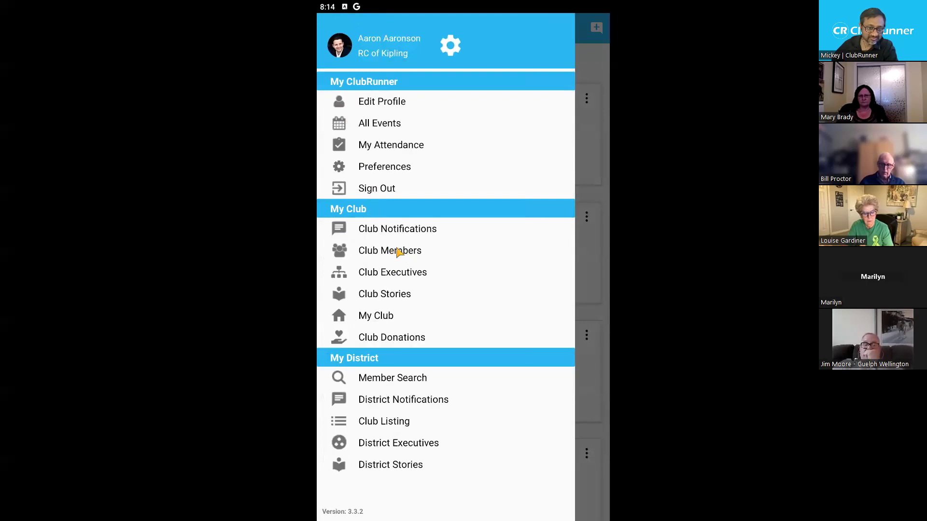
left_click(402, 252)
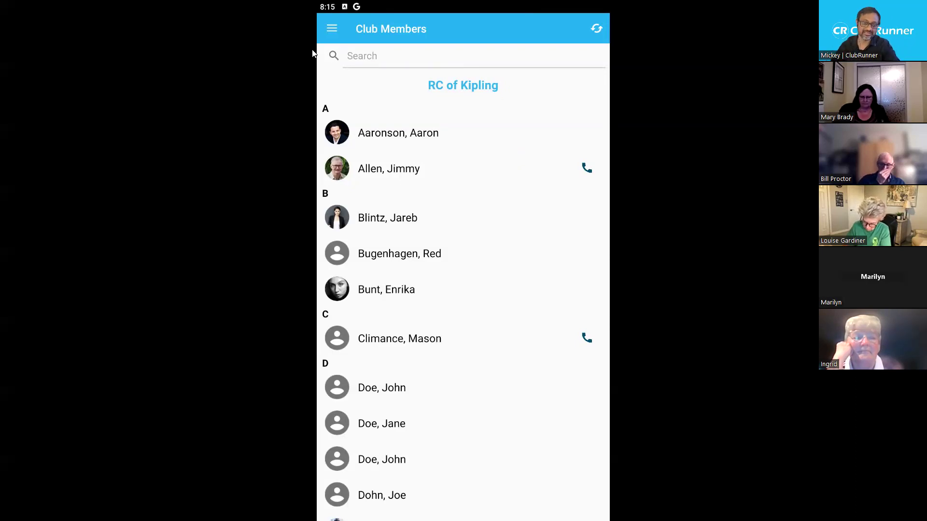
Open the navigation drawer over the RC of Kipling member directory
left_click(333, 30)
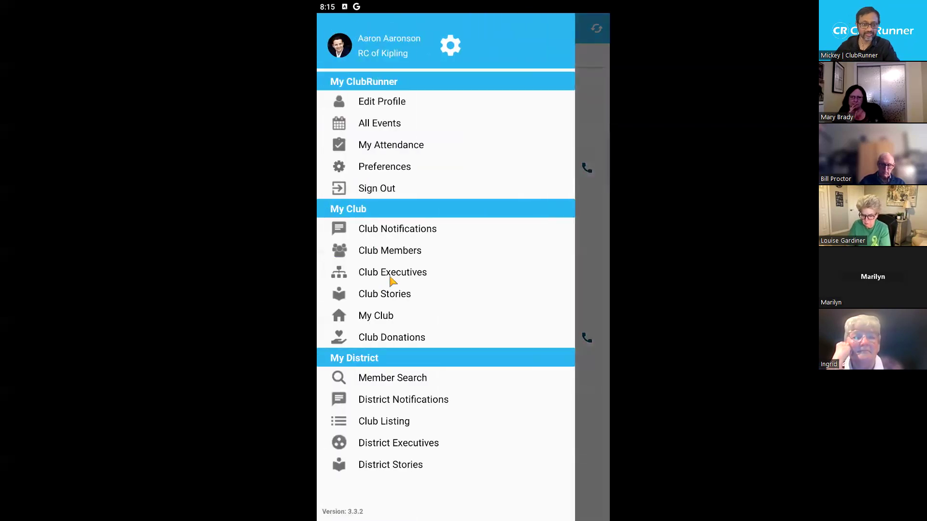
Open the RC of Kipling 2023-24 Club Executives list
left_click(392, 281)
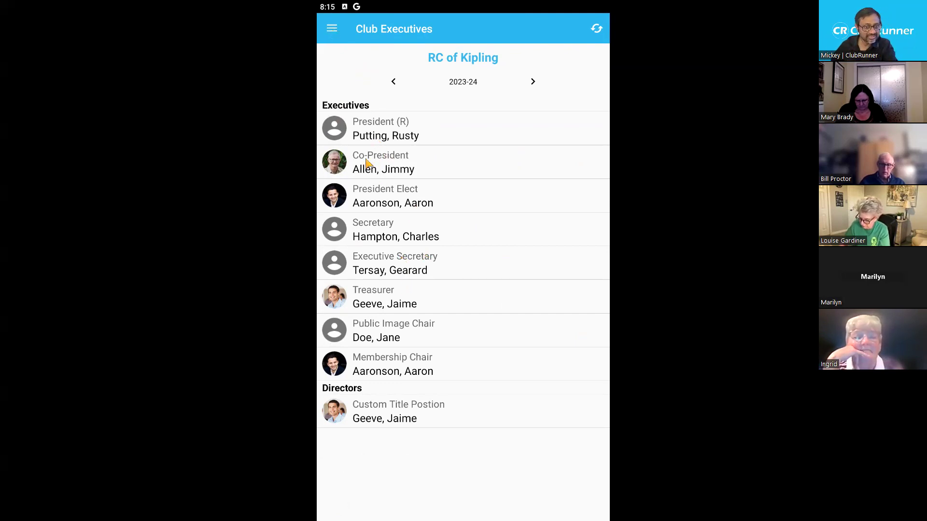
left_click(381, 170)
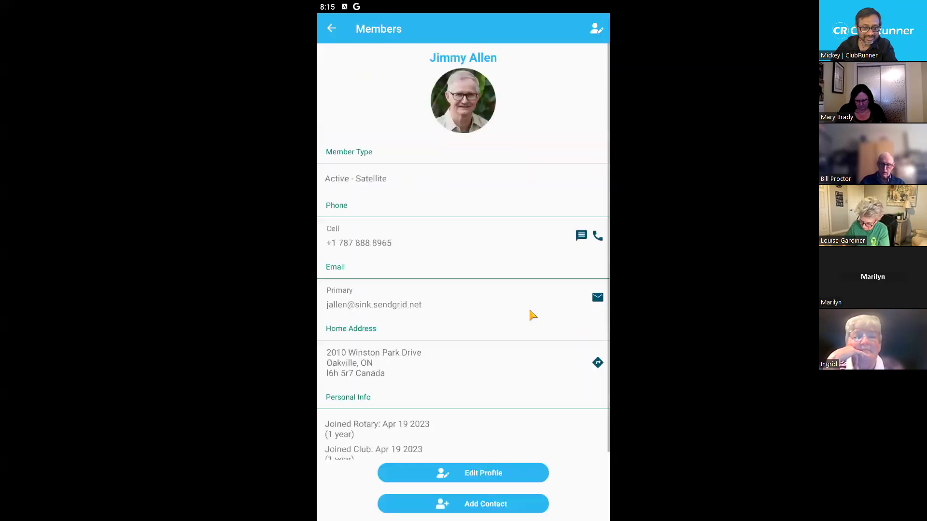
left_click(582, 239)
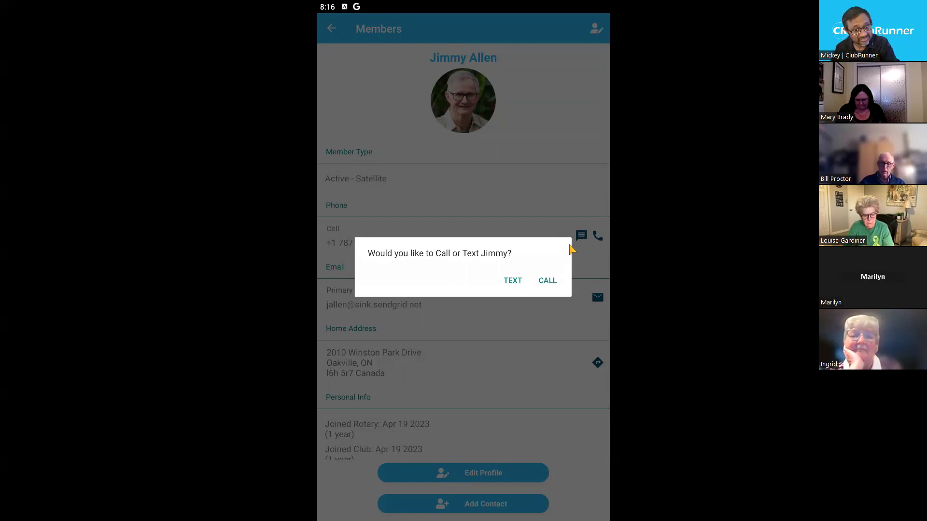
left_click(535, 192)
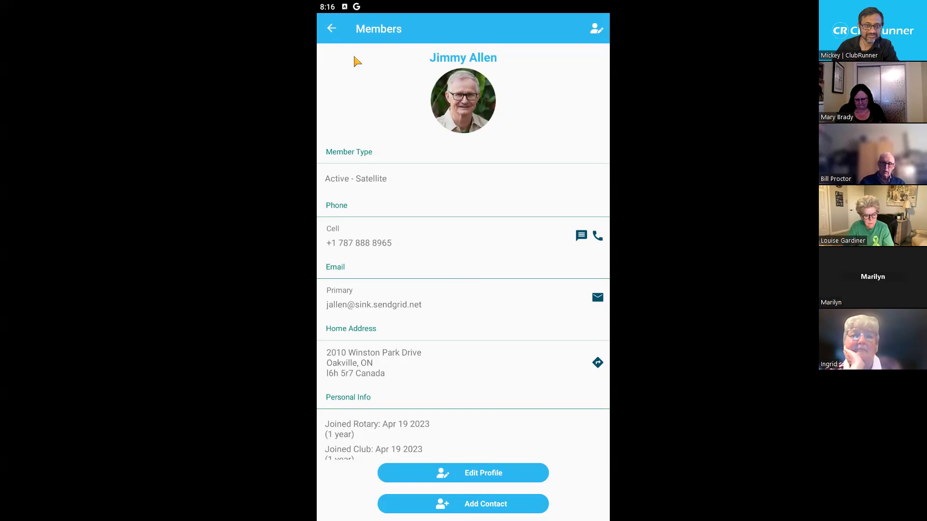
left_click(332, 30)
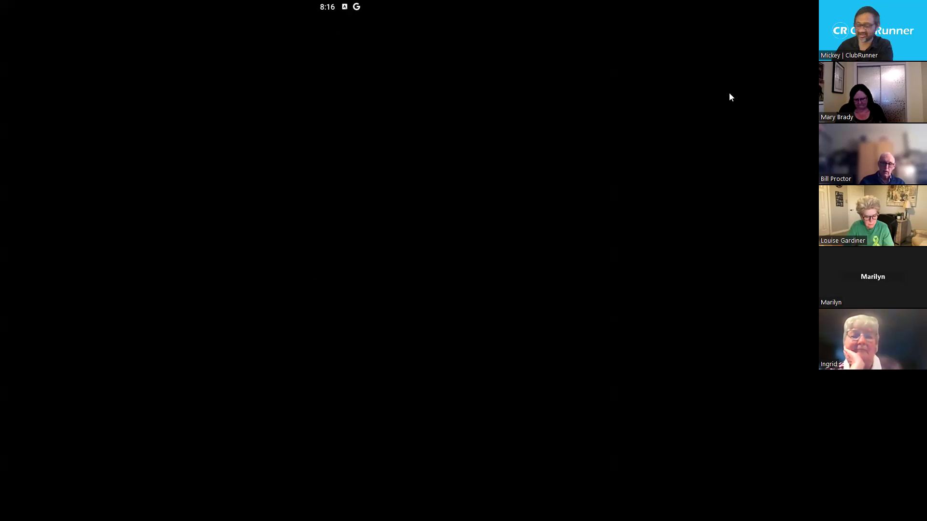
Leave full screen, move the BlueStacks window aside, and bring up the Start menu to relaunch it
key("F11")
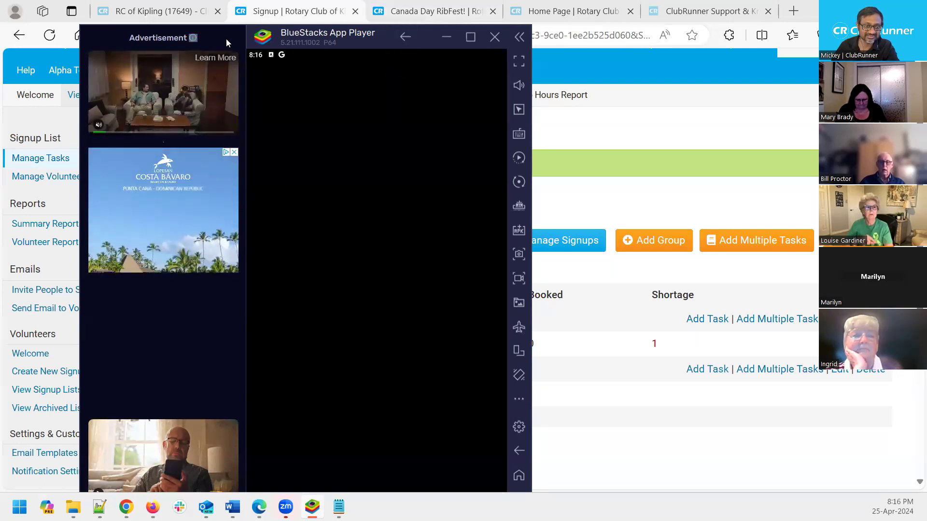
left_click_drag(249, 42, 926, 159)
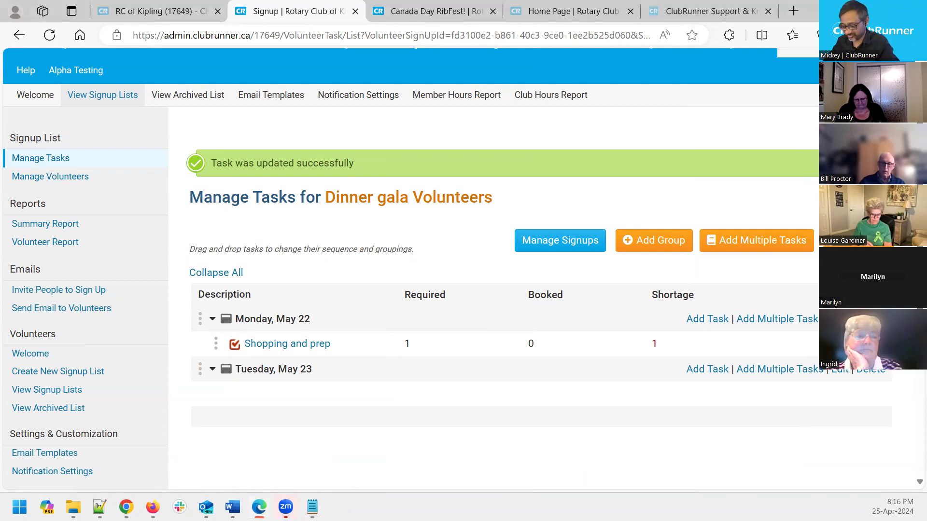
key("super")
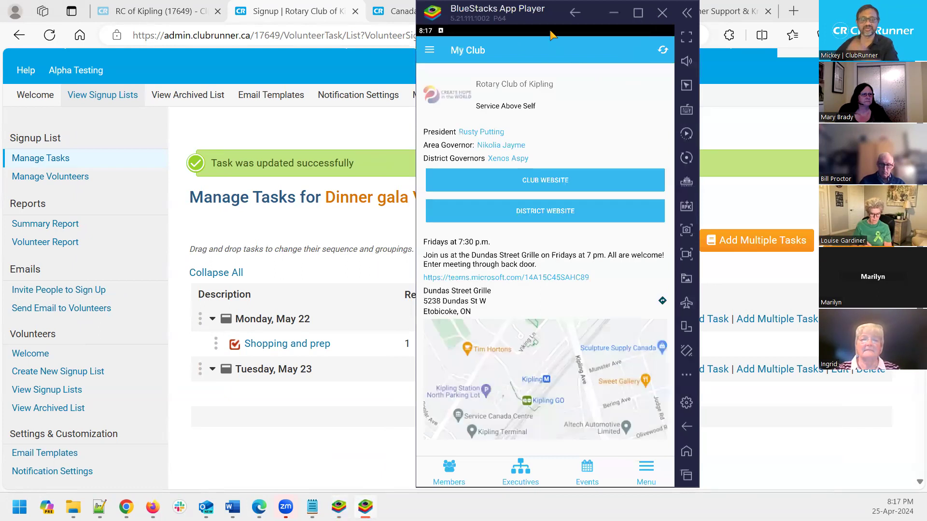
Return BlueStacks to full screen and open the Club Stories list
key("F11")
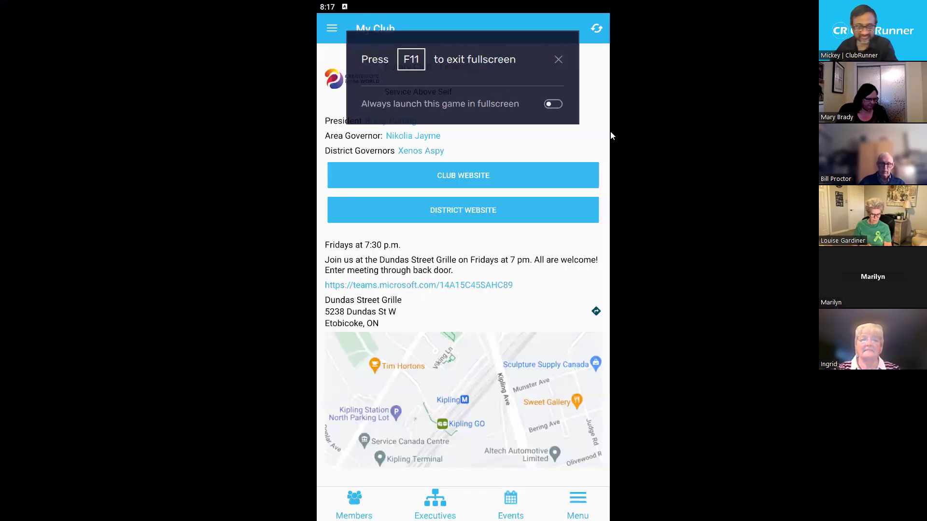
left_click(559, 66)
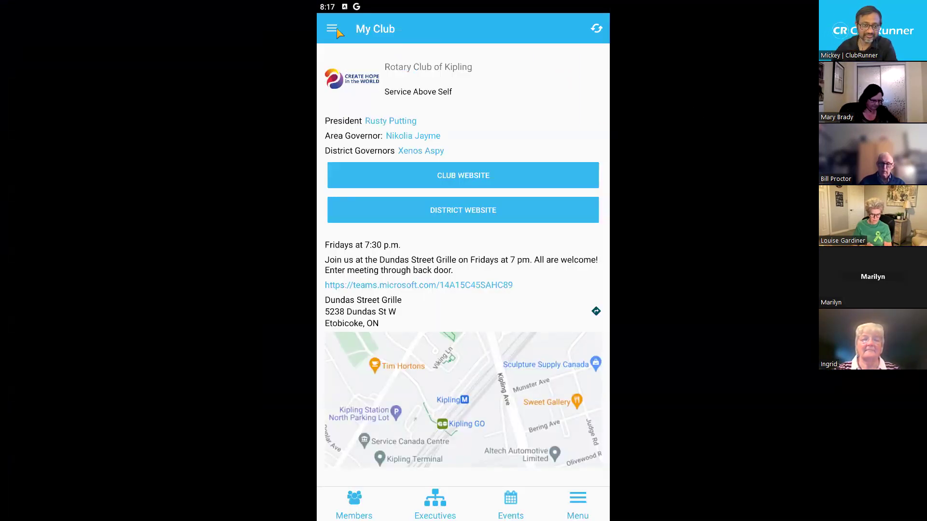
left_click(331, 28)
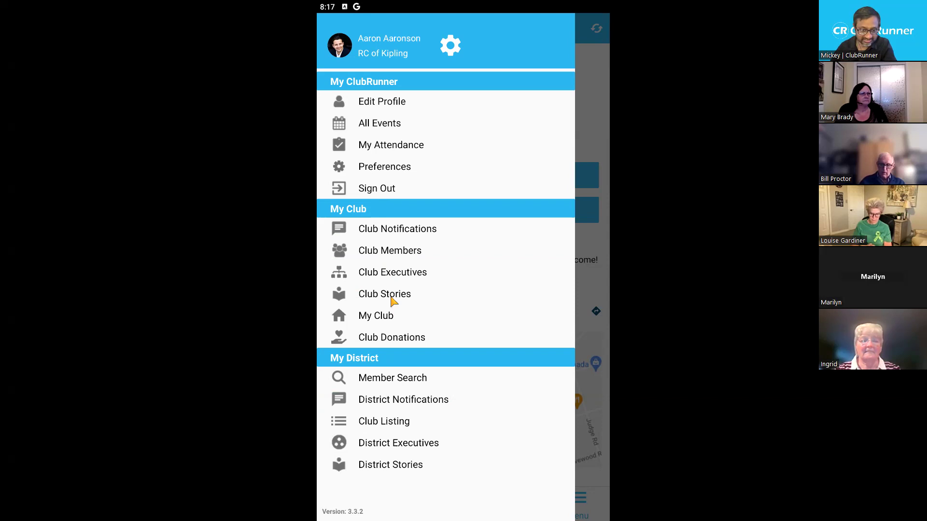
left_click(391, 297)
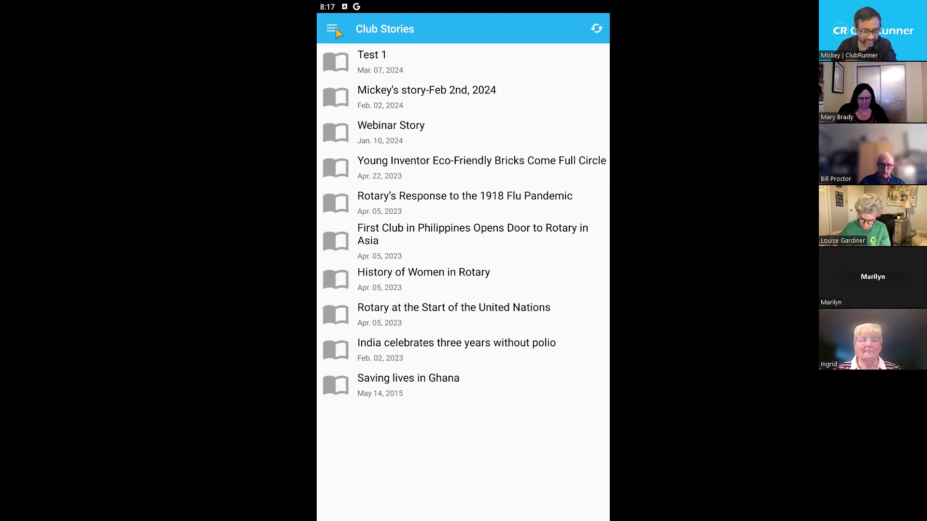
Open the Rotary Club of Kipling's My Club page and bring up the section menu
left_click(332, 29)
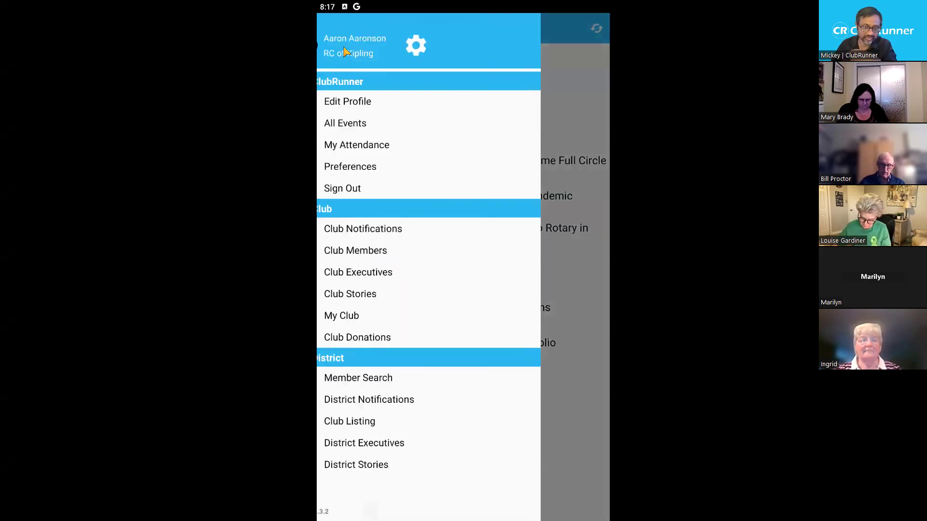
left_click(372, 321)
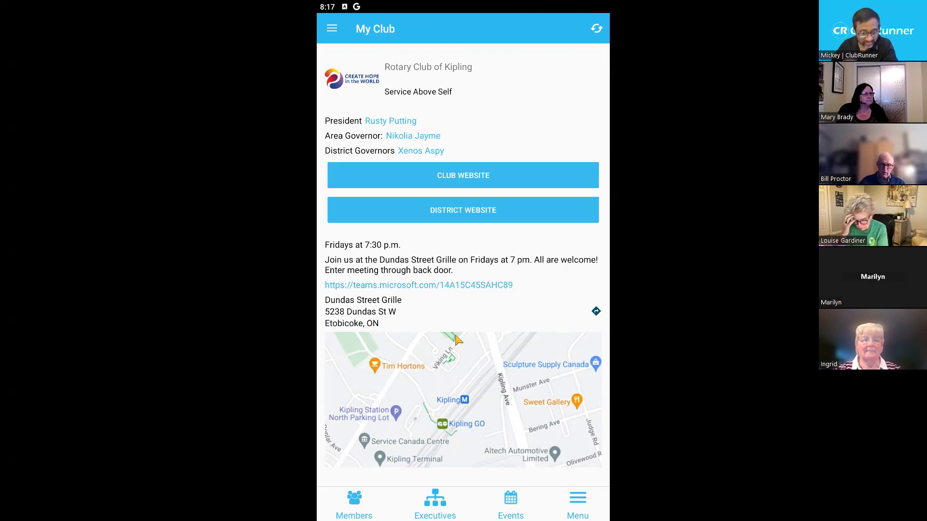
left_click(332, 29)
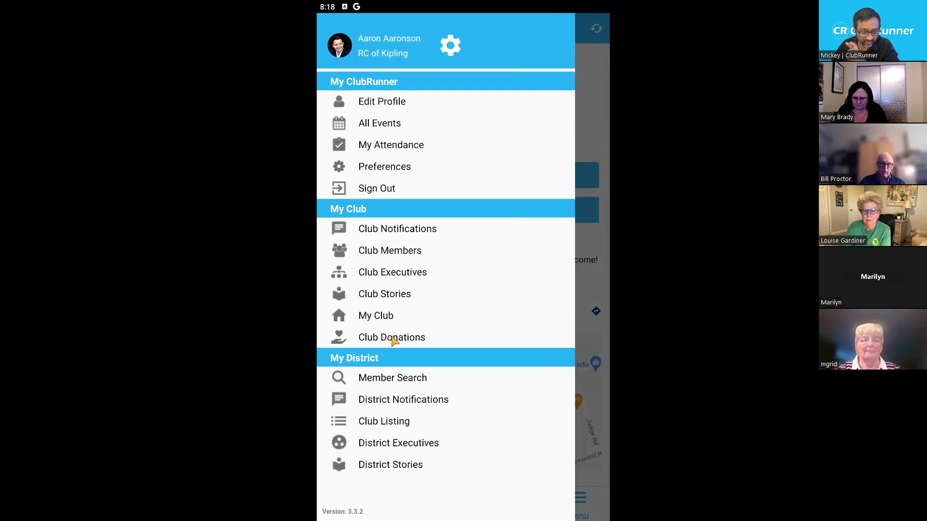
View the club's Coats for Kids donation page, then return to My Club in full screen
left_click(447, 313)
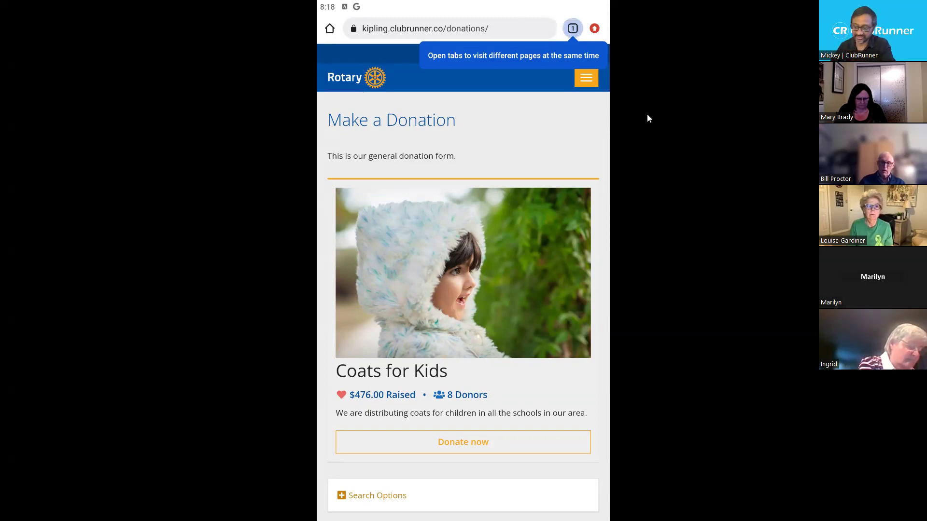
key("F11")
left_click(657, 12)
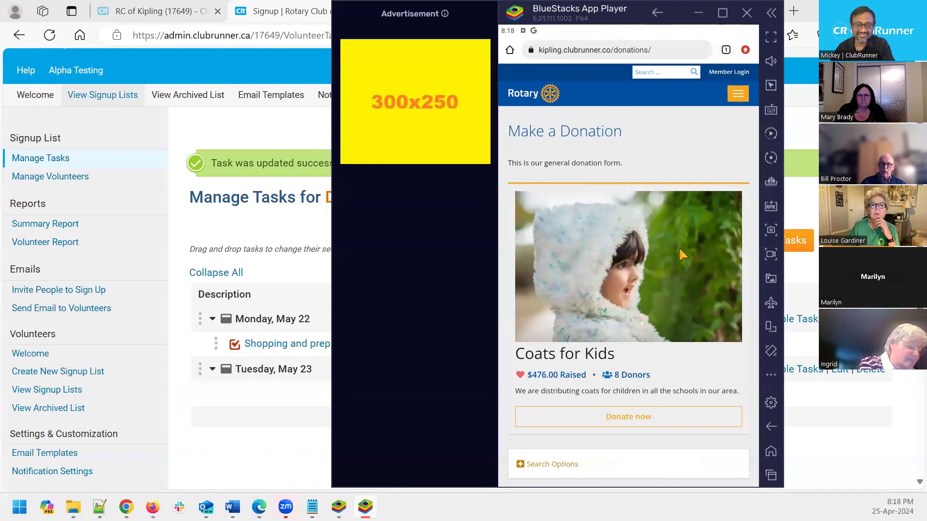
left_click(726, 17)
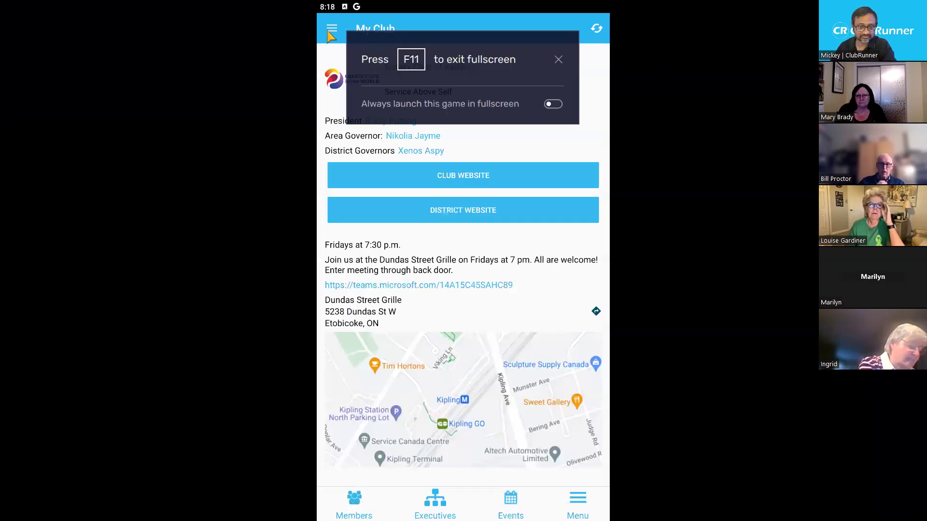
Search district members by a first and last name, get no results, then reopen the menu
left_click(332, 28)
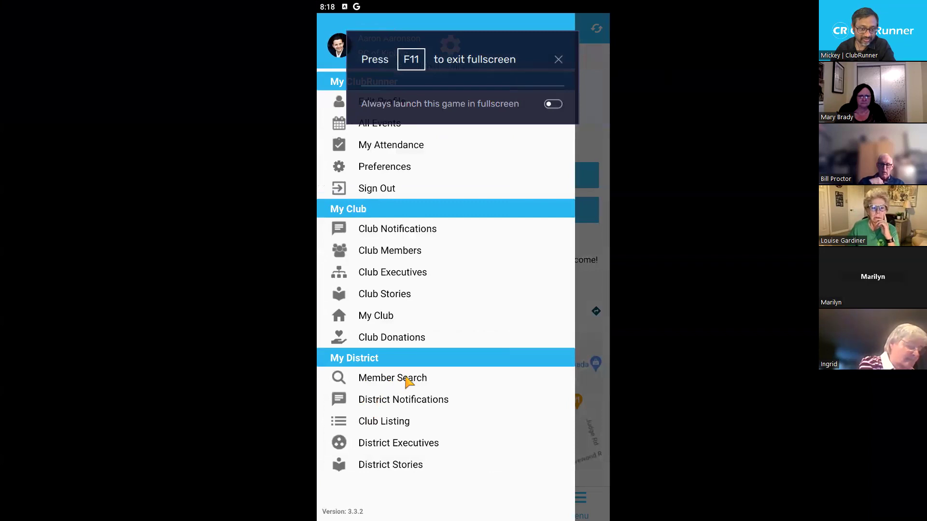
left_click(381, 375)
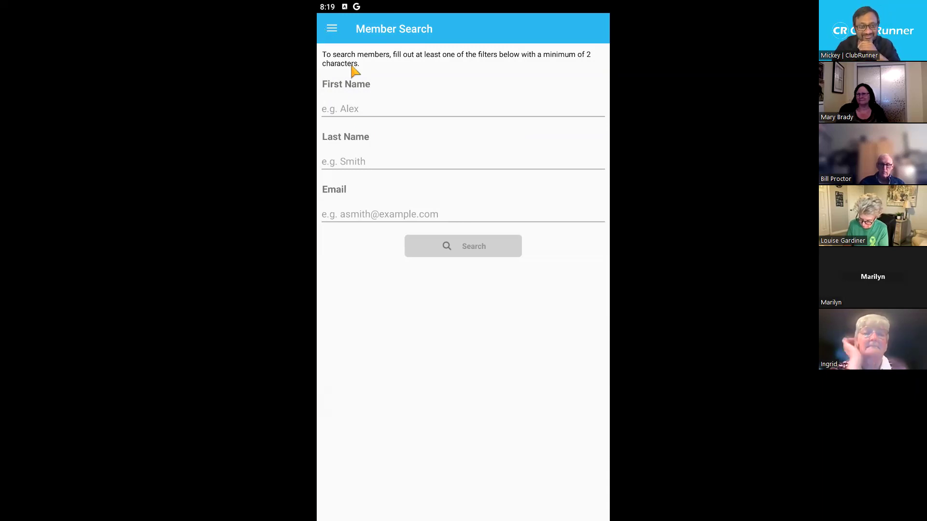
left_click(367, 110)
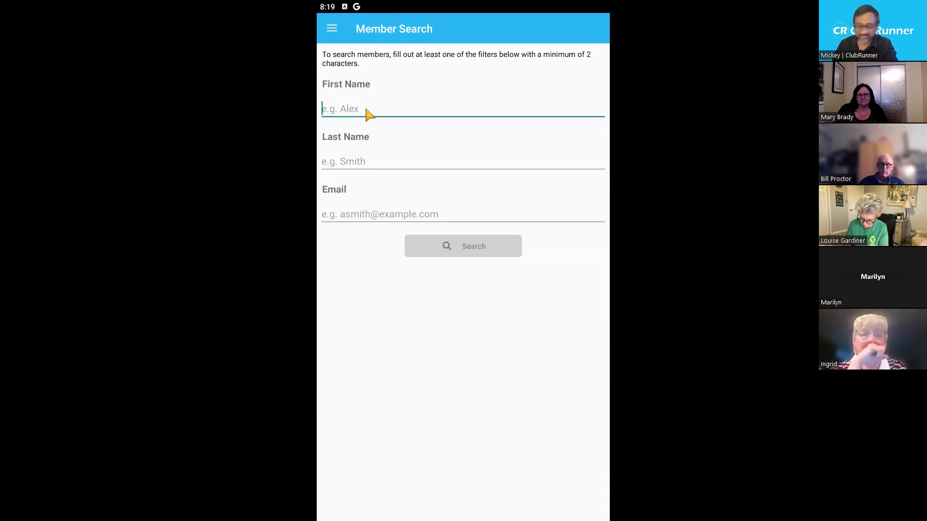
type("John")
left_click(347, 164)
type("Smith")
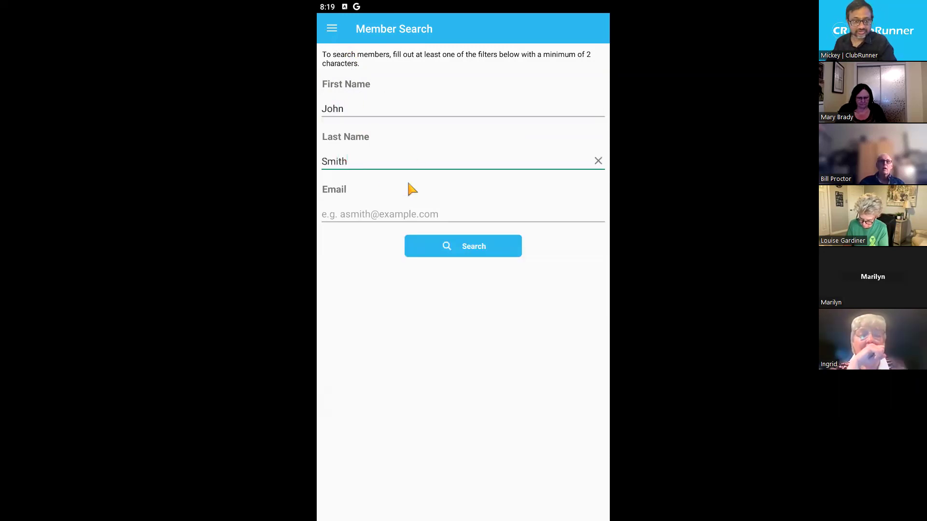
left_click(431, 256)
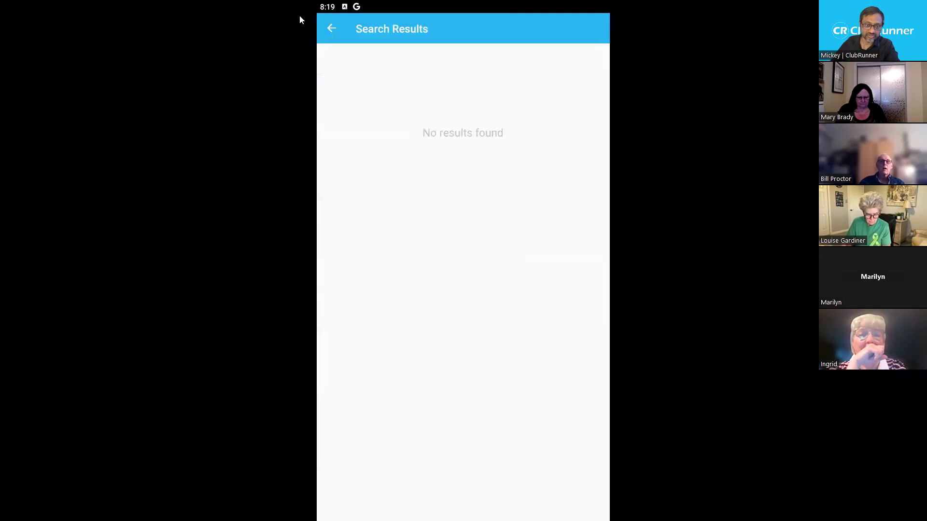
left_click(337, 36)
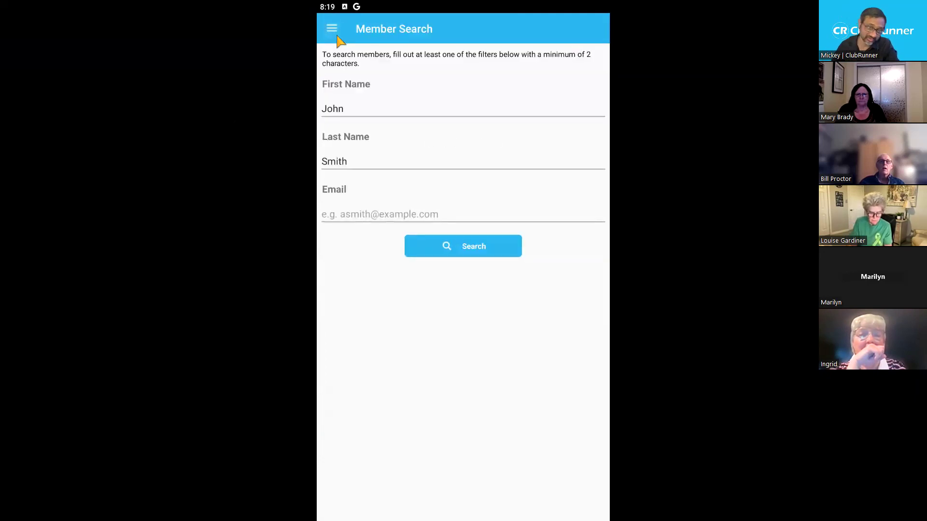
left_click(332, 30)
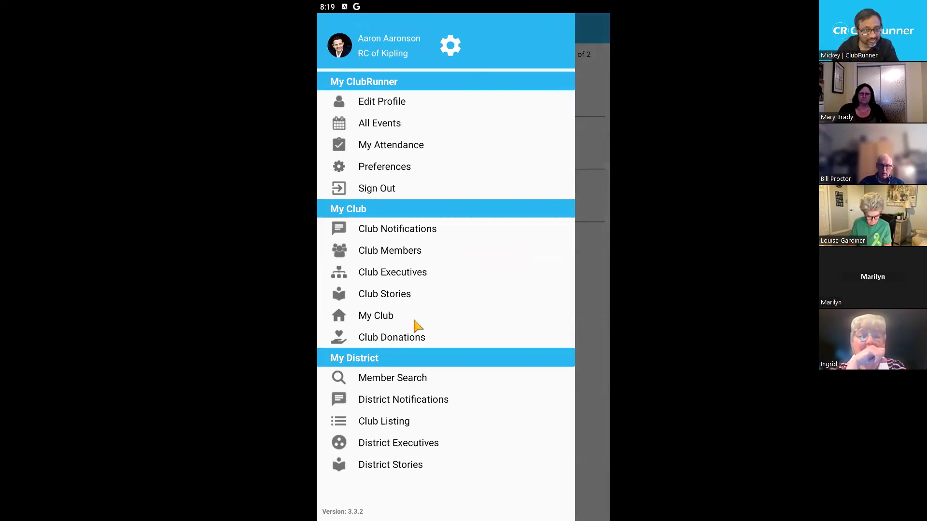
Check the empty District Notifications, then bring up the district Club Listing
left_click(427, 407)
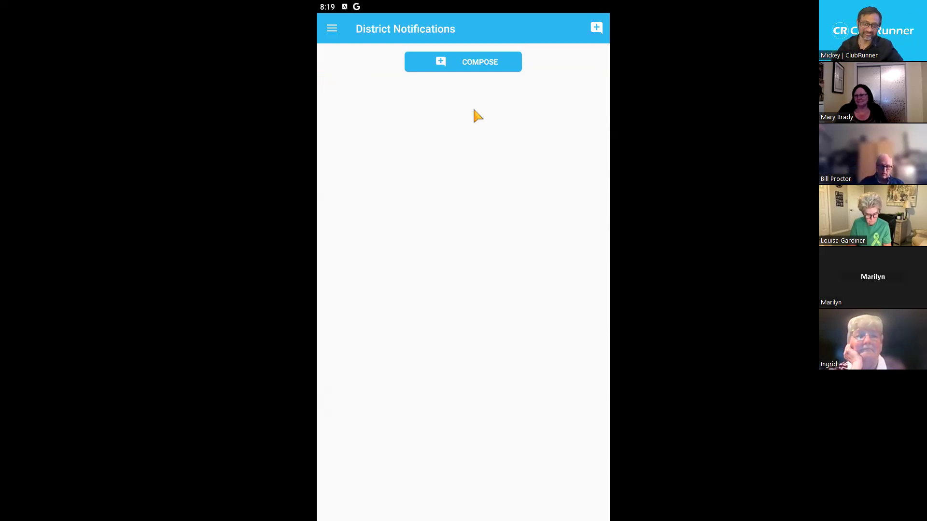
left_click(333, 29)
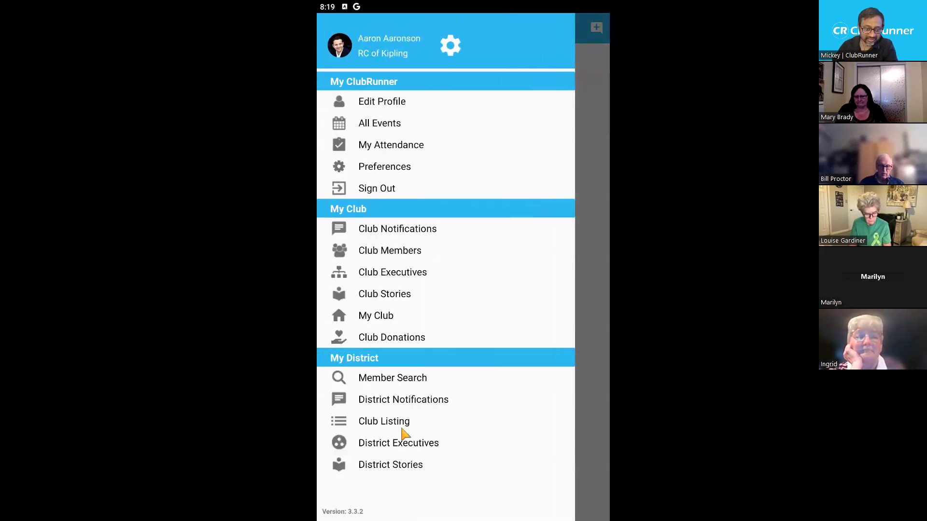
left_click(402, 427)
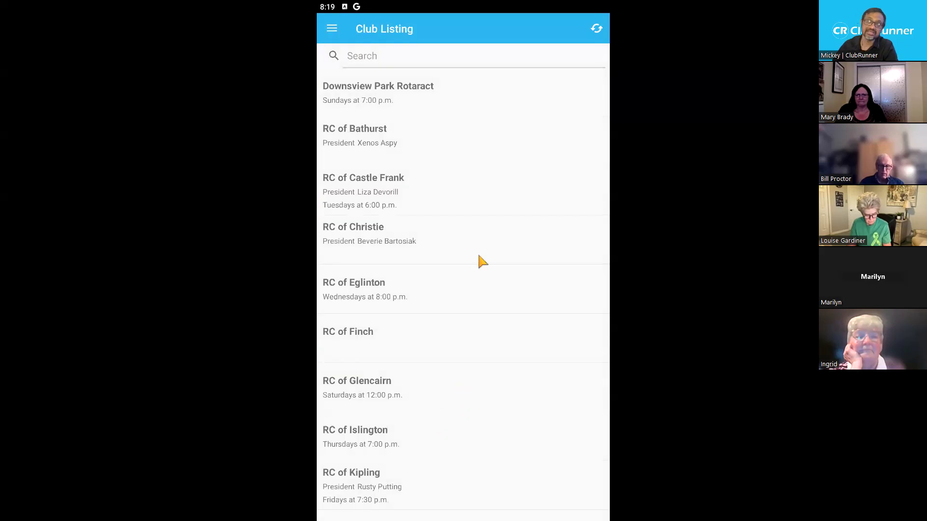
Look over the RC of Castle Frank details, then return to the listing and reopen the menu
scroll(480, 261, "down", 5)
scroll(480, 261, "up", 5)
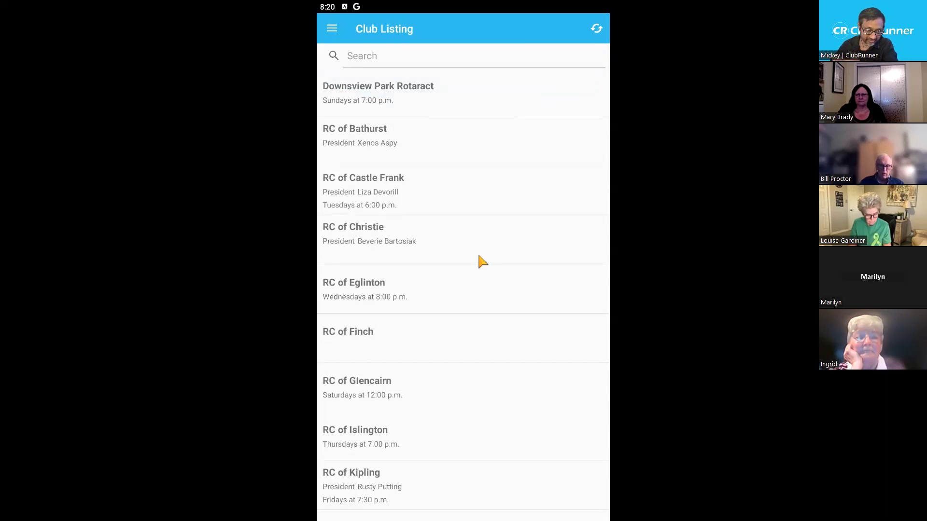
left_click(386, 189)
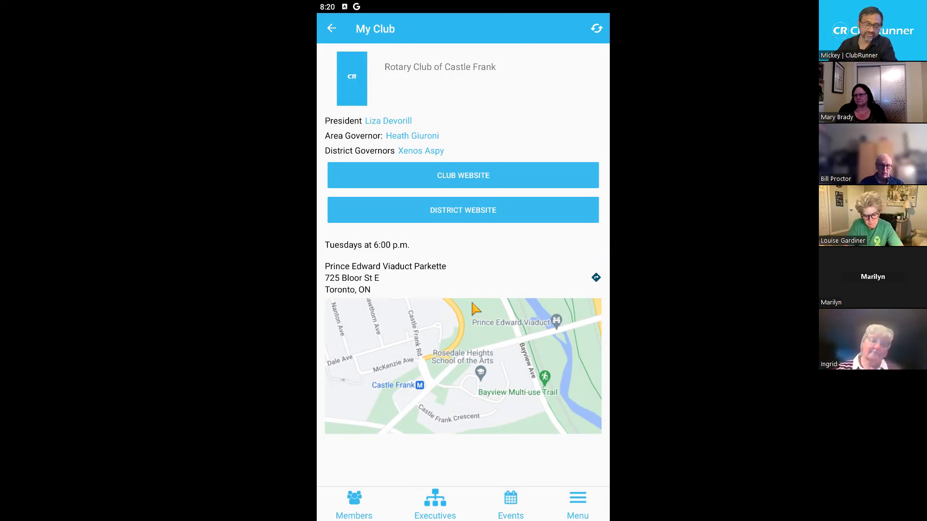
left_click(337, 29)
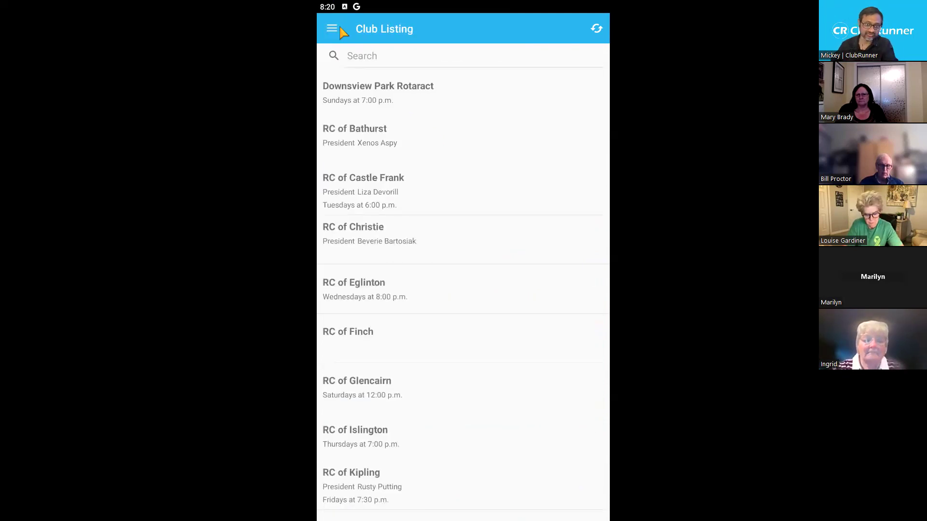
left_click(333, 29)
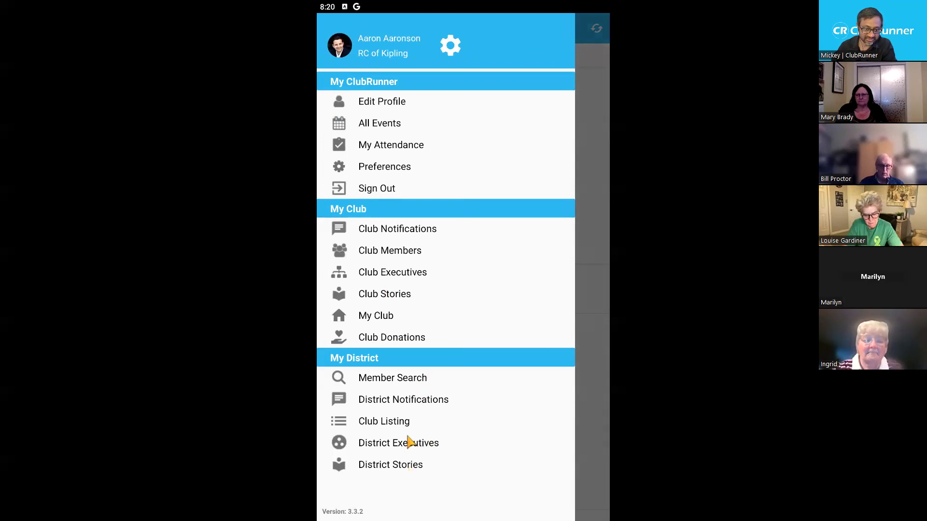
Browse the 2023-24 district executives, then open the District Stories list
left_click(417, 434)
scroll(463, 336, "down", 5)
scroll(463, 335, "up", 5)
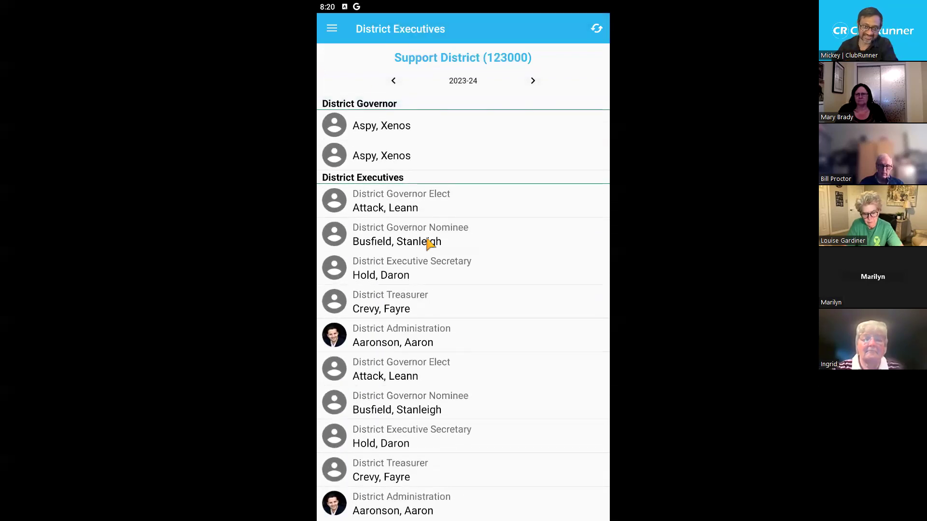
left_click(333, 32)
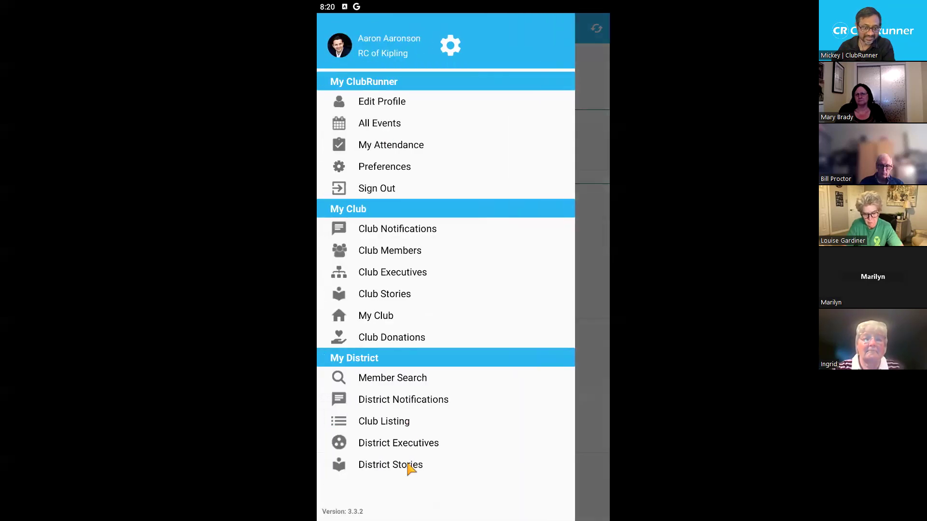
left_click(408, 467)
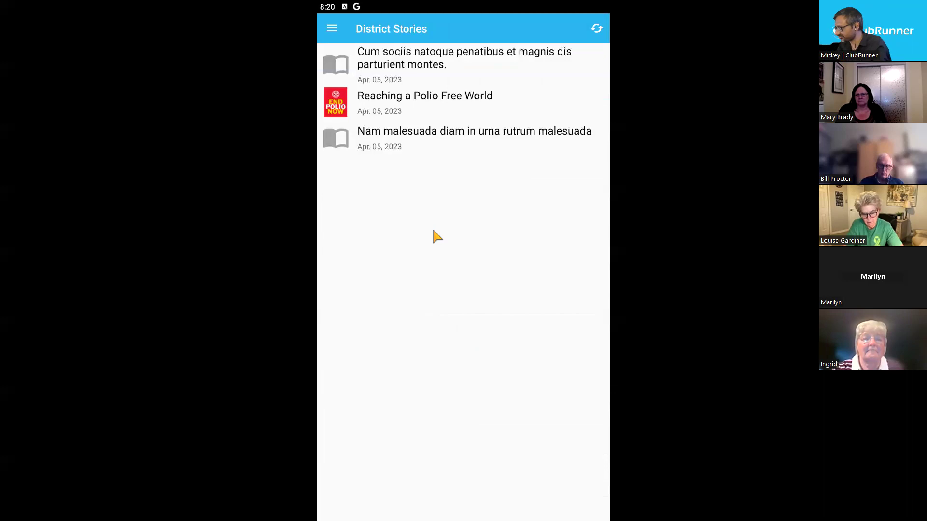
Switch BlueStacks to windowed mode and cancel its close dialog, keeping the emulator open
key("F11")
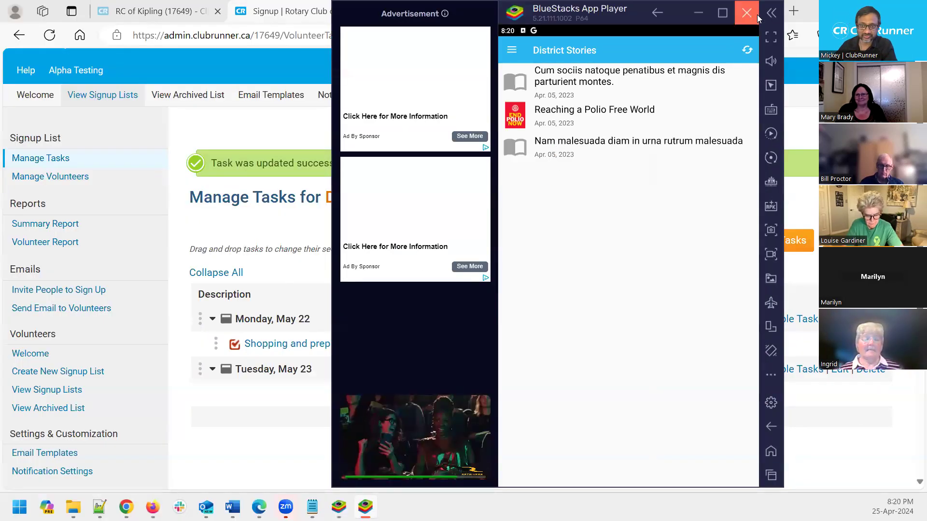
left_click(754, 14)
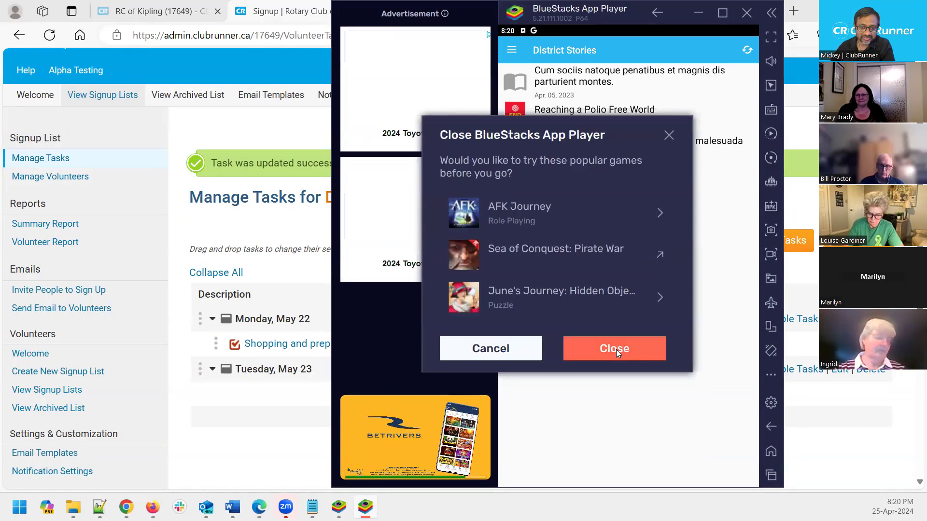
left_click(514, 350)
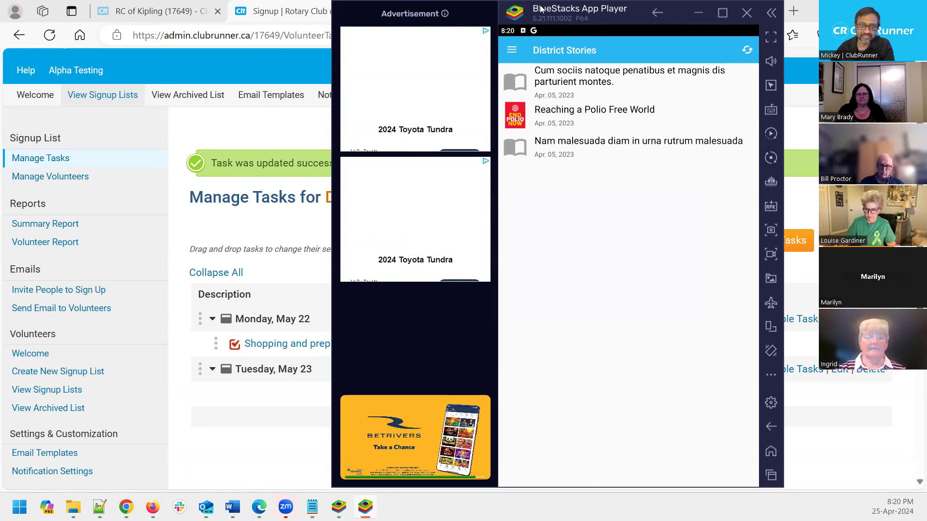
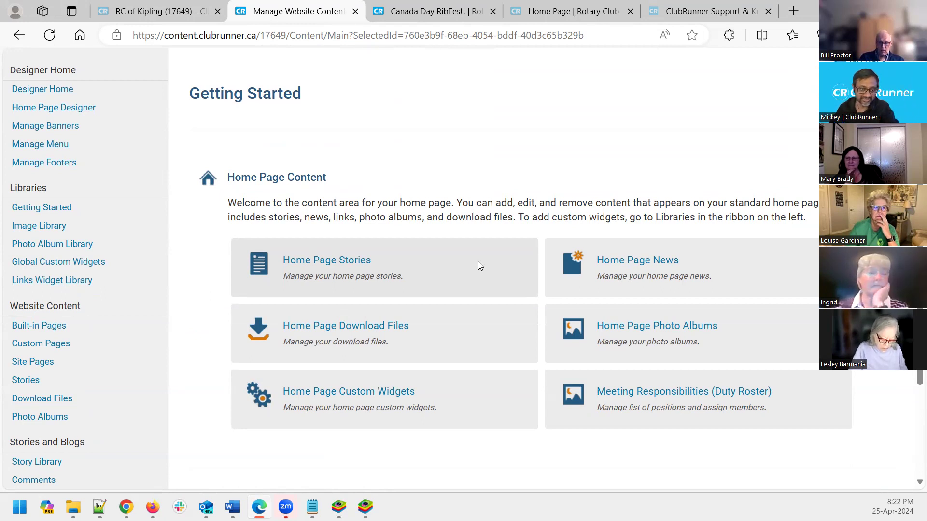
Open the Stories for Home Page list showing the Stories Widget stories
left_click(352, 262)
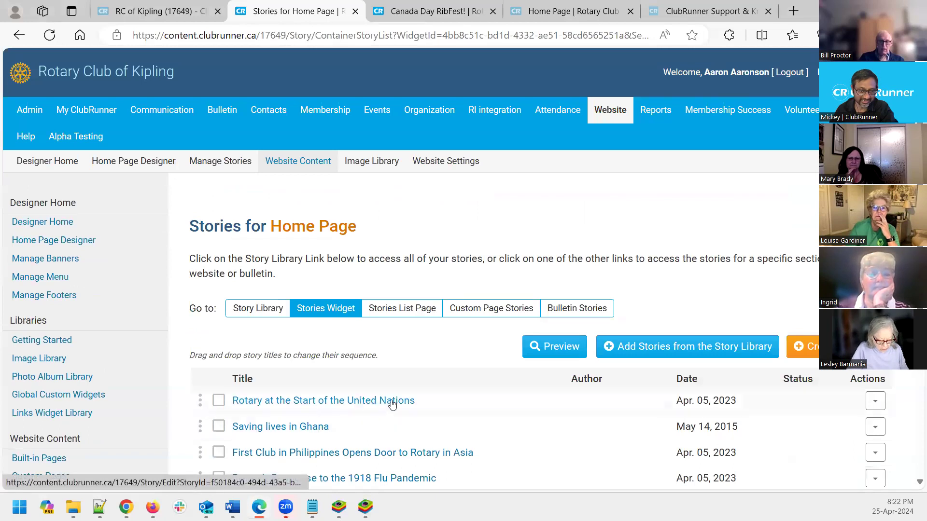
Open the 'Rotary at the Start of the United Nations' story for editing
left_click(392, 401)
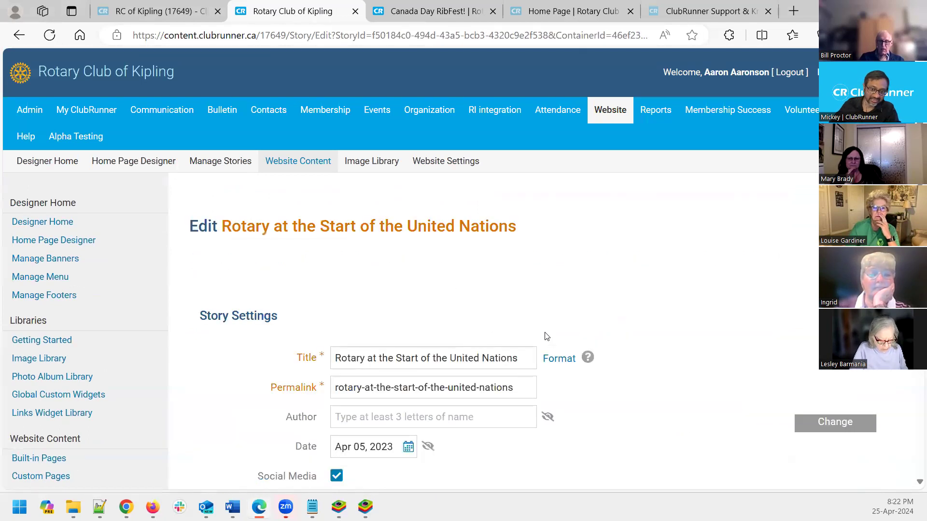
scroll(547, 338, "down", 4)
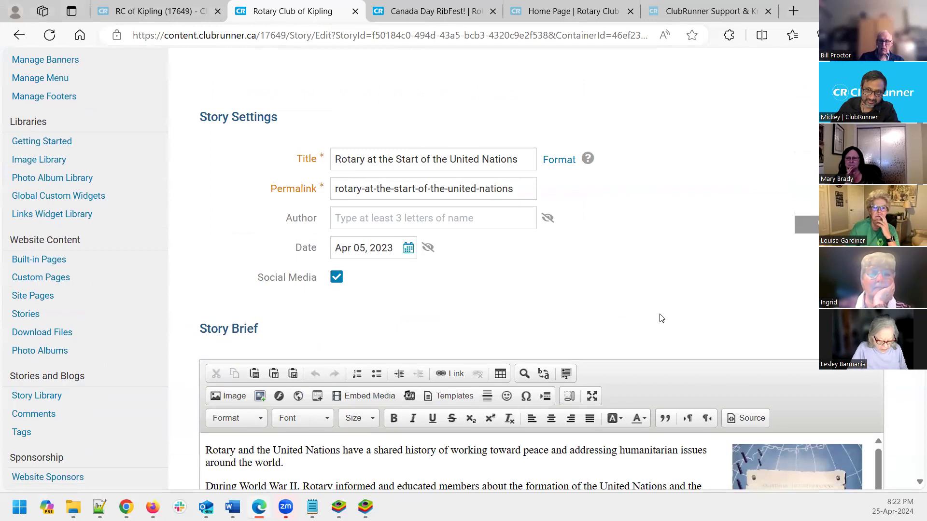
scroll(661, 318, "up", 1)
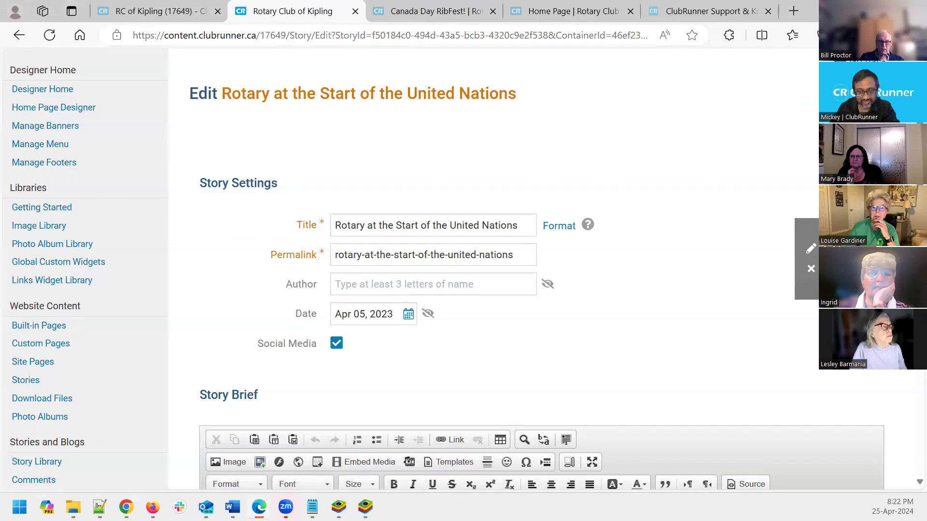
Replace the story's image with the Magic of Rotary picture from CKFinder
left_click(811, 250)
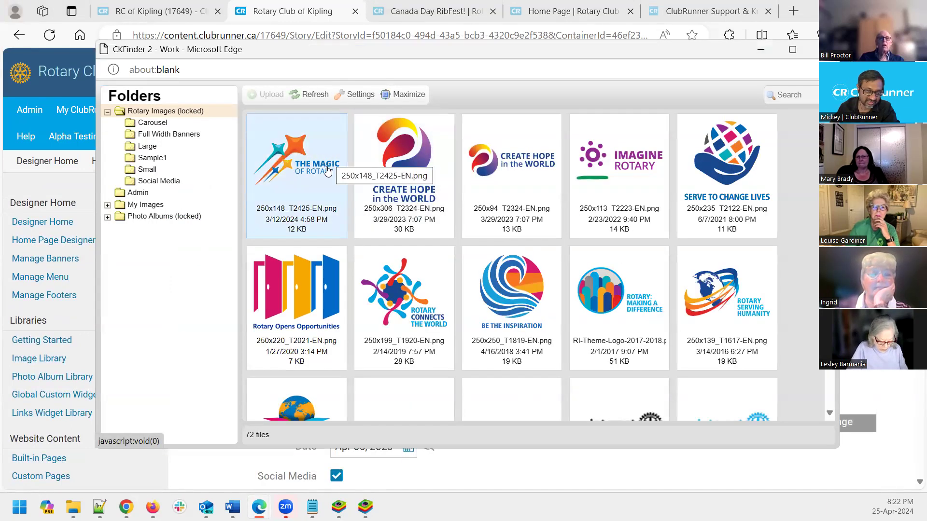
double_click(313, 165)
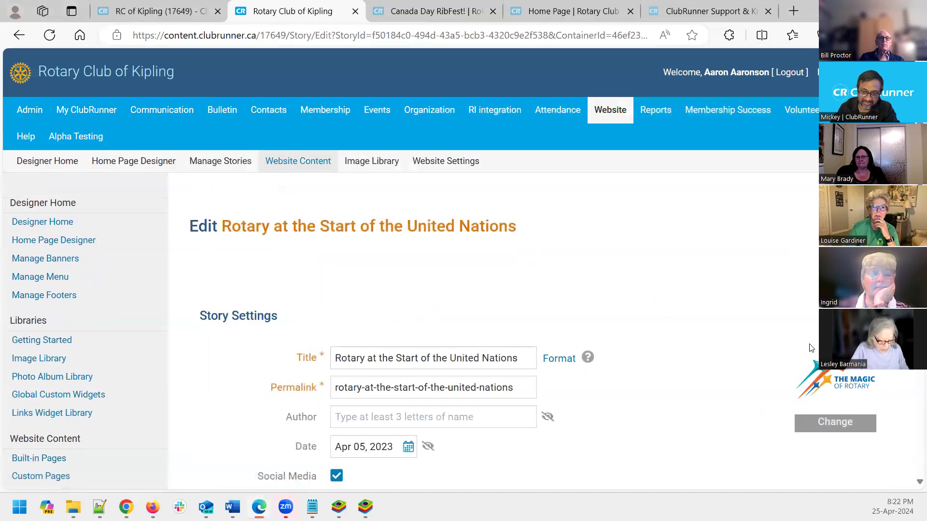
scroll(724, 351, "down", 3)
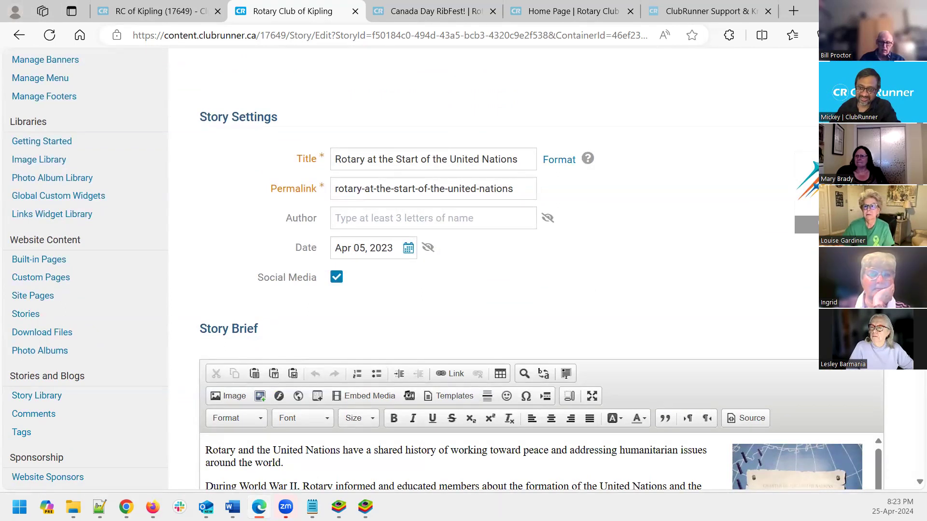
scroll(787, 195, "down", 2)
Scroll through the United Nations story edit page until the draft shows as autosaved
scroll(786, 195, "up", 1)
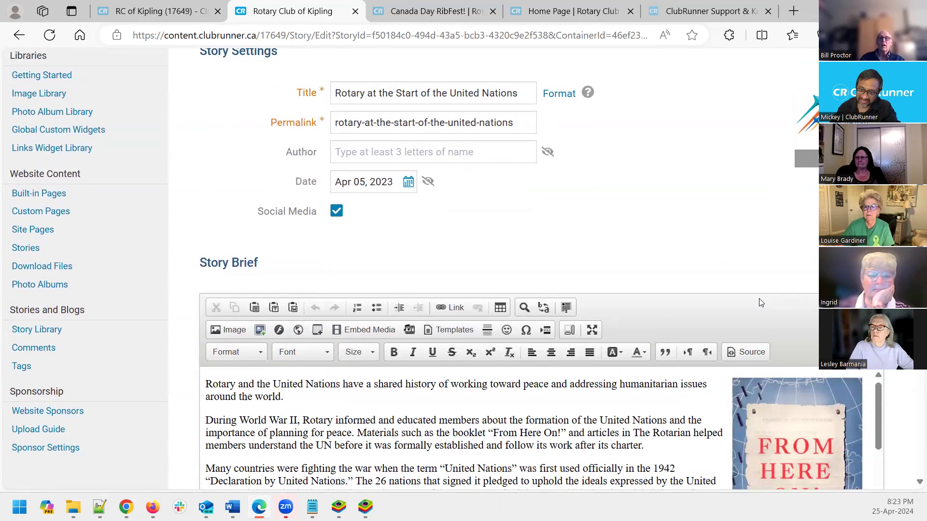
scroll(759, 301, "down", 2)
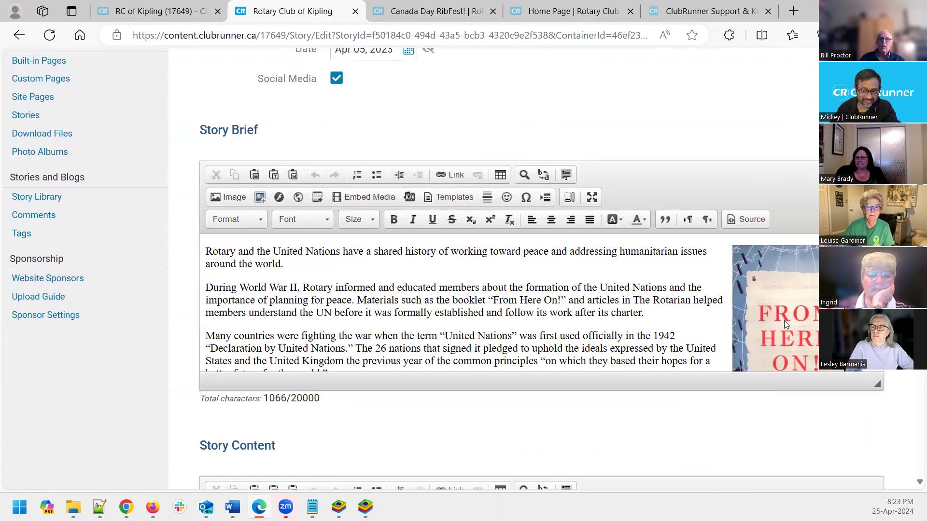
scroll(784, 321, "up", 3)
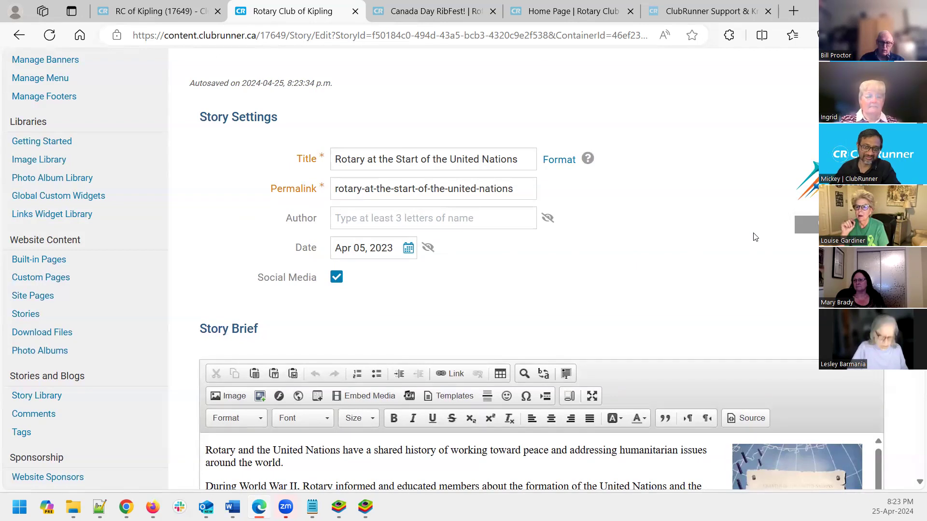
scroll(755, 236, "down", 1)
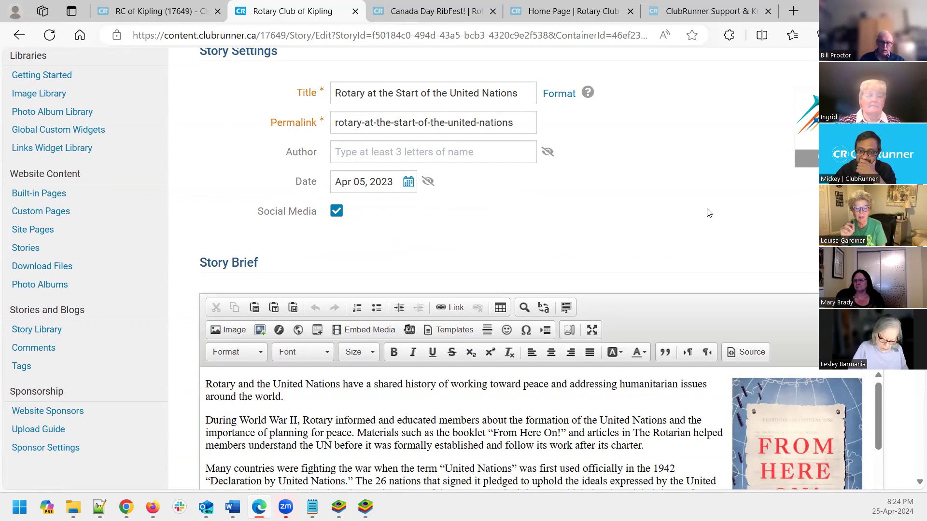
scroll(697, 219, "down", 2)
scroll(700, 220, "up", 6)
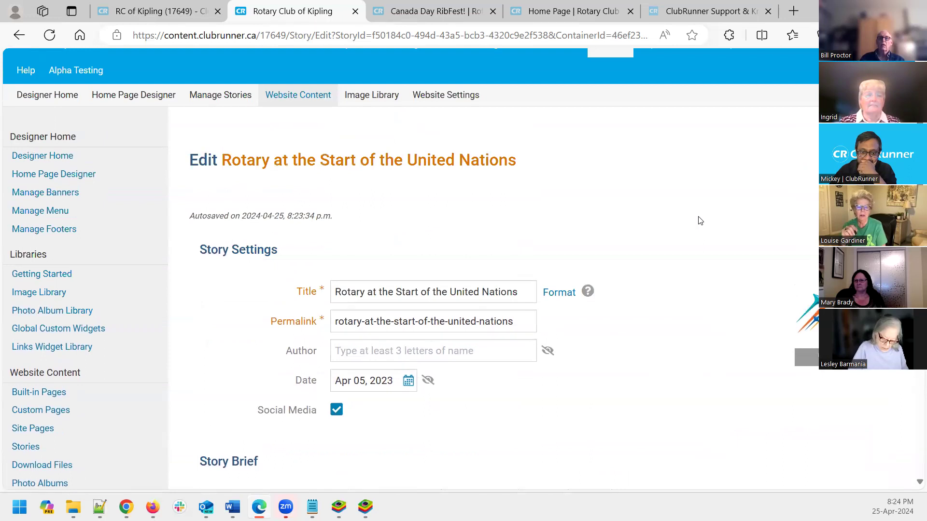
scroll(701, 220, "down", 7)
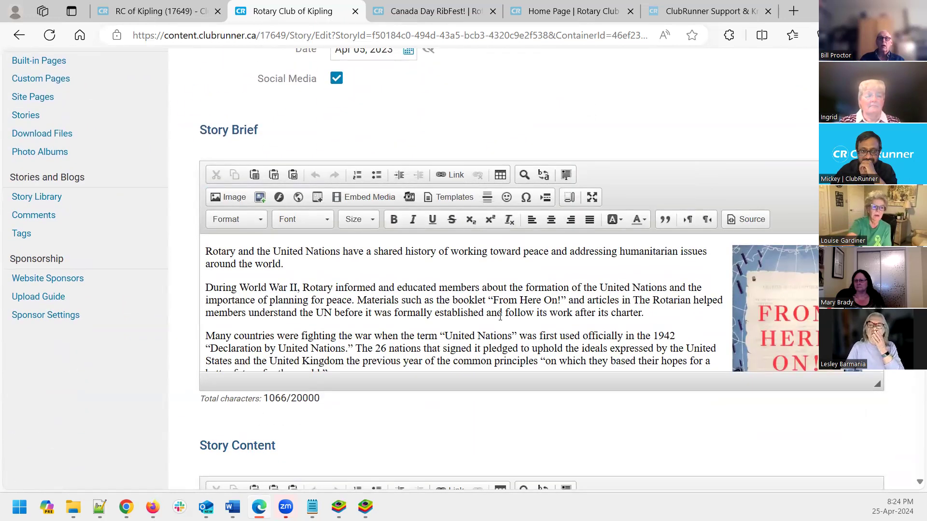
scroll(500, 314, "down", 5)
scroll(567, 426, "down", 3)
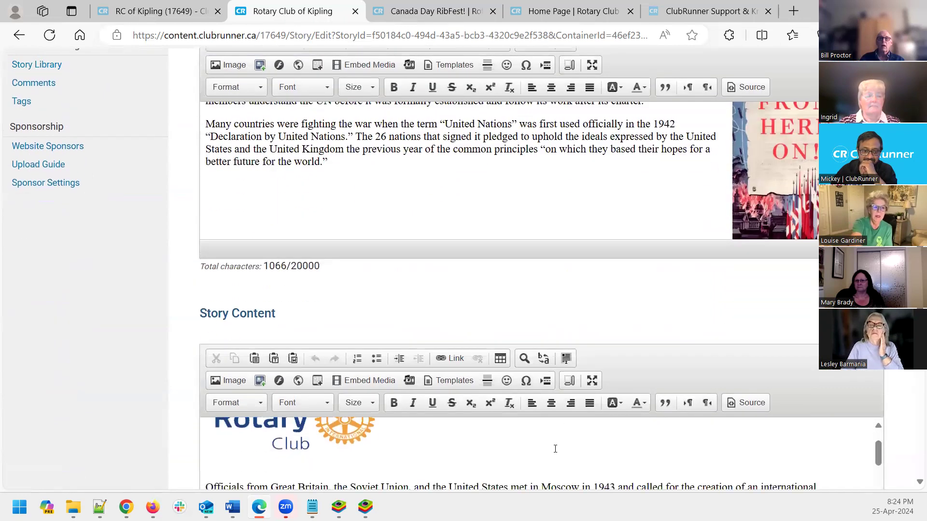
scroll(654, 337, "down", 3)
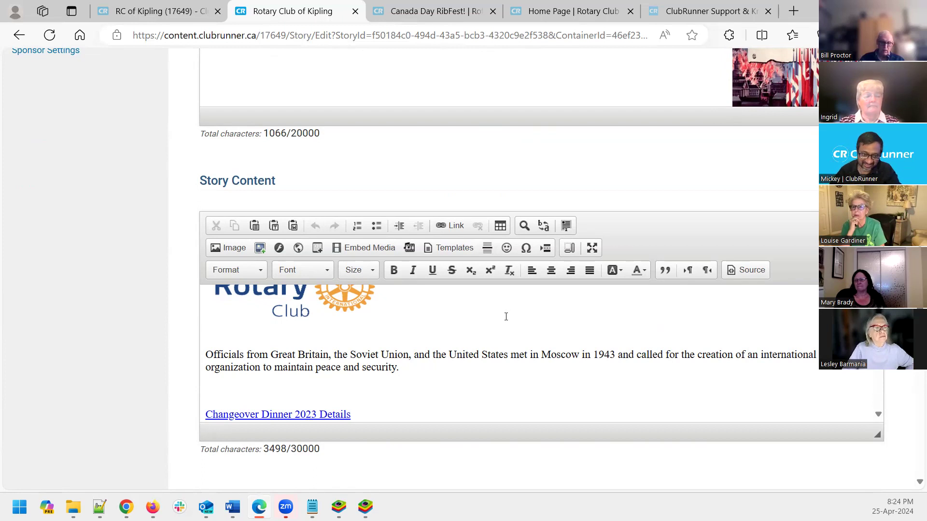
scroll(503, 319, "up", 1)
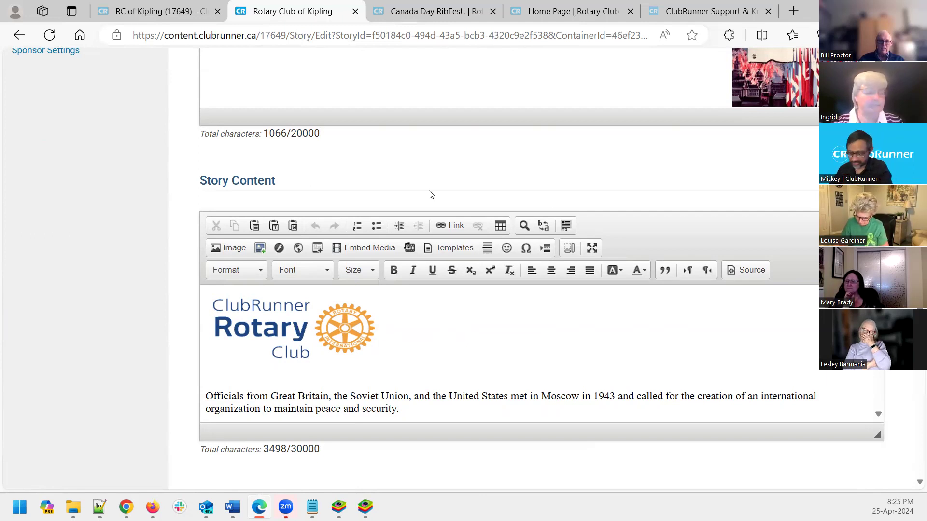
Load clubrunner.ca in a new tab and dismiss the cookie notice
left_click(794, 11)
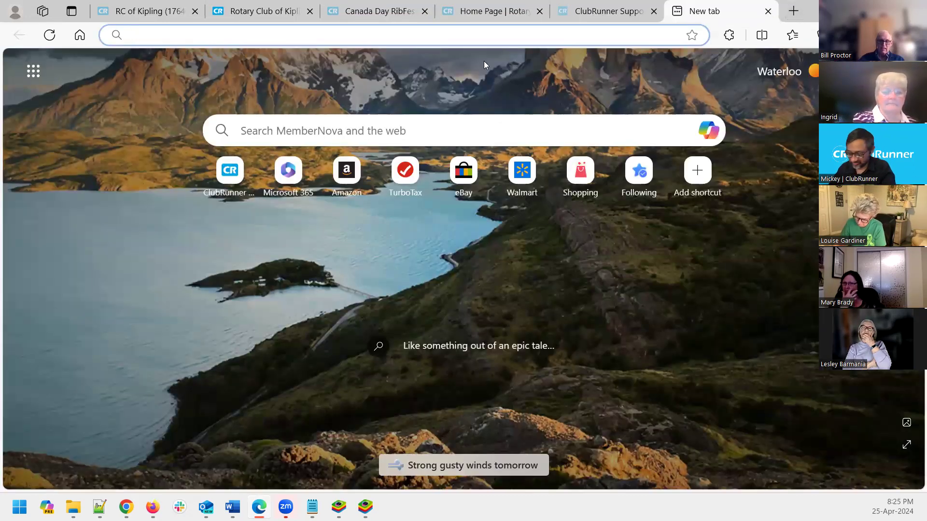
type("clubrunner.ca")
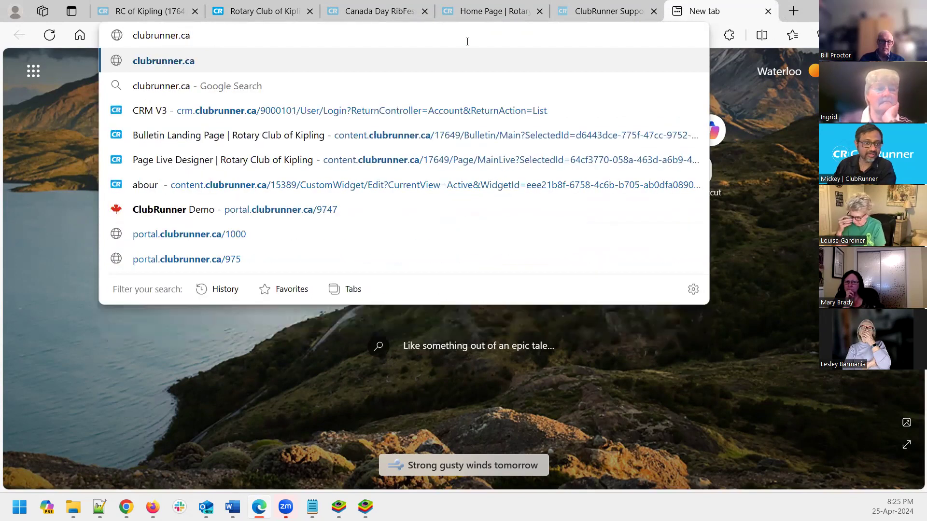
key("Return")
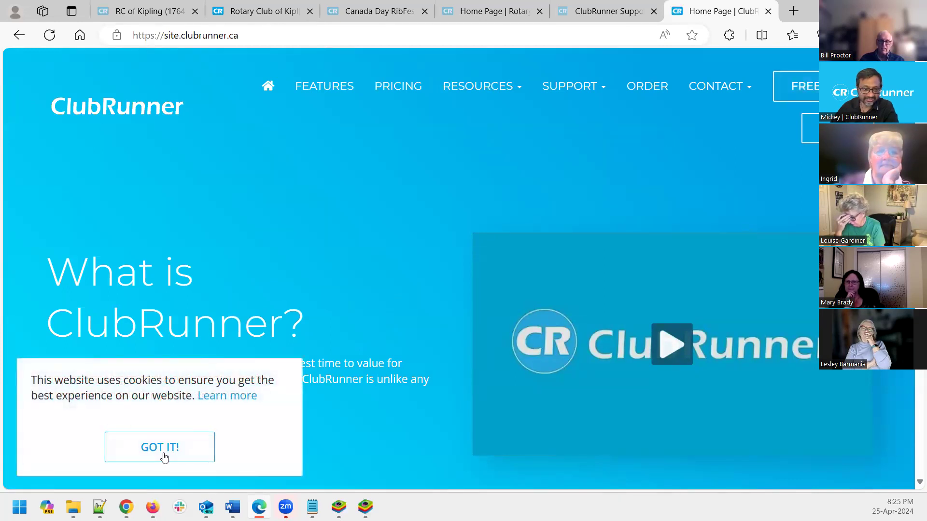
left_click(165, 457)
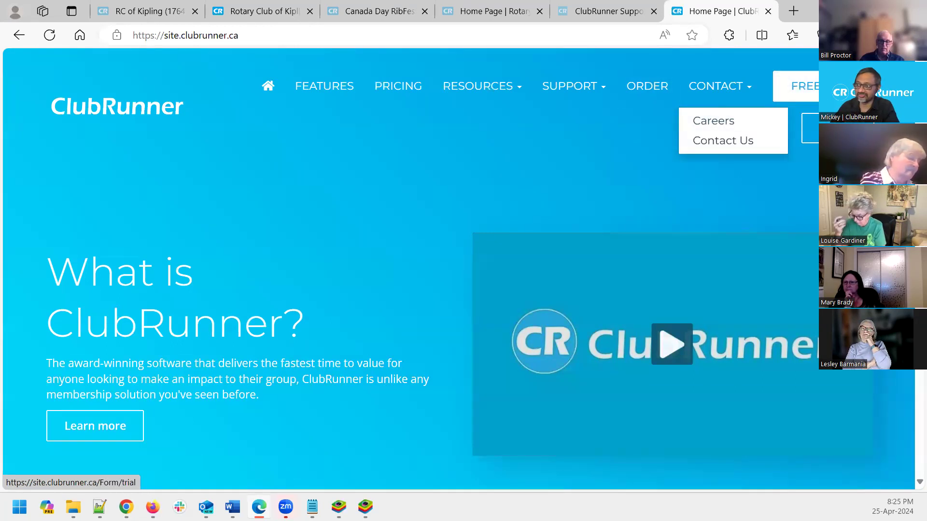
Open the FREE TRIAL request form and look over its empty fields
left_click(815, 94)
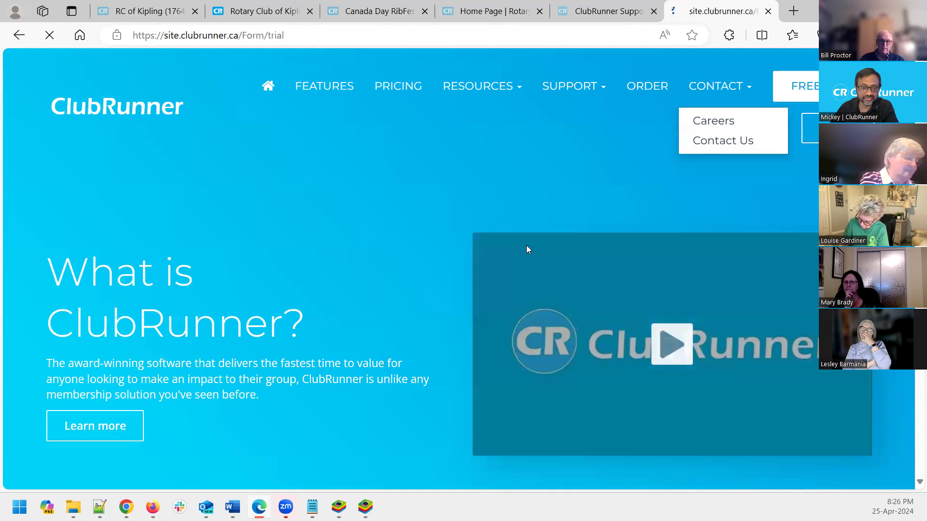
scroll(507, 221, "down", 8)
scroll(510, 226, "down", 4)
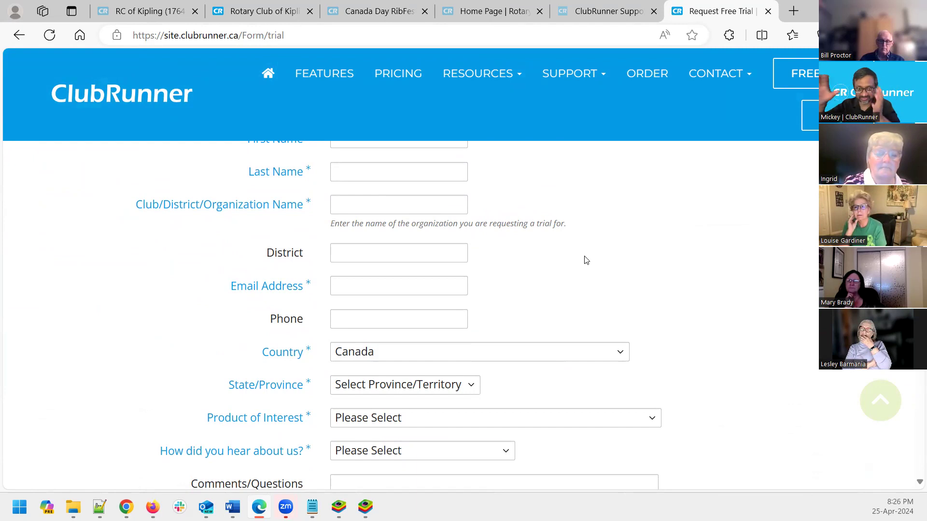
scroll(586, 261, "up", 5)
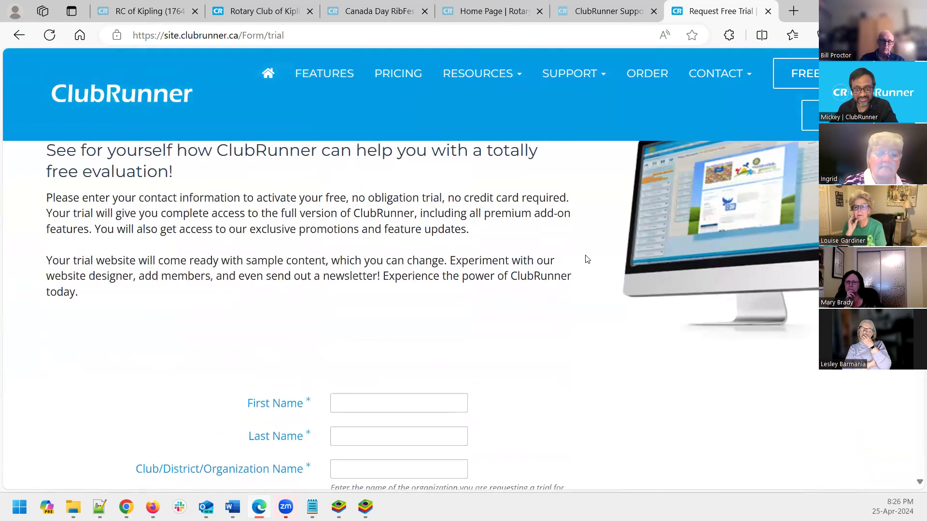
Open the Club Pricing page and zoom it out to 80%
left_click(397, 92)
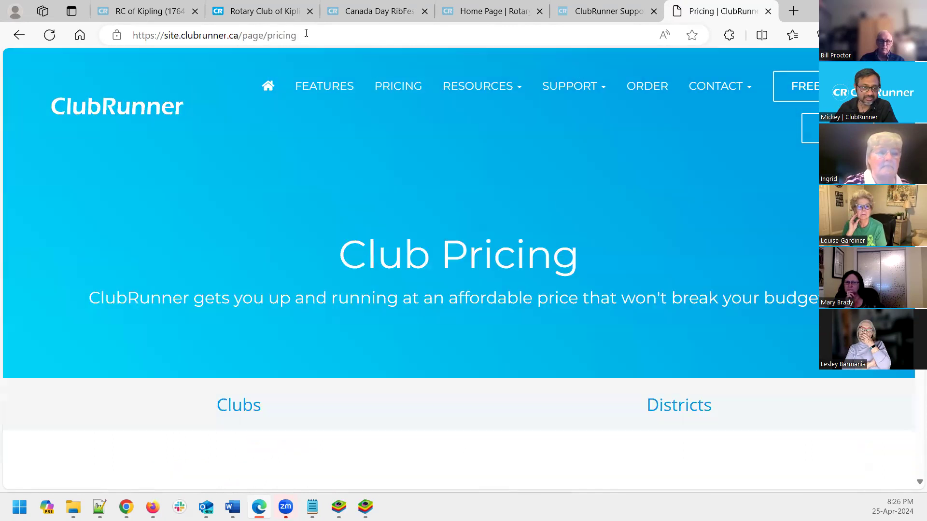
left_click(306, 31)
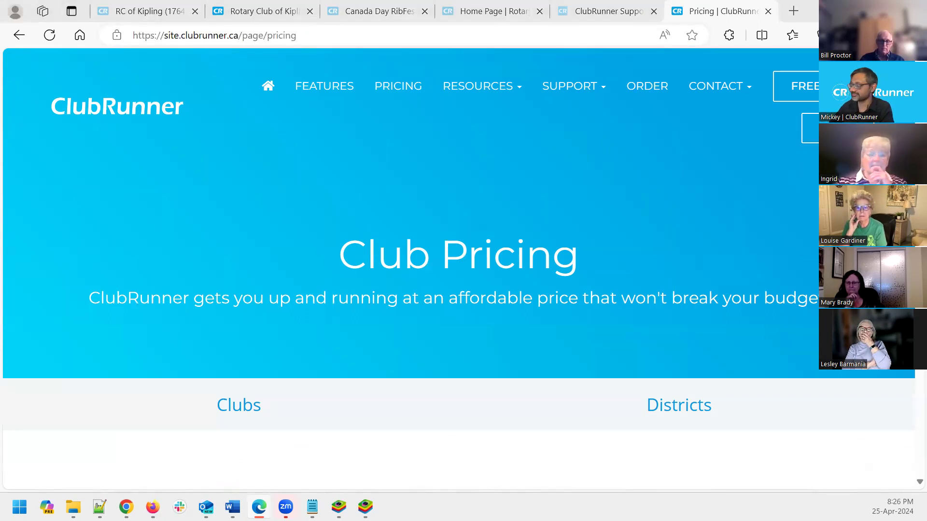
left_click(589, 212)
scroll(590, 212, "down", 5)
scroll(590, 215, "down", 3)
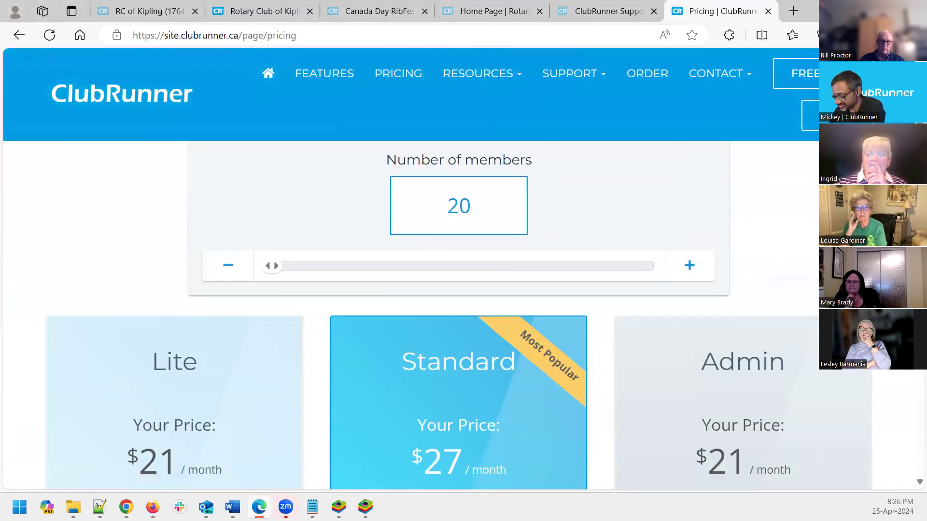
key("ctrl+minus")
key("ctrl+minus")
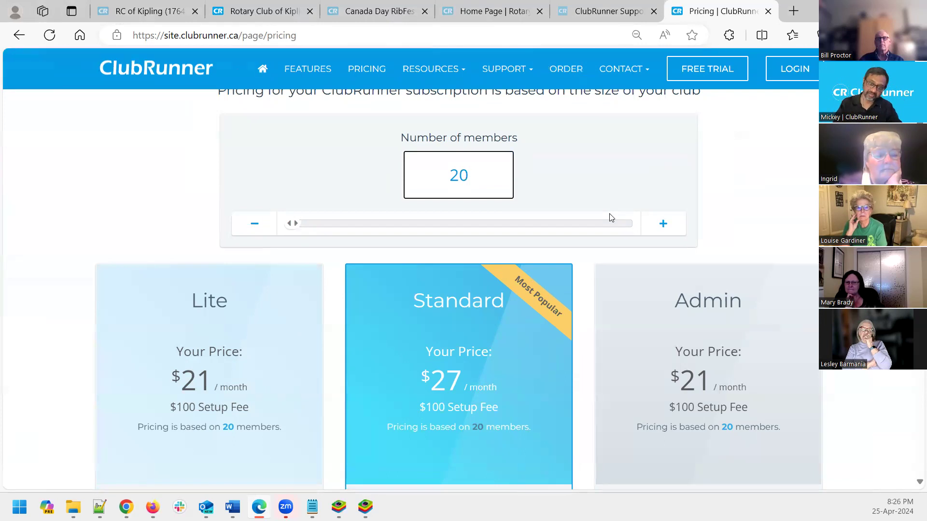
Set Number of members to 2, showing Lite $21, Standard $27, Admin $21 monthly
key("BackSpace")
type("19")
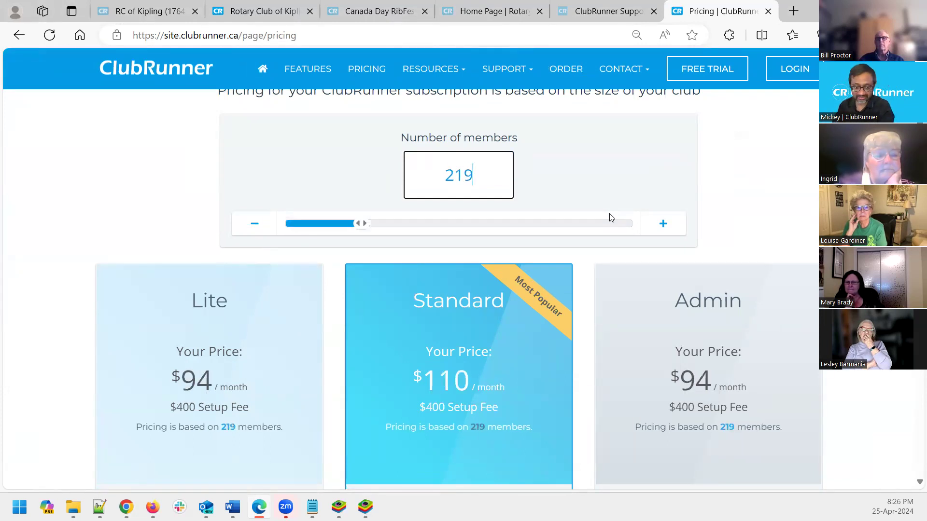
key("BackSpace")
key("BackSpace")
key("BackSpace")
type("18")
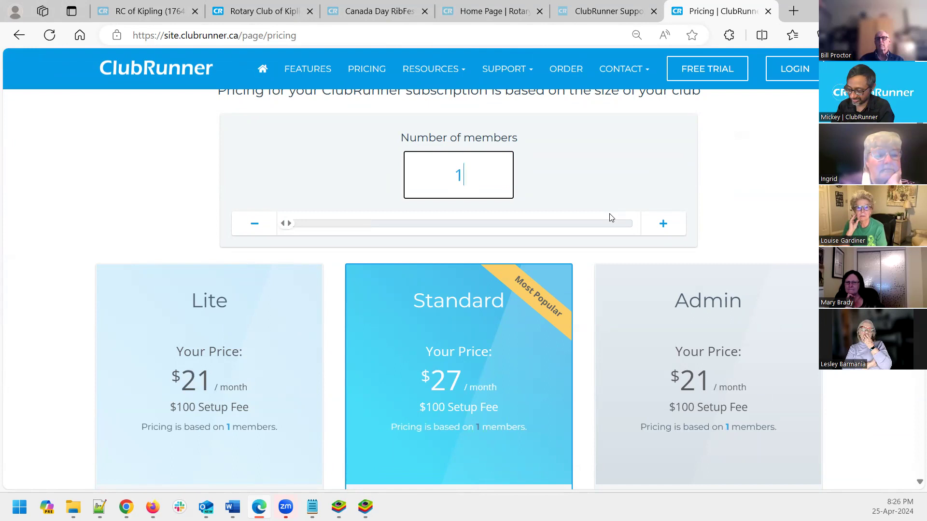
key("BackSpace")
key("BackSpace")
type("1")
key("BackSpace")
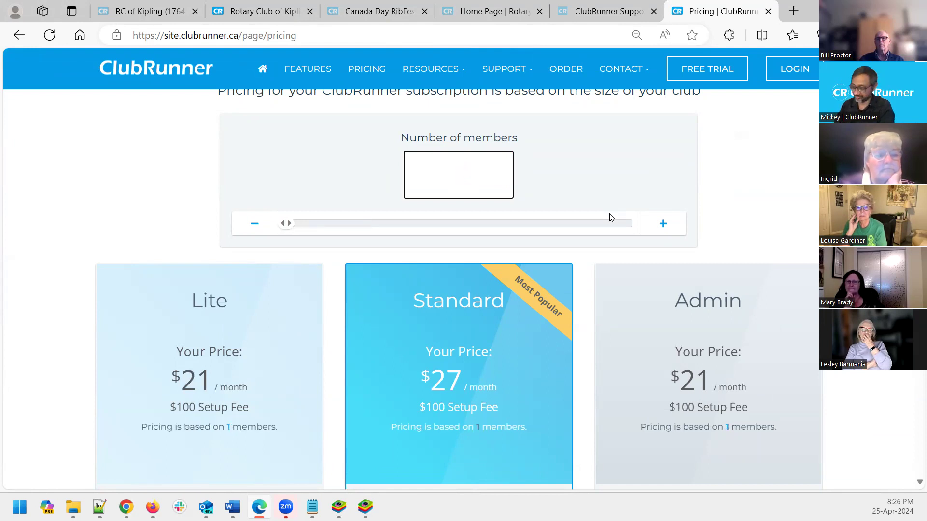
type("21")
key("BackSpace")
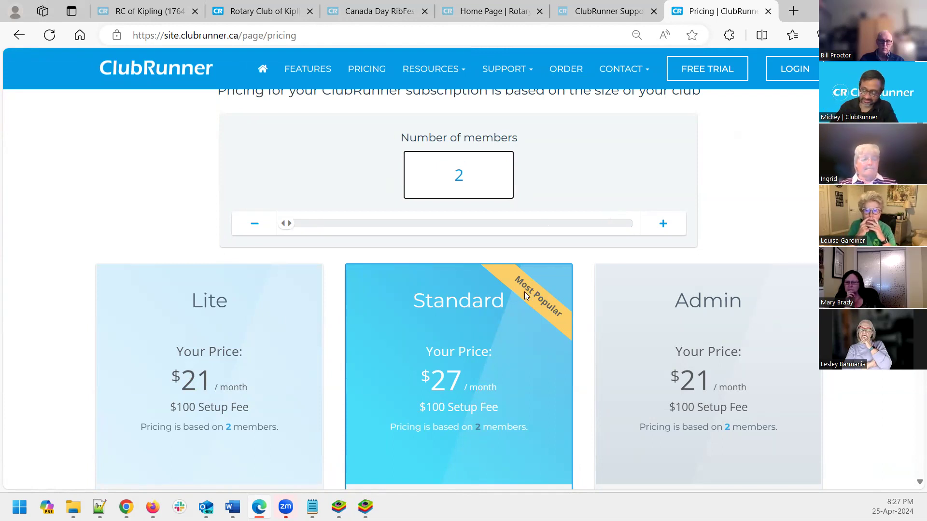
scroll(526, 296, "down", 1)
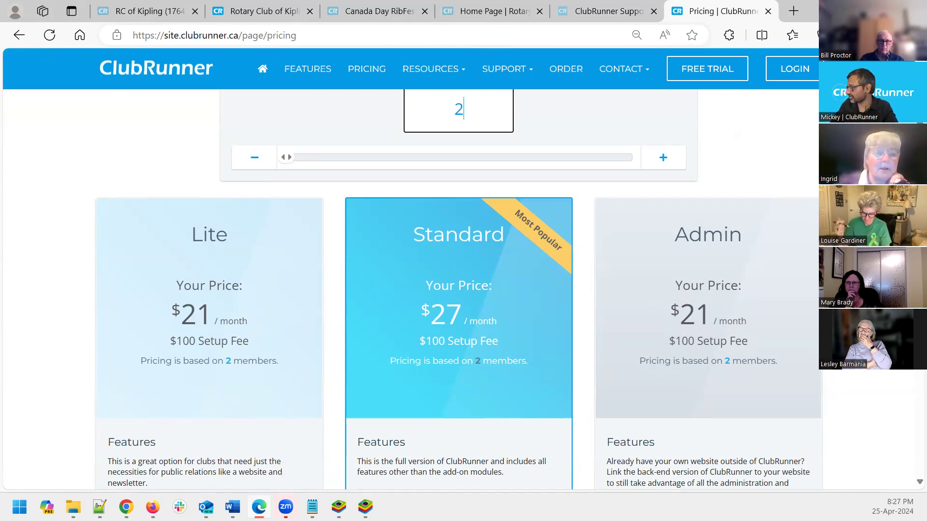
key("alt+Tab")
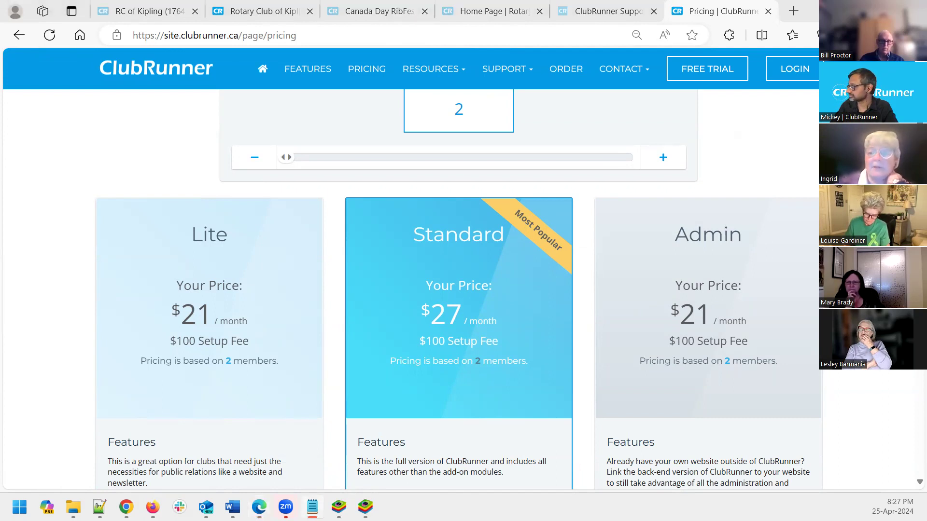
key("alt+Tab")
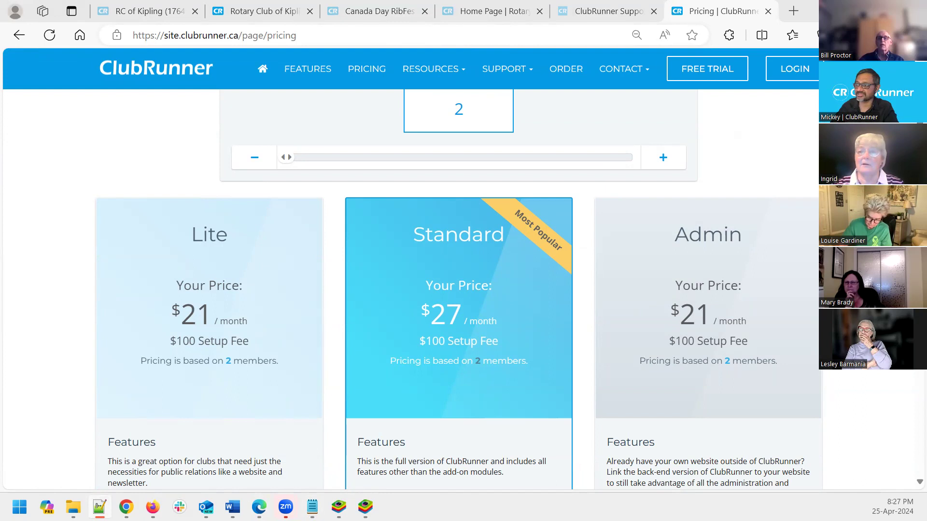
Go back to the Rotary Club of Kipling tab, at the top of the United Nations story editor
left_click(682, 279)
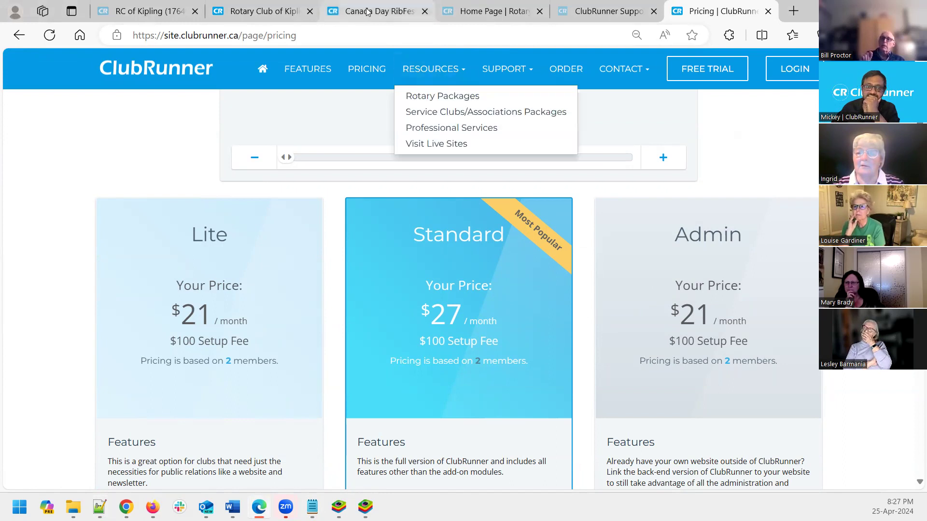
left_click(244, 10)
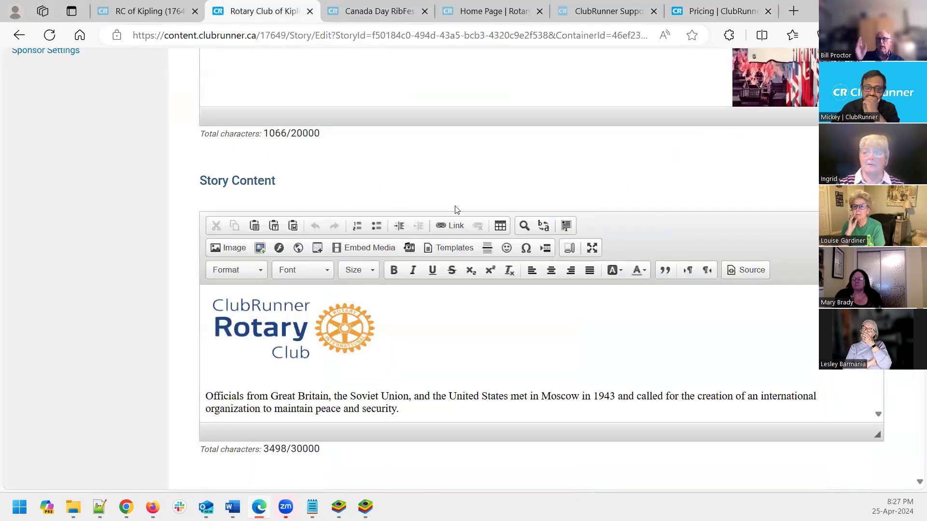
scroll(457, 210, "up", 3)
scroll(456, 210, "up", 10)
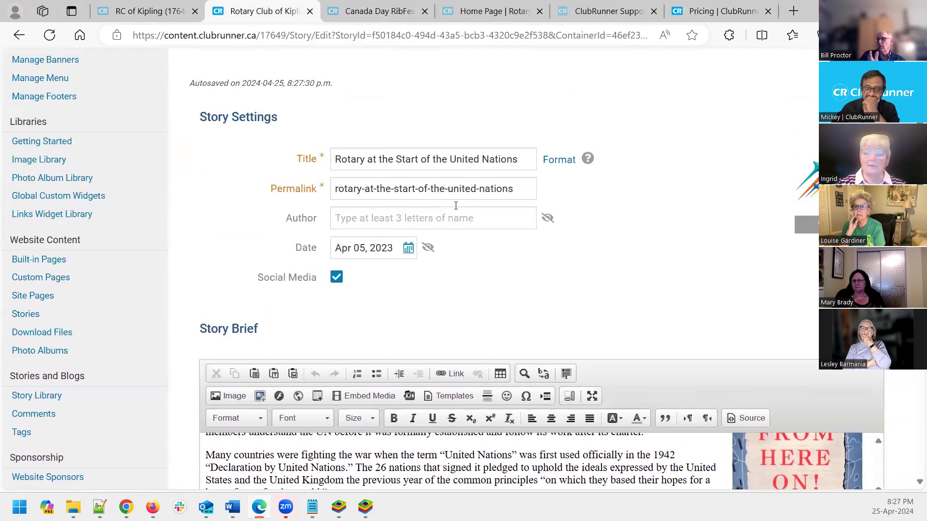
scroll(457, 210, "up", 3)
scroll(457, 210, "up", 1)
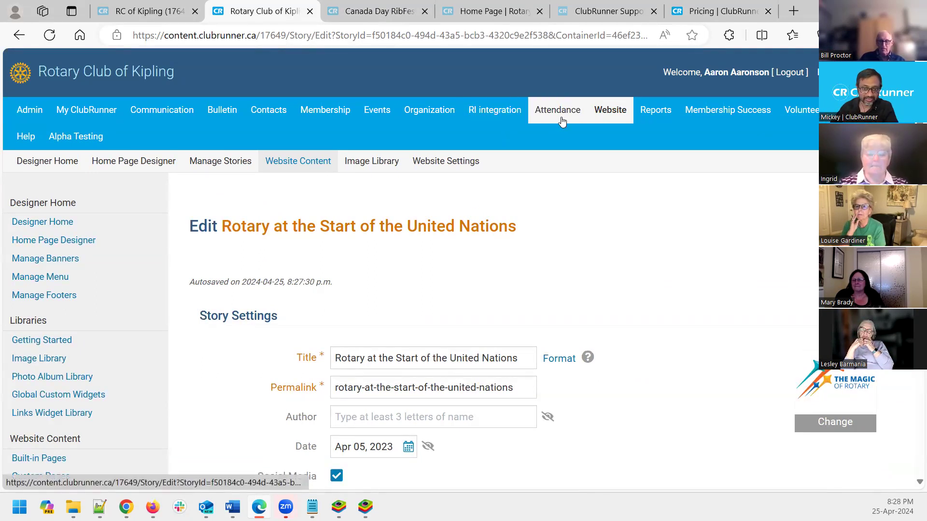
Go through Attendance Meetings to the Makeups list for Feb 25–Apr 25, 2024
mouse_move(560, 111)
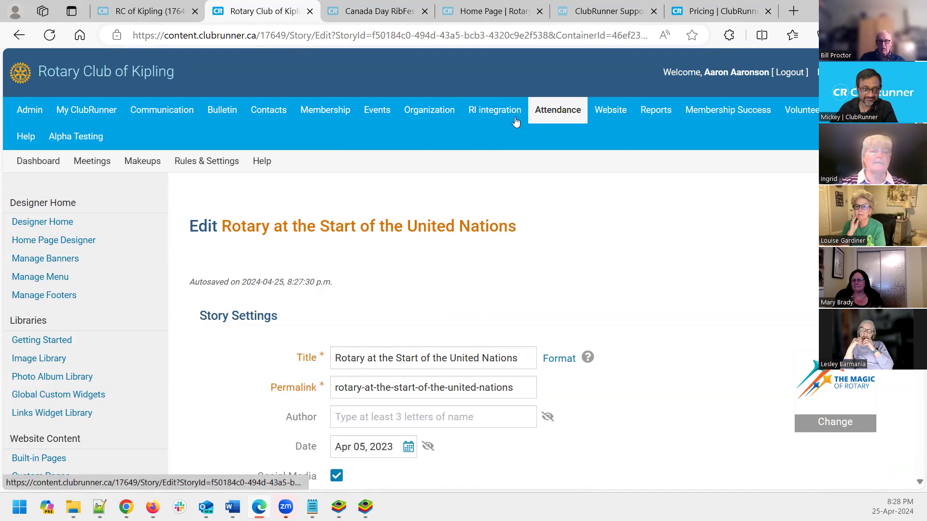
left_click(92, 161)
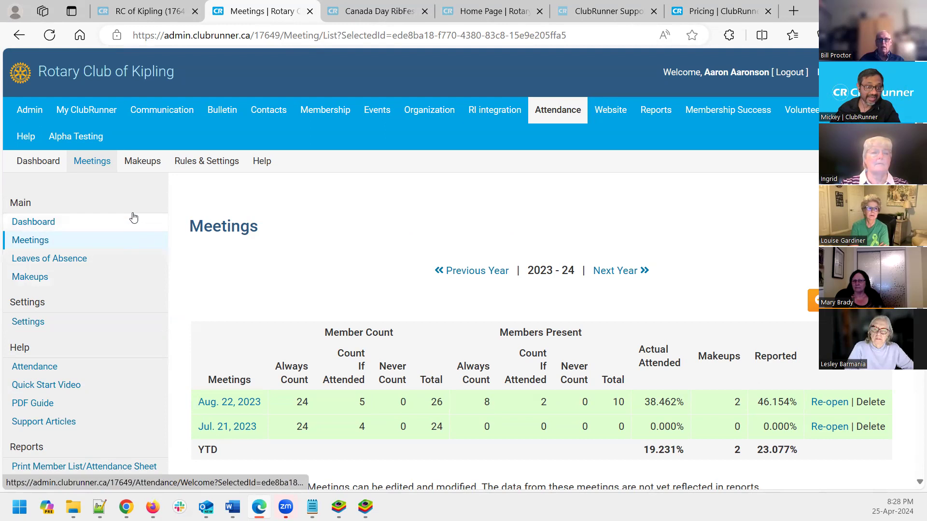
left_click(155, 163)
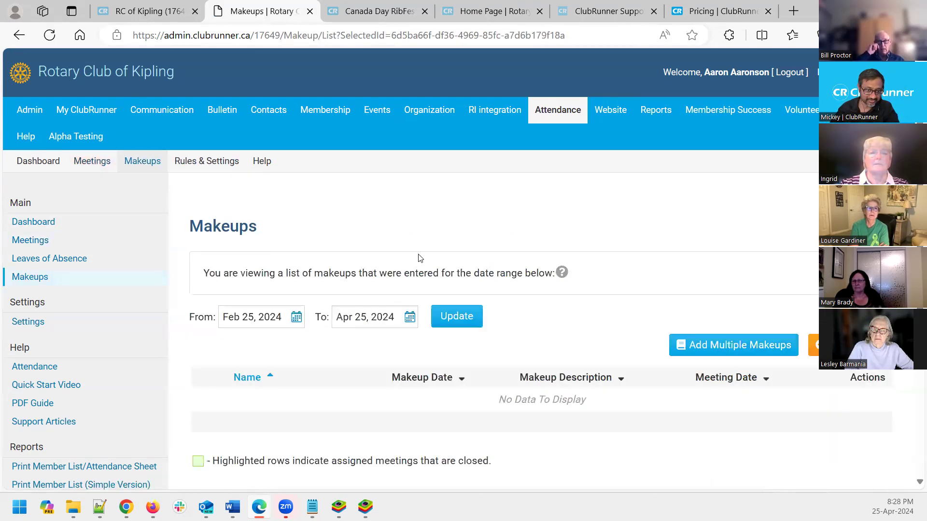
Check the From date calendar, then open the Add Member Makeup page
scroll(361, 277, "down", 1)
scroll(455, 314, "up", 3)
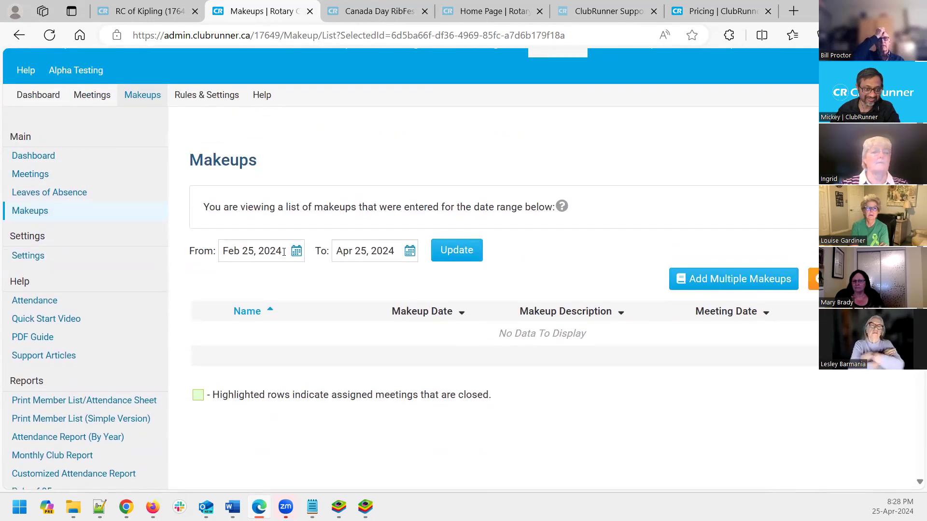
left_click(287, 254)
left_click(526, 291)
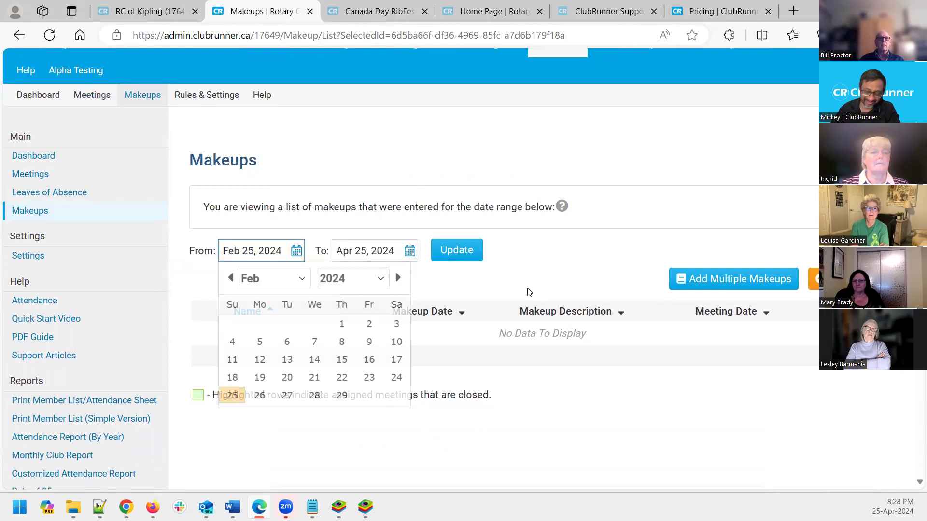
left_click(813, 279)
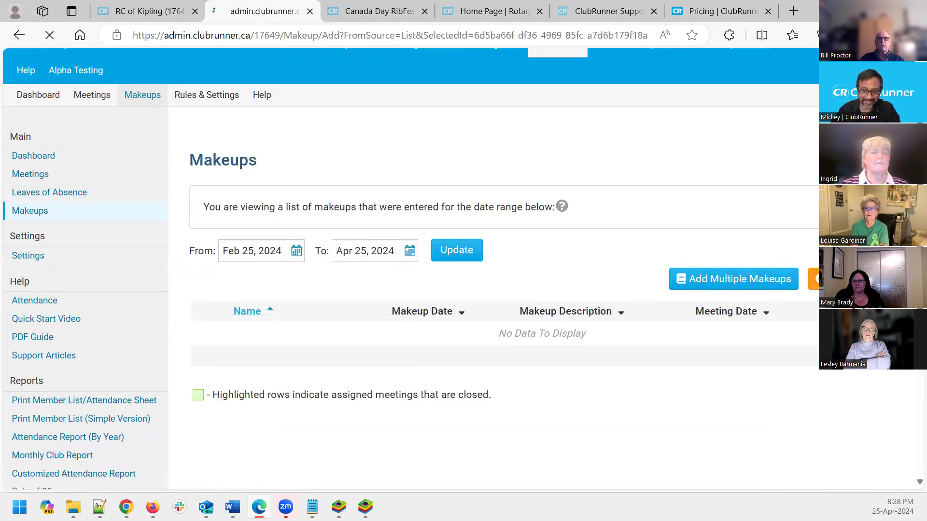
Choose a member for the new makeup
left_click(516, 305)
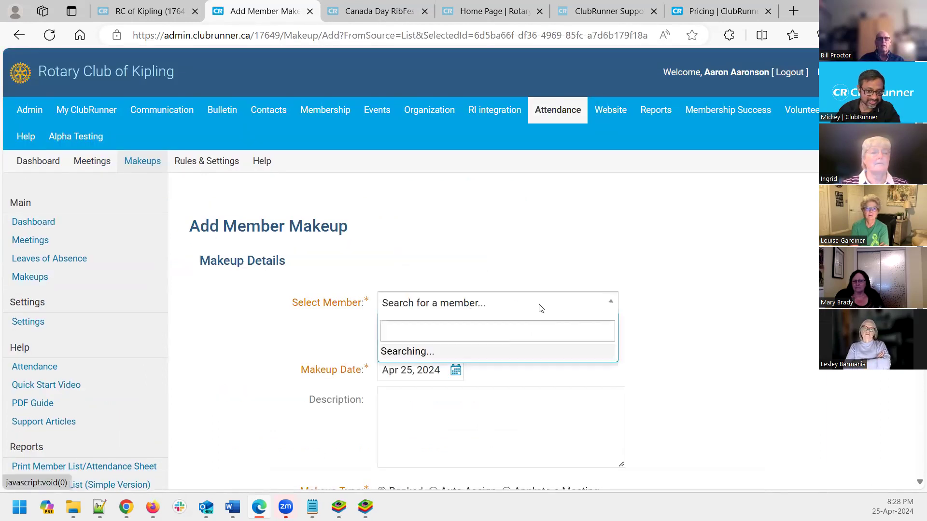
left_click(467, 373)
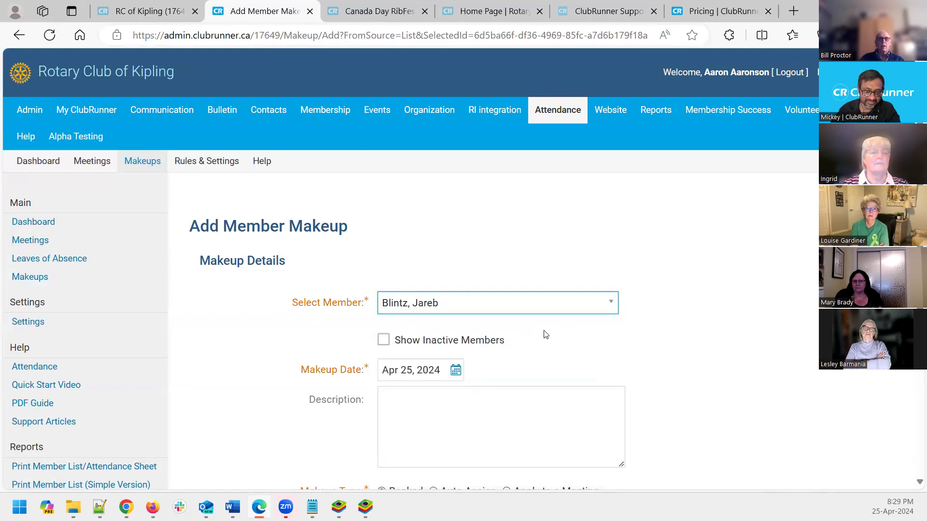
left_click(473, 303)
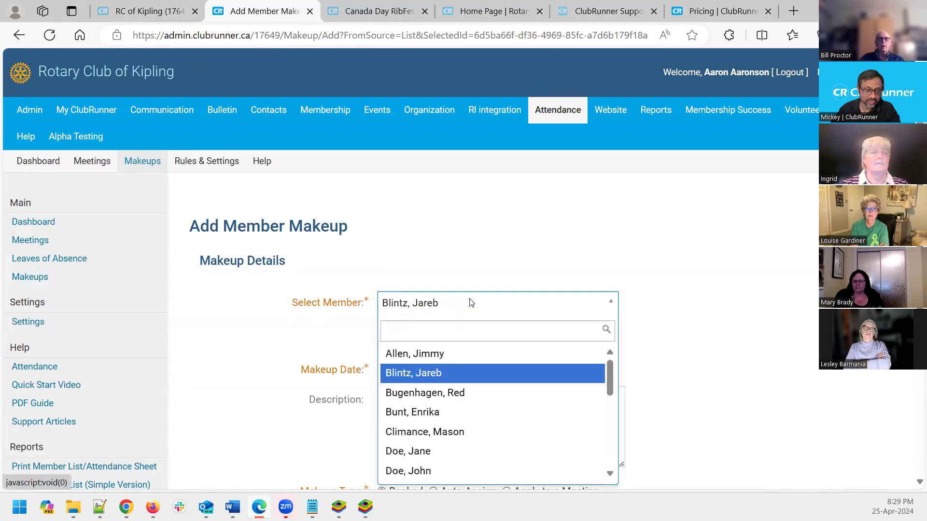
left_click(470, 378)
scroll(444, 381, "down", 1)
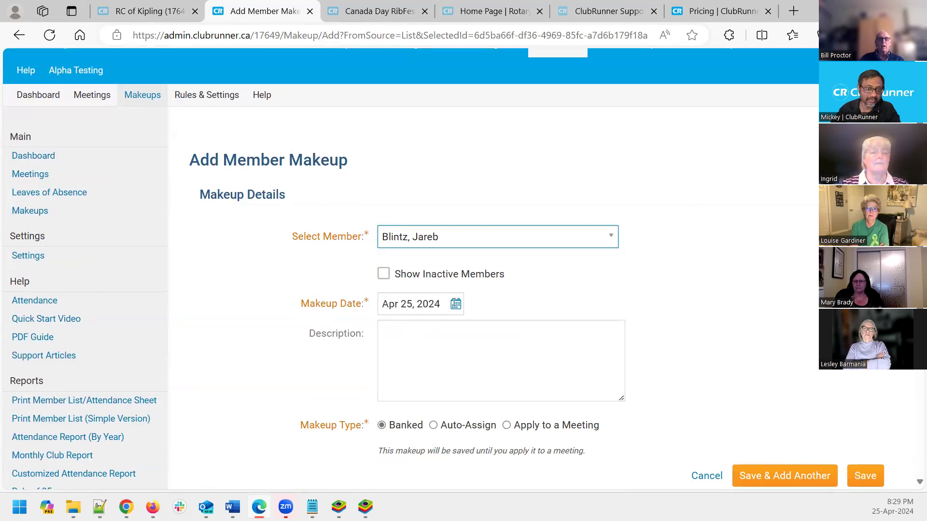
Date the makeup Apr 24, 2024 with description 'He went to a different Rotary club.'
left_click(455, 304)
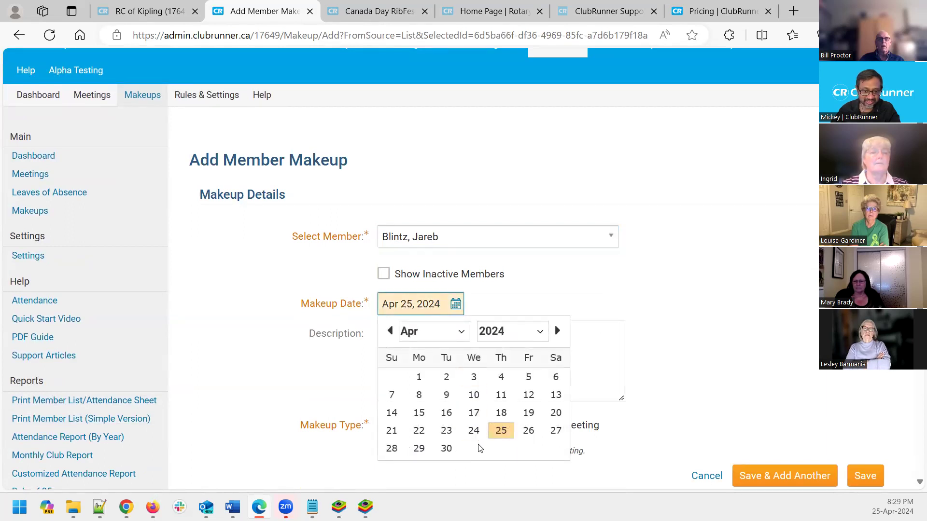
left_click(471, 431)
left_click(438, 384)
type("H")
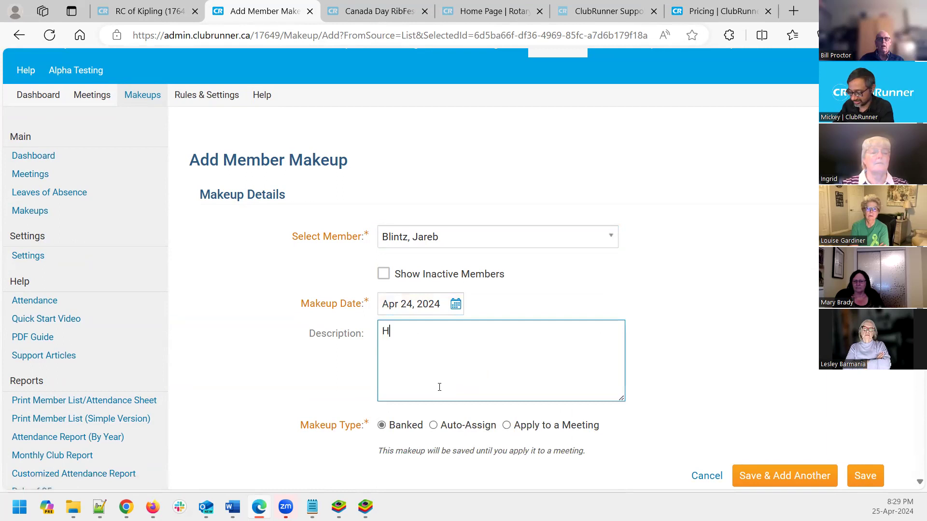
type("e went to")
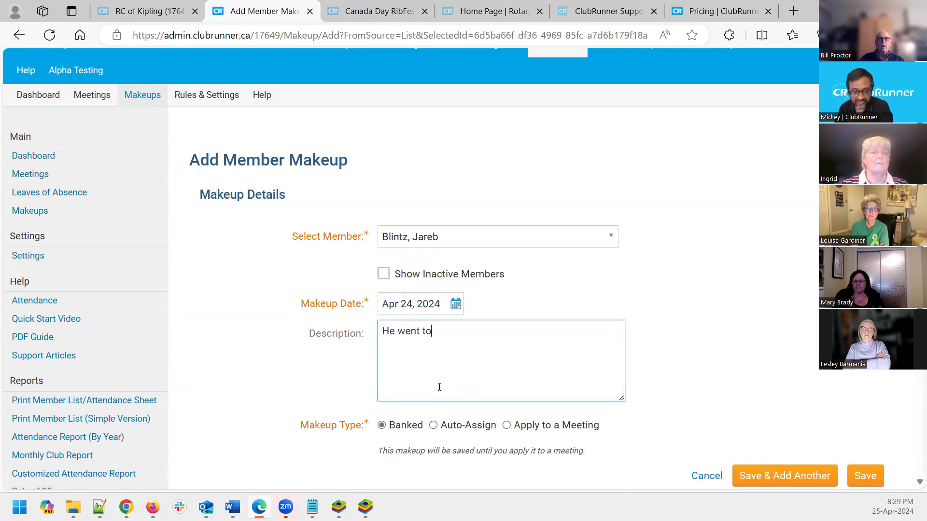
type(" a different Rotary club.")
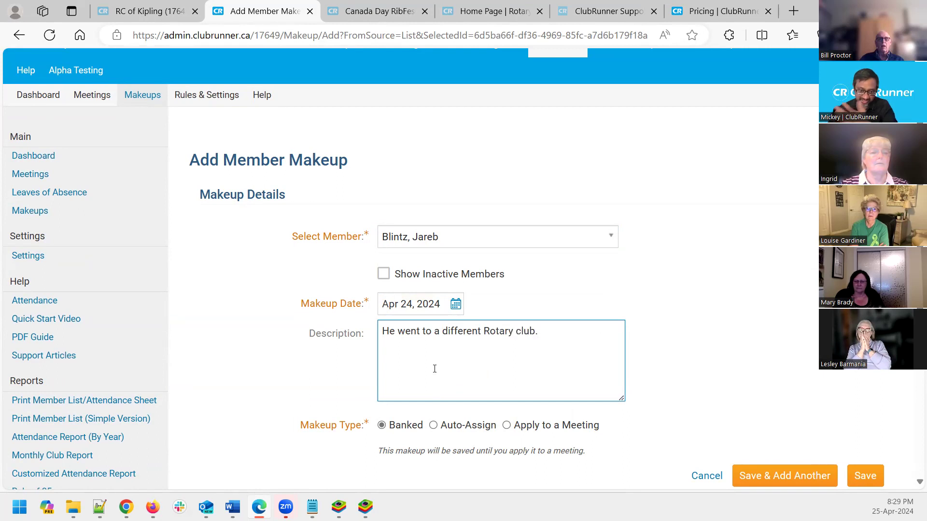
scroll(456, 339, "down", 3)
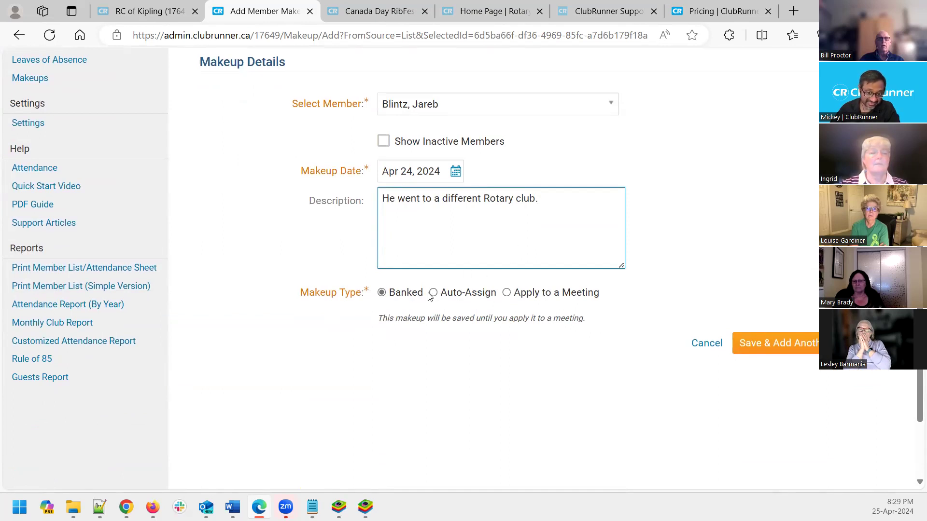
Try the makeup type options, then save the makeup as Banked
left_click(506, 293)
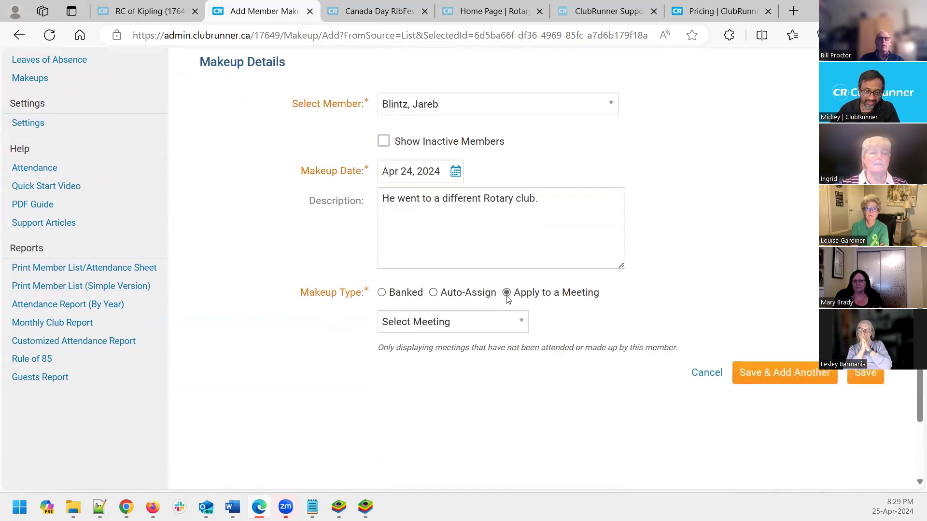
left_click(468, 329)
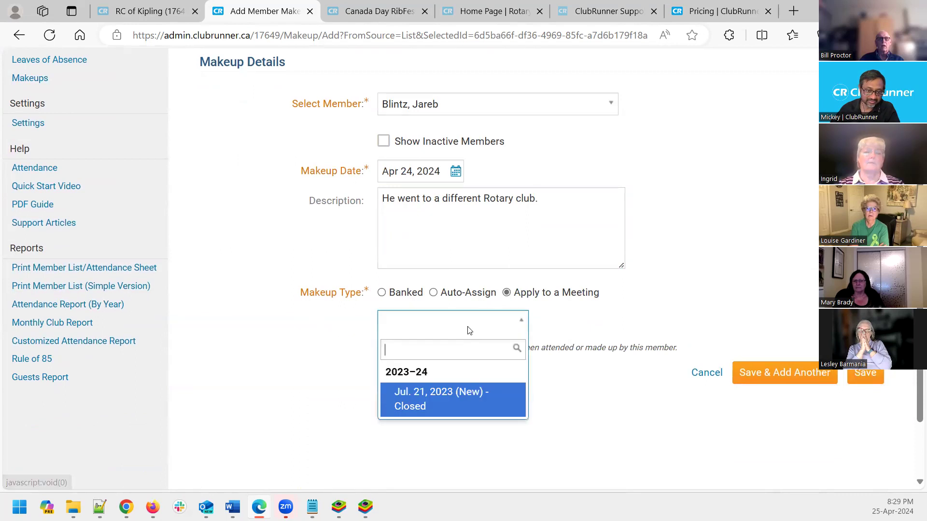
left_click(597, 316)
left_click(465, 293)
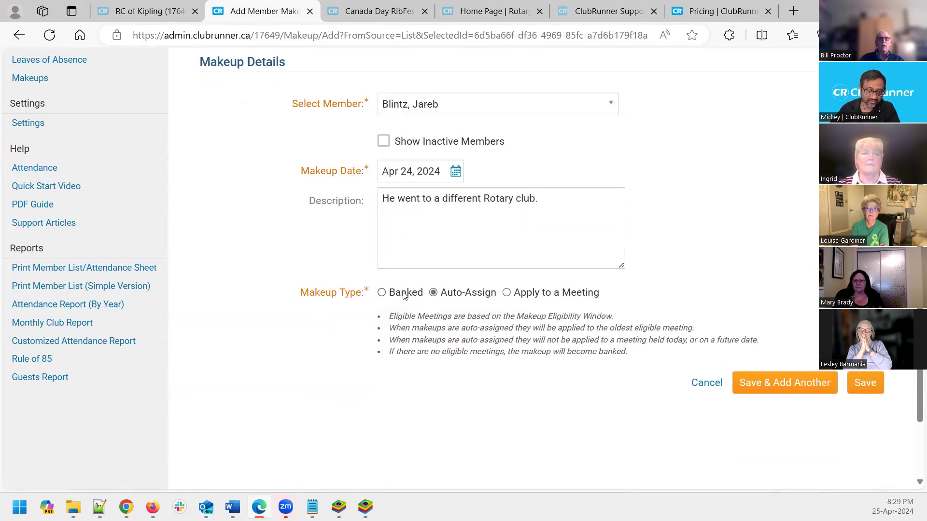
left_click(406, 294)
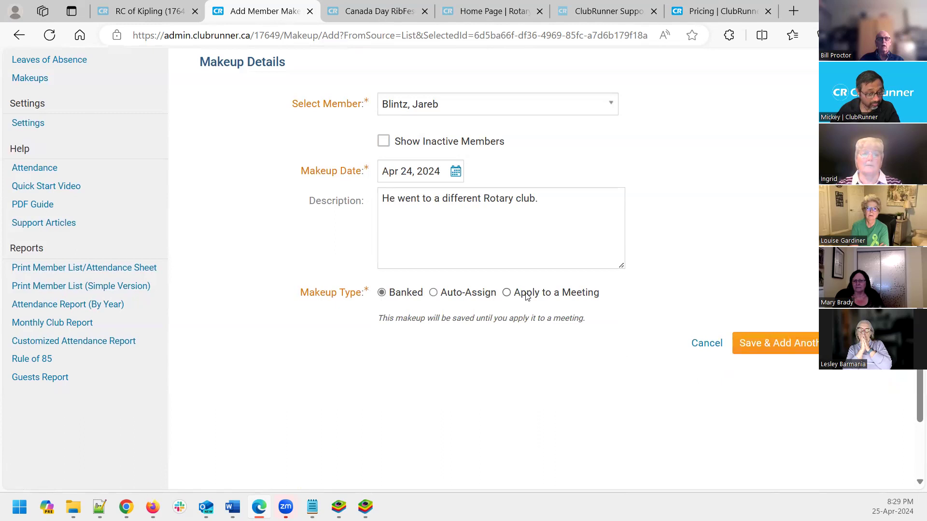
left_click(526, 296)
left_click(470, 330)
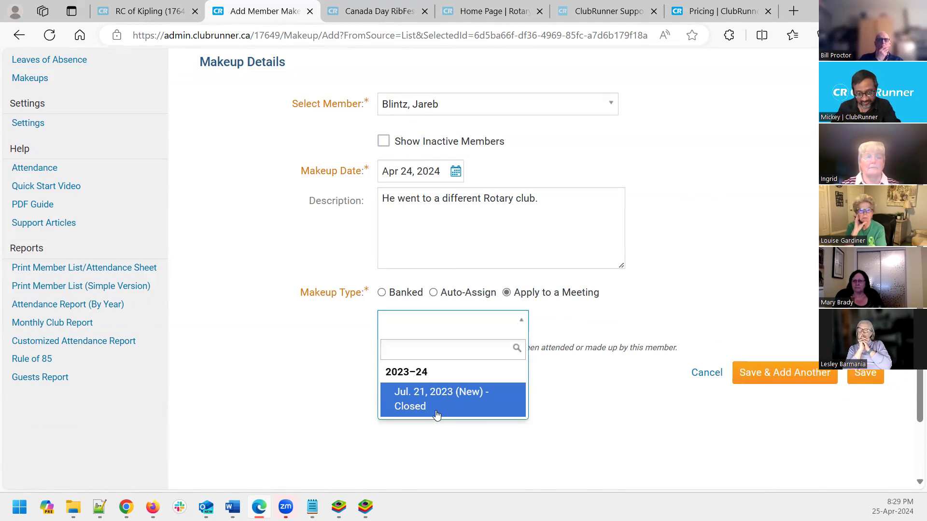
left_click(513, 318)
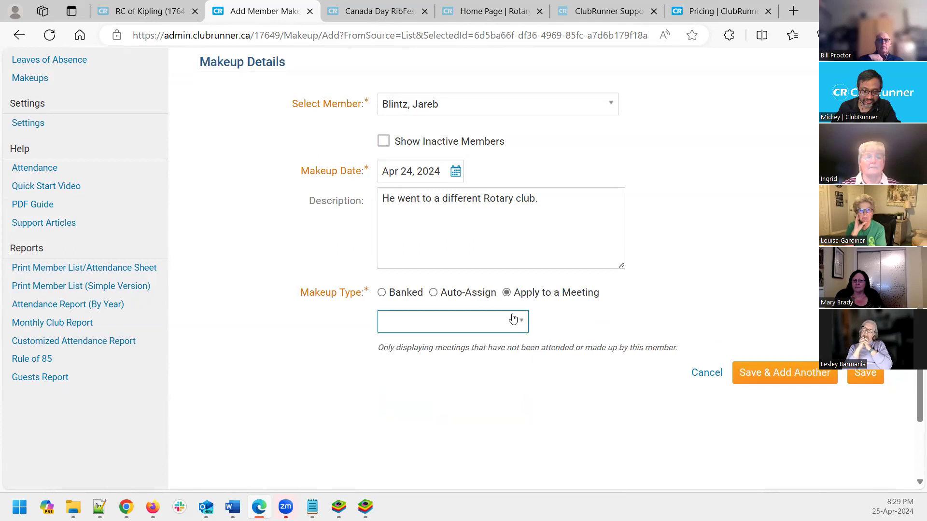
left_click(448, 293)
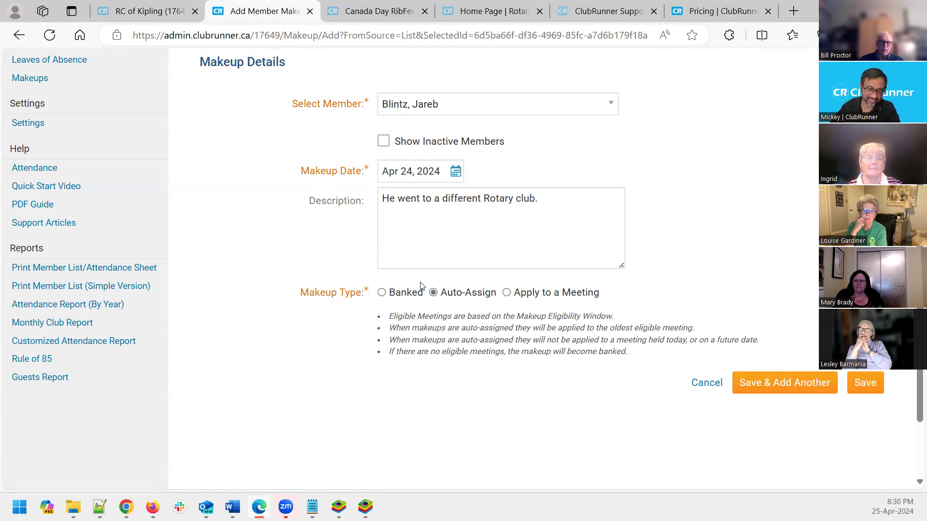
left_click(407, 294)
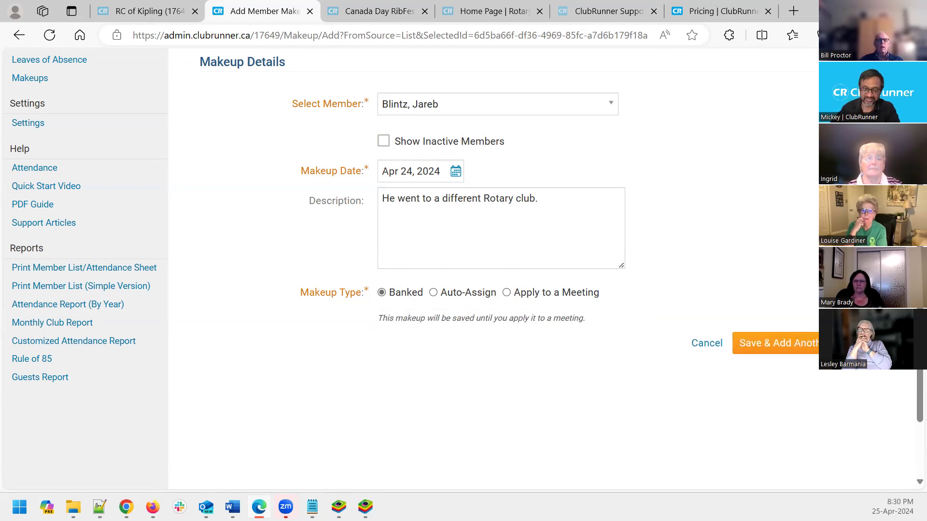
left_click(749, 338)
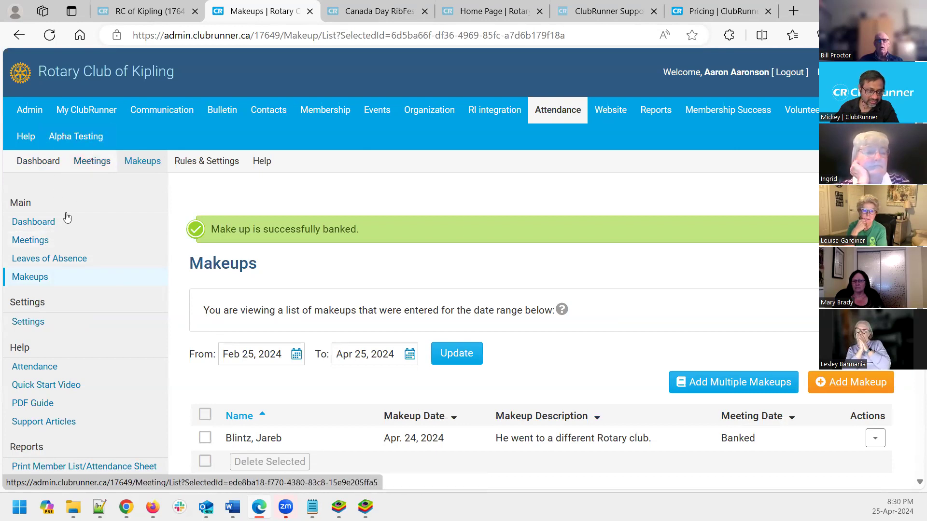
Go to the 2023-24 Meetings list and start adding a new meeting
left_click(30, 240)
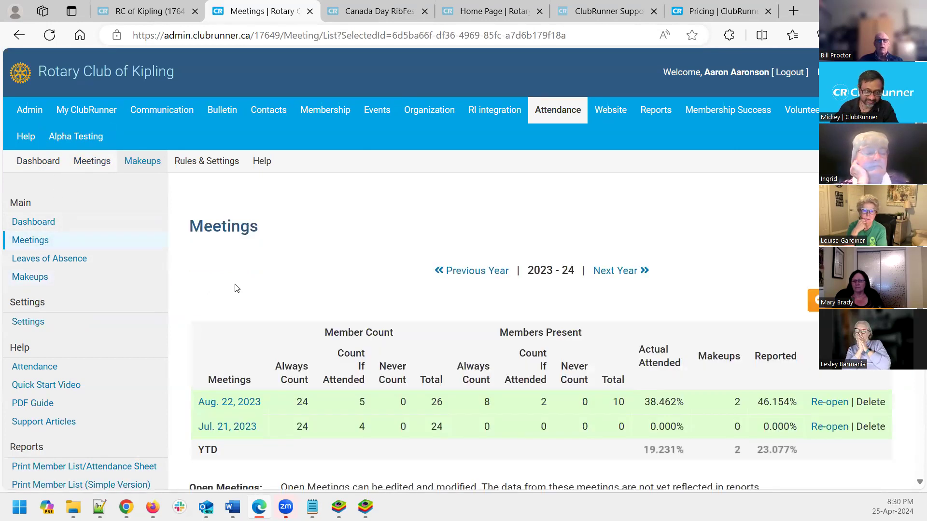
scroll(236, 288, "down", 1)
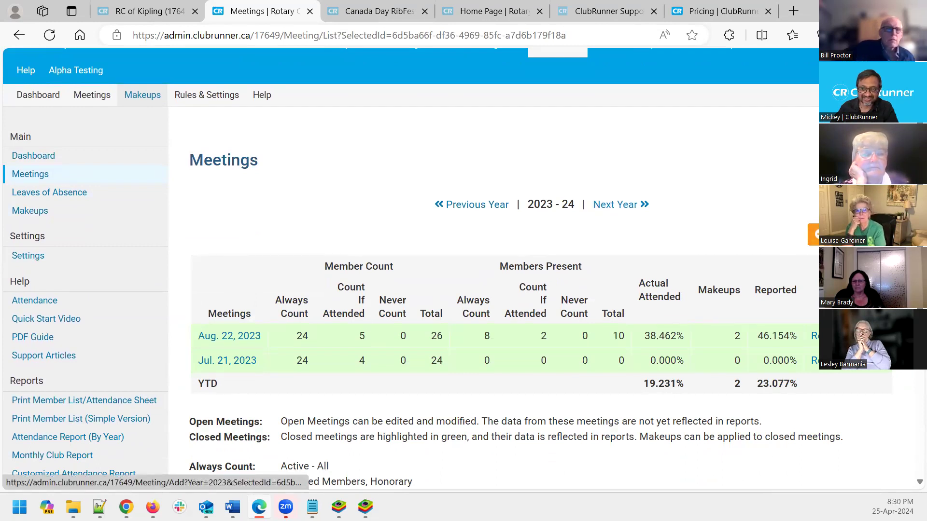
left_click(848, 234)
Pick May 1, 2024 in the Meeting Date calendar and save the new meeting
left_click(436, 303)
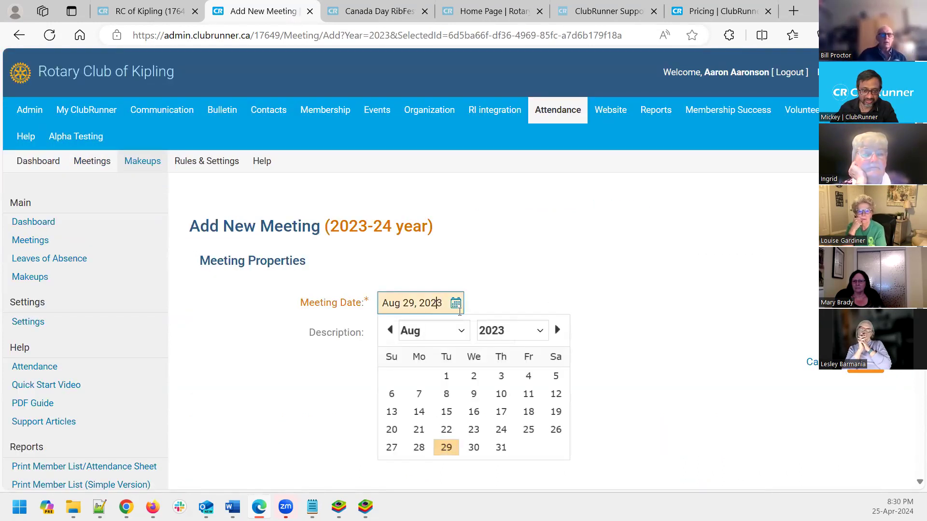
left_click(509, 330)
left_click(512, 362)
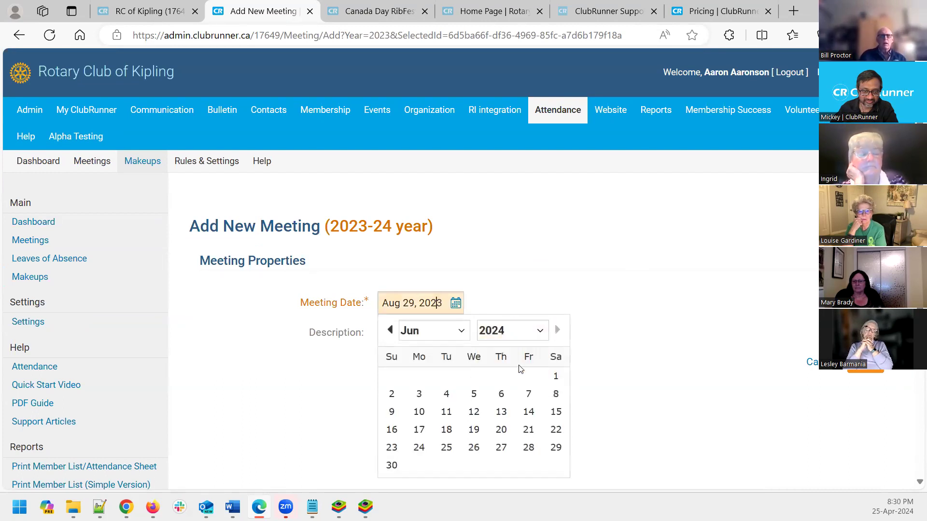
left_click(434, 331)
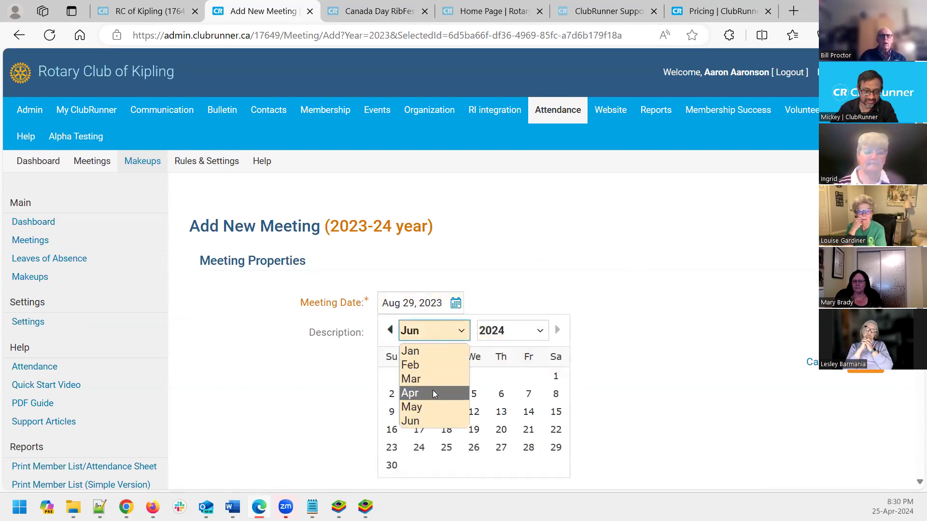
left_click(432, 394)
left_click(440, 337)
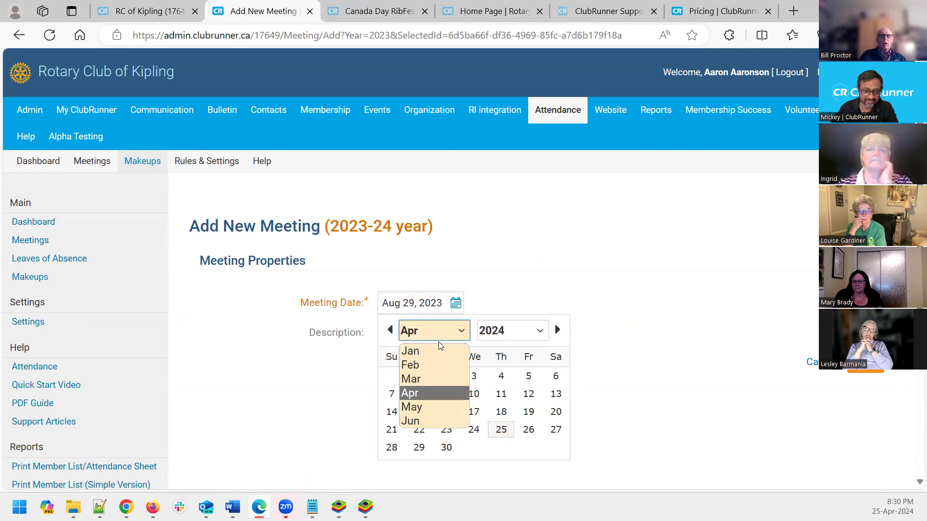
left_click(434, 407)
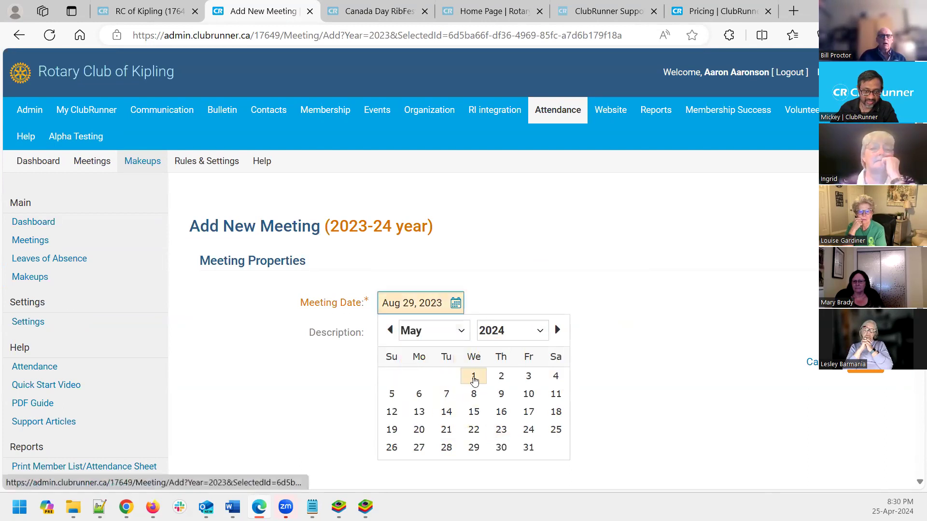
left_click(474, 381)
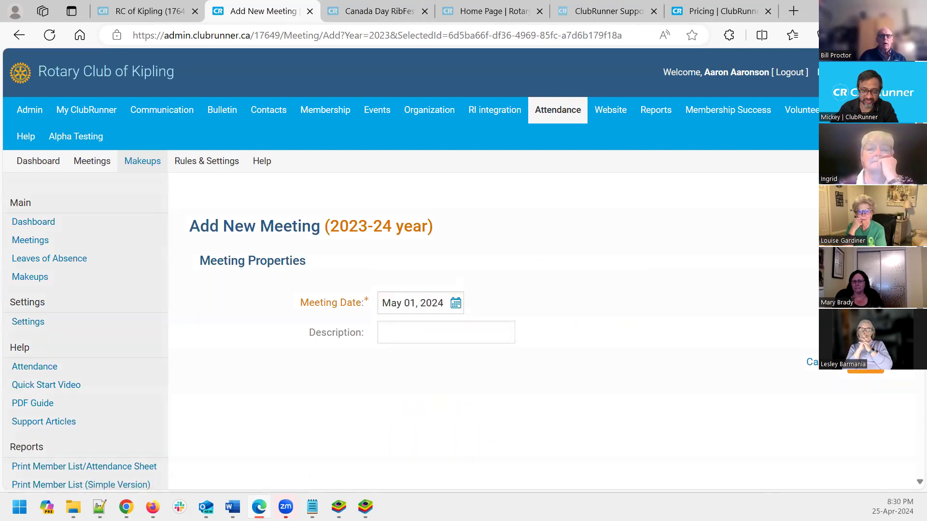
left_click(866, 369)
scroll(562, 277, "down", 3)
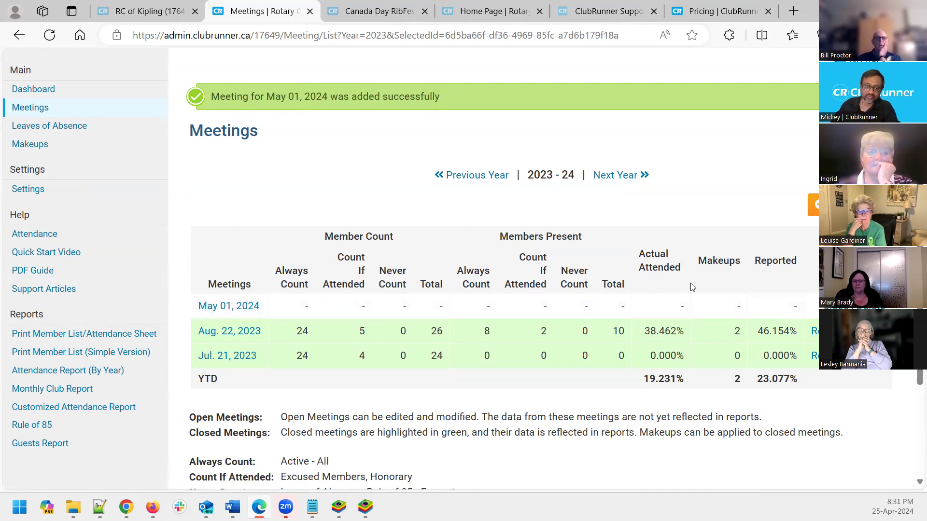
Open the May 01, 2024 meeting and mark every active member as attended
left_click(219, 307)
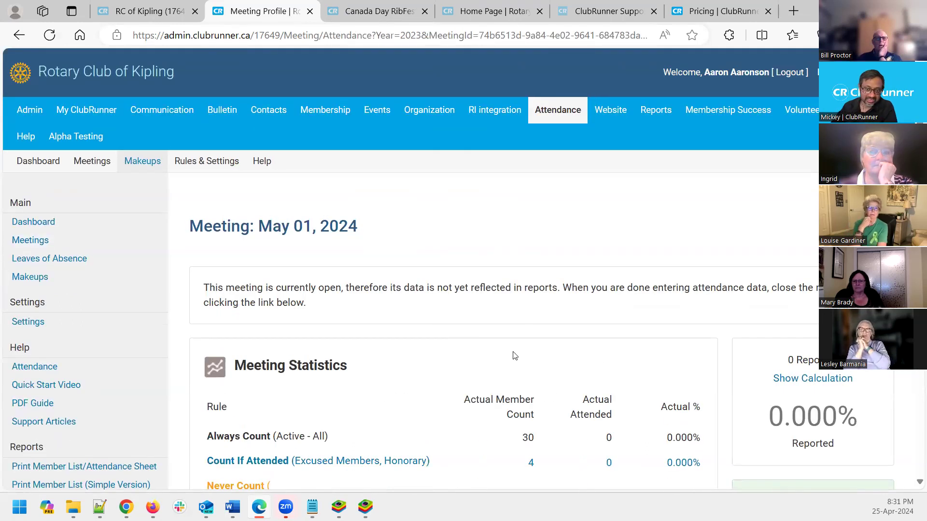
scroll(514, 356, "down", 8)
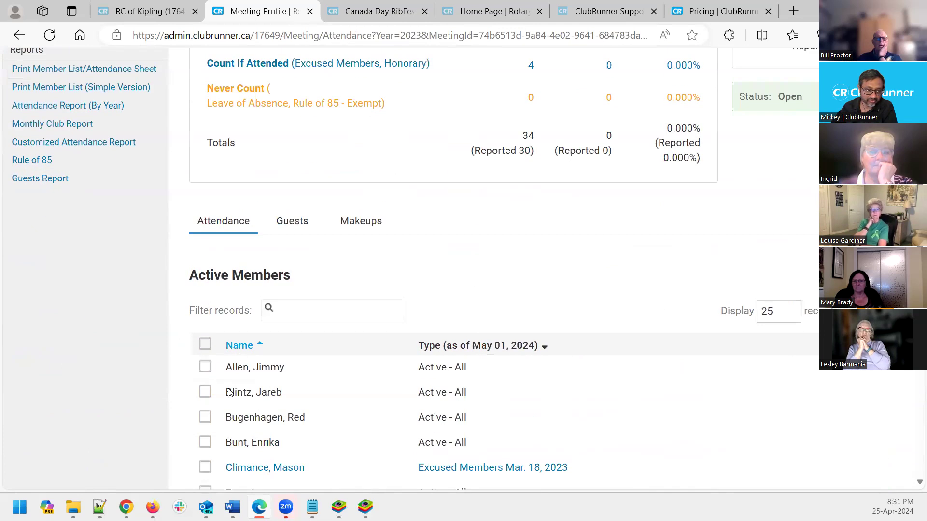
scroll(230, 392, "down", 3)
scroll(246, 308, "down", 3)
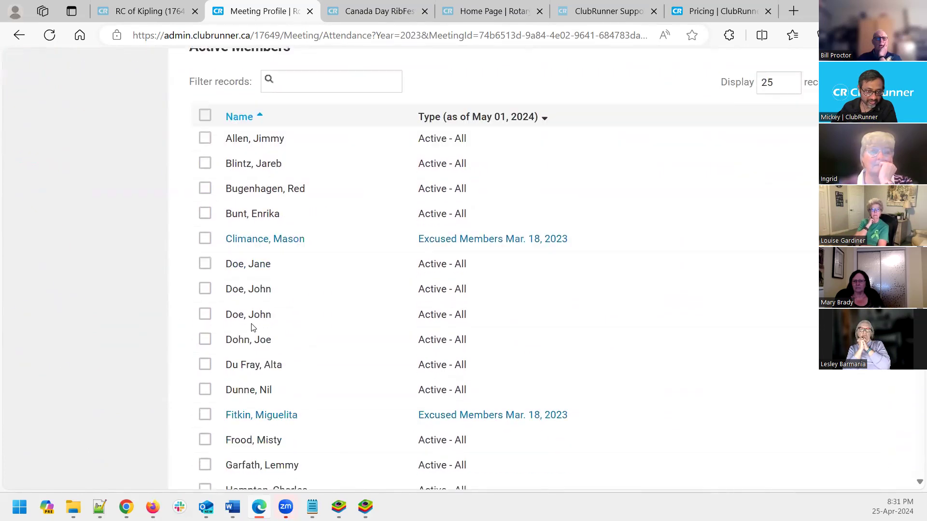
scroll(202, 191, "up", 2)
left_click(205, 145)
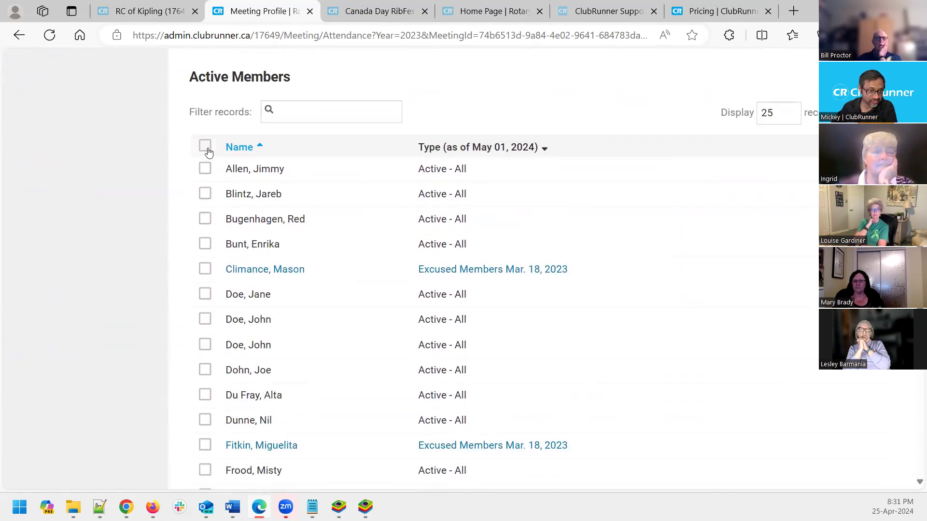
Leave all active members ticked except the second-listed member, who is marked absent
scroll(202, 386, "down", 2)
scroll(196, 220, "up", 2)
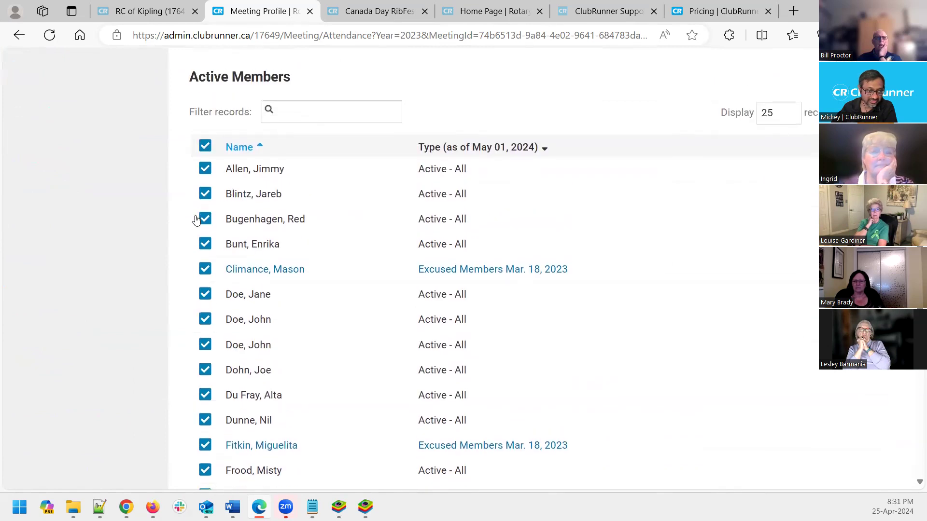
left_click(204, 271)
left_click(206, 219)
left_click(207, 322)
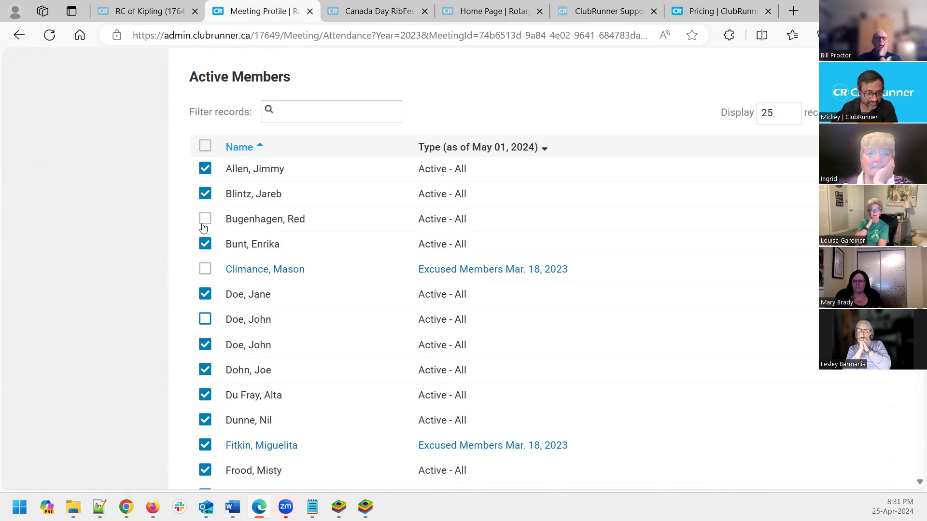
left_click(204, 194)
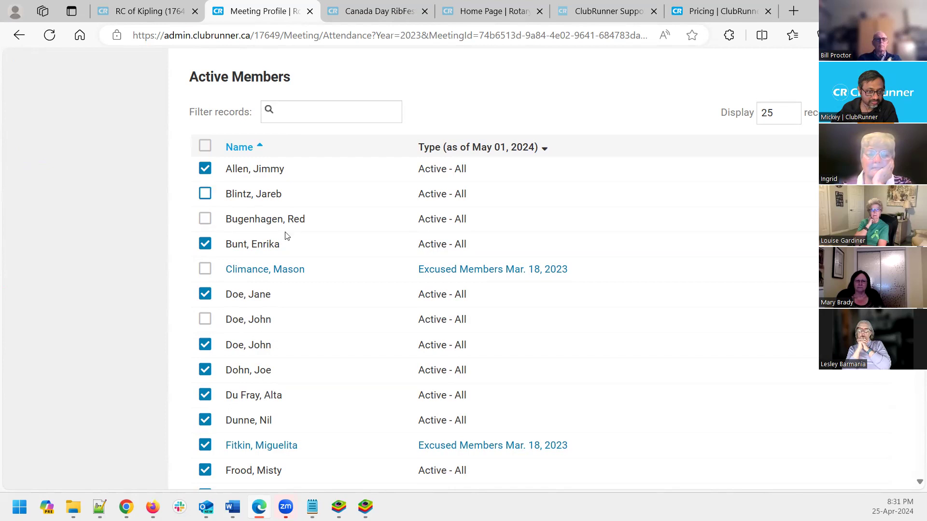
left_click(204, 145)
left_click(205, 194)
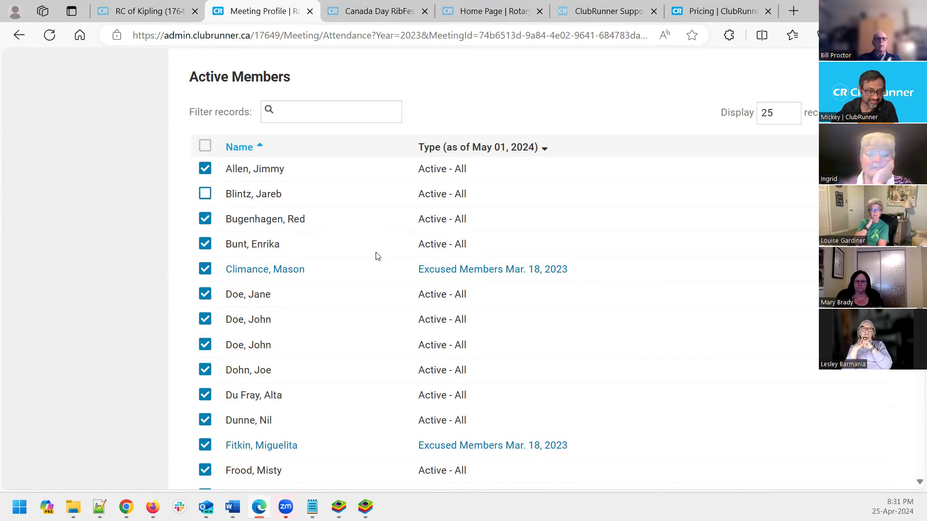
Save the attendance, giving 32 reported and 96.970% attendance
scroll(349, 338, "down", 7)
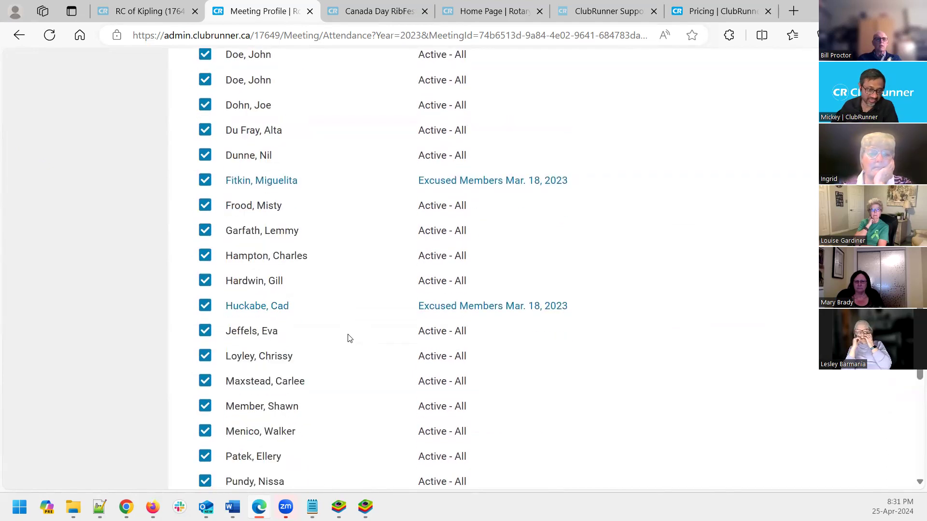
scroll(349, 338, "down", 4)
scroll(349, 338, "up", 9)
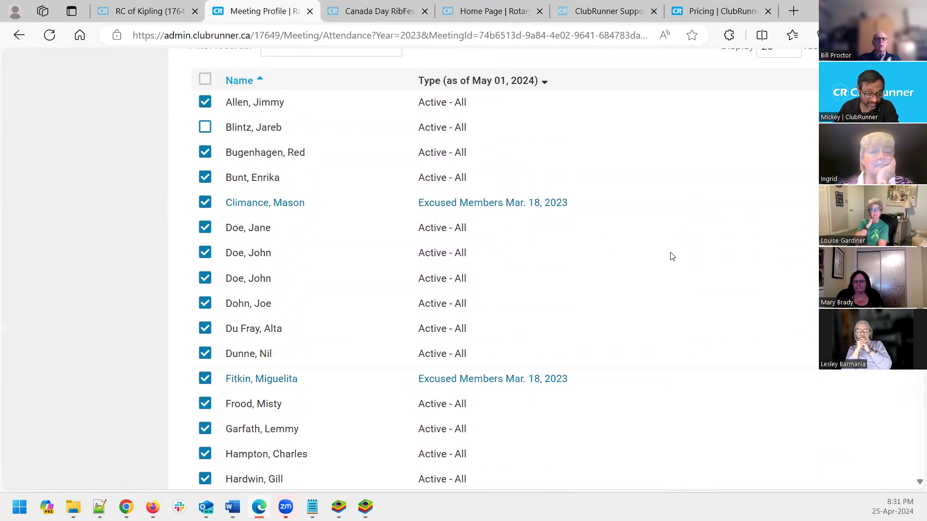
scroll(673, 263, "down", 12)
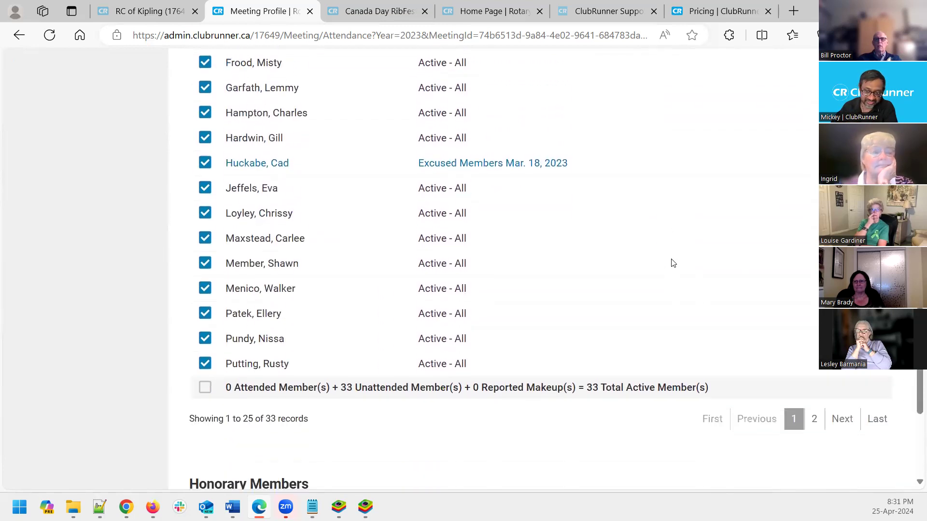
left_click(877, 400)
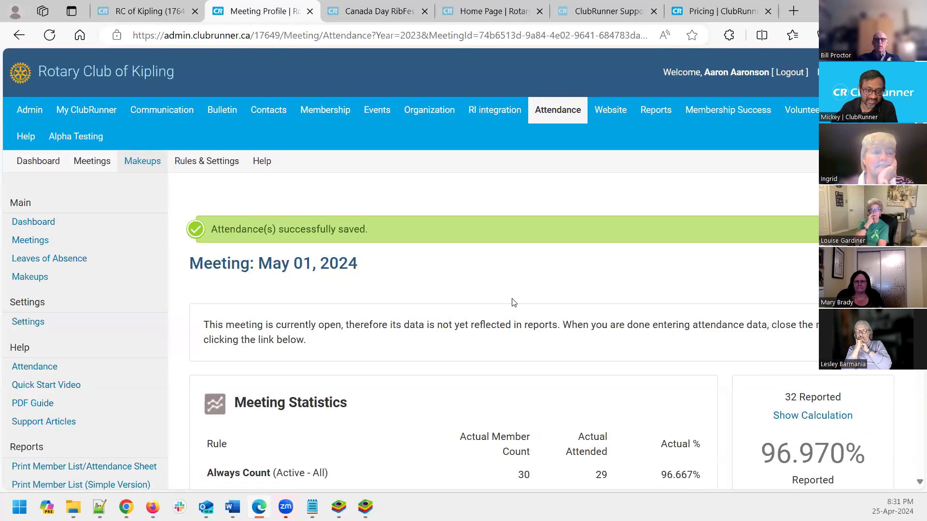
Review the meeting statistics: Always Count 29 of 30, Count If Attended 3 of 4
scroll(513, 302, "down", 10)
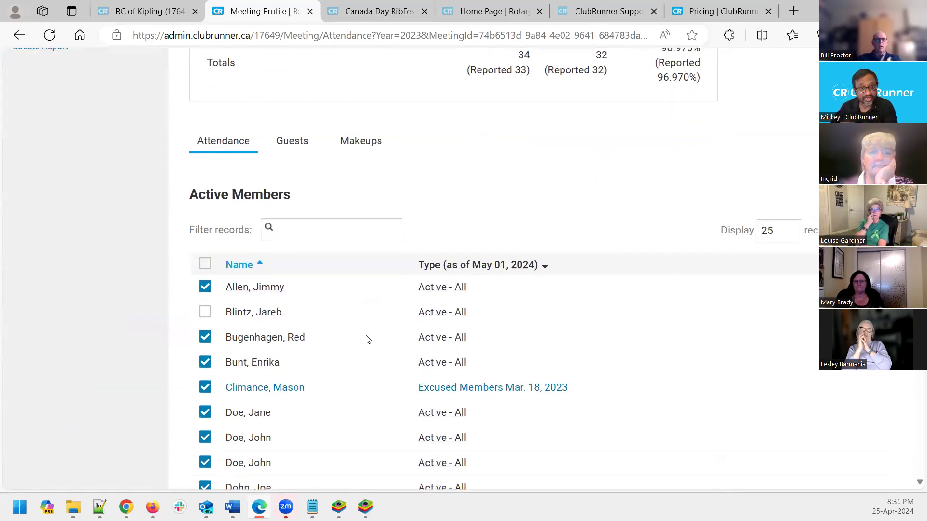
scroll(367, 342, "up", 3)
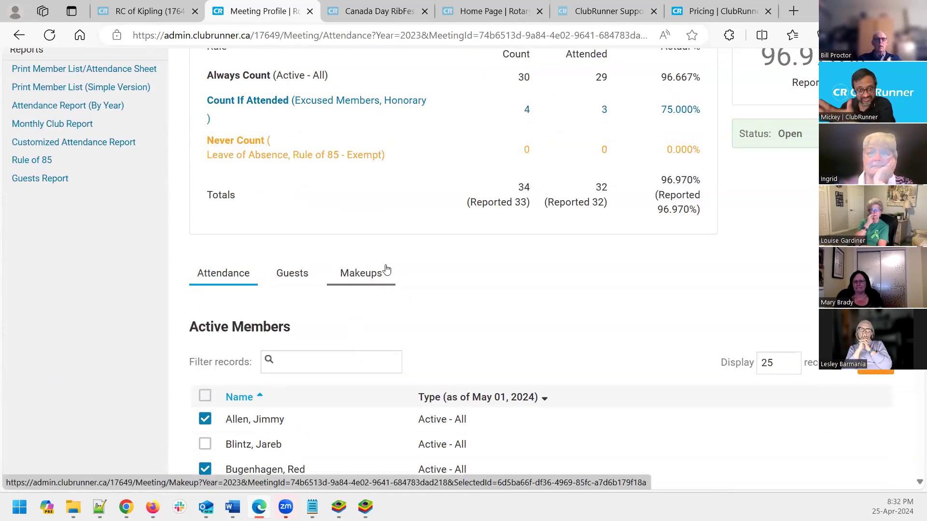
scroll(381, 266, "up", 5)
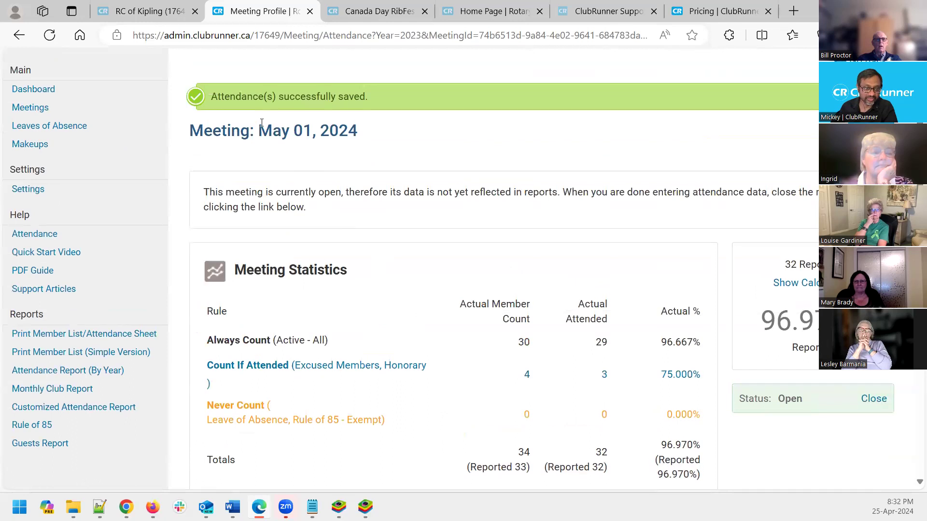
scroll(345, 352, "down", 4)
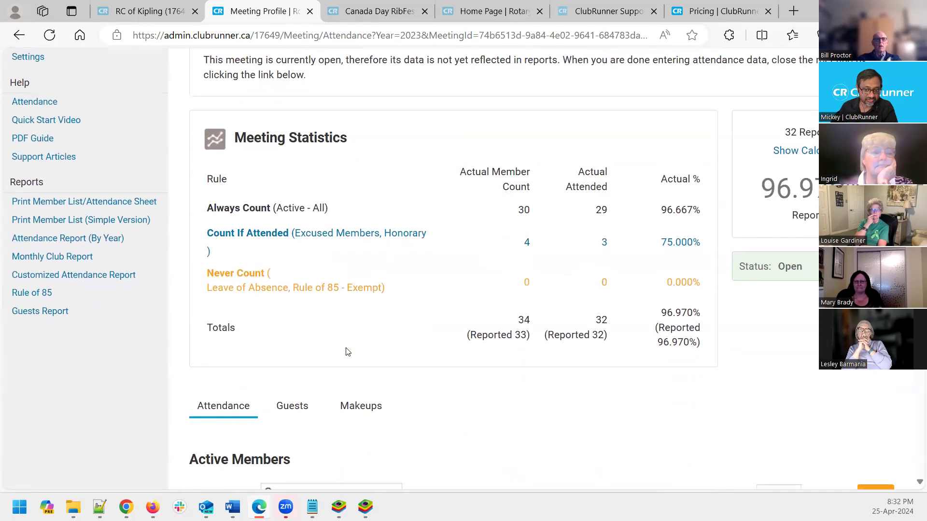
Show the meeting's Makeups section and point out its headings and the 1/1 banked makeups count
left_click(358, 342)
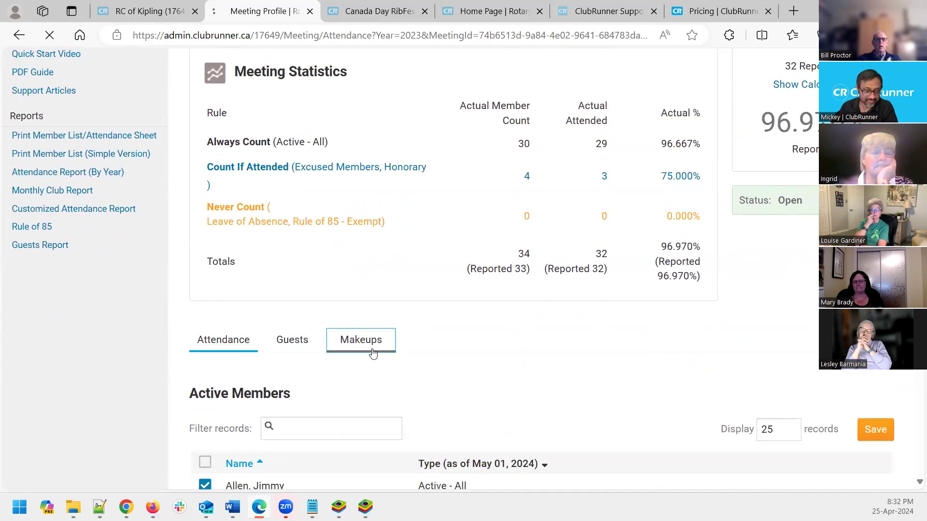
scroll(534, 327, "down", 5)
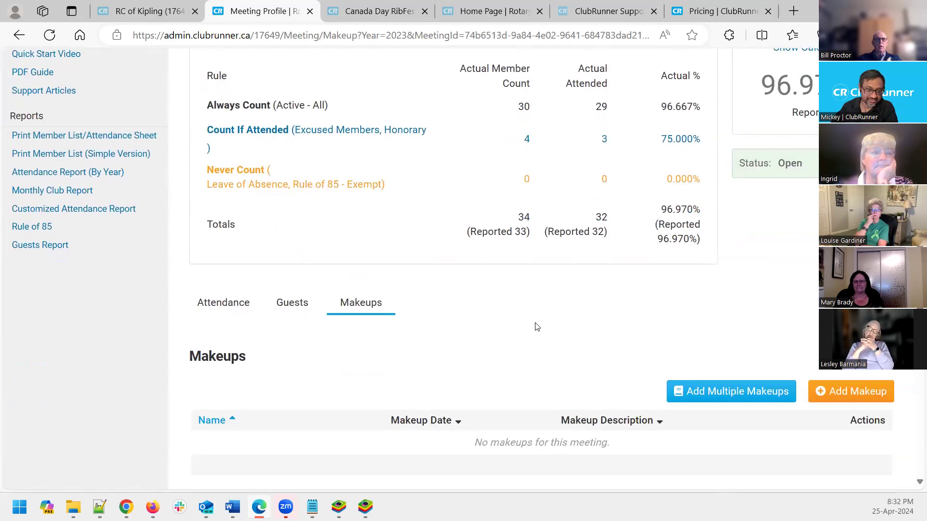
scroll(534, 360, "down", 1)
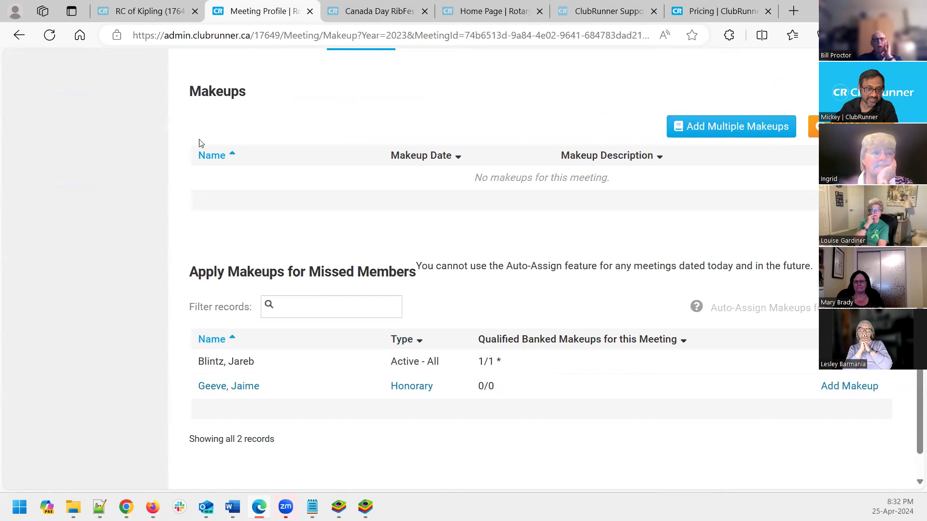
left_click_drag(248, 99, 189, 93)
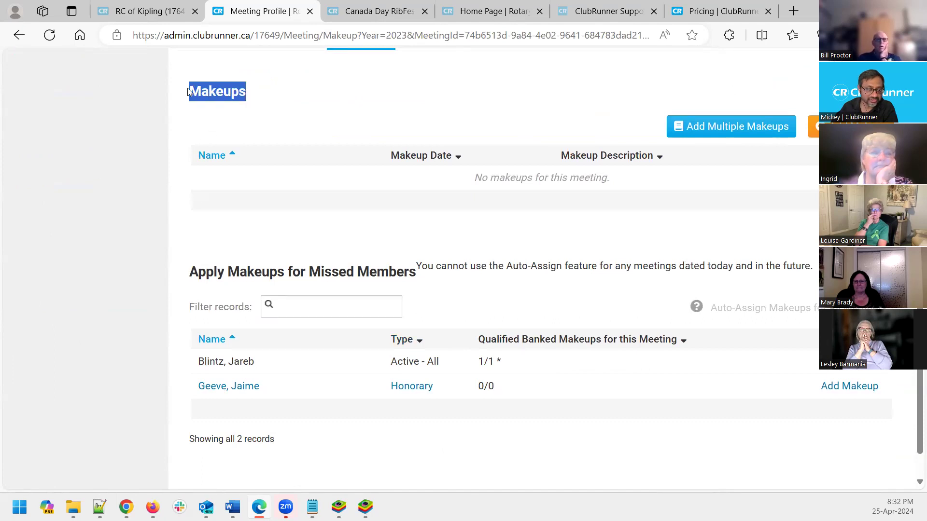
left_click(518, 110)
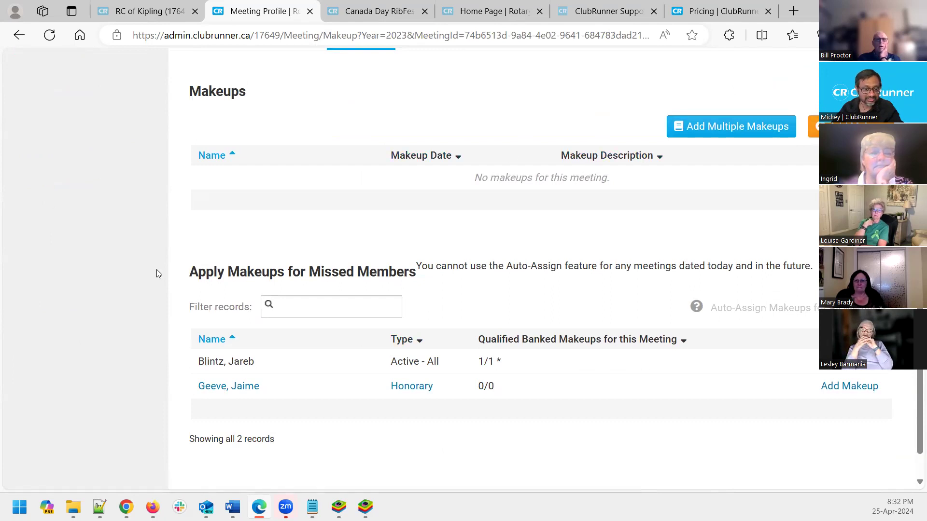
left_click_drag(416, 273, 189, 275)
left_click(436, 308)
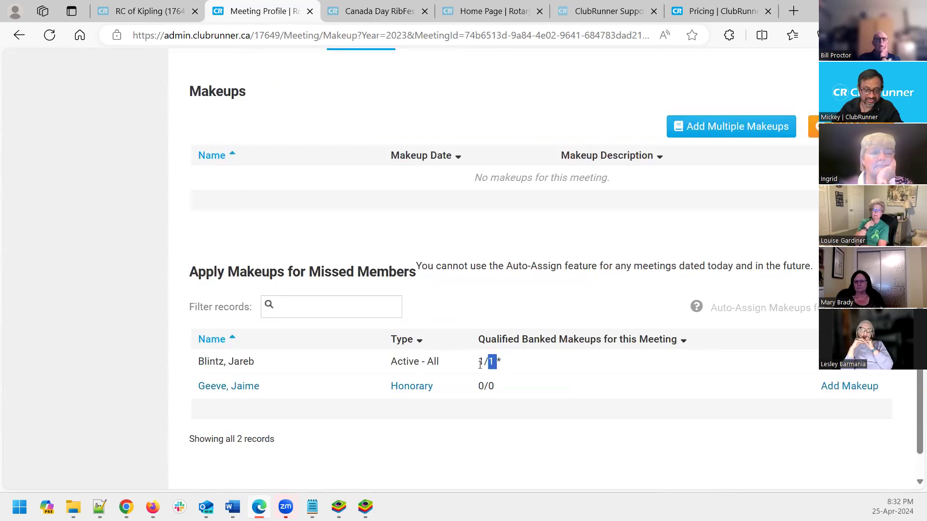
left_click_drag(480, 364, 477, 363)
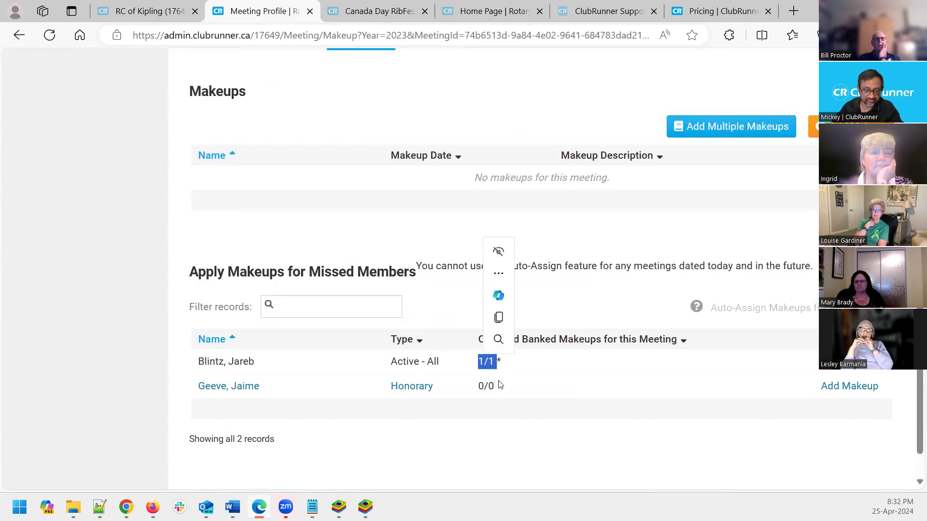
left_click(567, 318)
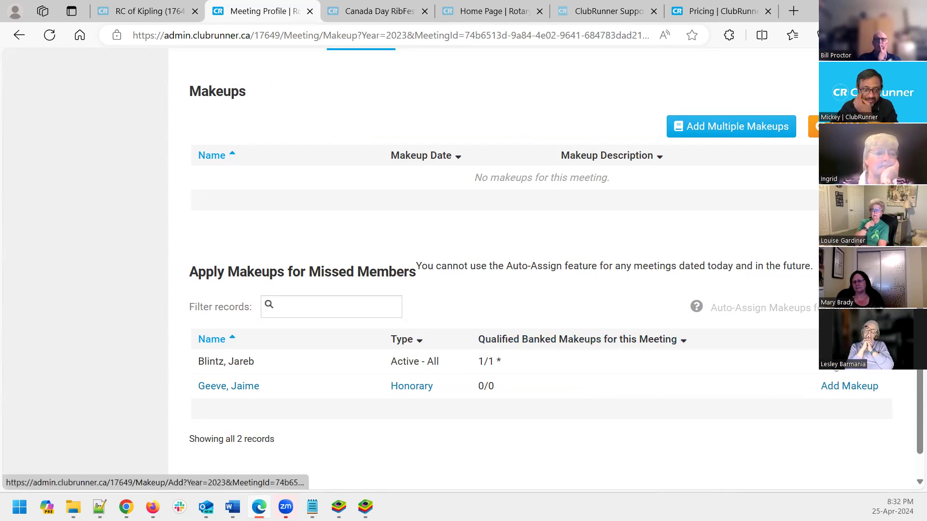
Start an Add Member Makeup form for the missed active member, dated May 01, 2024
scroll(386, 268, "down", 1)
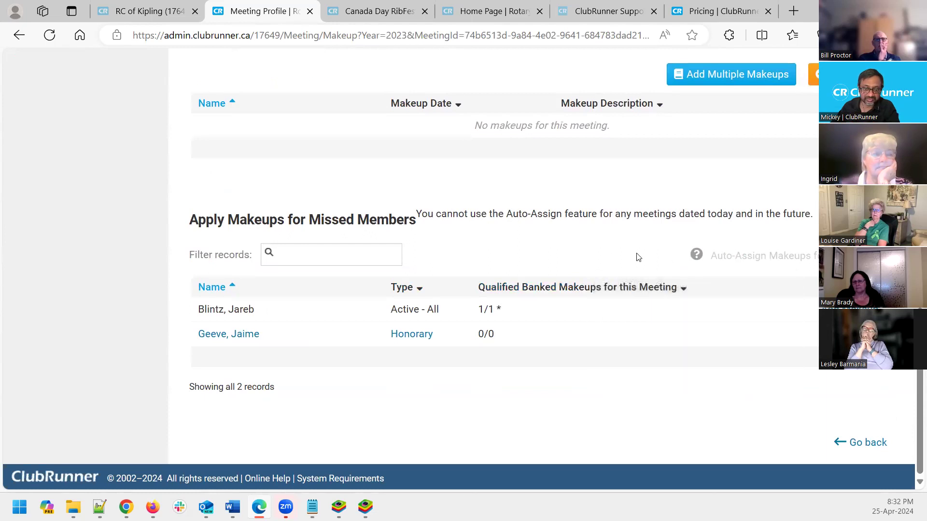
mouse_move(696, 254)
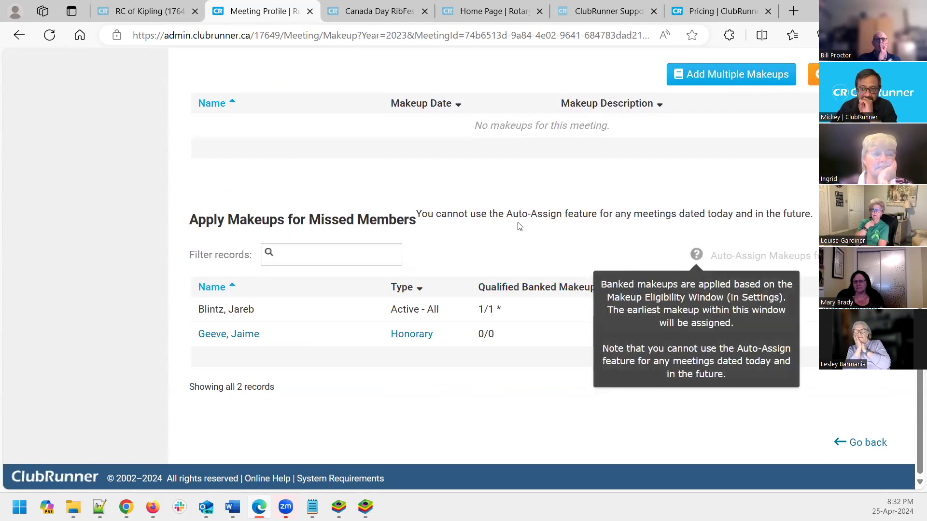
left_click(813, 74)
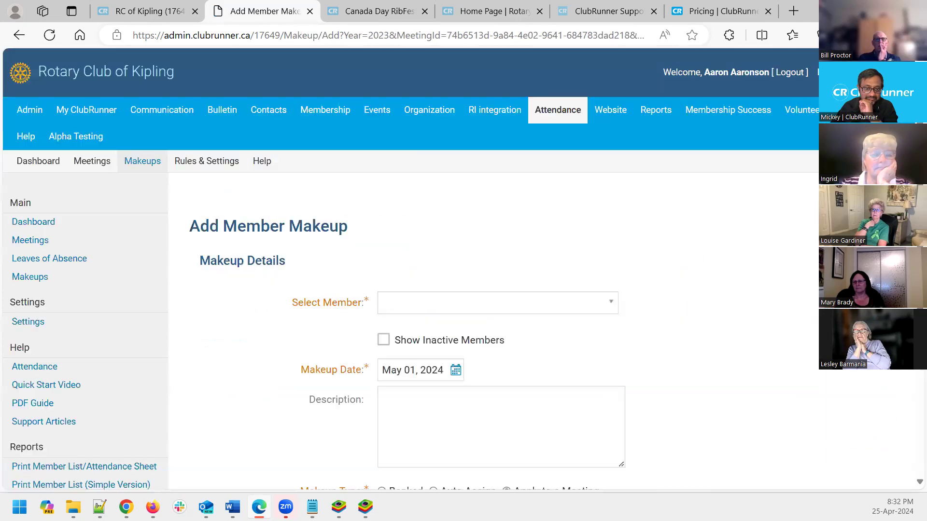
Save the makeup applying the missed member to the May 01, 2024 meeting
scroll(813, 299, "down", 4)
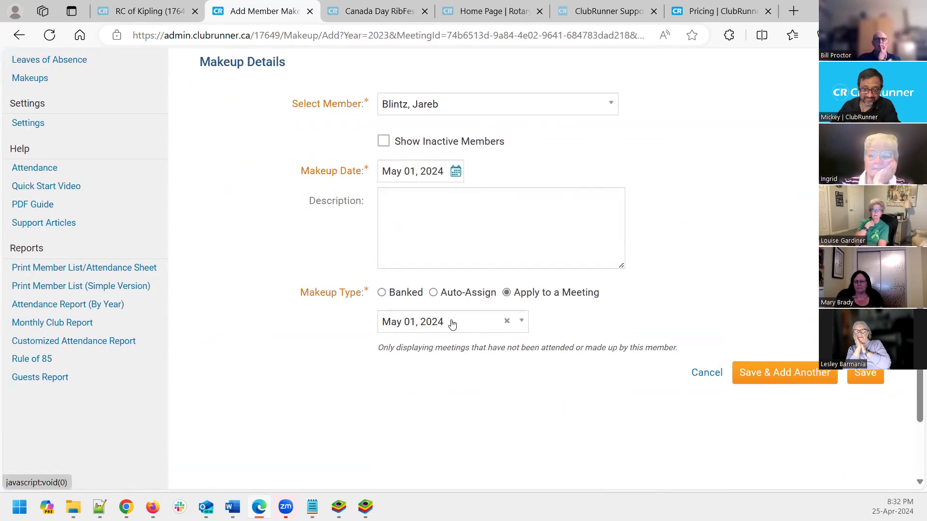
left_click(866, 373)
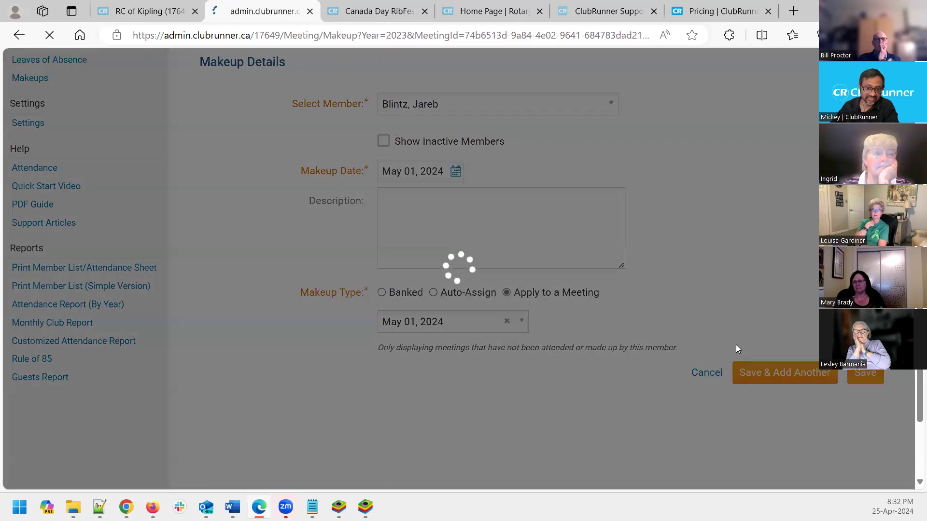
scroll(653, 354, "down", 4)
scroll(654, 354, "down", 8)
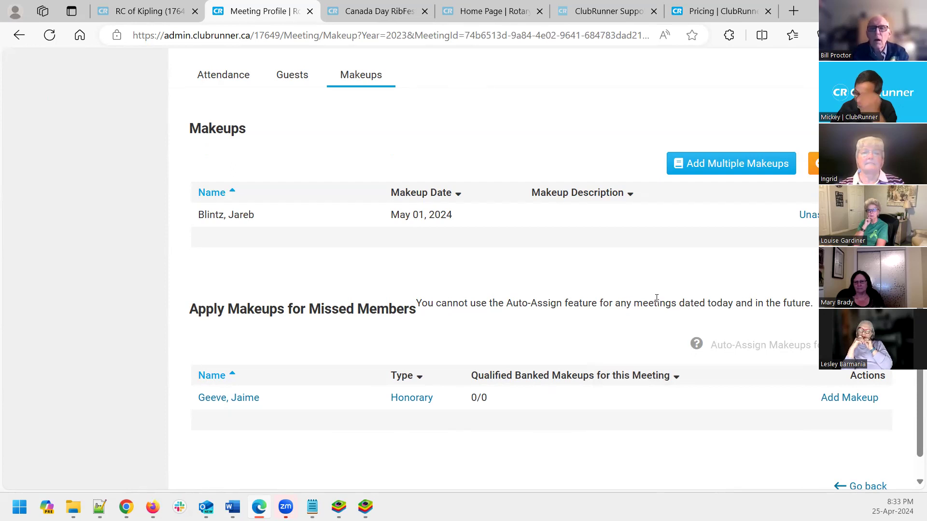
Review the recorded makeup and begin unassigning it
scroll(651, 290, "up", 1)
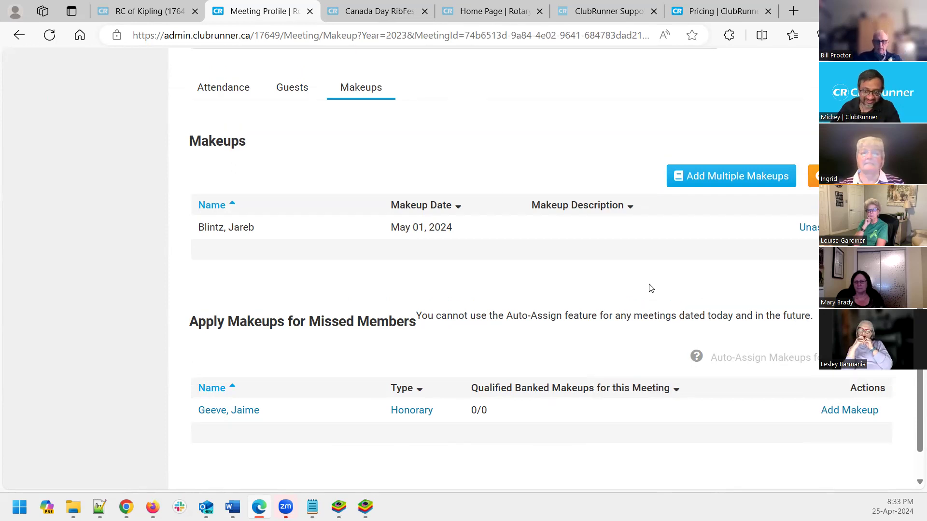
scroll(728, 263, "up", 6)
scroll(729, 268, "down", 3)
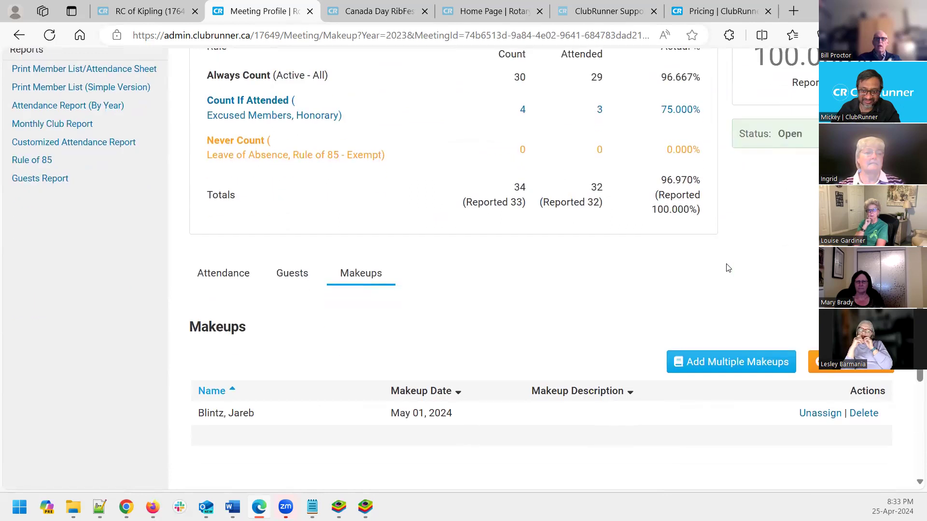
scroll(729, 268, "down", 4)
mouse_move(723, 349)
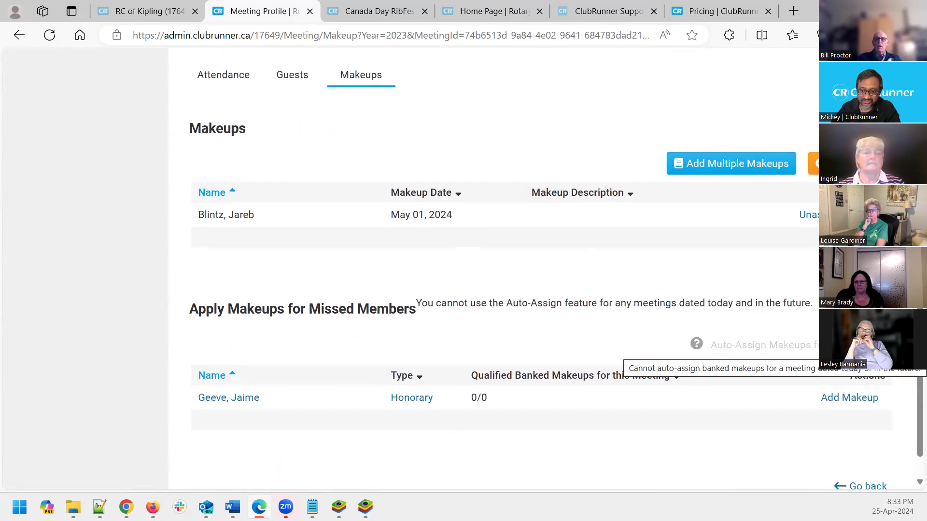
left_click(808, 215)
Confirm unassigning the makeup, then return to the 2023-24 Meetings list
left_click(529, 135)
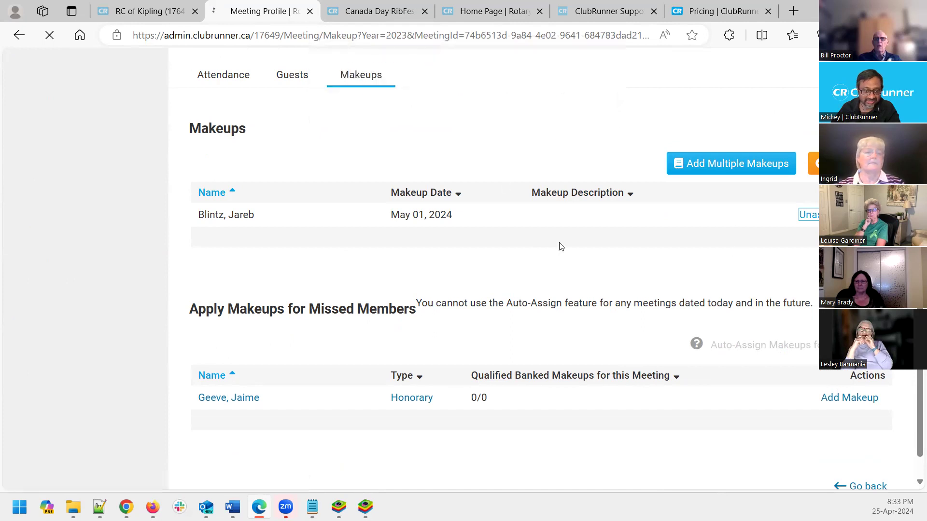
scroll(549, 253, "down", 5)
scroll(379, 459, "down", 5)
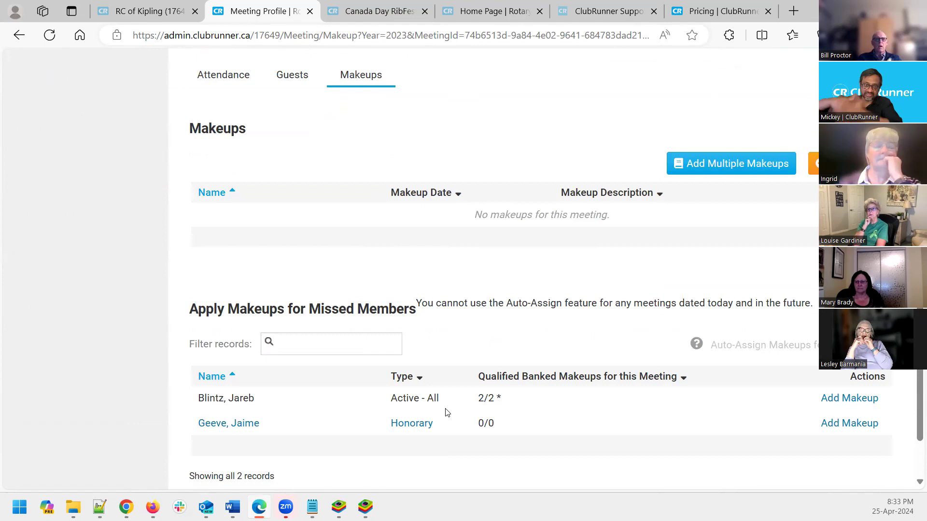
scroll(701, 401, "down", 1)
scroll(701, 401, "down", 1)
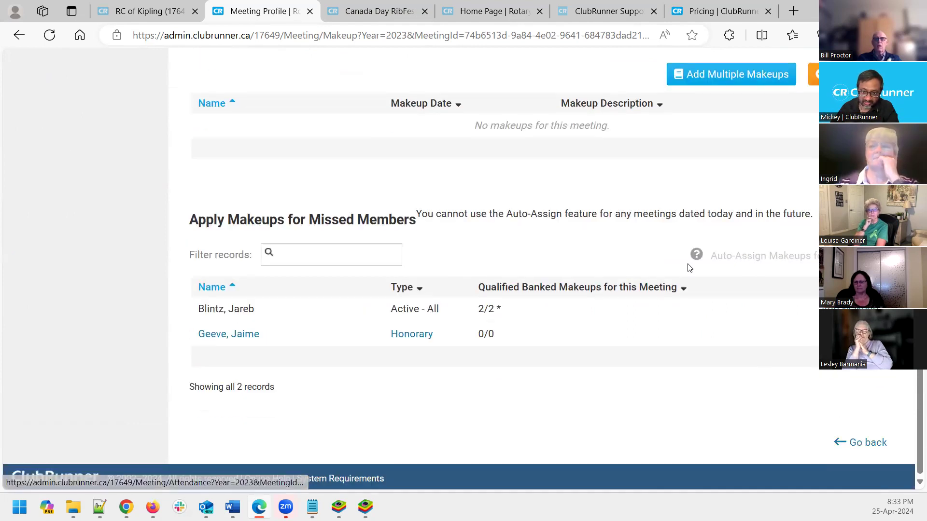
mouse_move(732, 248)
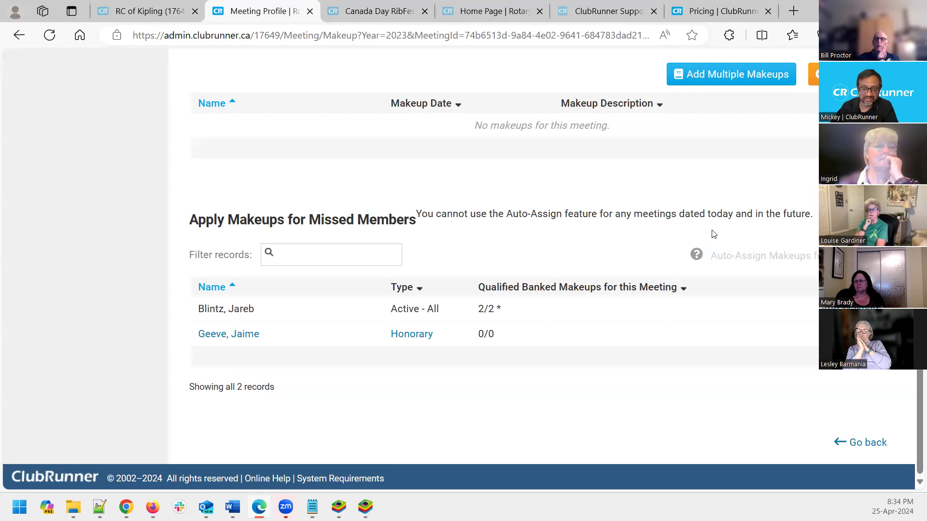
left_click_drag(778, 216, 814, 214)
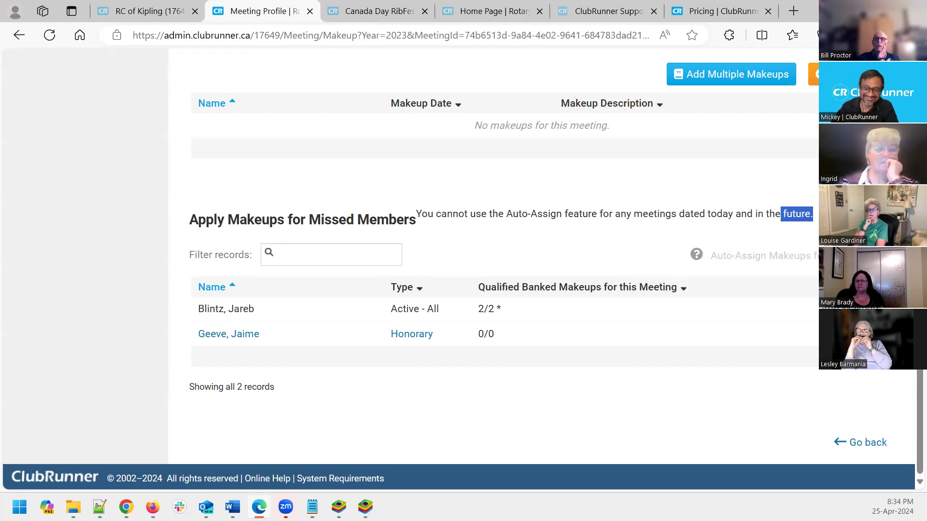
left_click(876, 446)
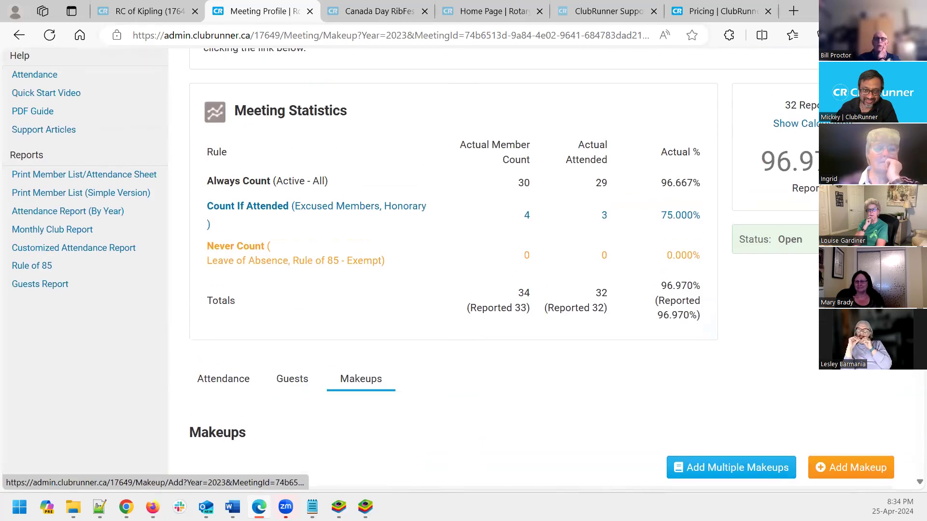
left_click(21, 216)
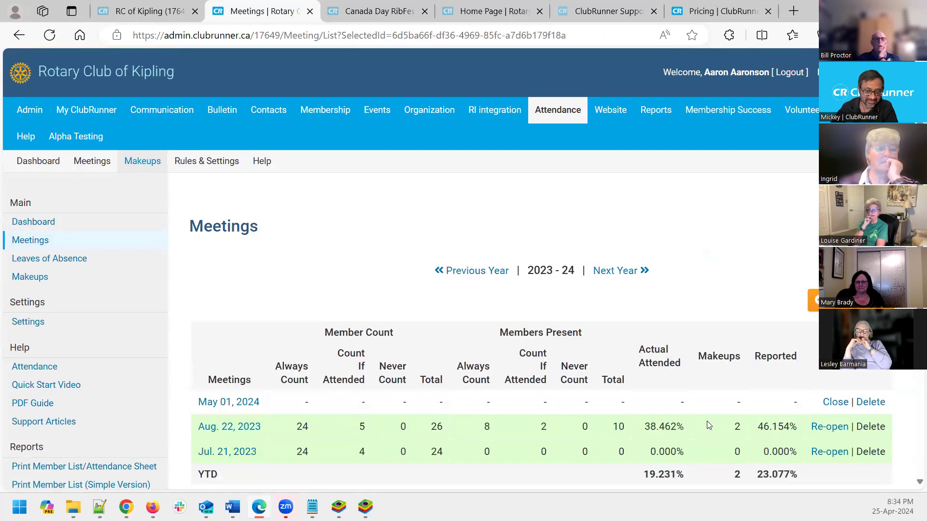
Edit the May 01, 2024 meeting and re-date it to April 24, 2024
left_click(237, 401)
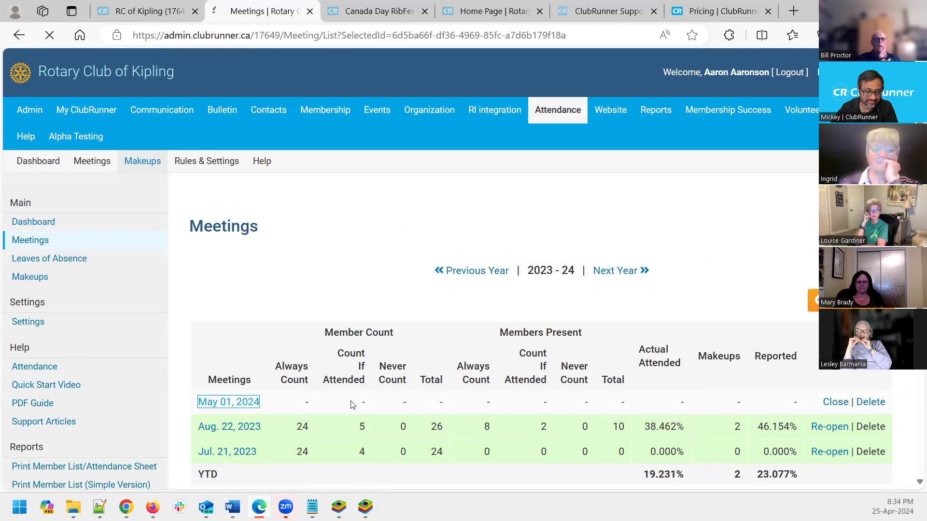
scroll(344, 357, "down", 1)
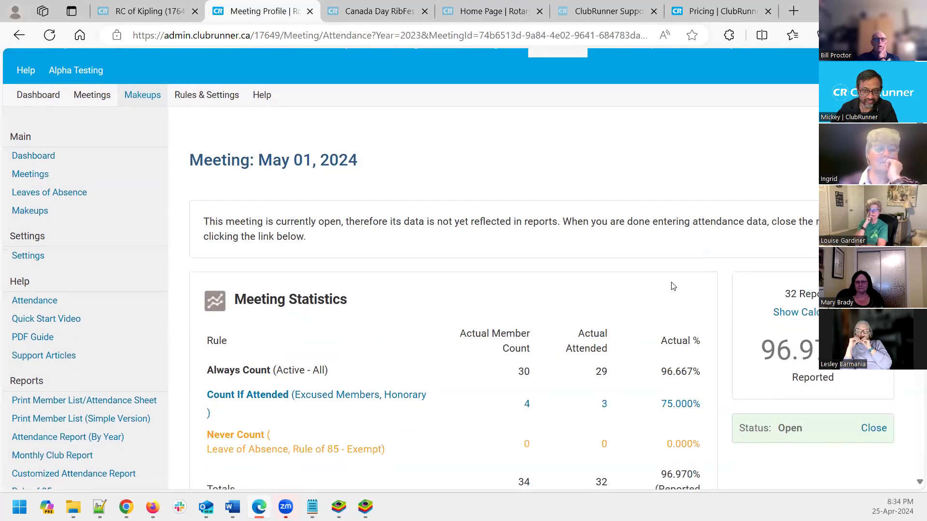
scroll(743, 256, "down", 2)
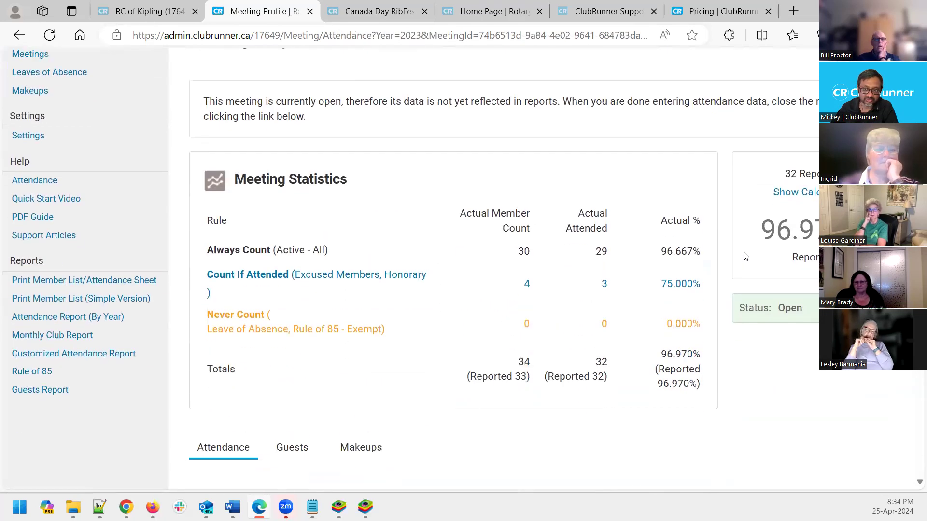
scroll(743, 256, "up", 3)
left_click(635, 267)
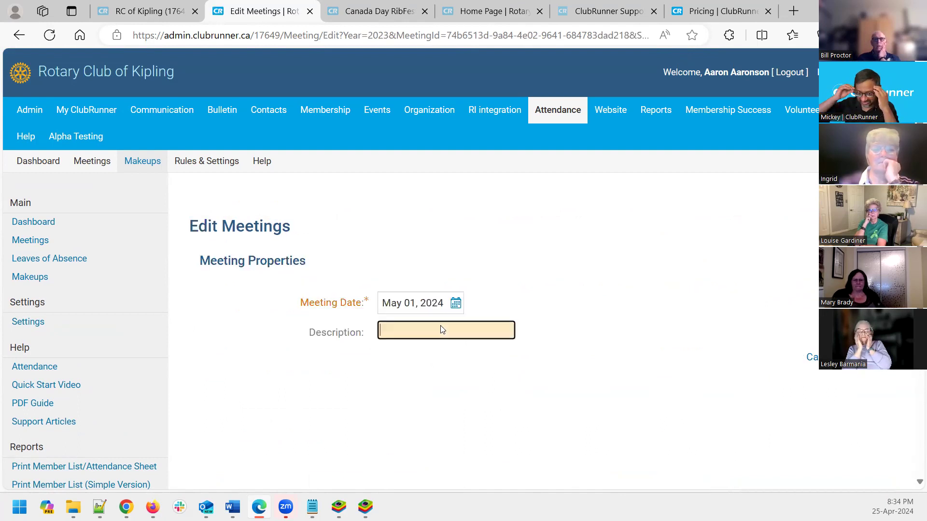
left_click(456, 304)
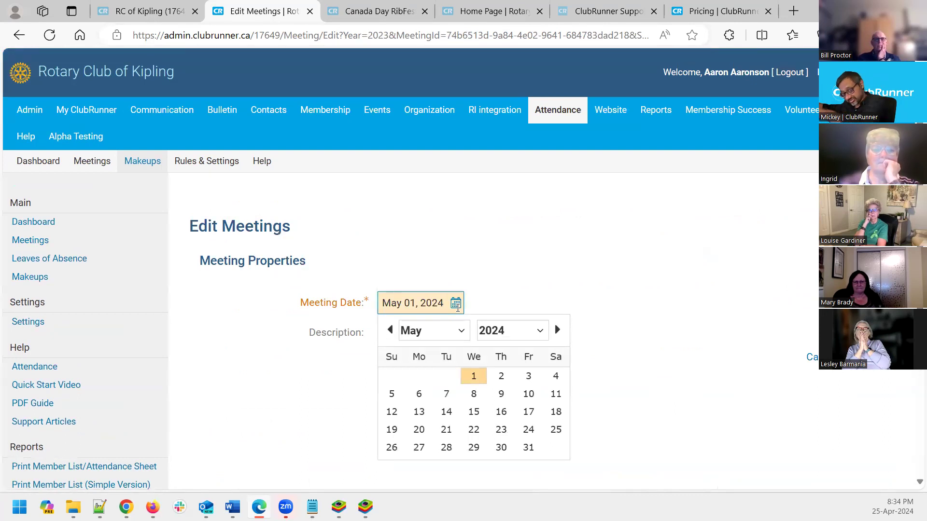
left_click(447, 341)
left_click(443, 392)
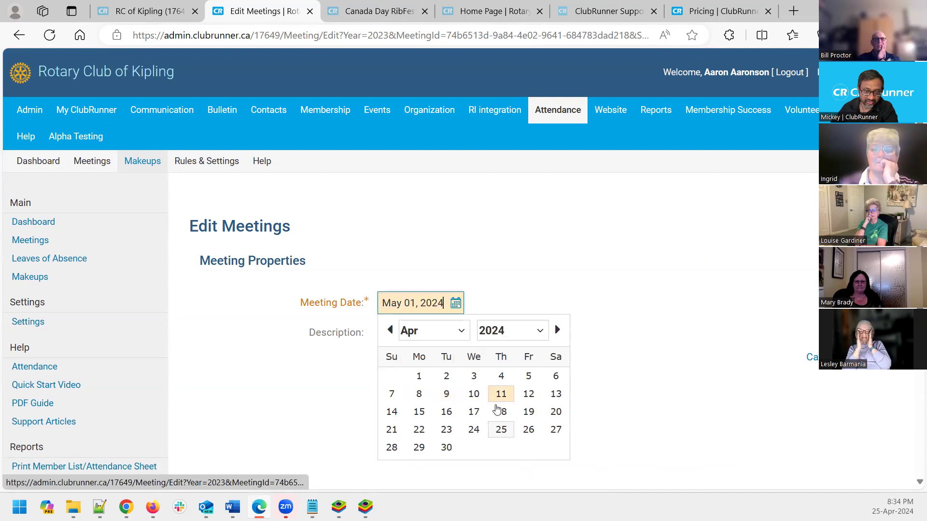
left_click(478, 431)
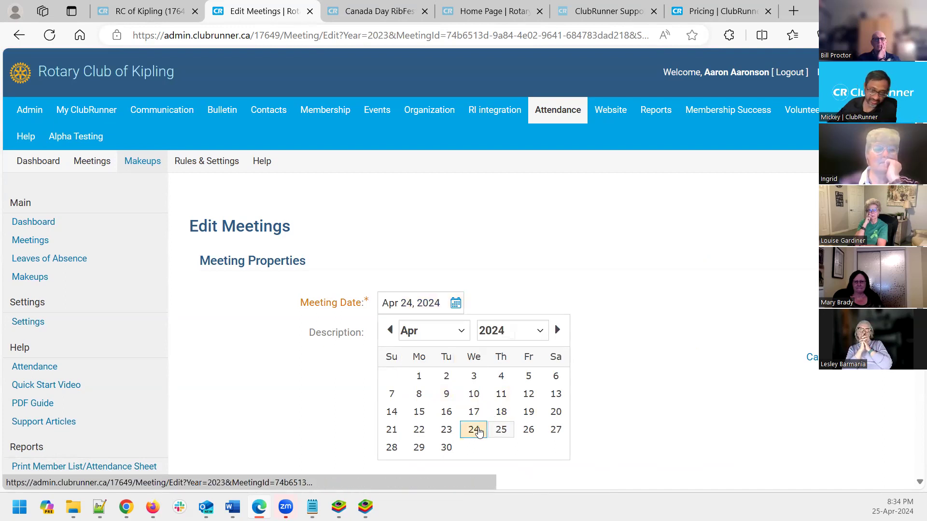
key("Return")
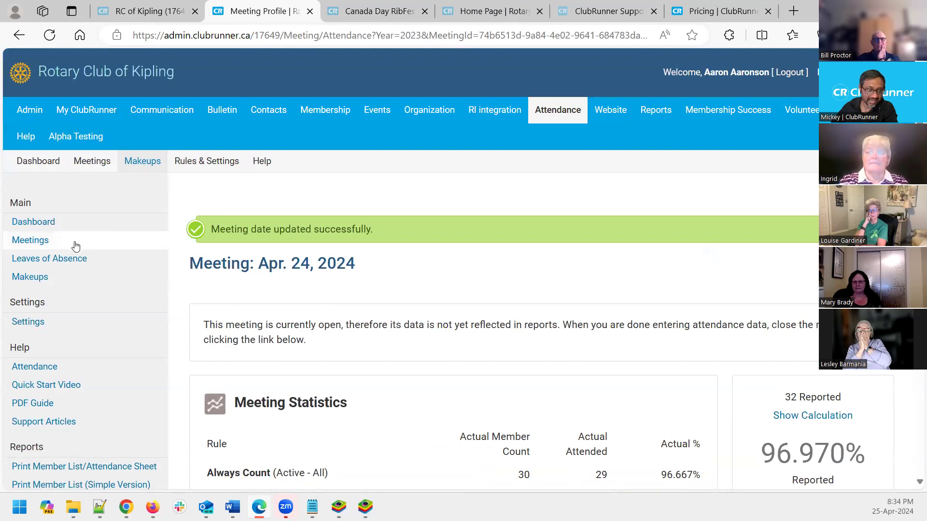
scroll(343, 307, "down", 10)
Auto-assign banked makeups on the Apr. 24 meeting, reaching 32 reported plus 1 makeup at 100.000%
left_click(358, 145)
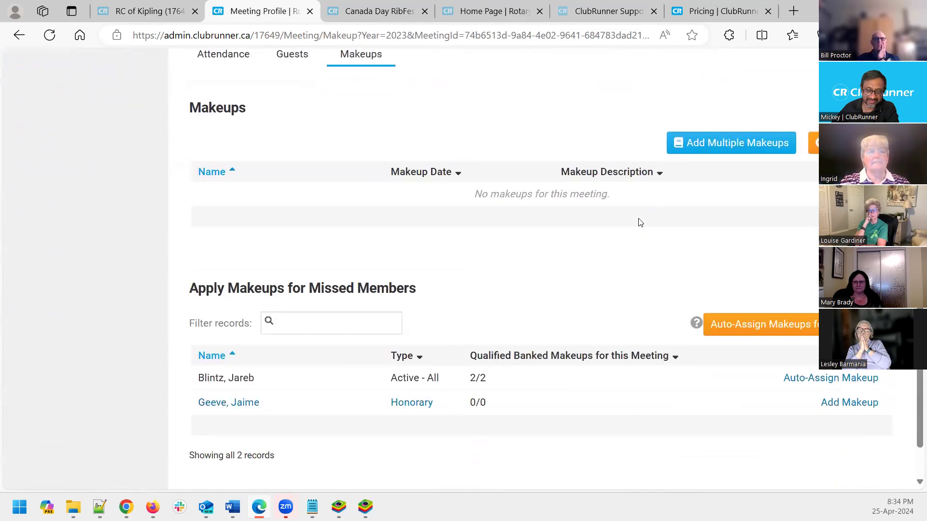
scroll(639, 222, "down", 2)
mouse_move(695, 256)
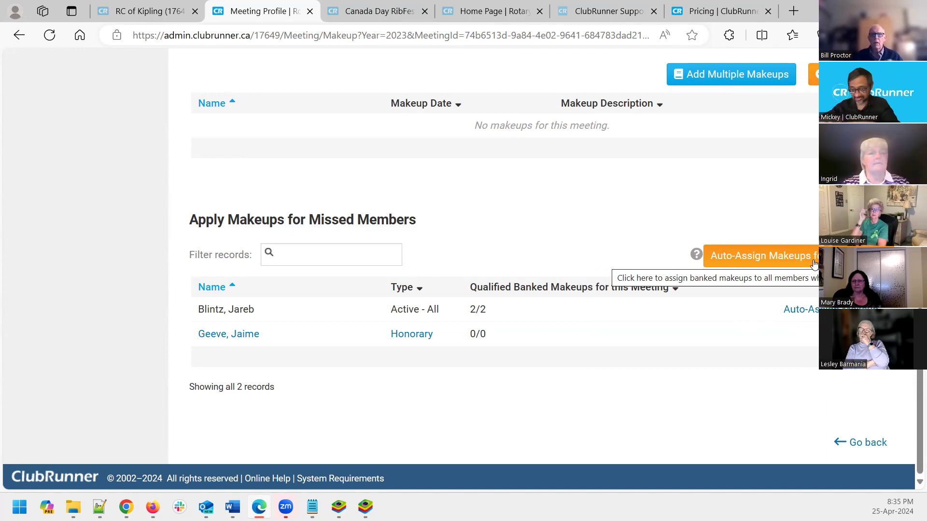
left_click(788, 254)
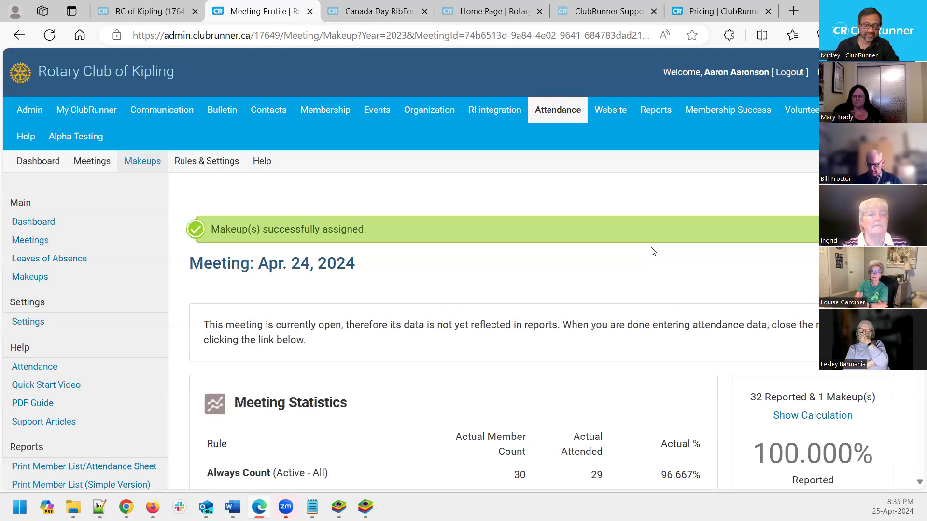
scroll(652, 251, "down", 5)
scroll(652, 251, "down", 6)
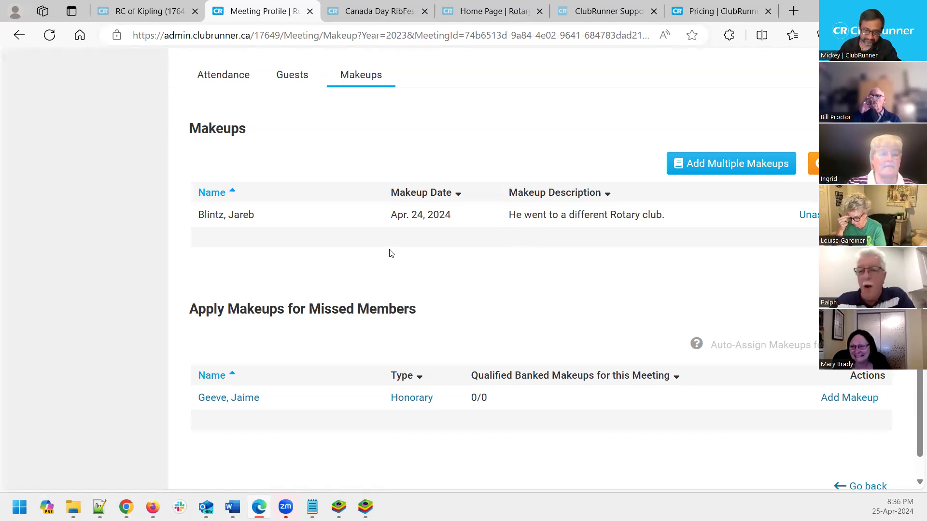
scroll(390, 263, "up", 3)
scroll(390, 264, "up", 10)
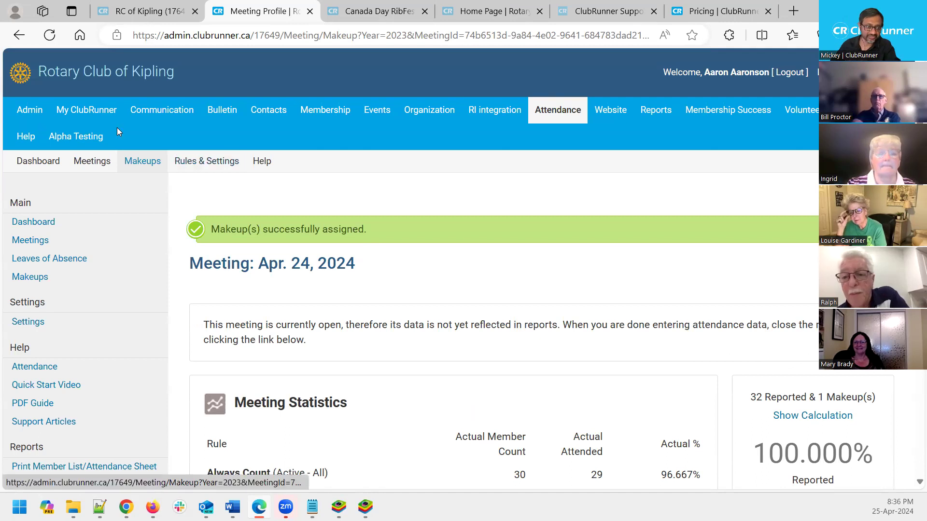
Go to the Site Administrators dashboard and zoom in to read the blocked-emails notice
mouse_move(30, 119)
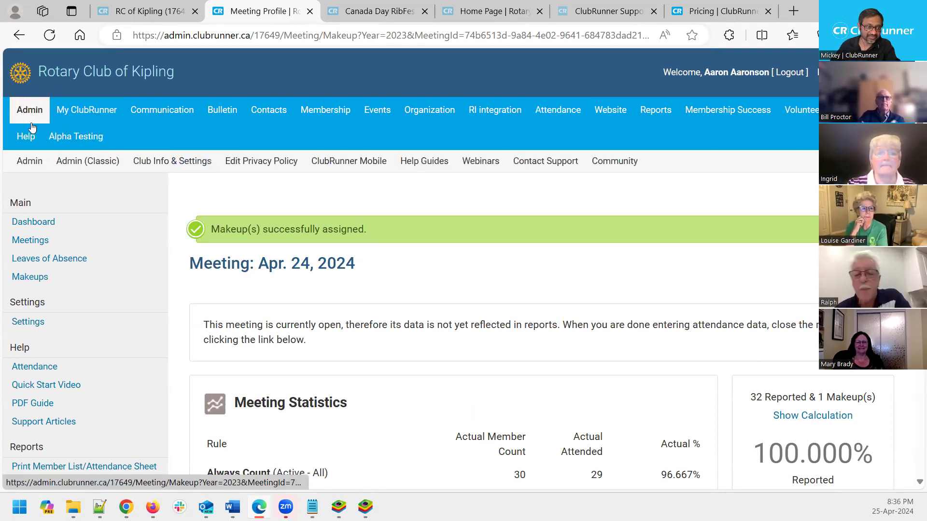
left_click(30, 164)
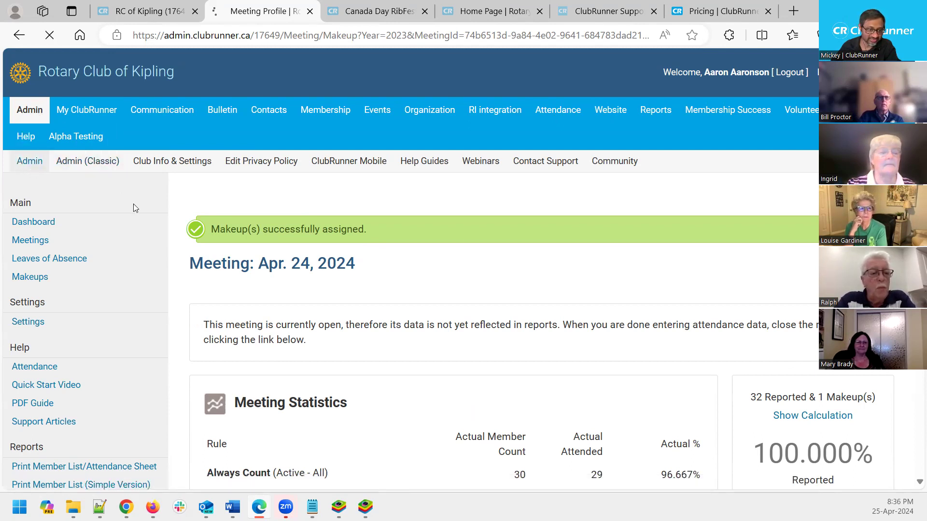
left_click_drag(316, 257, 251, 209)
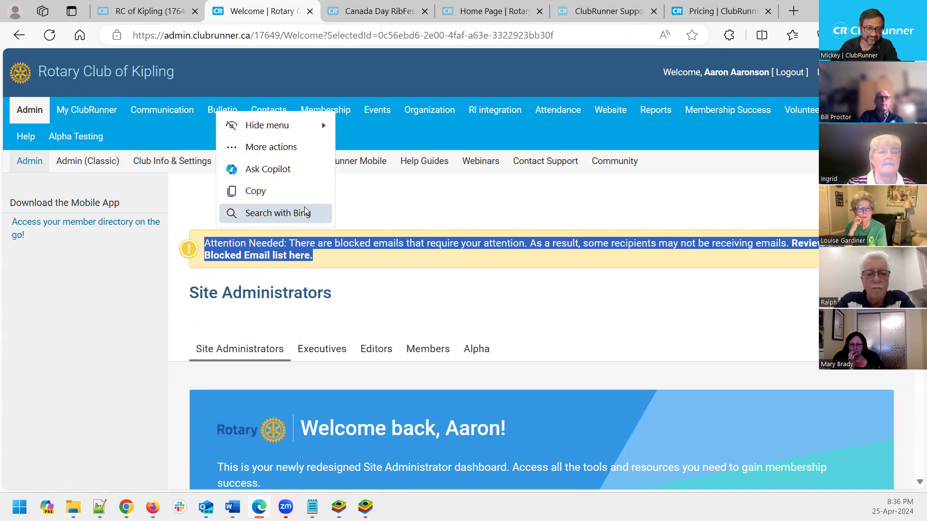
left_click(301, 213)
left_click(881, 64)
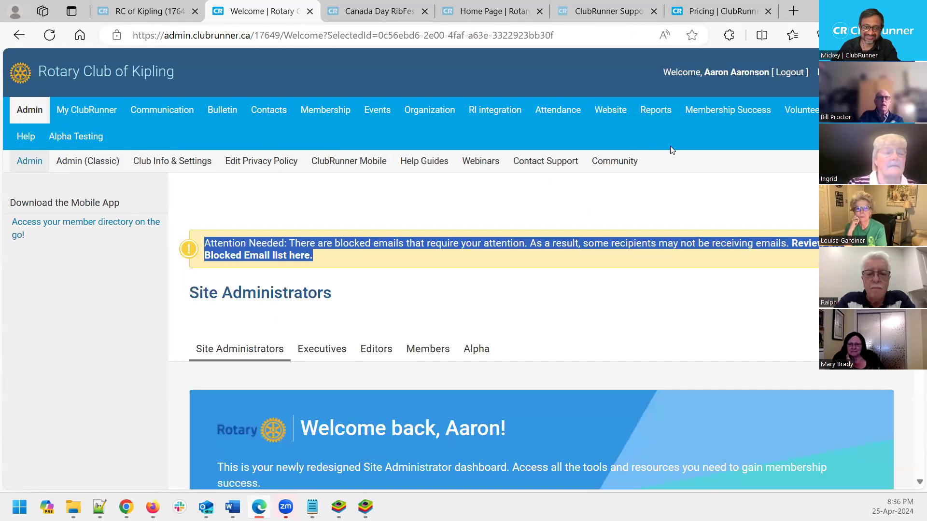
left_click(565, 295)
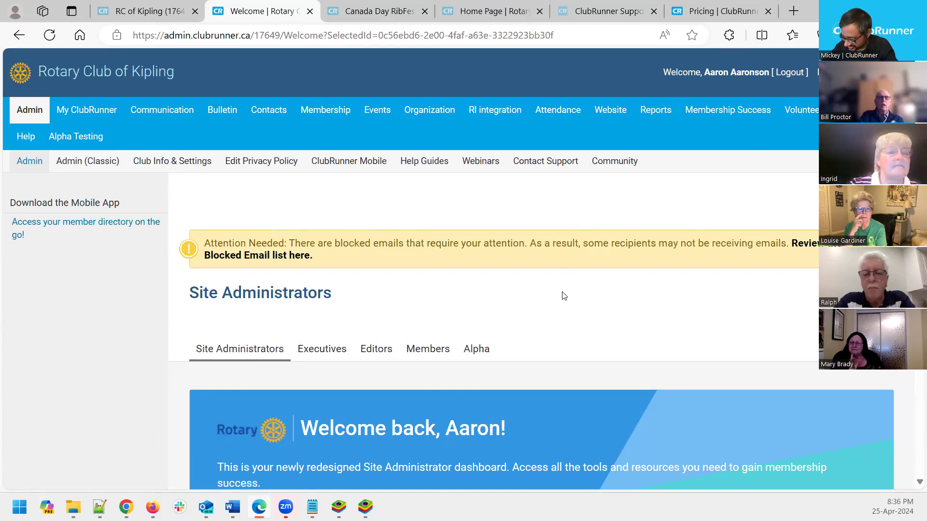
key("ctrl+plus")
key("ctrl+plus")
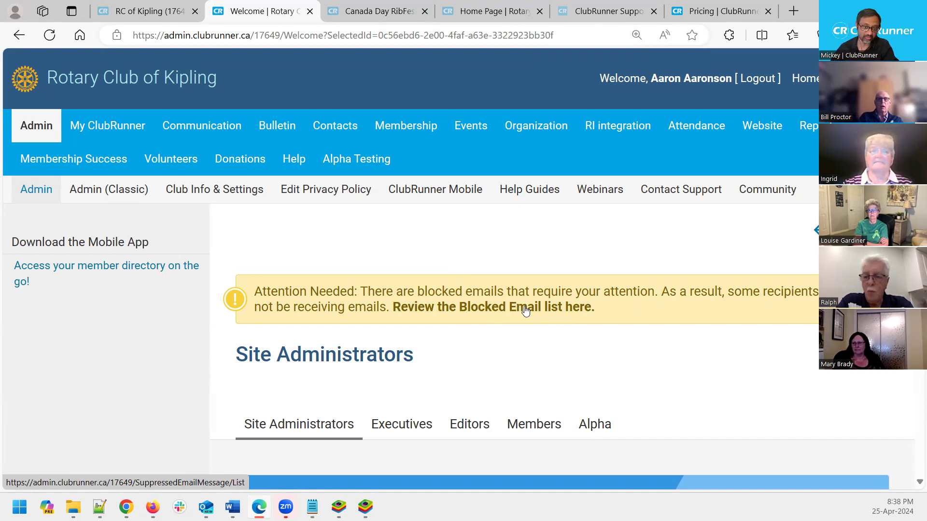
Open the Blocked Emails list at 110% zoom and point out its heading
left_click(528, 313)
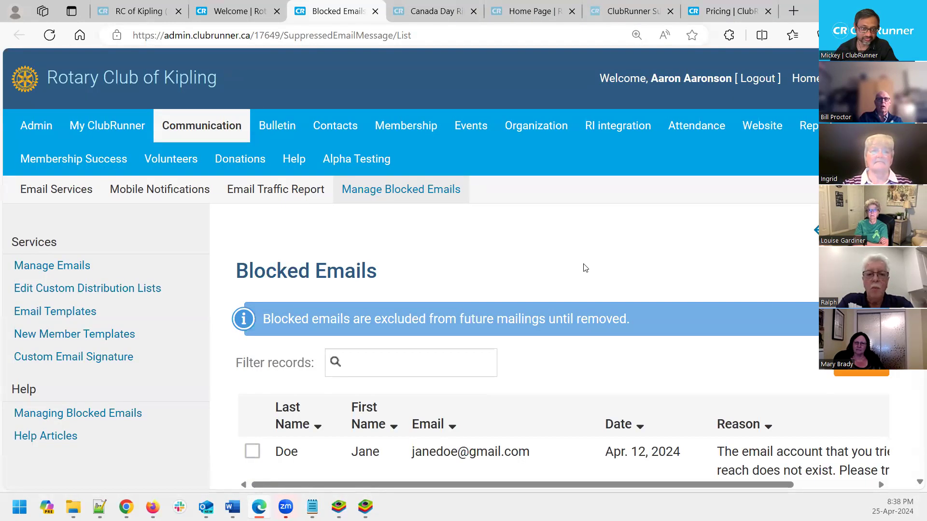
key("ctrl+minus")
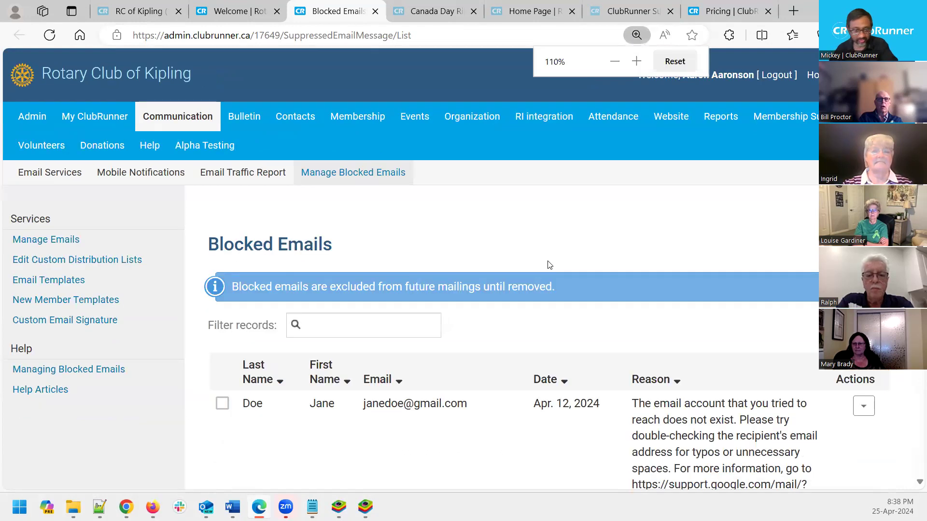
scroll(554, 241, "down", 1)
scroll(554, 242, "down", 1)
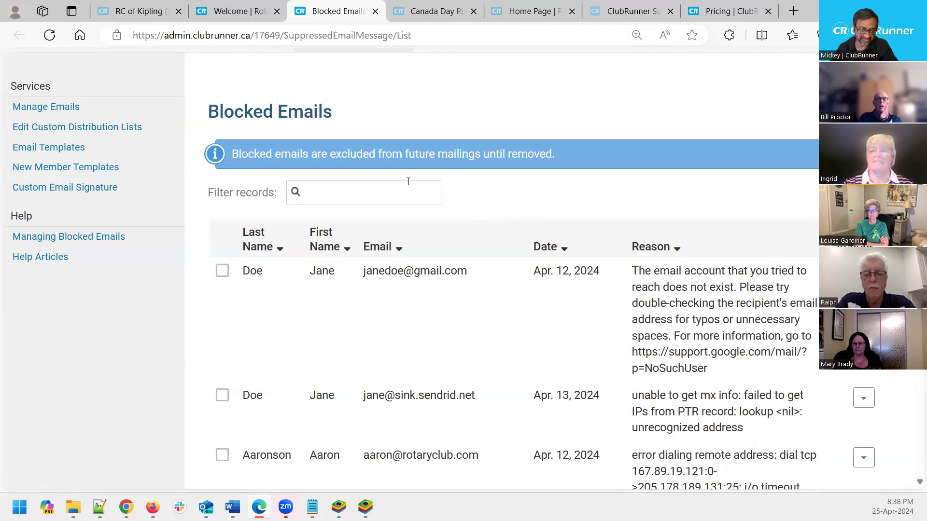
left_click_drag(207, 114, 352, 118)
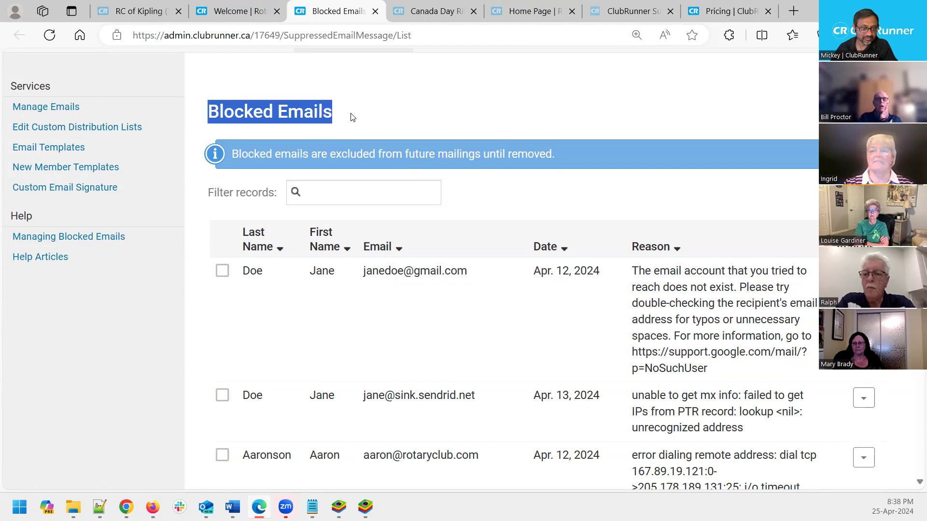
left_click(640, 124)
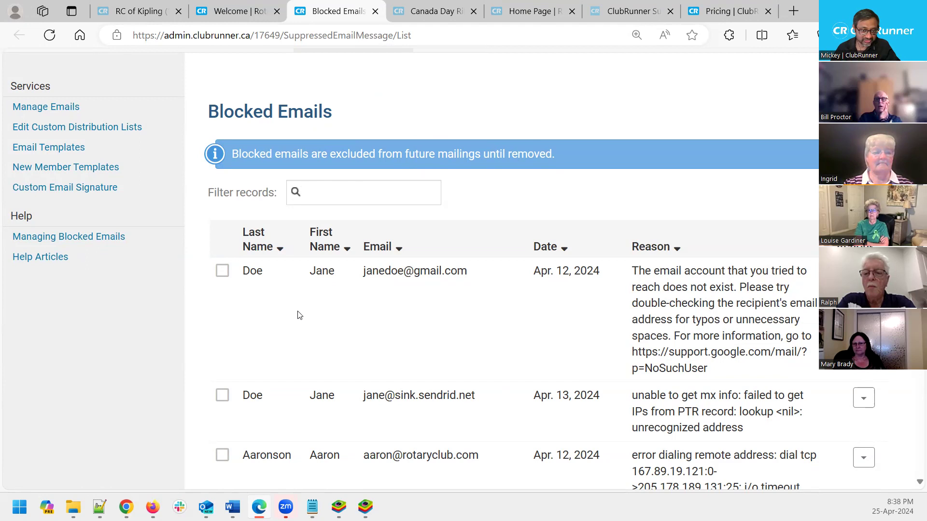
Examine the blocked entries' failure reasons, highlighting the IP addresses in the third entry
left_click_drag(632, 273, 651, 348)
left_click(601, 332)
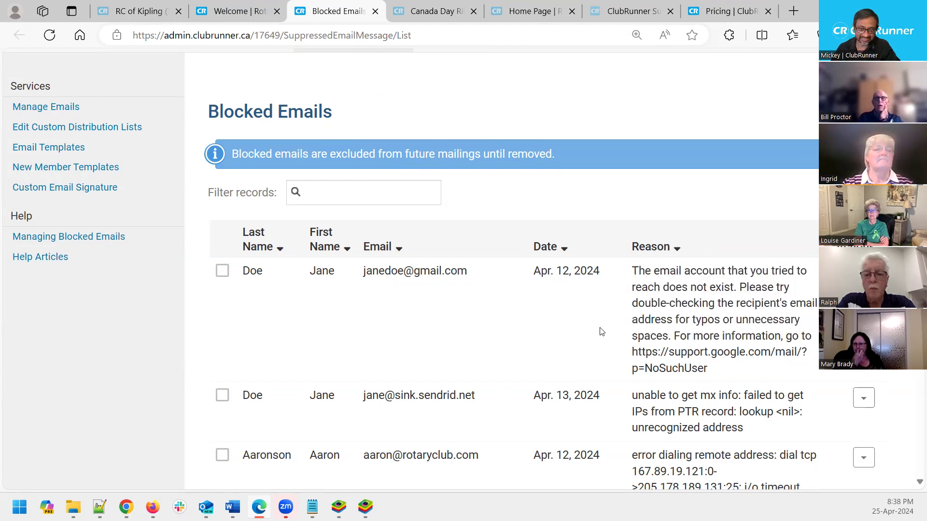
scroll(646, 362, "down", 1)
left_click_drag(632, 406, 814, 433)
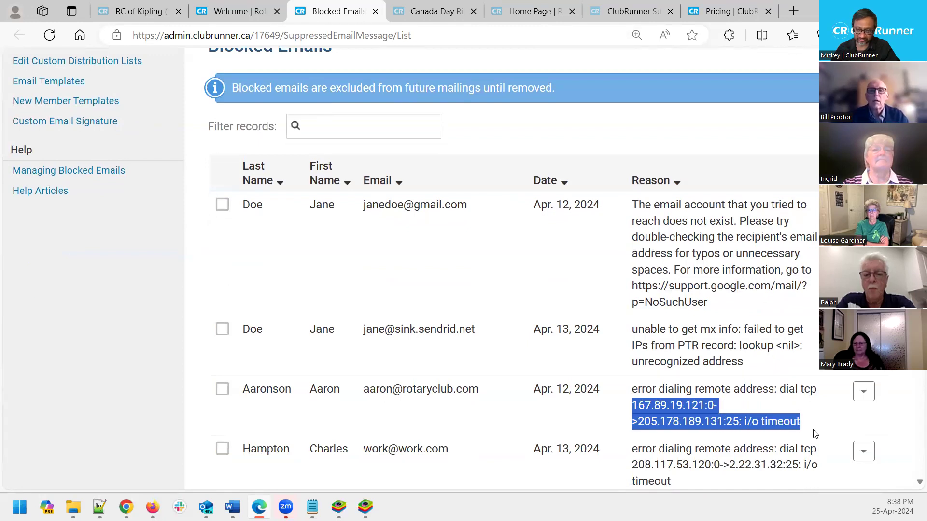
left_click(616, 423)
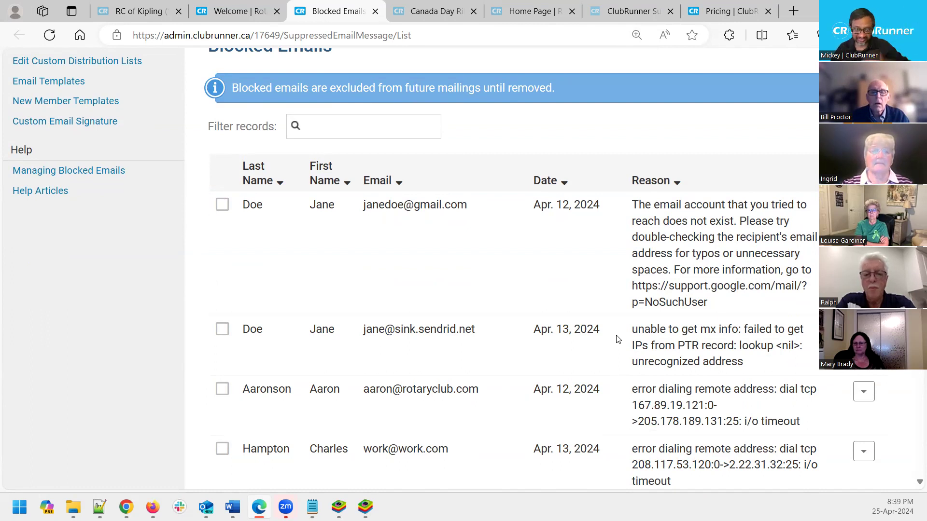
left_click_drag(630, 390, 812, 418)
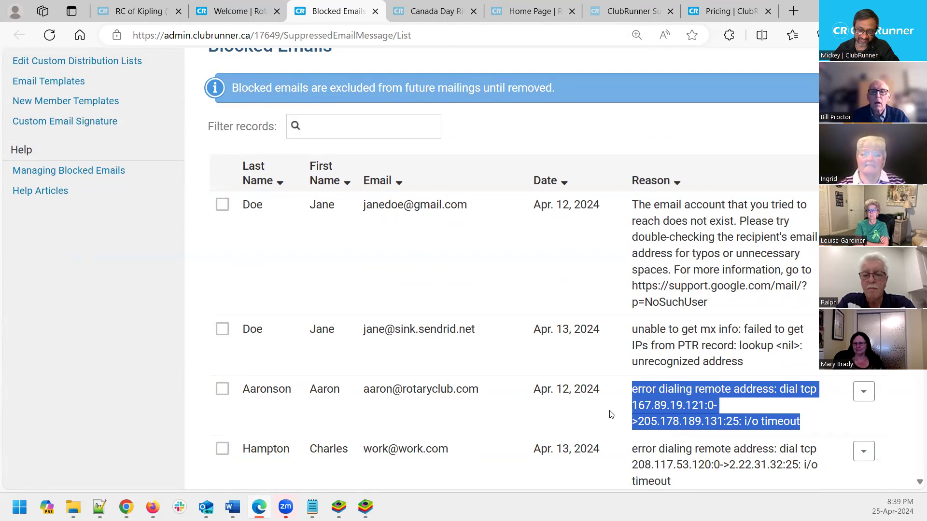
left_click(625, 415)
left_click_drag(717, 409, 638, 410)
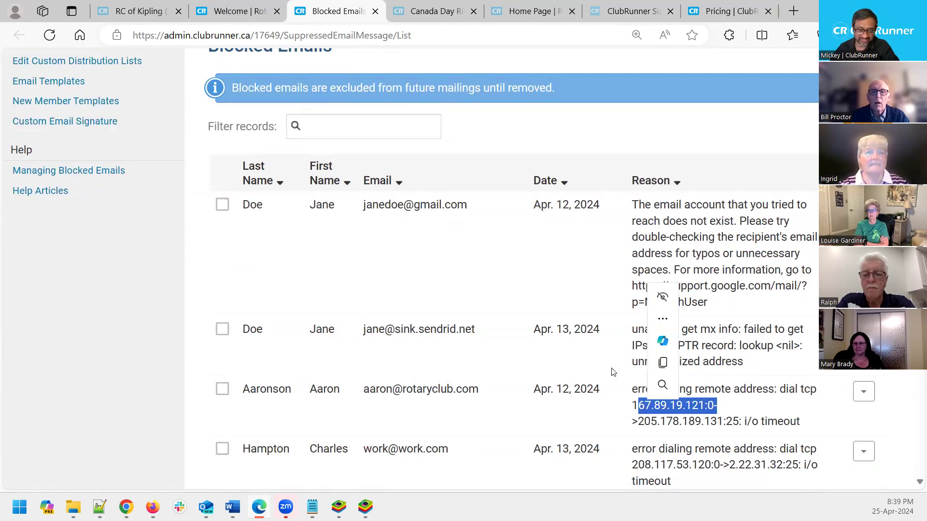
left_click(635, 130)
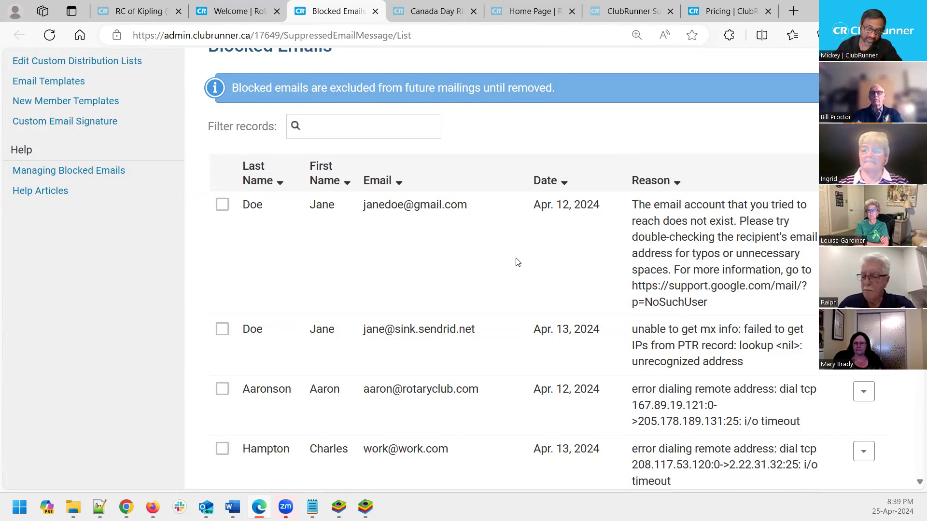
Tick the first two blocked email entries, then use Check All to select all five
scroll(517, 262, "down", 3)
scroll(517, 262, "down", 2)
scroll(517, 263, "up", 3)
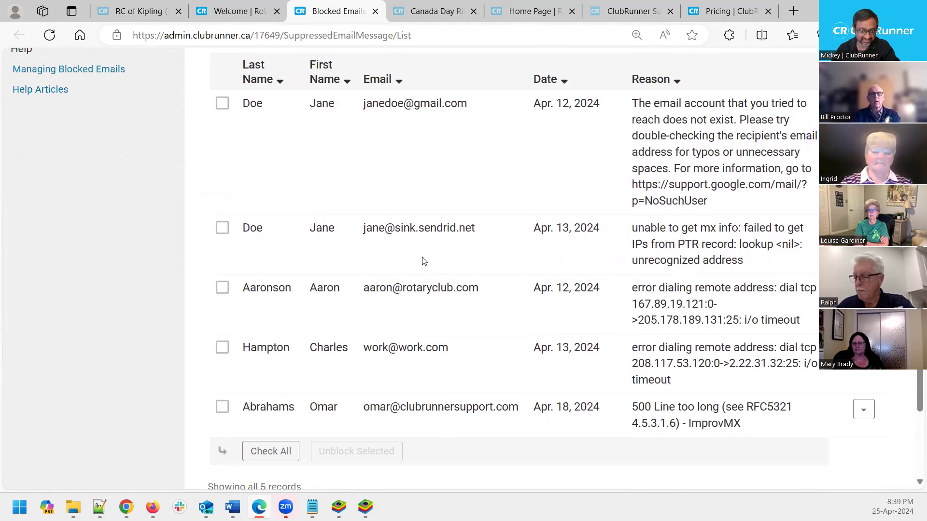
scroll(381, 245, "up", 2)
scroll(381, 247, "down", 2)
scroll(379, 248, "up", 2)
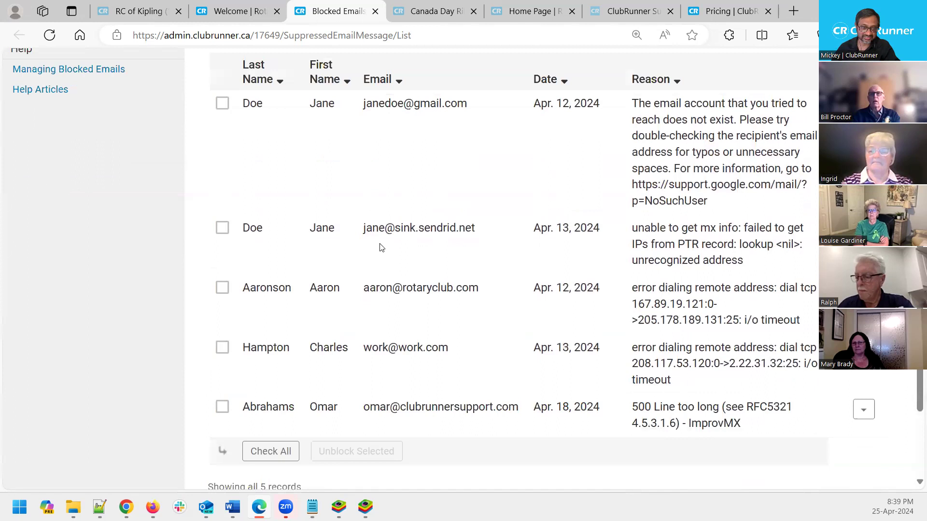
scroll(379, 248, "down", 2)
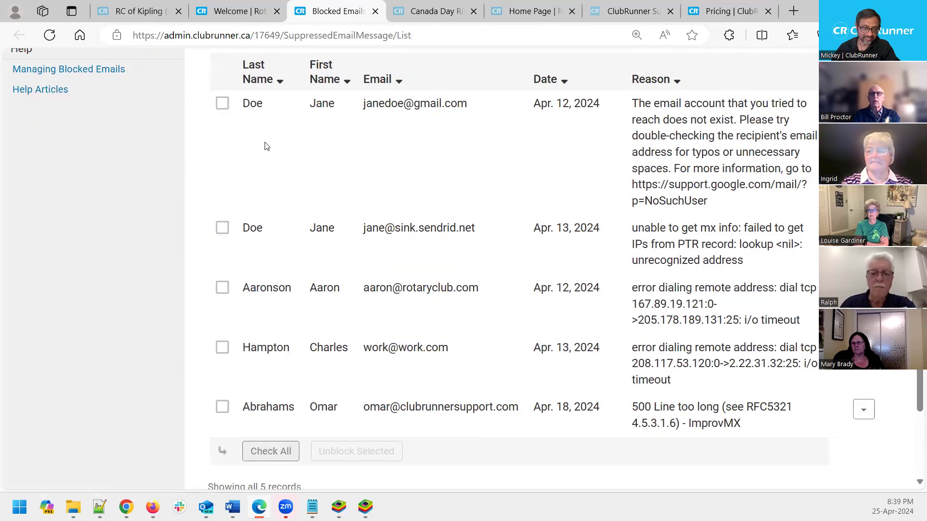
left_click(223, 103)
left_click(222, 228)
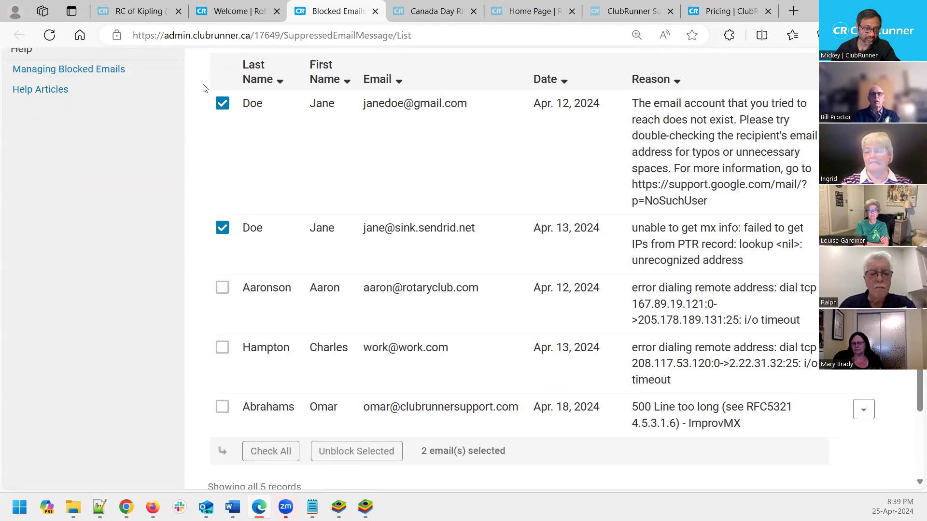
left_click(276, 464)
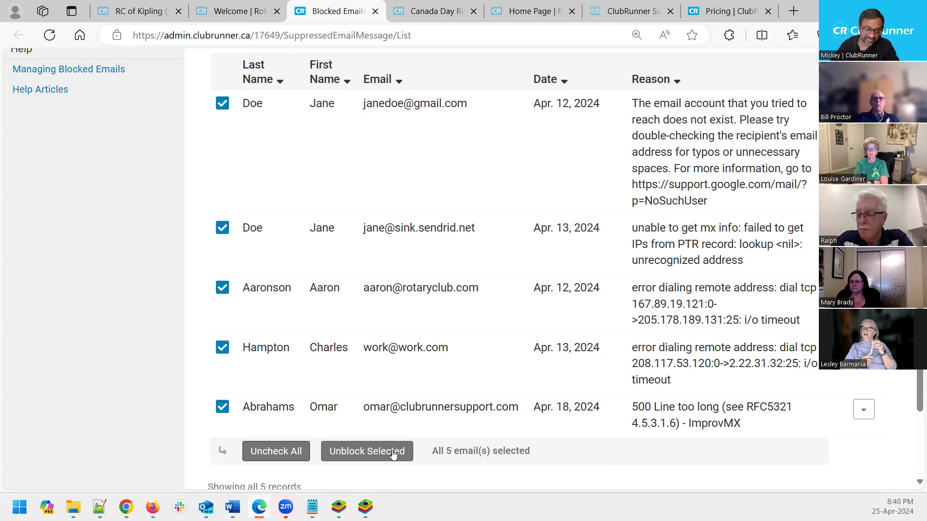
left_click(393, 454)
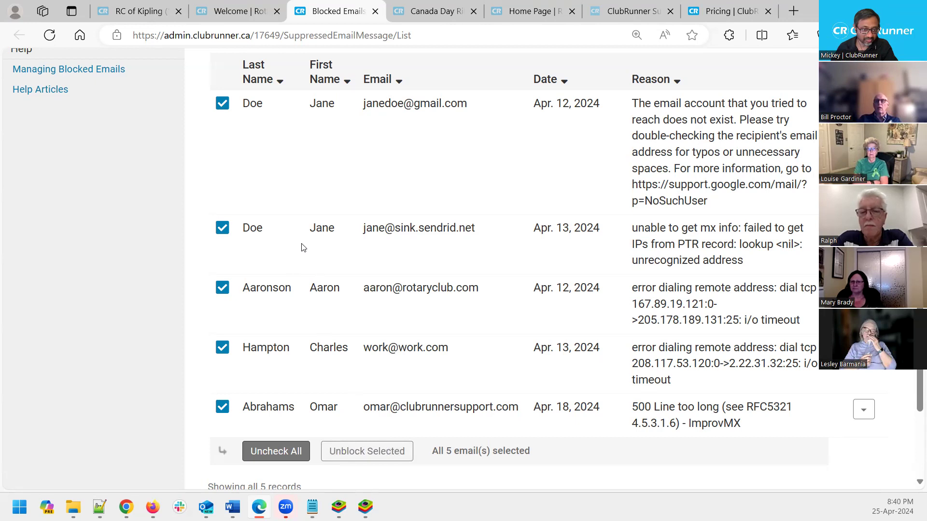
left_click_drag(337, 228, 245, 229)
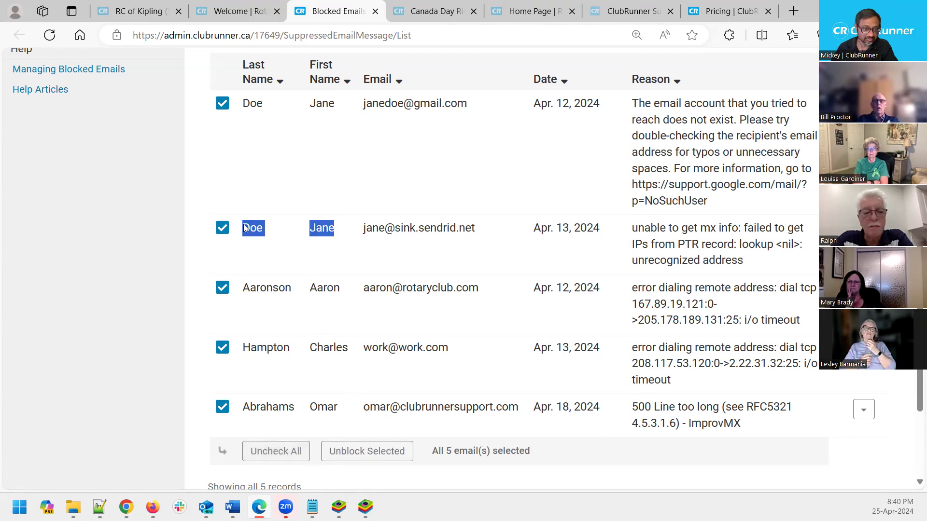
left_click(358, 150)
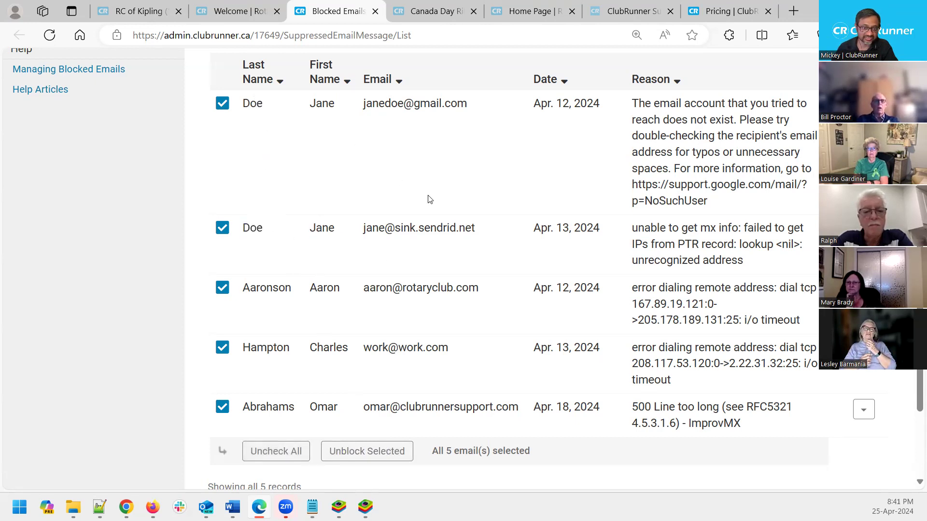
left_click_drag(395, 228, 458, 228)
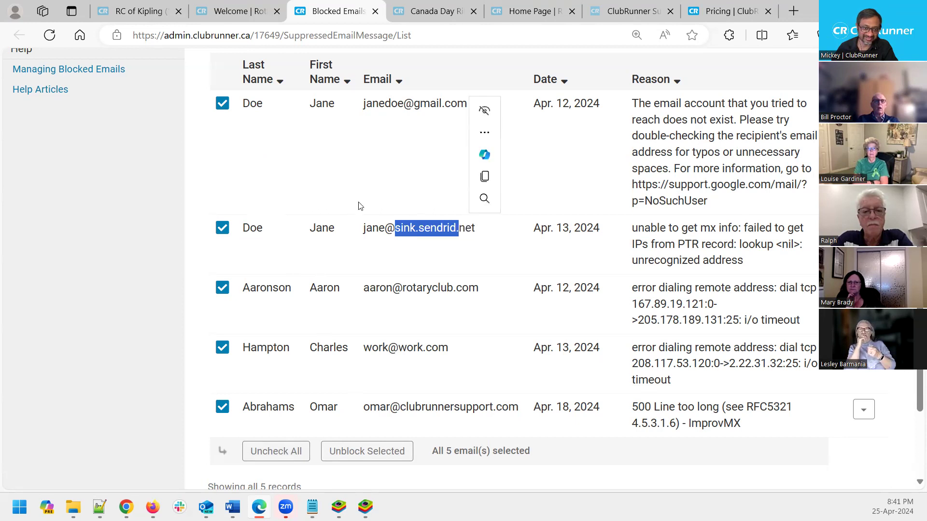
left_click(350, 193)
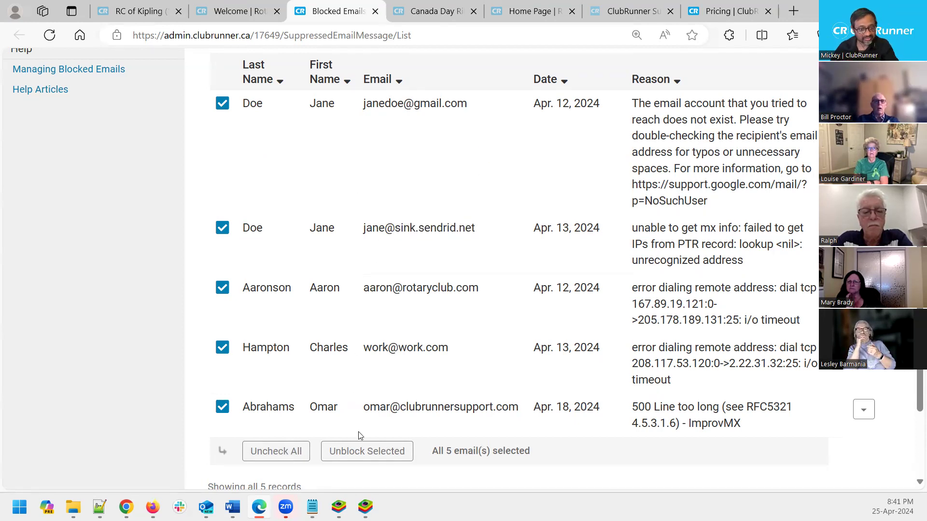
left_click(364, 451)
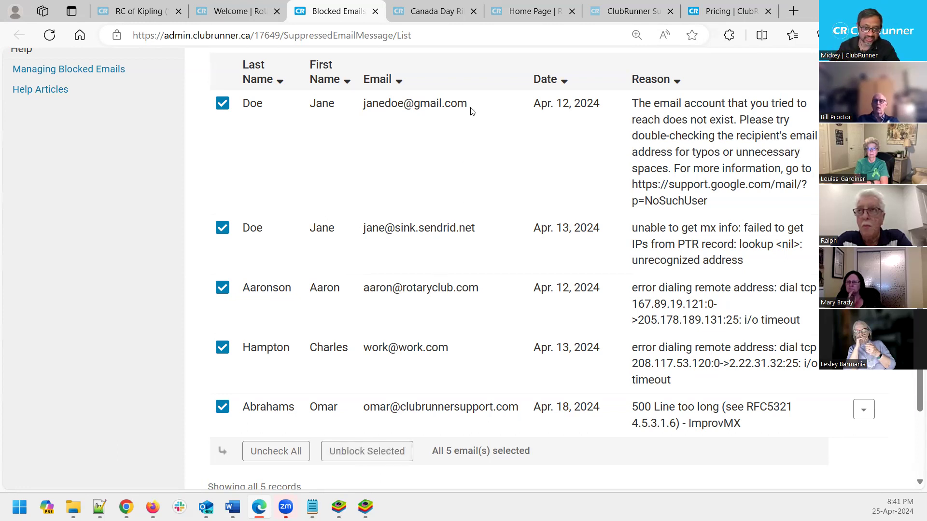
double_click(443, 107)
left_click(382, 166)
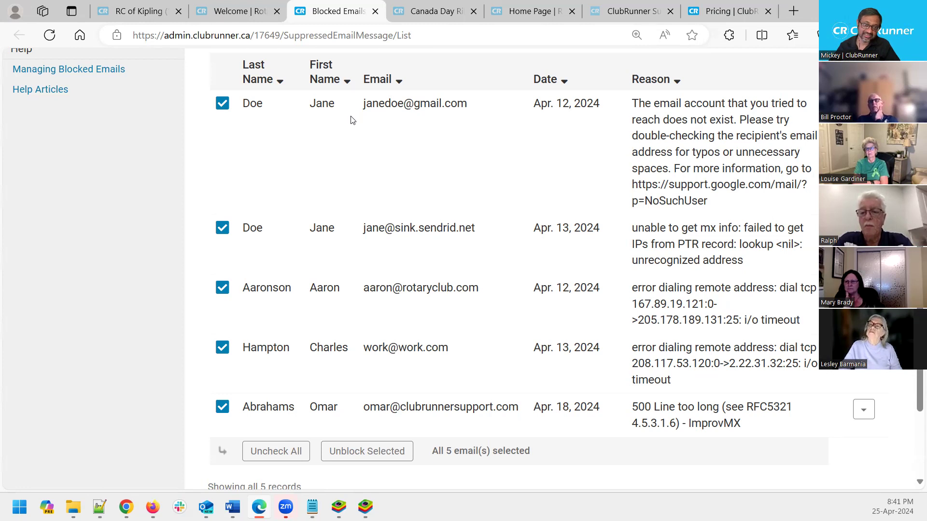
double_click(321, 103)
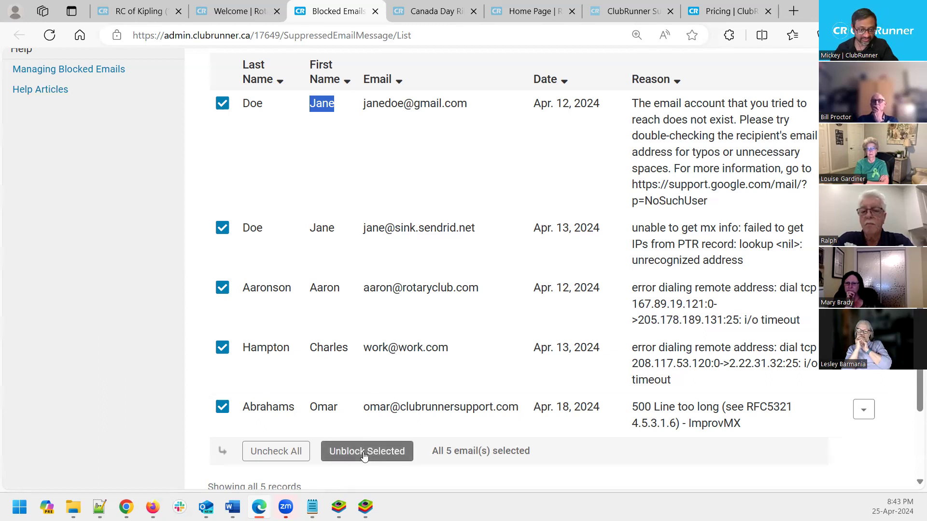
Unblock the five selected addresses and confirm, leaving the table at No Data To Display
left_click(364, 455)
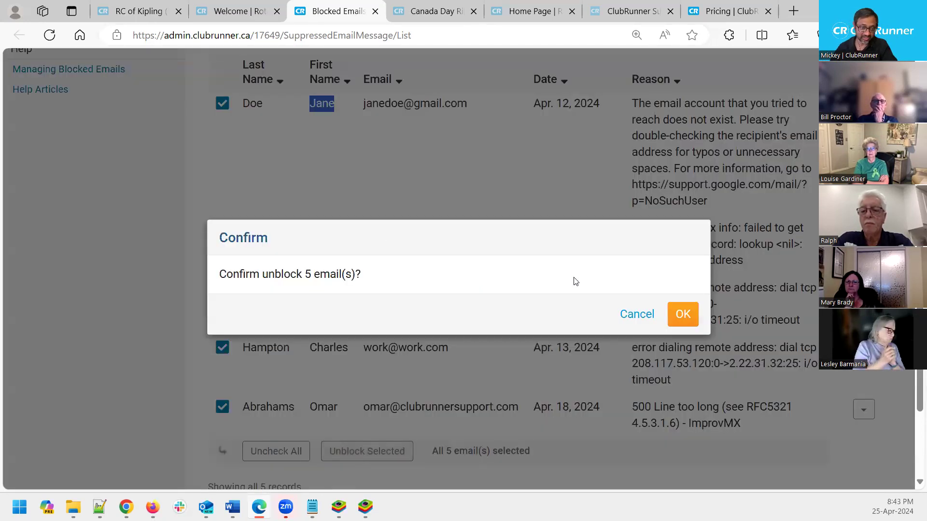
left_click(683, 316)
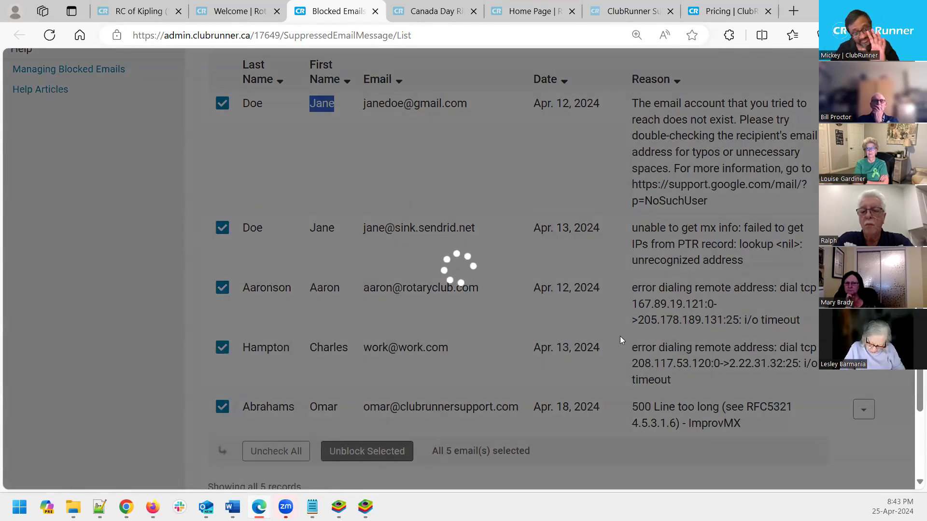
scroll(592, 326, "up", 5)
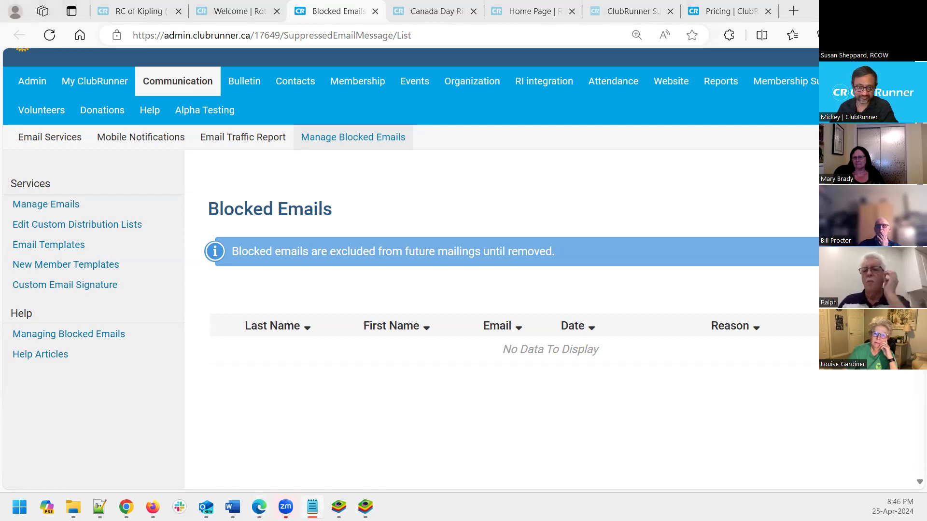
key("alt+Tab")
key("Return")
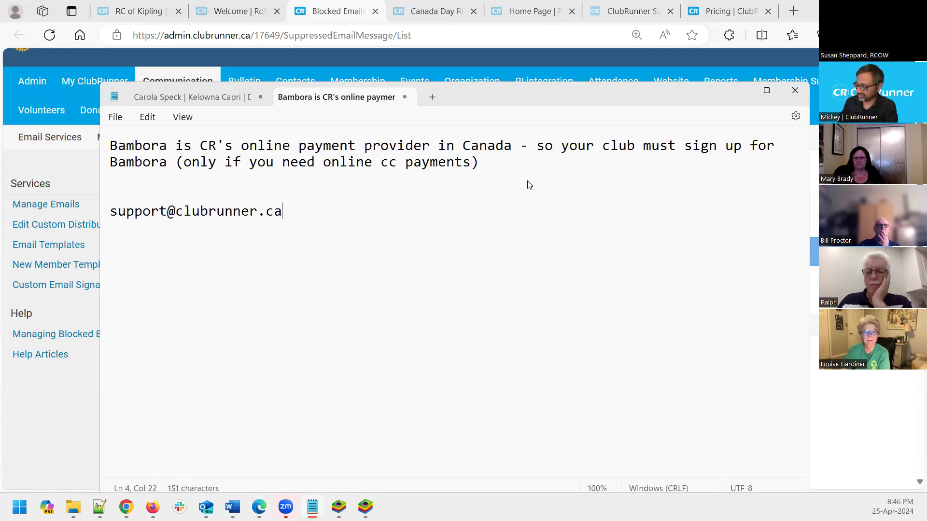
key("shift+Home")
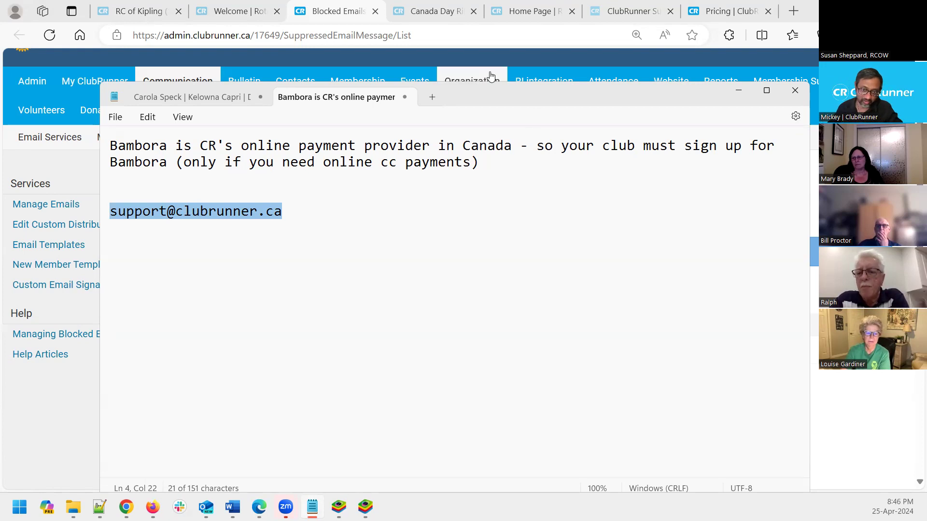
left_click_drag(485, 96, 486, 78)
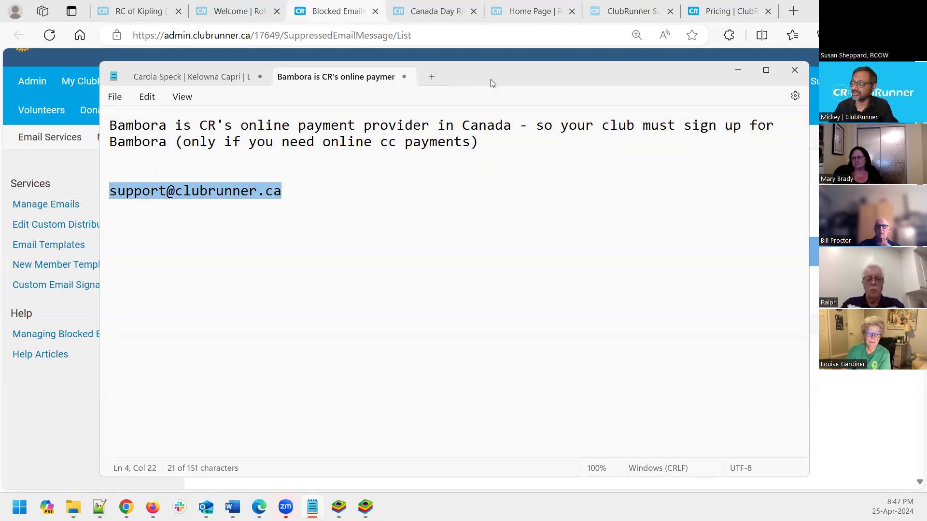
key("alt+Tab")
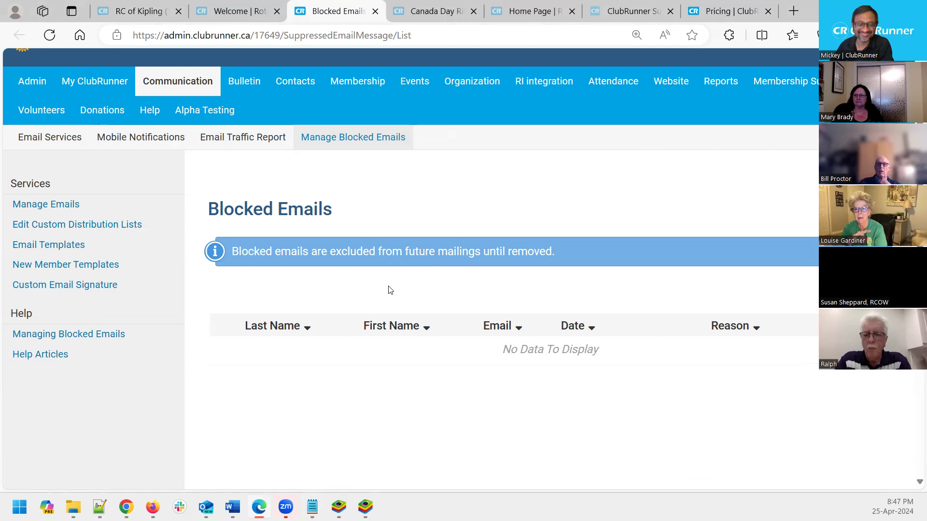
scroll(390, 290, "down", 3)
scroll(390, 289, "up", 2)
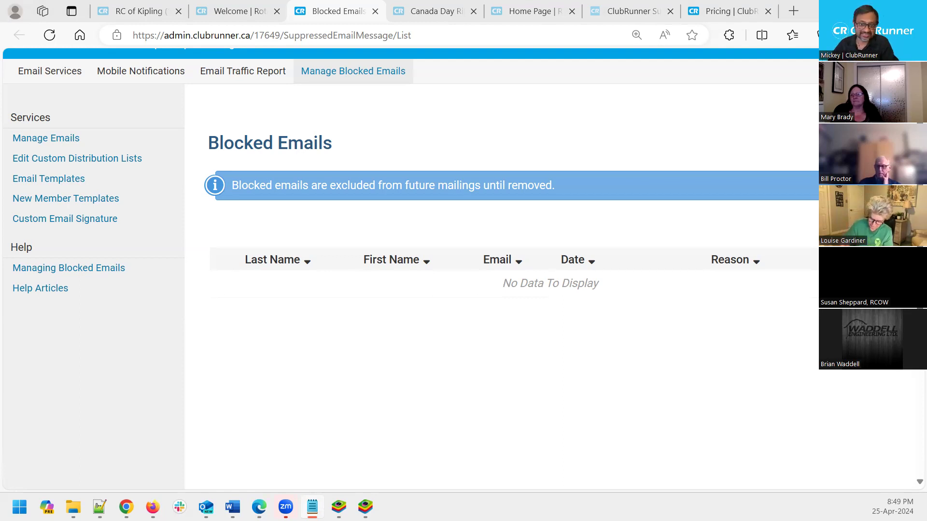
key("alt+Tab")
left_click(339, 167)
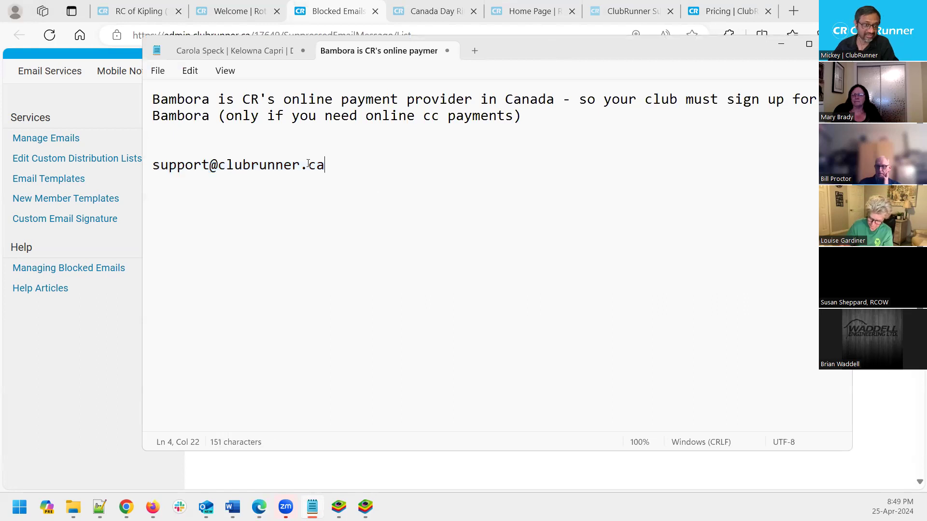
left_click_drag(327, 166, 151, 167)
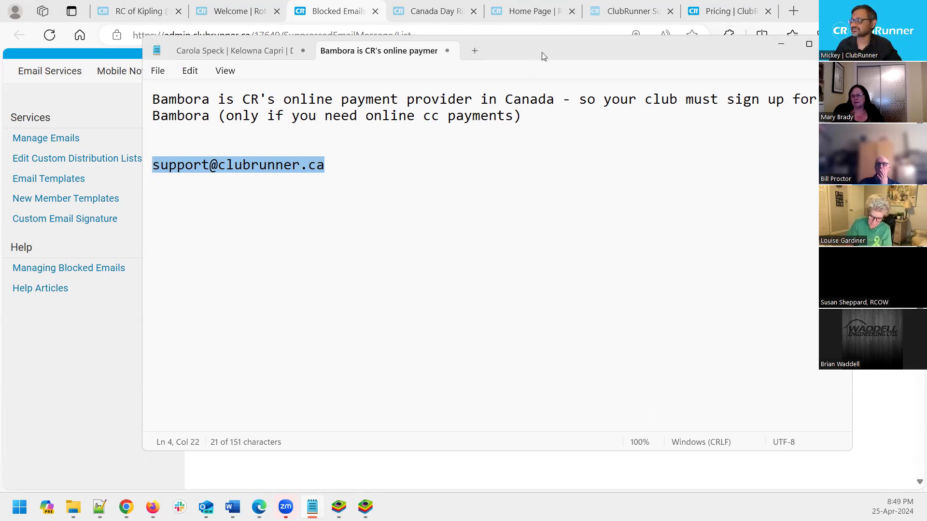
left_click(781, 44)
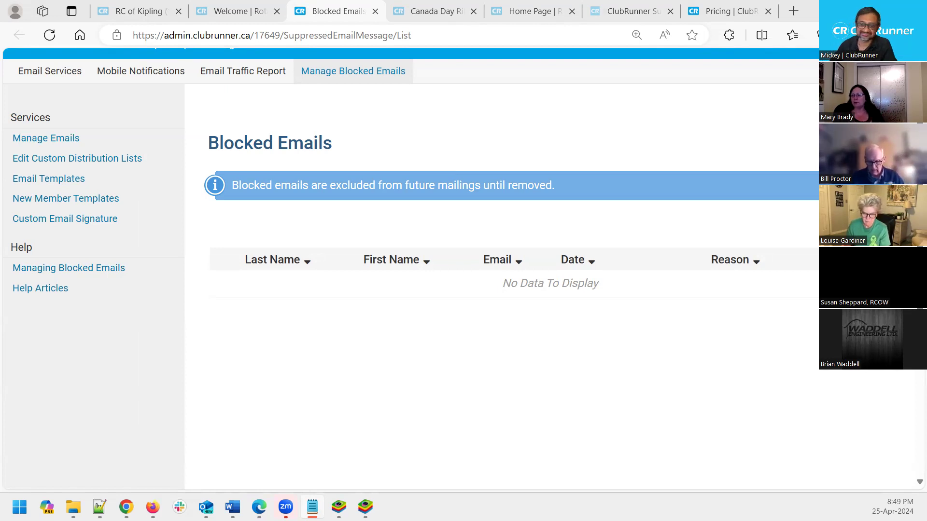
key("alt+Tab")
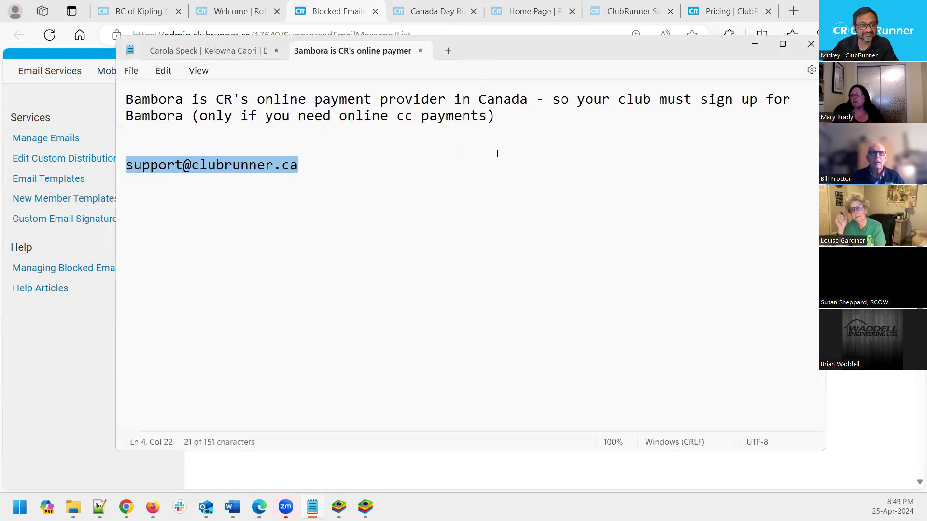